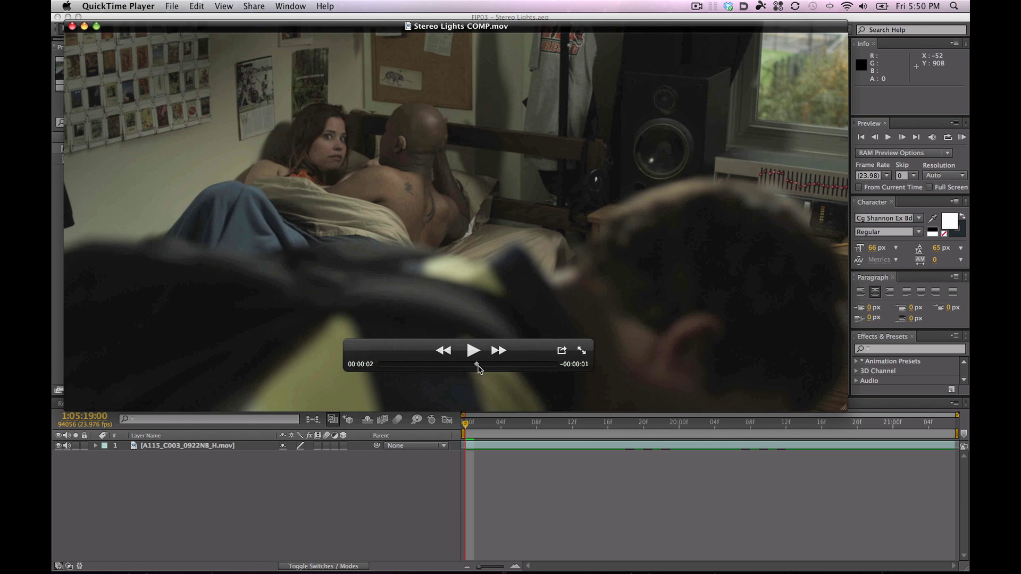
# Step: Scrub through Stereo Lights COMP.mov to review the finished stereo lights effect
pyautogui.moveTo(478, 367)
pyautogui.mouseDown()
pyautogui.moveTo(517, 365)
pyautogui.moveTo(461, 367)
pyautogui.moveTo(494, 366)
pyautogui.mouseUp()
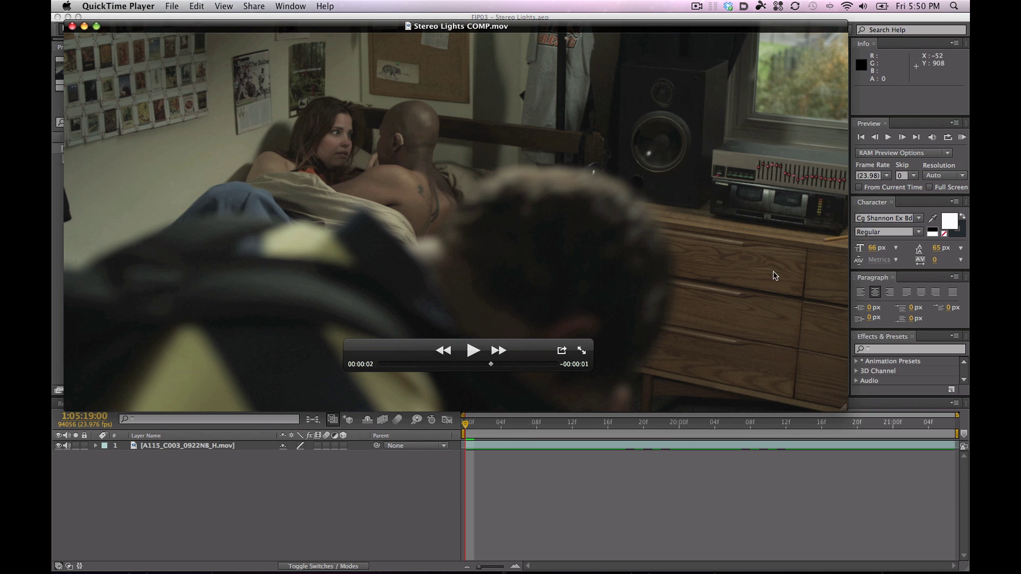
pyautogui.moveTo(493, 367); pyautogui.dragTo(514, 367)
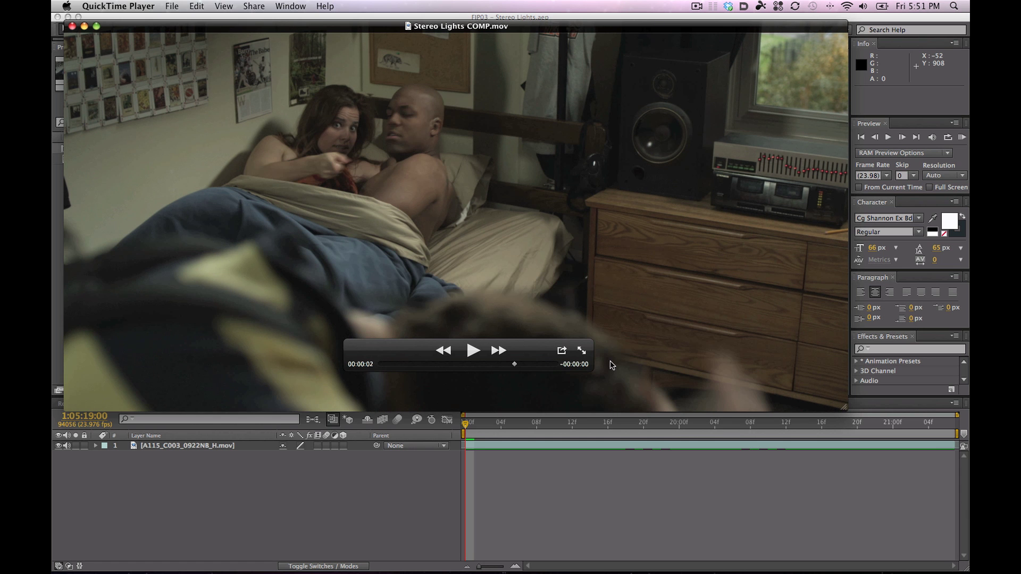
pyautogui.moveTo(509, 368); pyautogui.dragTo(414, 367)
# Step: Switch to After Effects and scrub through the raw A115_C003_0922NB_H composition, ending back on its first frame
pyautogui.press('super+Tab')
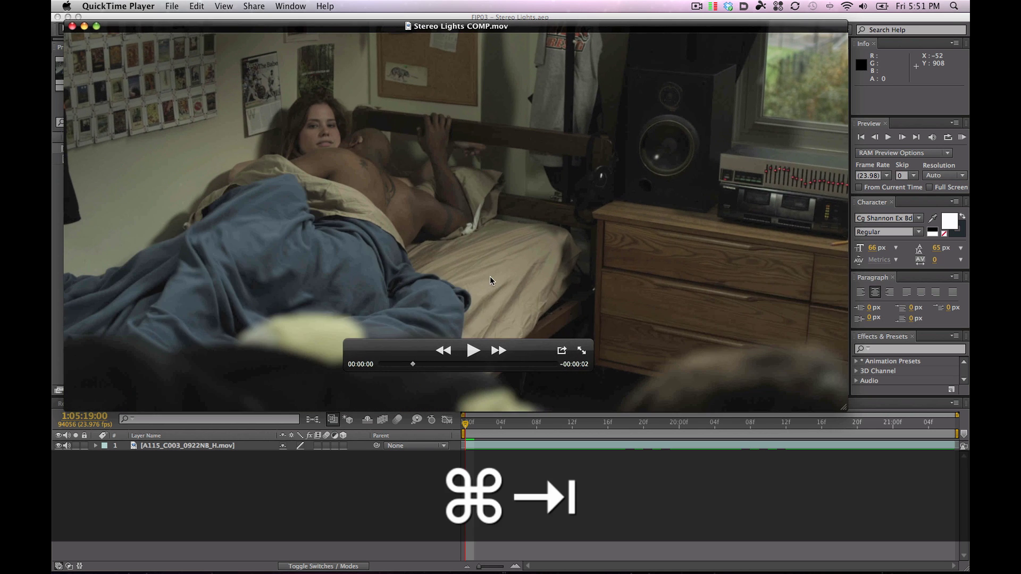
pyautogui.press('super+Tab')
pyautogui.press('super+Tab')
pyautogui.press('super+Tab')
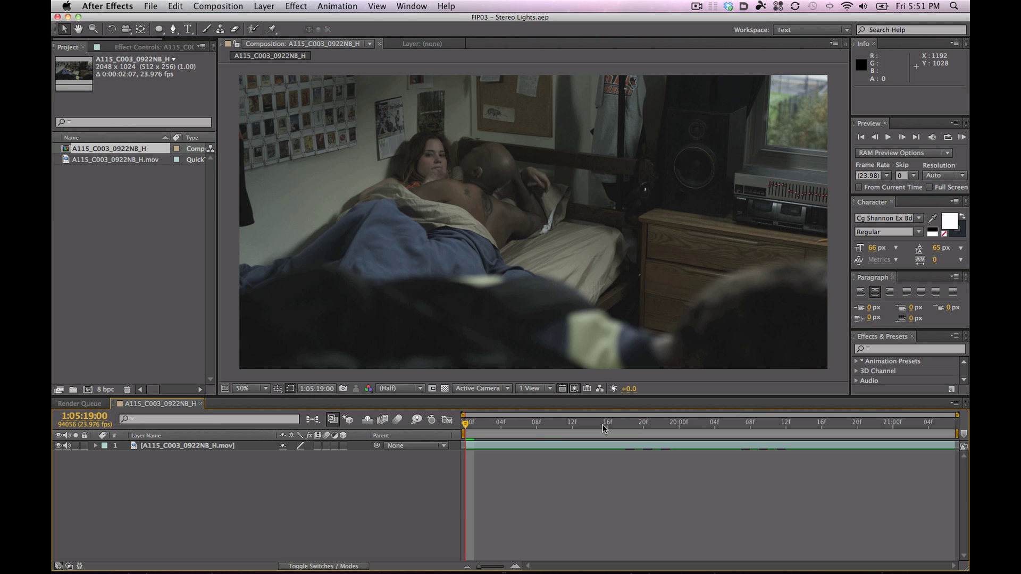
pyautogui.moveTo(604, 428); pyautogui.dragTo(724, 425)
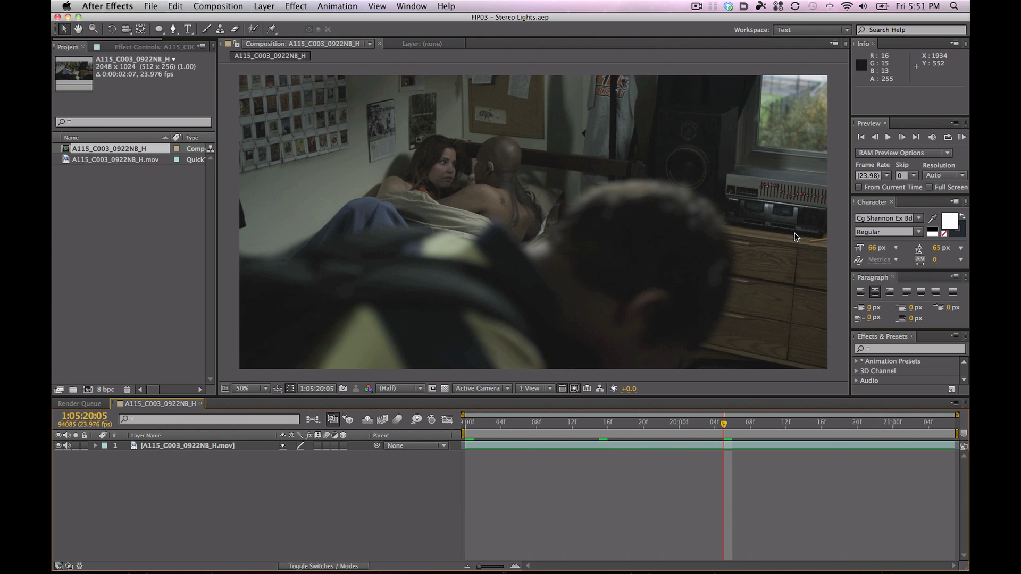
pyautogui.moveTo(730, 430)
pyautogui.mouseDown()
pyautogui.moveTo(793, 426)
pyautogui.moveTo(513, 426)
pyautogui.moveTo(944, 426)
pyautogui.moveTo(520, 425)
pyautogui.moveTo(723, 425)
pyautogui.mouseUp()
pyautogui.moveTo(731, 426)
pyautogui.mouseDown()
pyautogui.moveTo(546, 424)
pyautogui.moveTo(714, 424)
pyautogui.mouseUp()
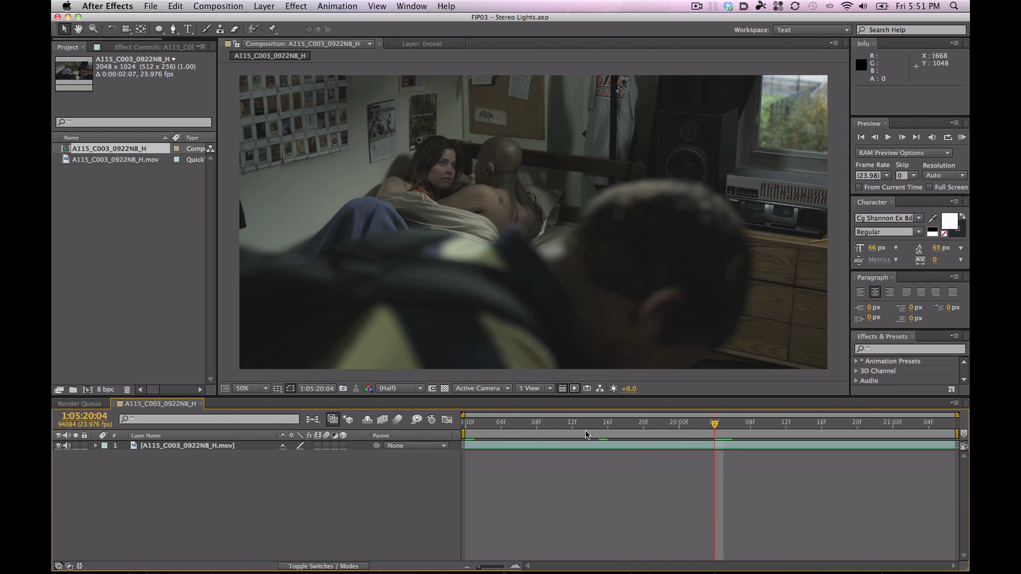
pyautogui.moveTo(711, 426); pyautogui.dragTo(180, 442)
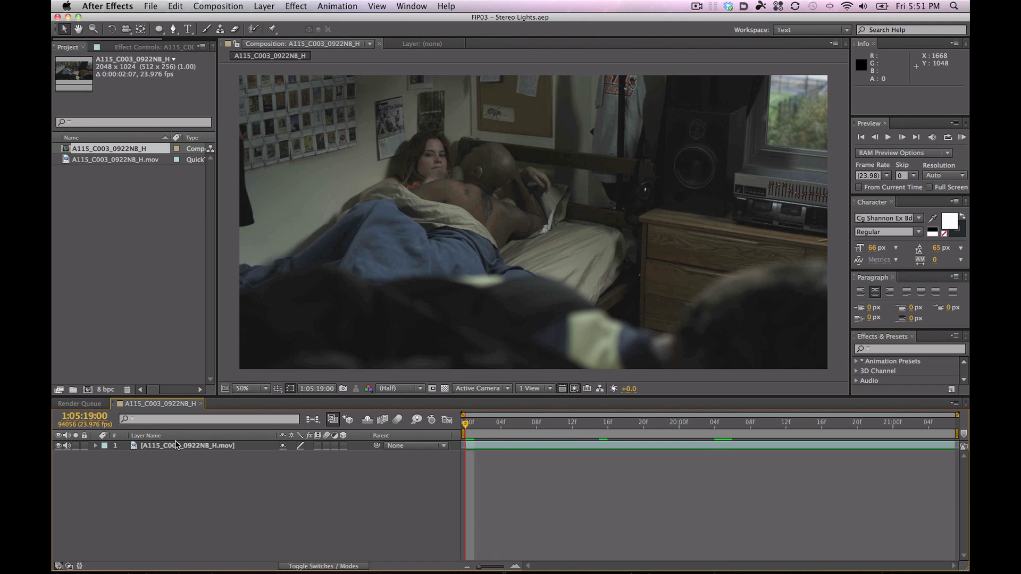
# Step: Reveal the source footage A115_C003_0922NB_H.mov in Finder
pyautogui.rightClick(177, 445)
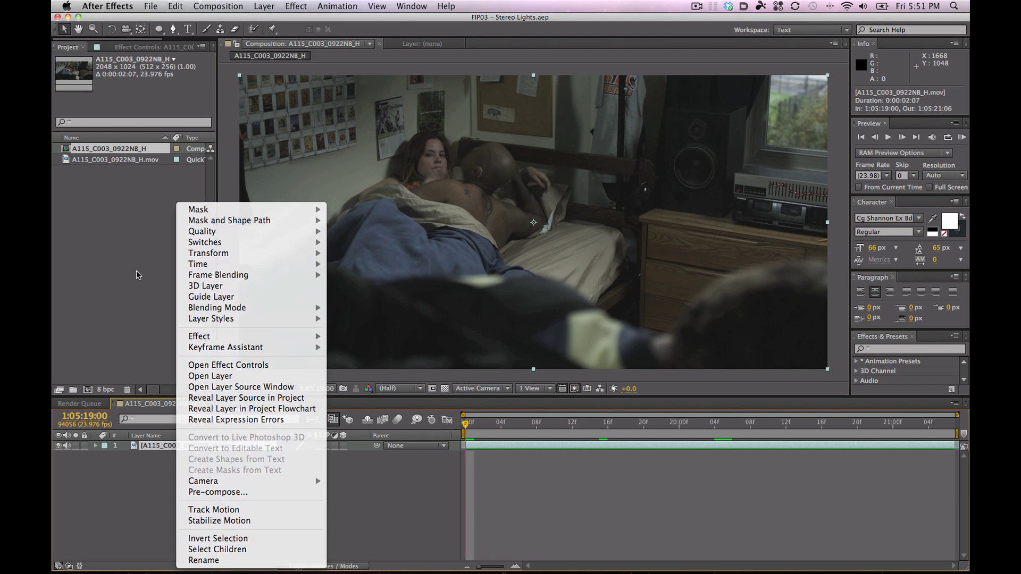
pyautogui.click(117, 152)
pyautogui.rightClick(117, 169)
pyautogui.rightClick(117, 161)
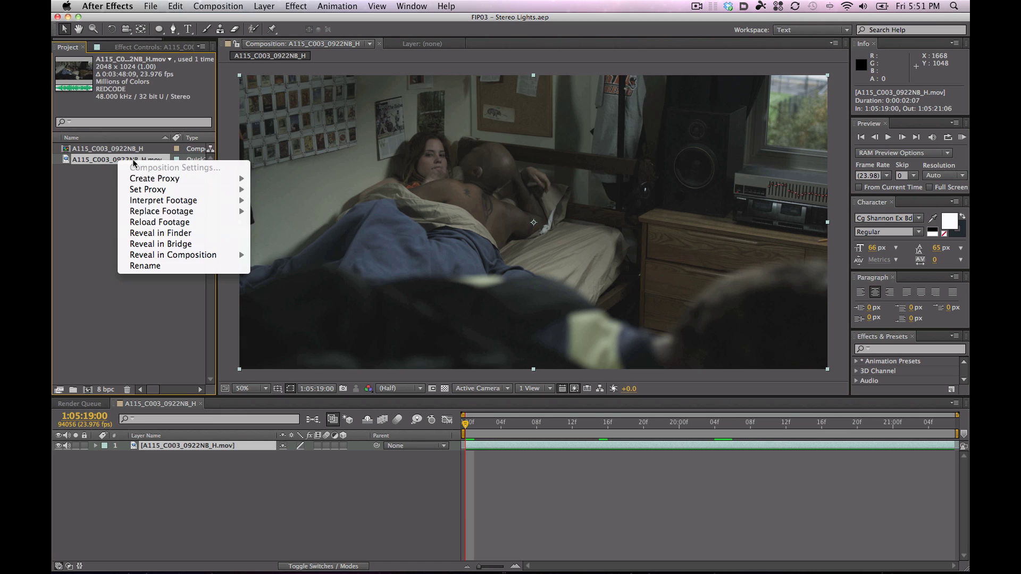
pyautogui.moveTo(234, 201)
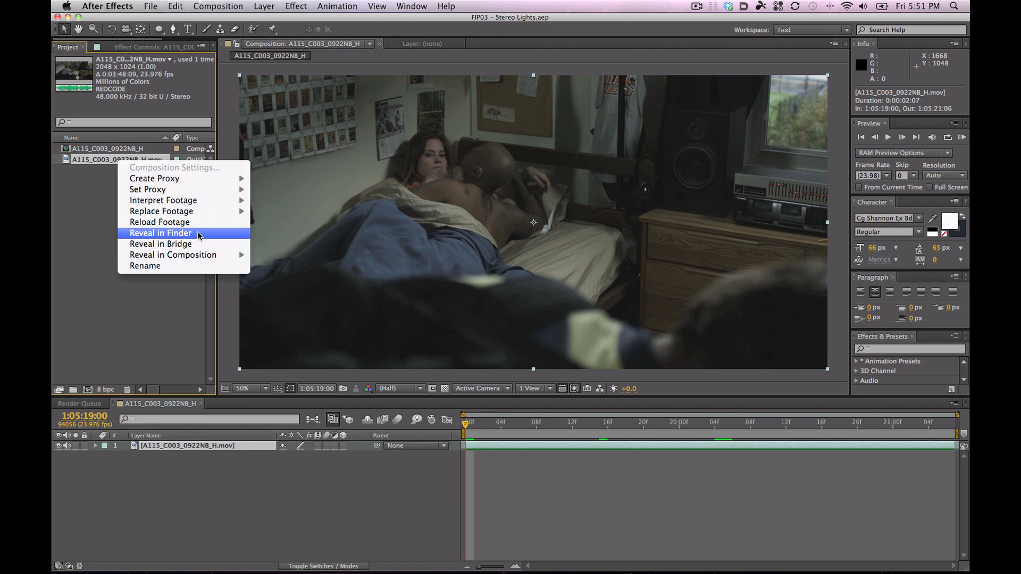
pyautogui.click(205, 236)
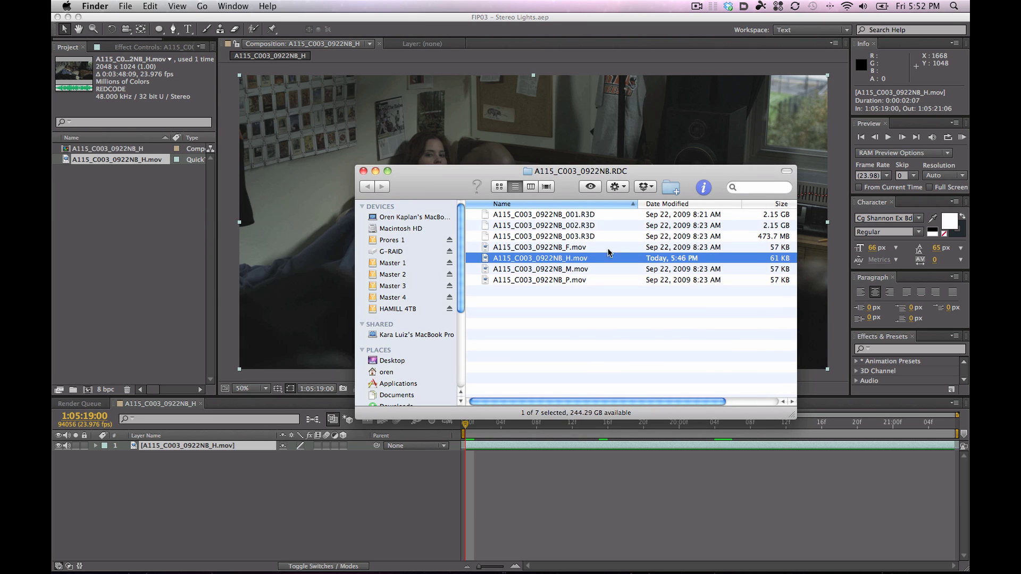
# Step: Open A115_C003_0922NB_H.mov from Finder in mocha AE (2.3.0)
pyautogui.rightClick(560, 261)
pyautogui.moveTo(661, 275)
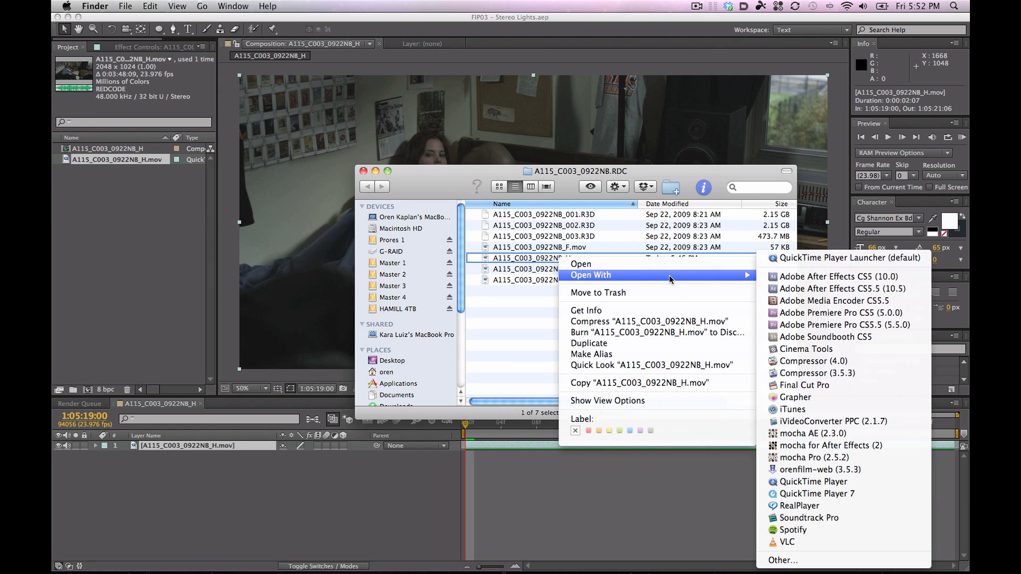
pyautogui.click(834, 434)
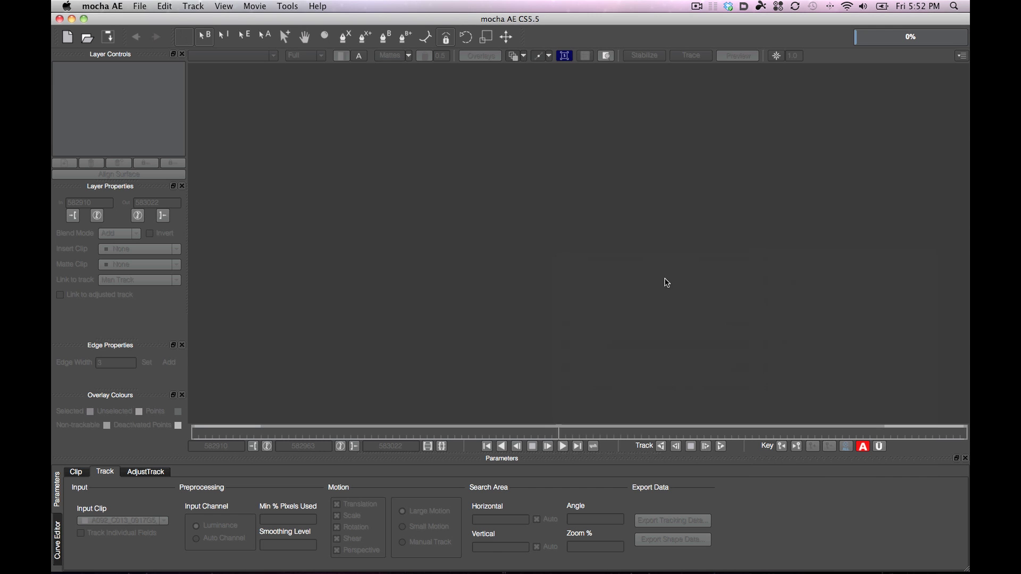
# Step: Set the clip's pixel aspect ratio to 1 and create the new mocha project
pyautogui.moveTo(606, 328); pyautogui.dragTo(567, 331)
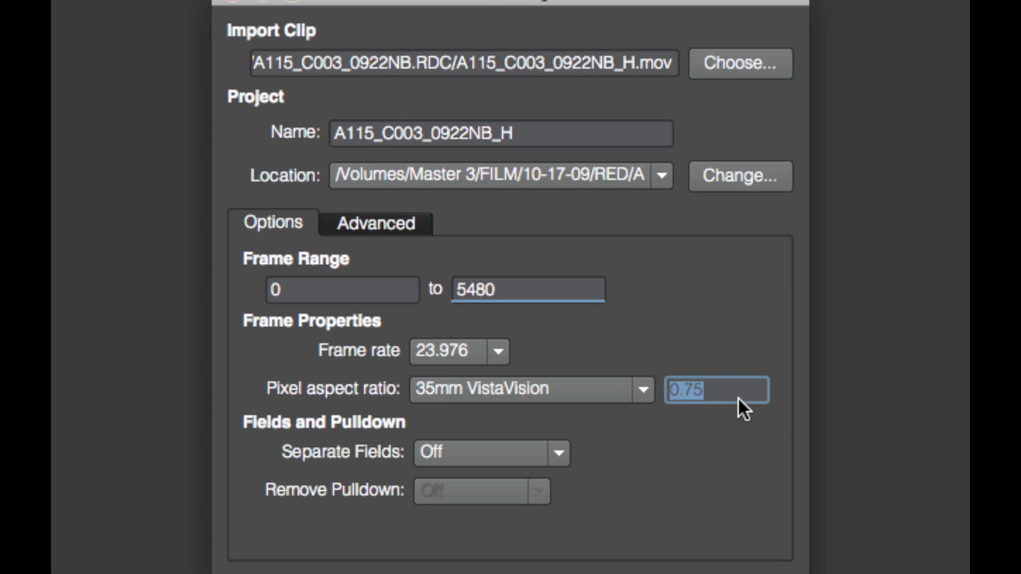
pyautogui.write('1')
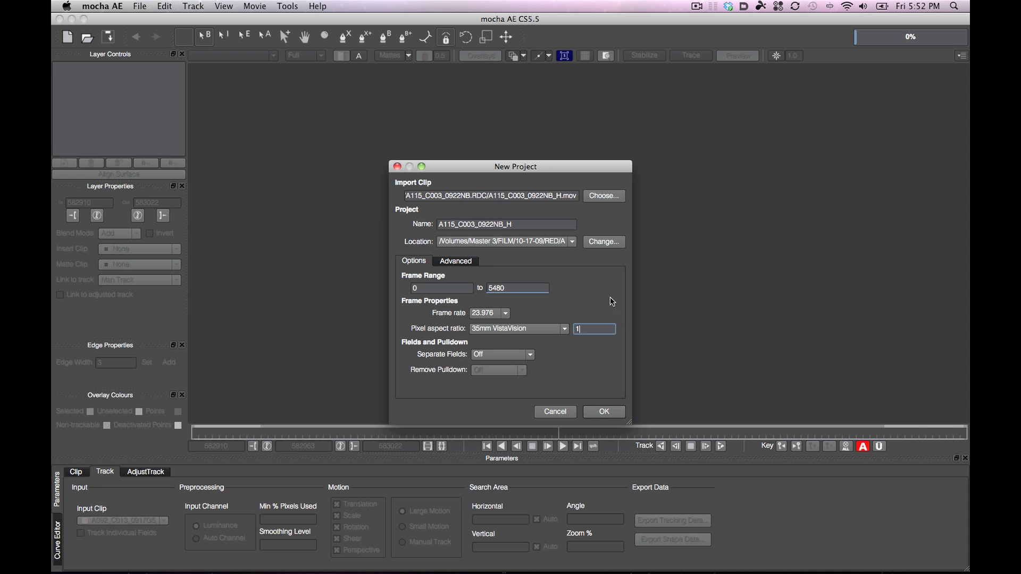
pyautogui.click(604, 412)
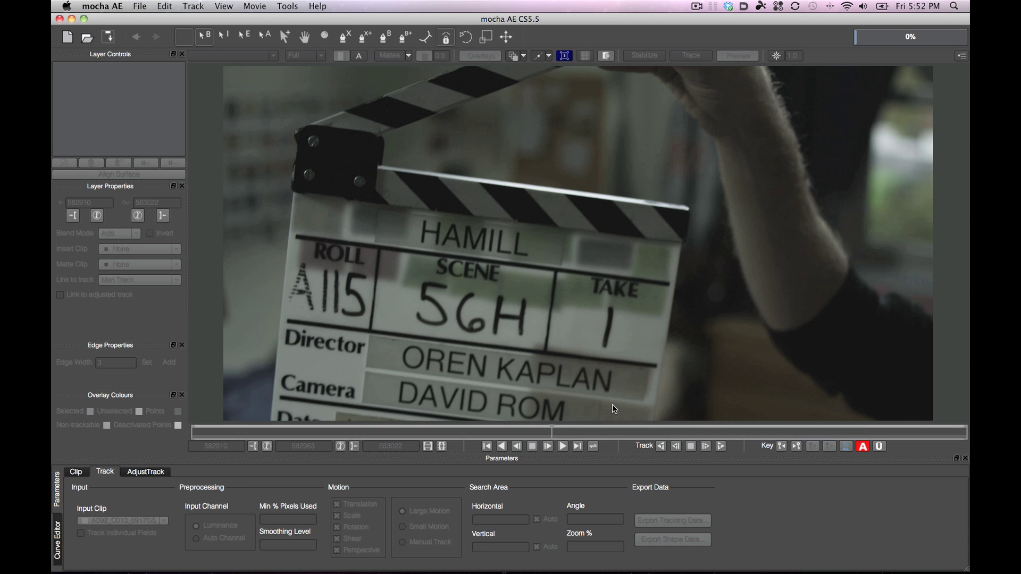
# Step: Look for the shot's start in the mocha timeline, checking the composition's starting frame number in After Effects
pyautogui.click(485, 432)
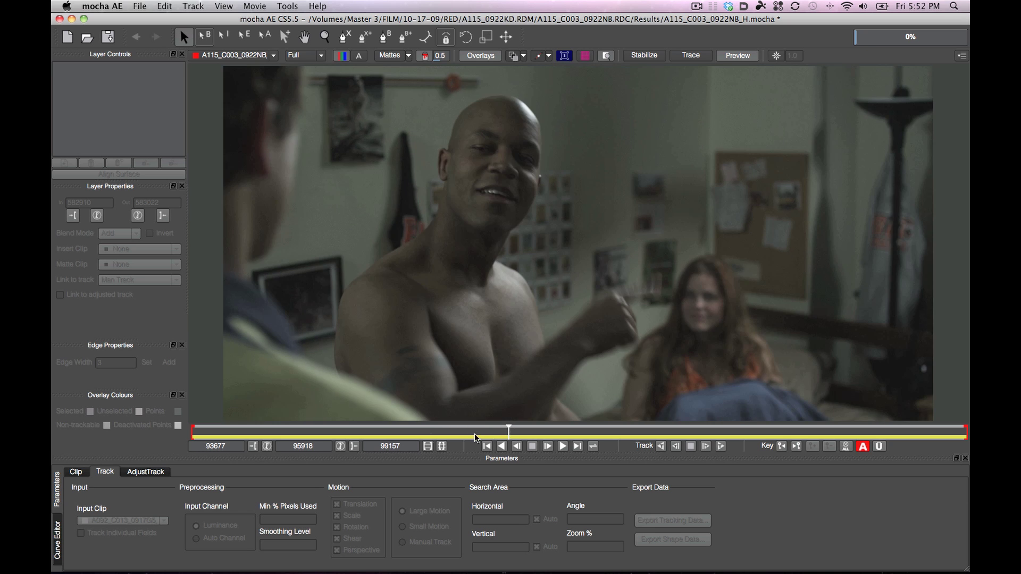
pyautogui.click(434, 436)
pyautogui.press('super+Tab')
pyautogui.press('super+Tab')
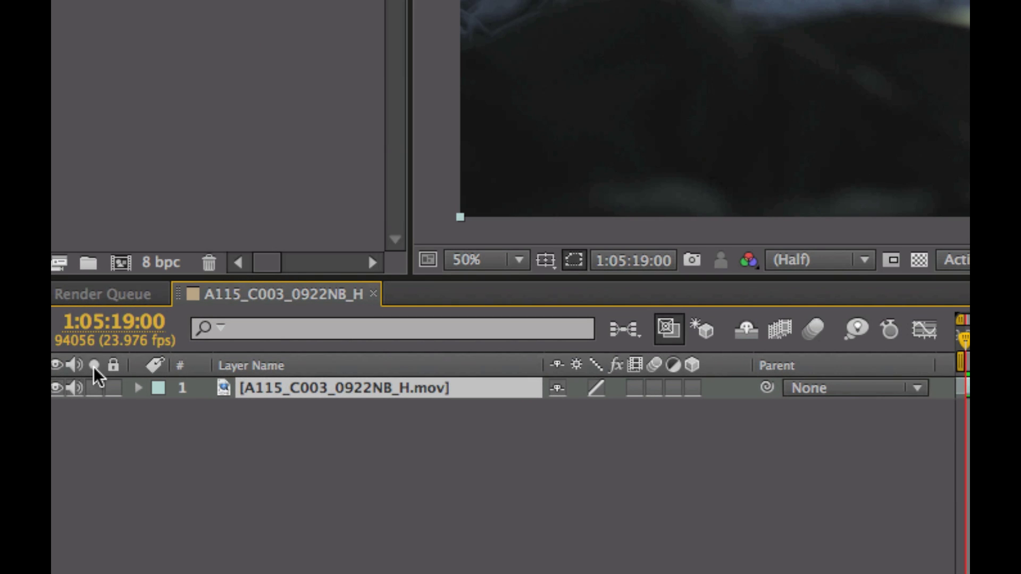
pyautogui.press('cmd+Tab')
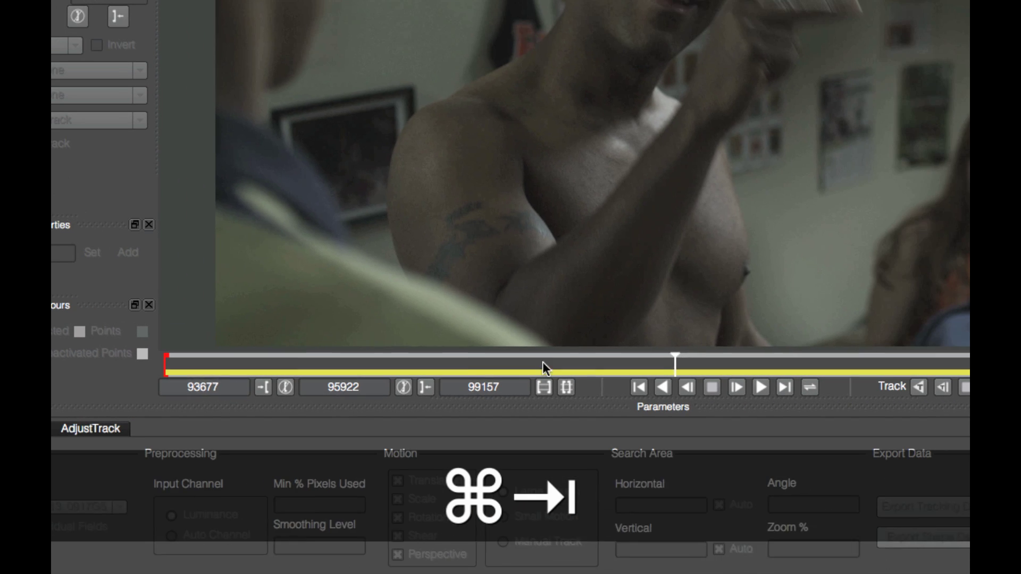
pyautogui.click(471, 365)
pyautogui.click(264, 365)
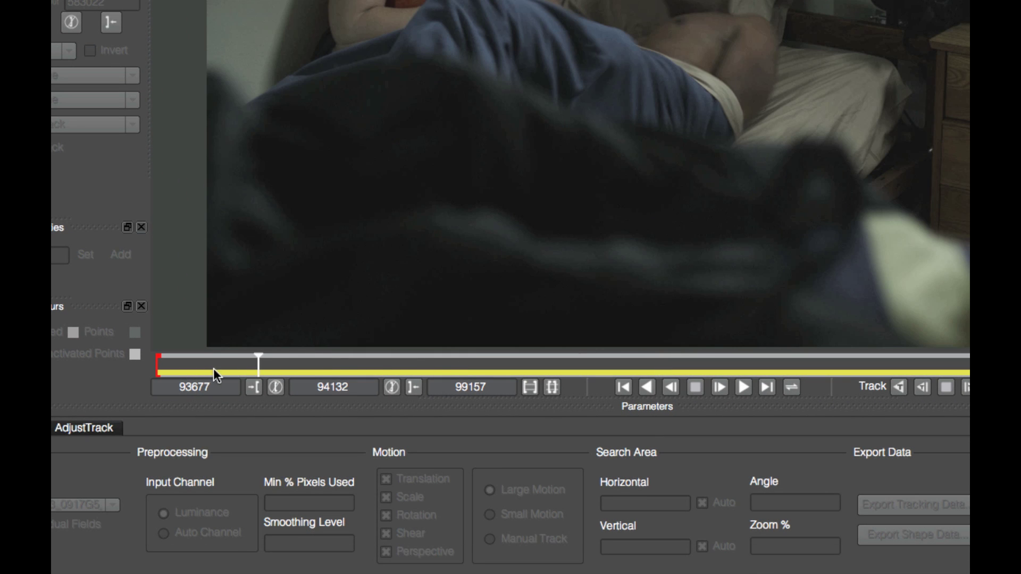
pyautogui.click(213, 370)
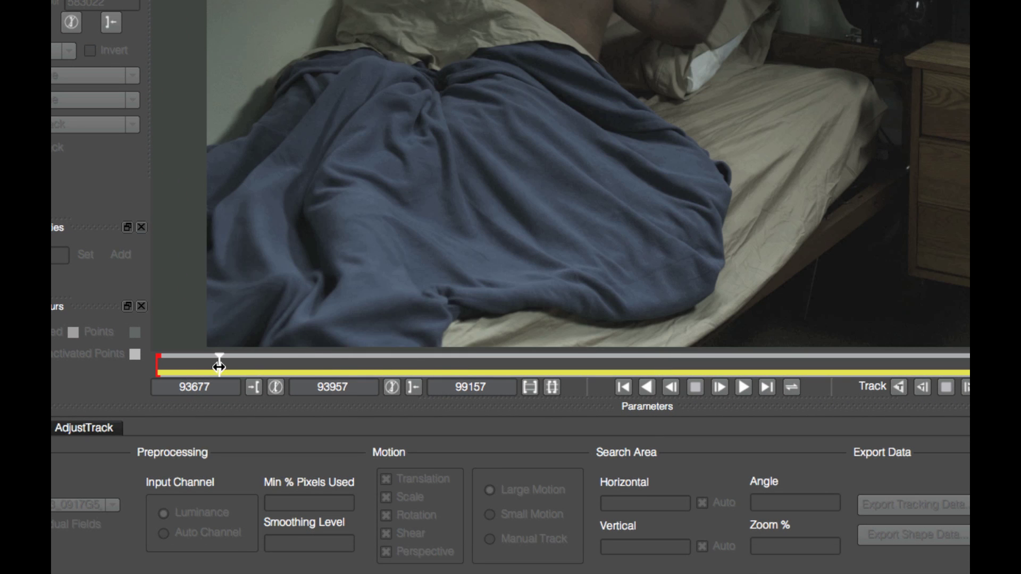
pyautogui.click(237, 365)
pyautogui.moveTo(236, 367); pyautogui.dragTo(237, 365)
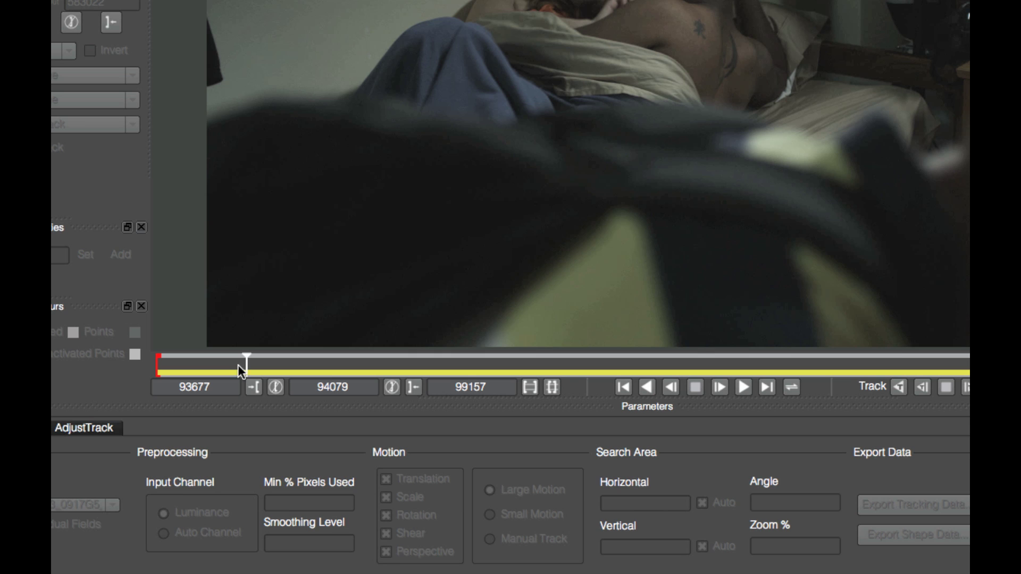
# Step: Go to frame 94056 and set it as the in point
pyautogui.doubleClick(356, 388)
pyautogui.write('94056')
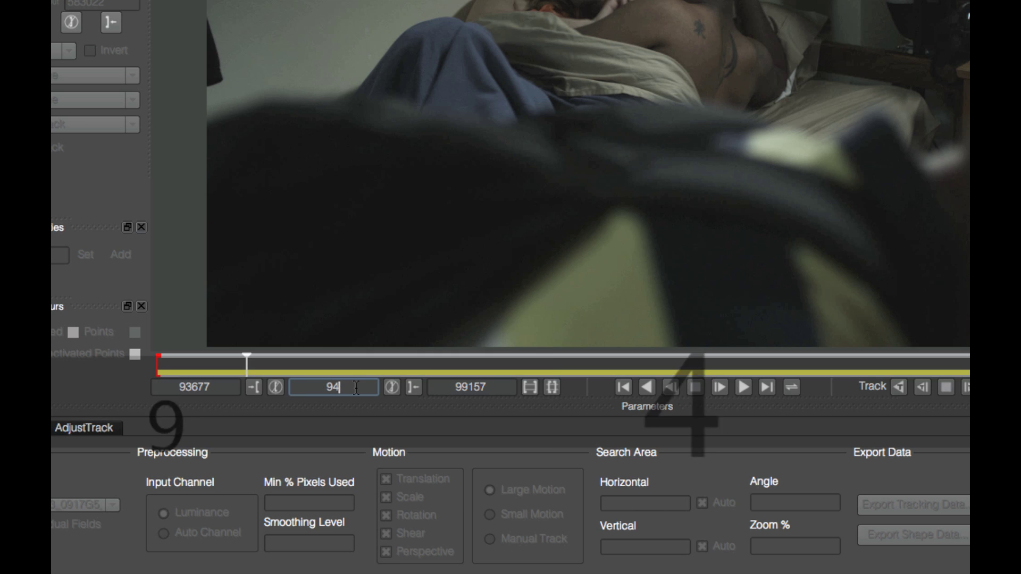
pyautogui.press('Return')
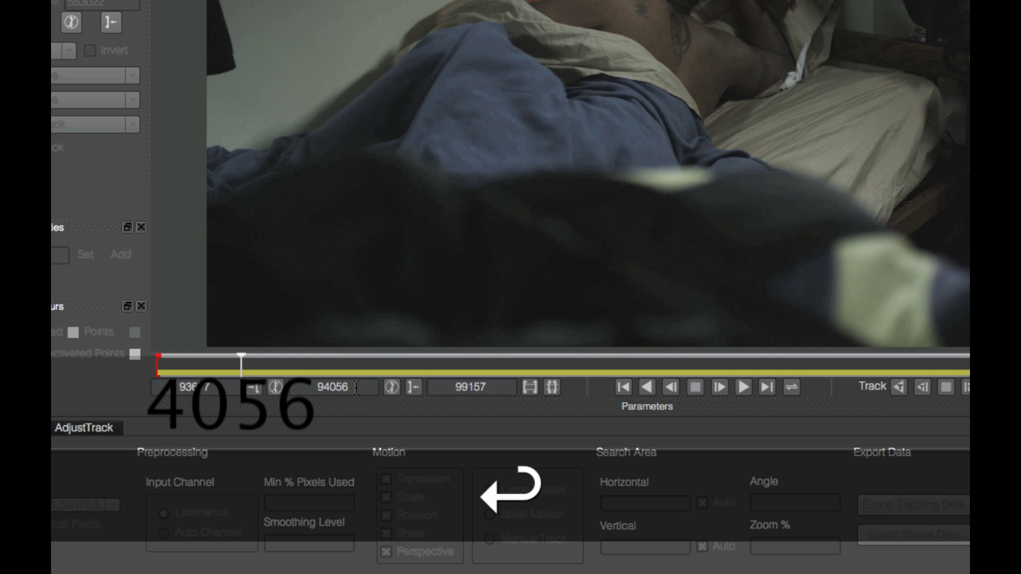
pyautogui.click(255, 387)
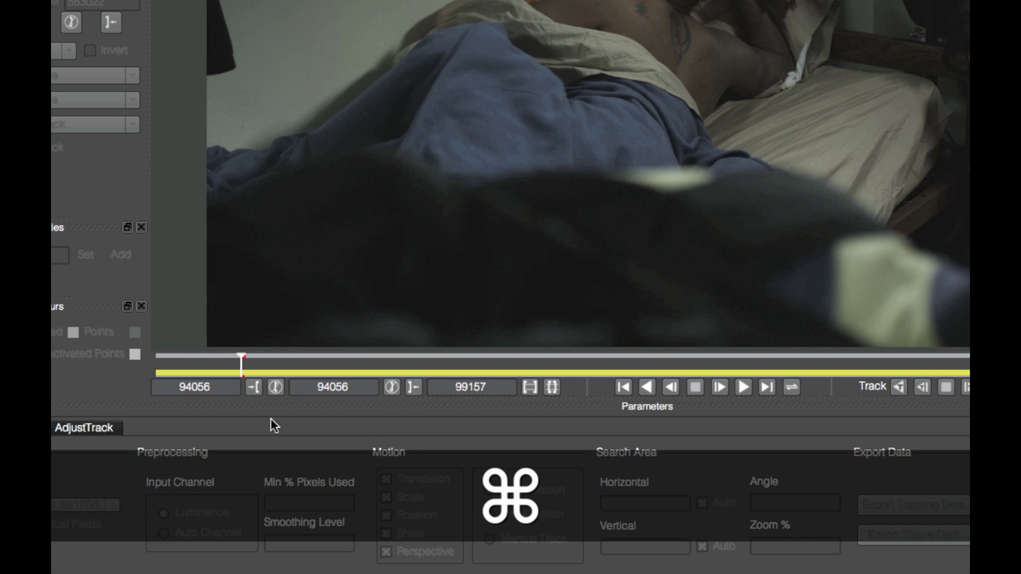
# Step: Check the composition's last frame number in After Effects, and set the mocha out point to frame 94110
pyautogui.press('super+Tab')
pyautogui.moveTo(589, 352); pyautogui.dragTo(948, 429)
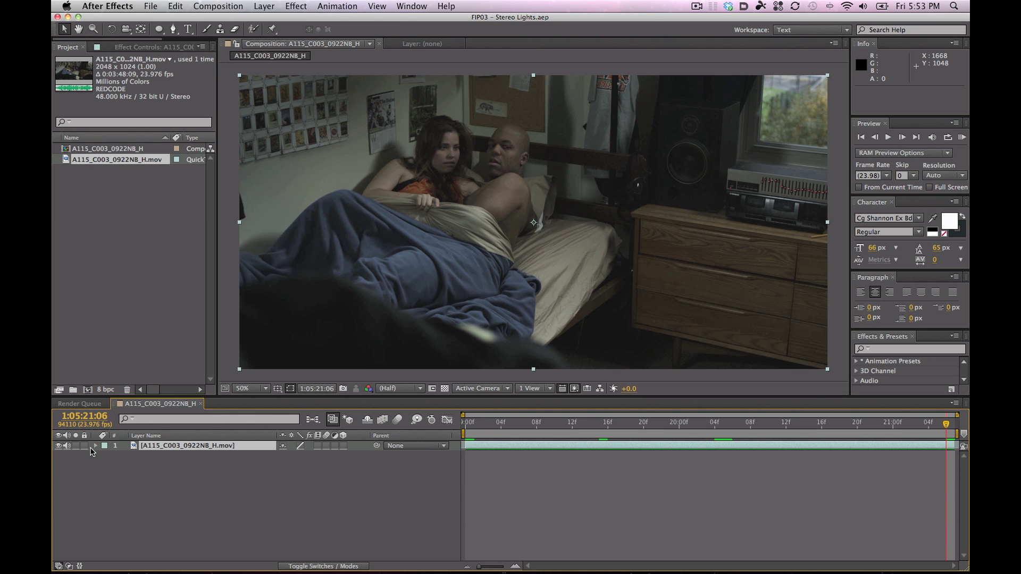
pyautogui.press('super+Tab')
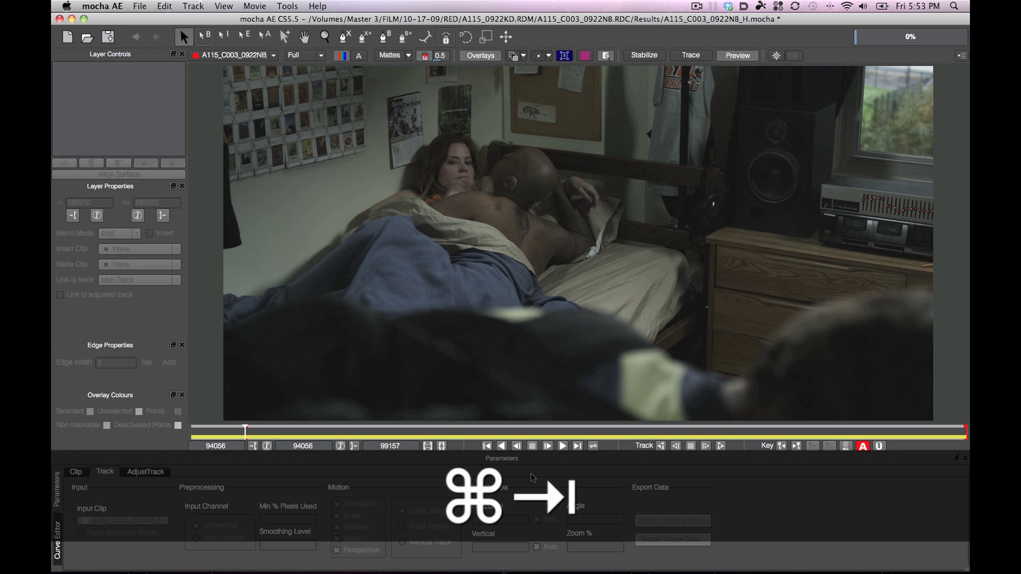
pyautogui.doubleClick(292, 446)
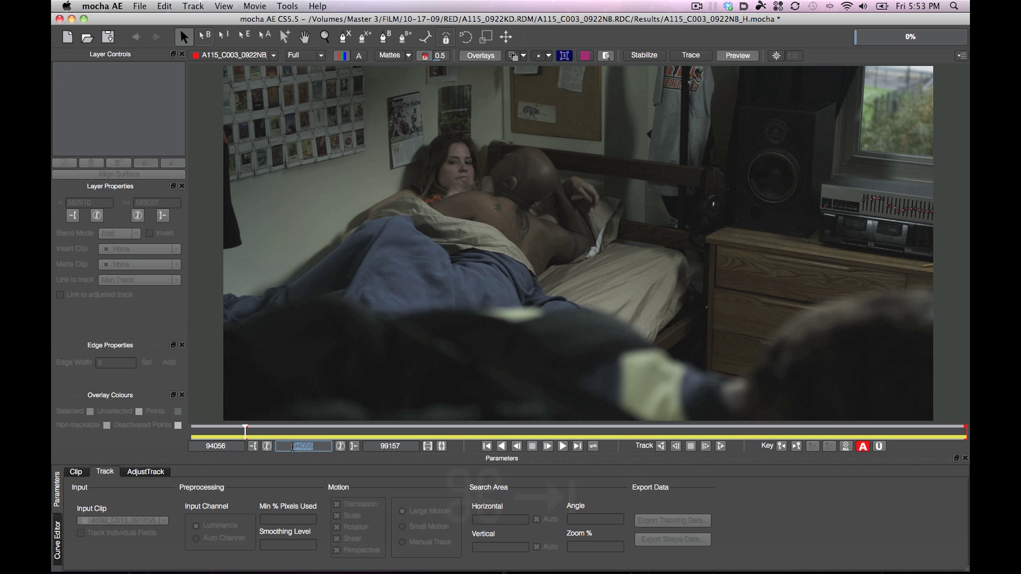
pyautogui.write('94110')
pyautogui.press('Return')
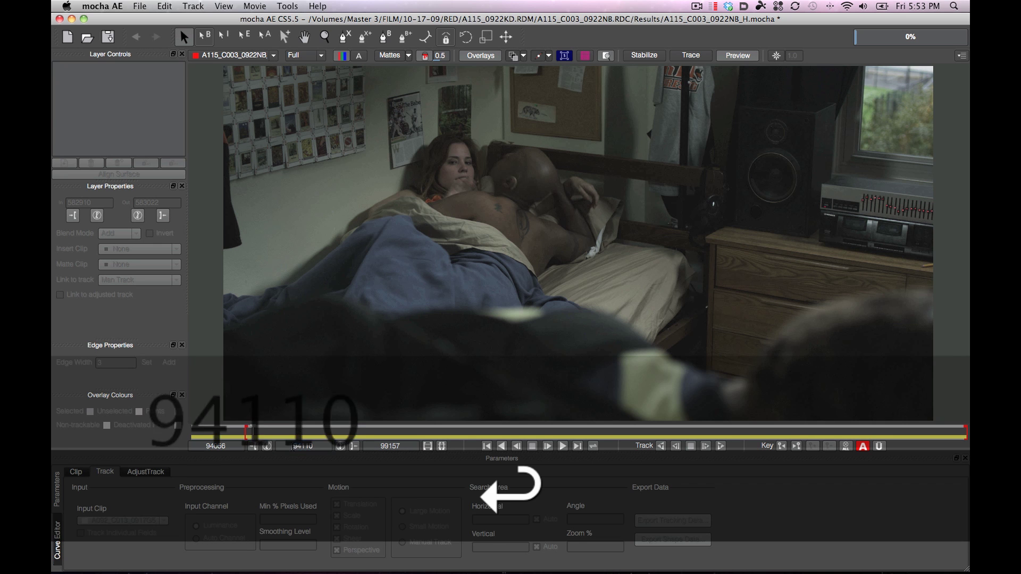
pyautogui.click(354, 446)
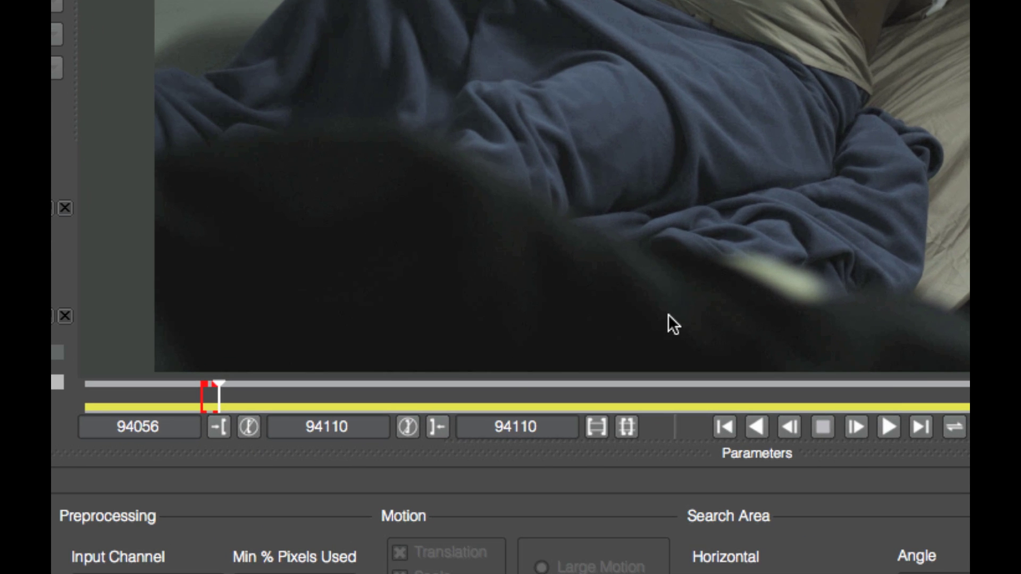
# Step: Zoom the mocha timeline to the range between the in and out points
pyautogui.press('super+Tab')
pyautogui.press('super+Tab')
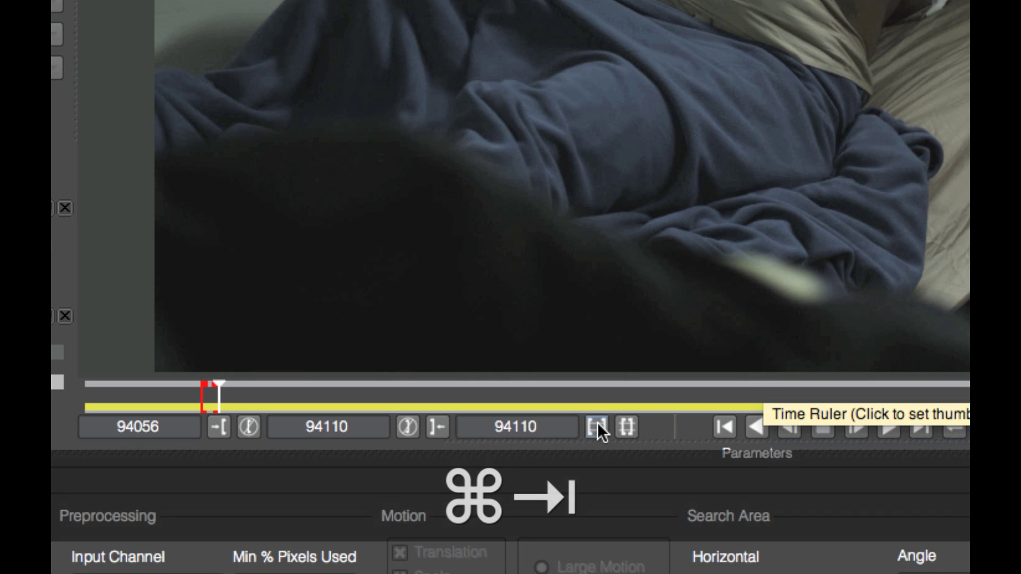
pyautogui.click(598, 427)
pyautogui.click(470, 406)
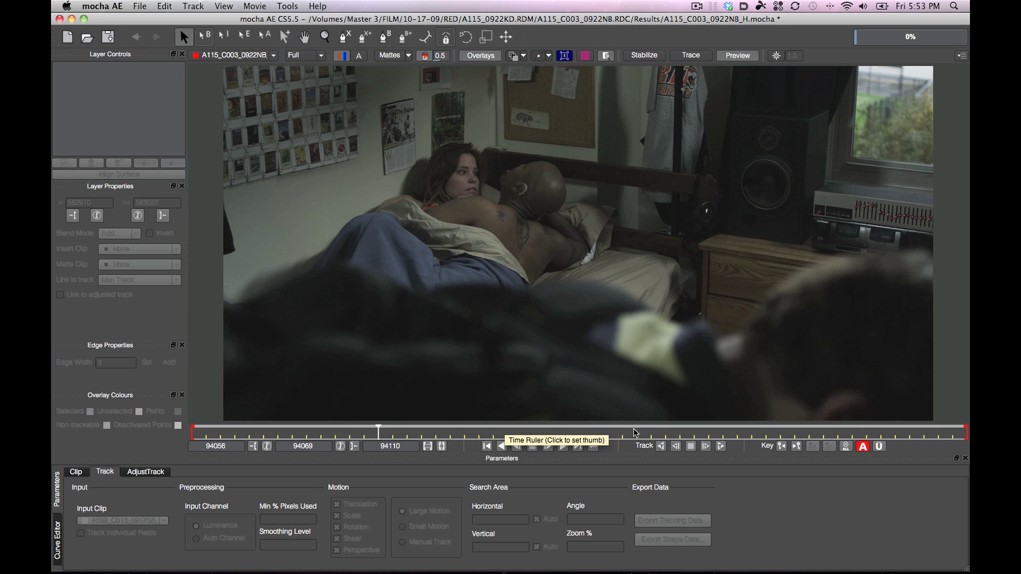
# Step: At frame 94066, outline the stereo's equalizer face with a four-point X-spline and fine-tune its upper-left corner point
pyautogui.moveTo(636, 434); pyautogui.dragTo(378, 434)
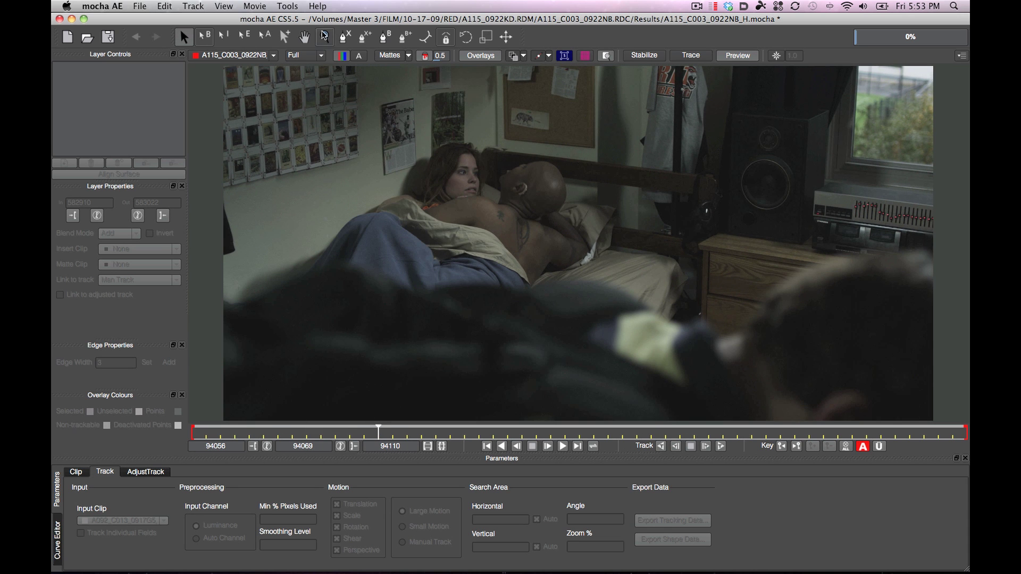
pyautogui.moveTo(379, 430); pyautogui.dragTo(336, 429)
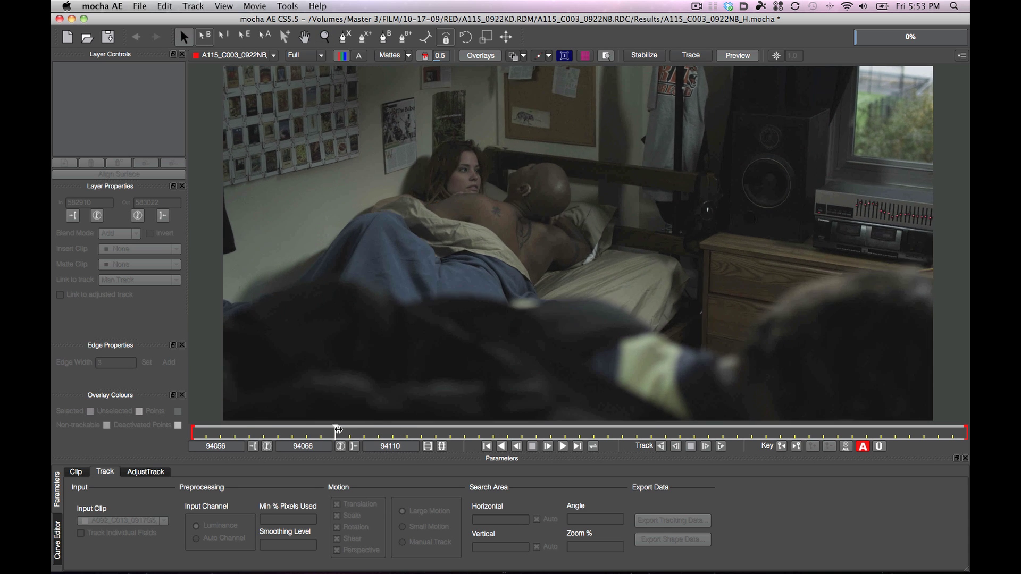
pyautogui.click(345, 42)
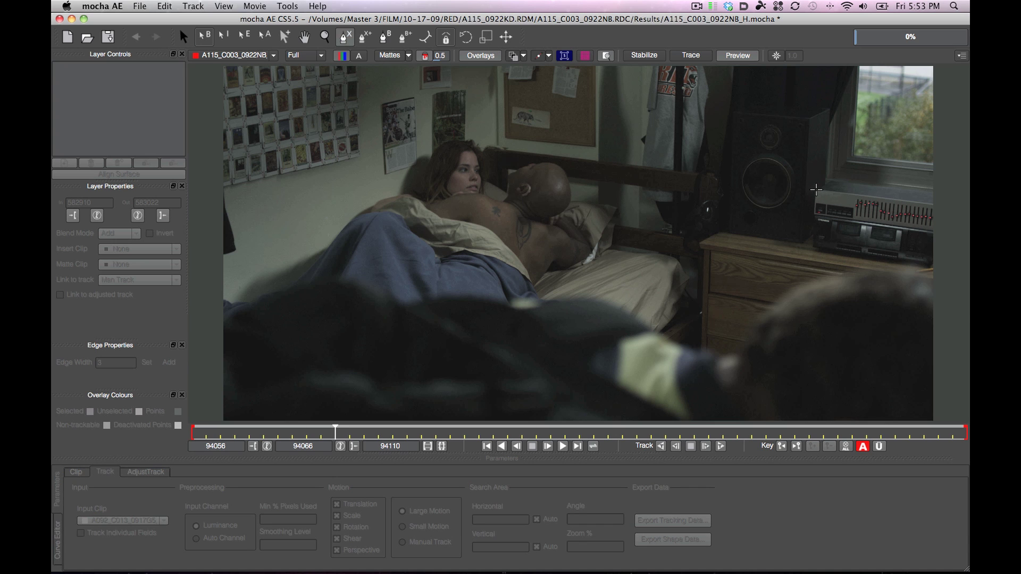
pyautogui.click(821, 168)
pyautogui.click(816, 188)
pyautogui.click(808, 232)
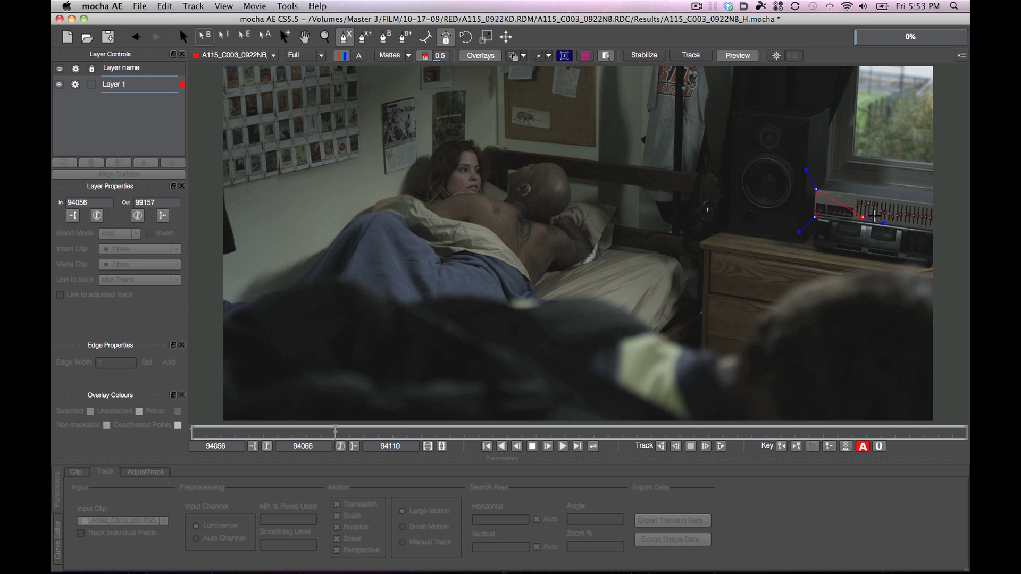
pyautogui.click(940, 232)
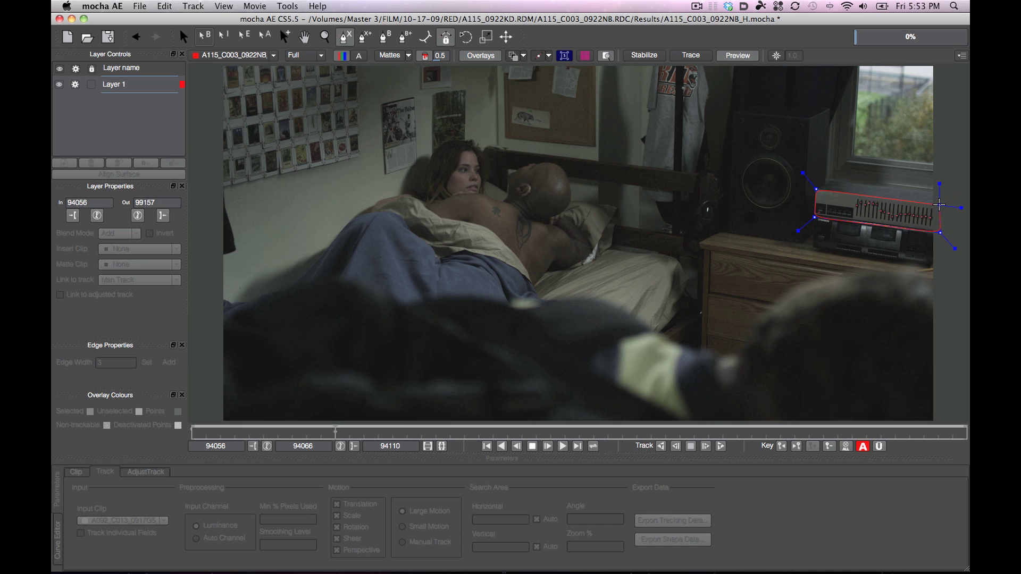
pyautogui.rightClick(939, 204)
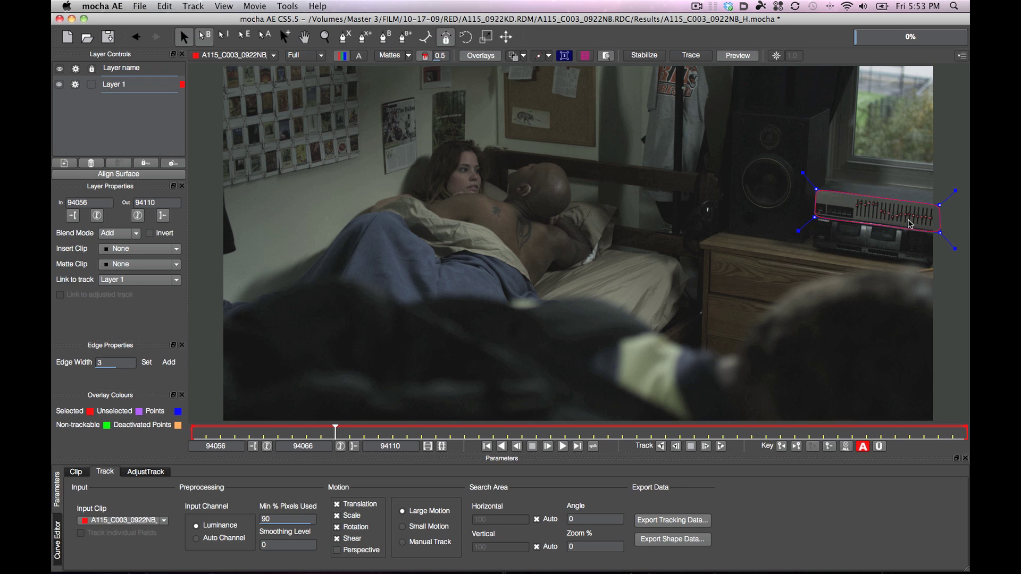
pyautogui.moveTo(818, 185); pyautogui.dragTo(815, 188)
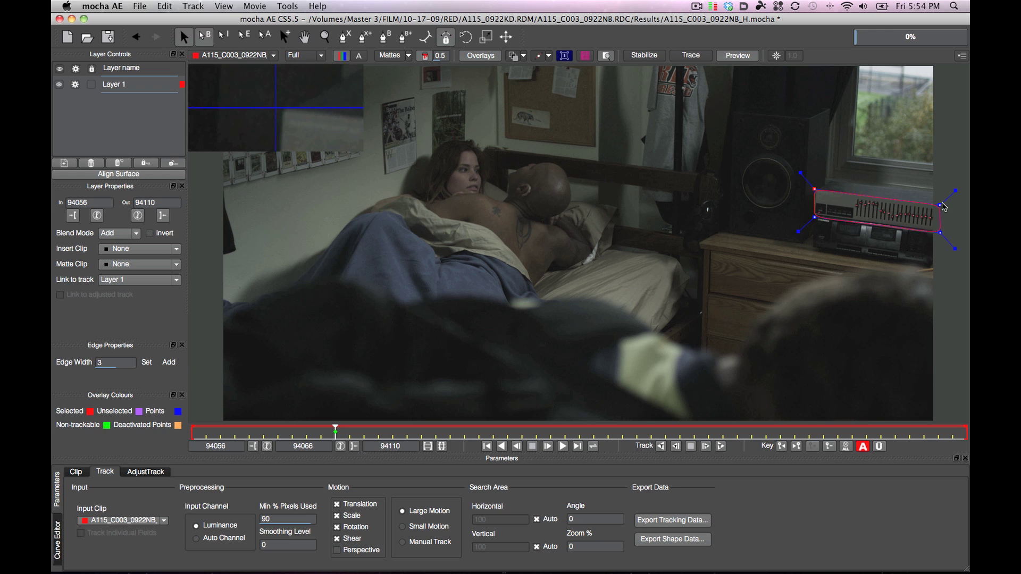
pyautogui.moveTo(809, 189)
pyautogui.mouseDown()
pyautogui.moveTo(827, 173)
pyautogui.moveTo(813, 189)
pyautogui.mouseUp()
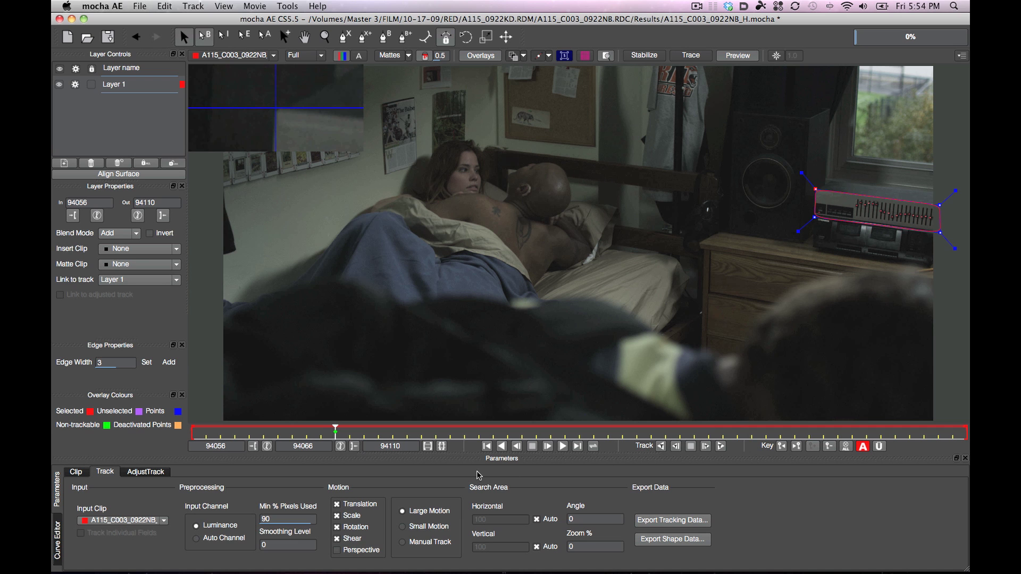
# Step: Track the stereo shape backward from frame 94066 to the in point, and return to frame 94066
pyautogui.click(661, 447)
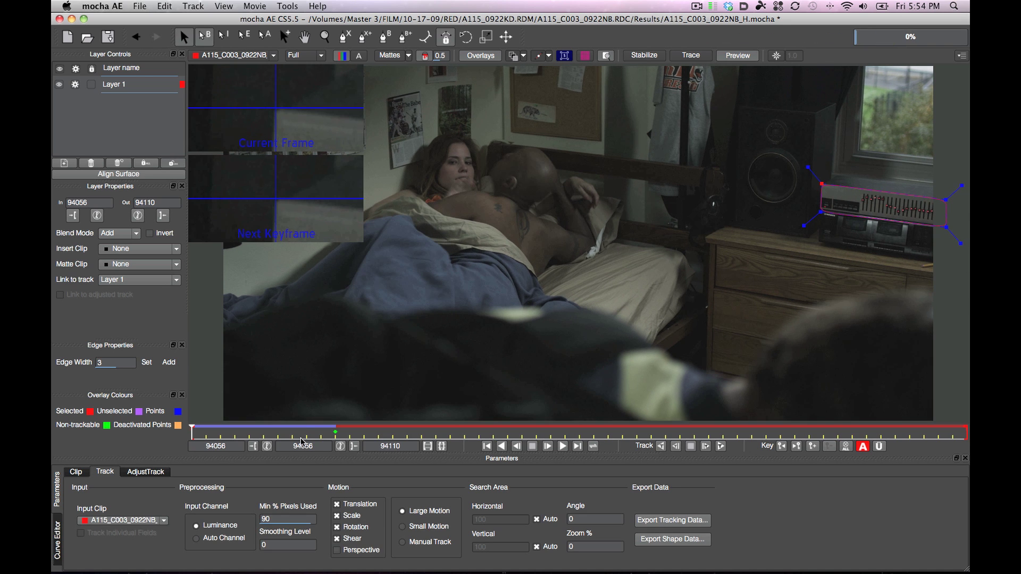
pyautogui.click(336, 434)
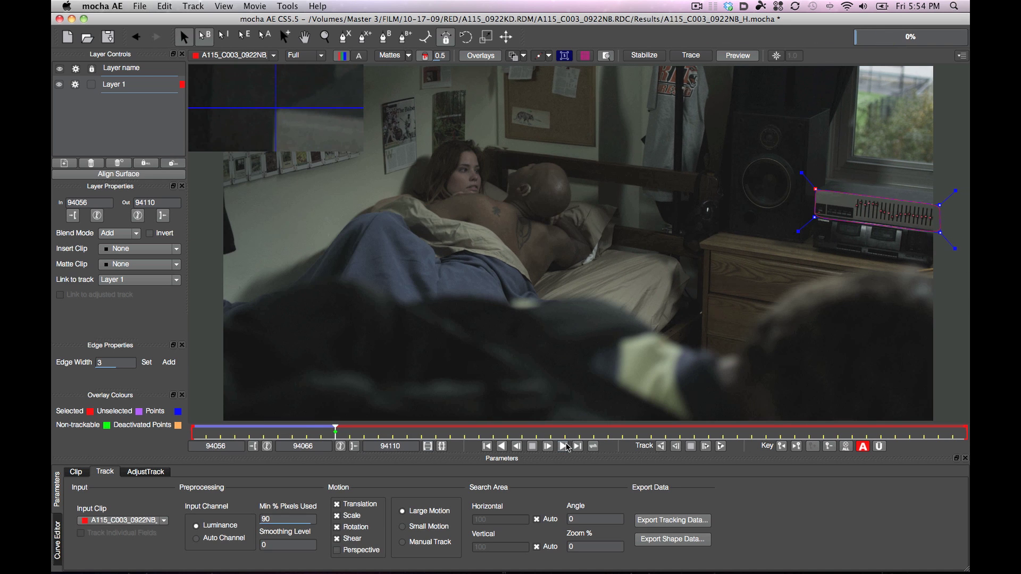
# Step: Track the stereo shape forward to frame 94072 and raise its lower-right corner clear of the foreground actor's head
pyautogui.click(708, 448)
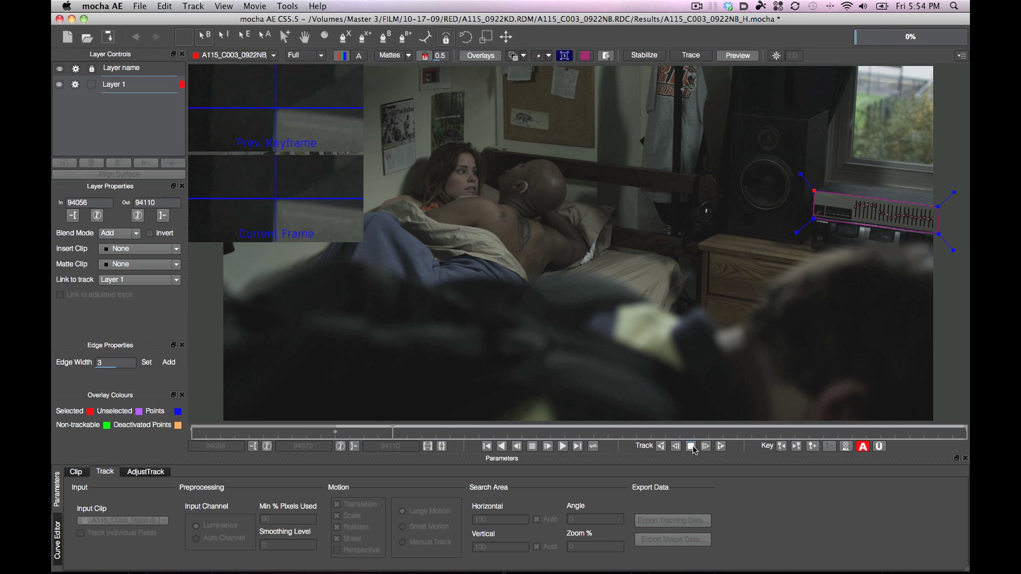
pyautogui.click(691, 447)
pyautogui.moveTo(942, 229); pyautogui.dragTo(940, 224)
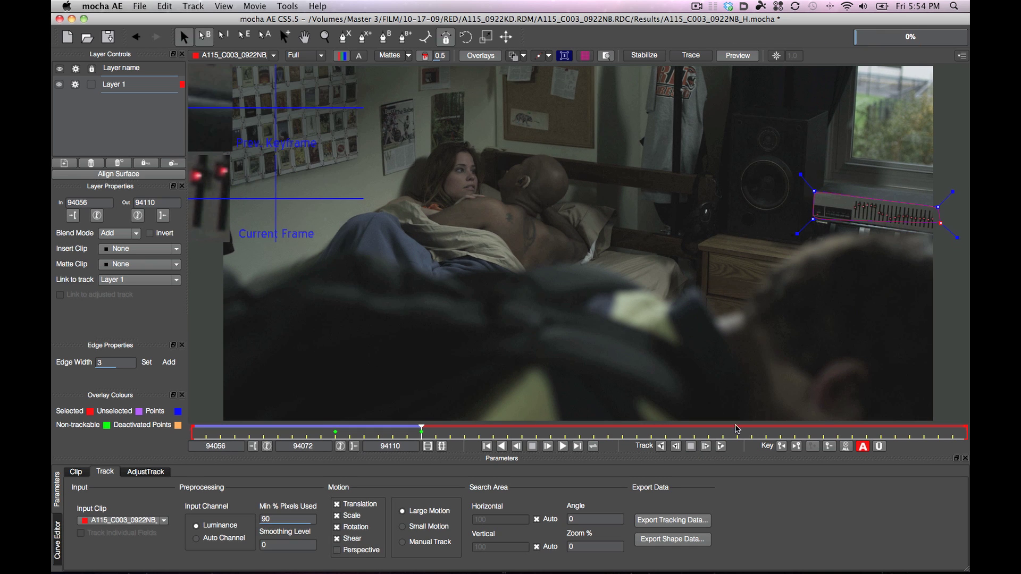
# Step: Continue tracking forward, raising the shape's lower-left corner at frame 94077 and lowering its lower-right corner back onto the stereo at frame 94083
pyautogui.click(721, 447)
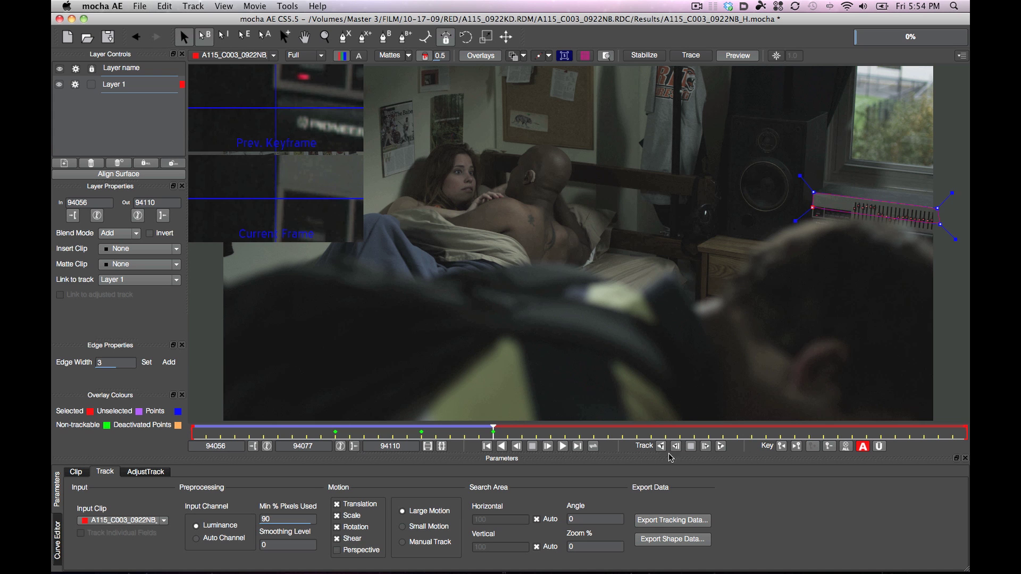
pyautogui.click(721, 447)
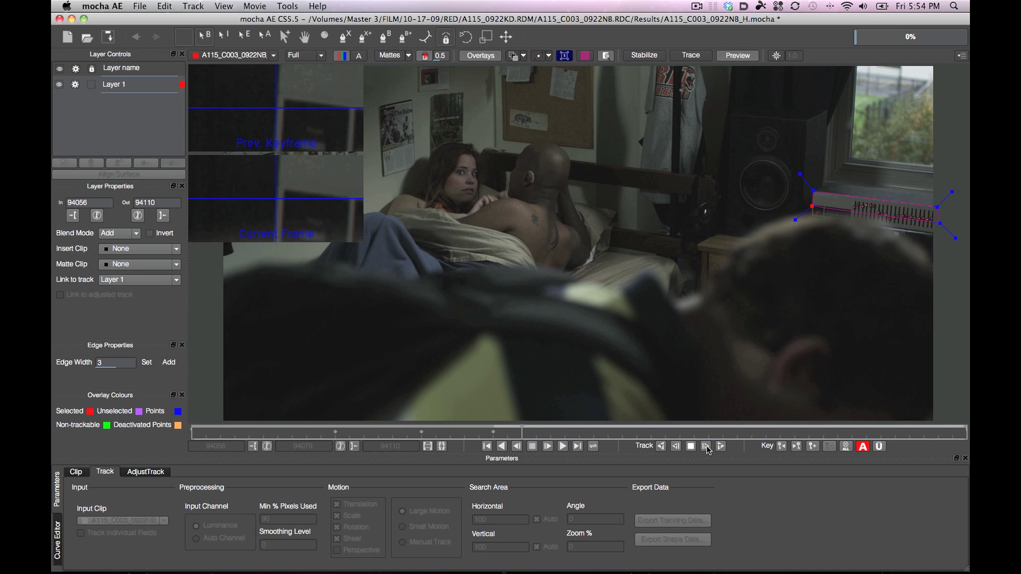
pyautogui.click(690, 446)
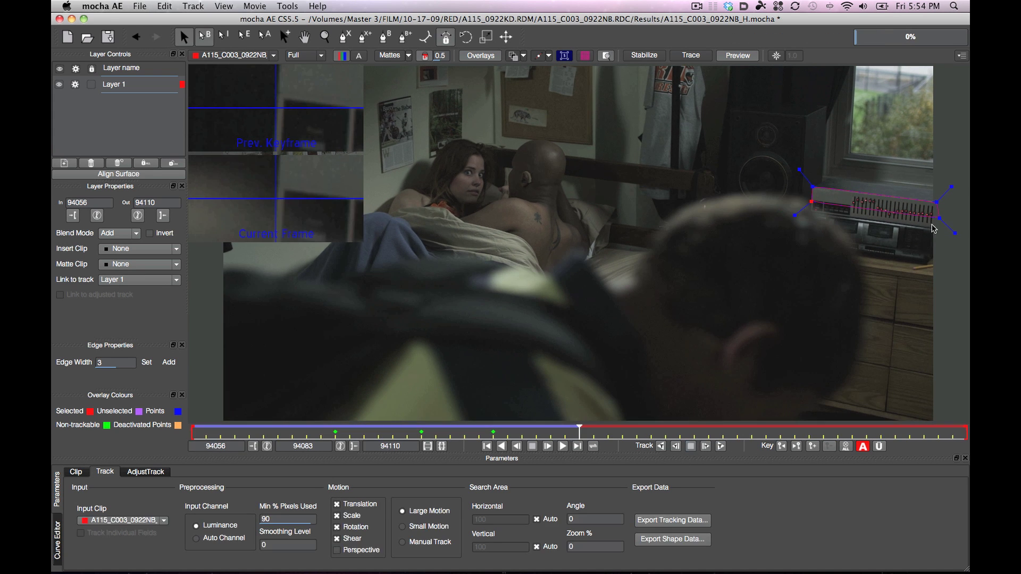
pyautogui.moveTo(939, 219); pyautogui.dragTo(936, 229)
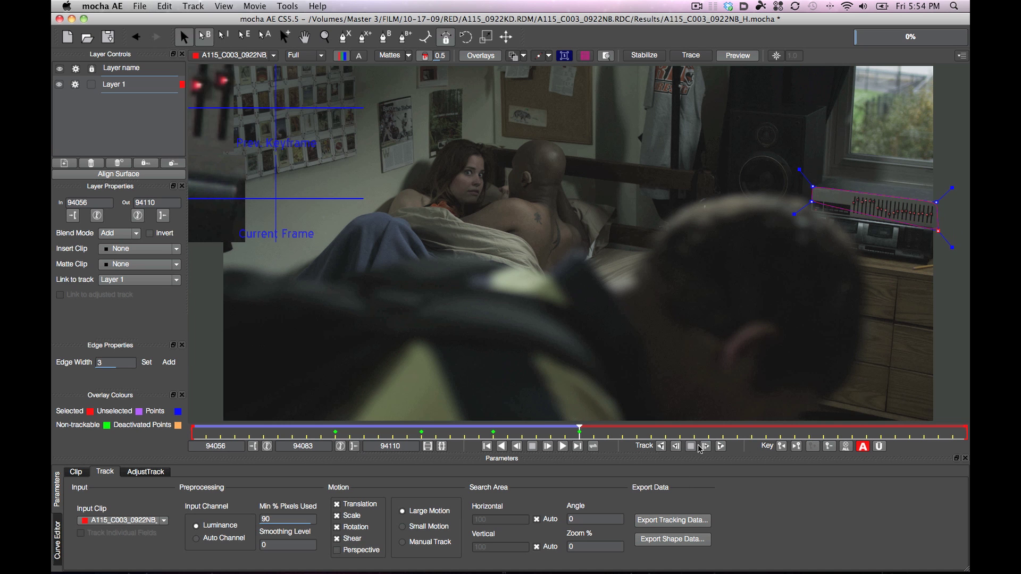
# Step: Track forward to frame 94087, lower the shape's lower-left corner back onto the stereo, and track on to frame 94110
pyautogui.click(720, 447)
pyautogui.click(691, 446)
pyautogui.moveTo(810, 198); pyautogui.dragTo(809, 210)
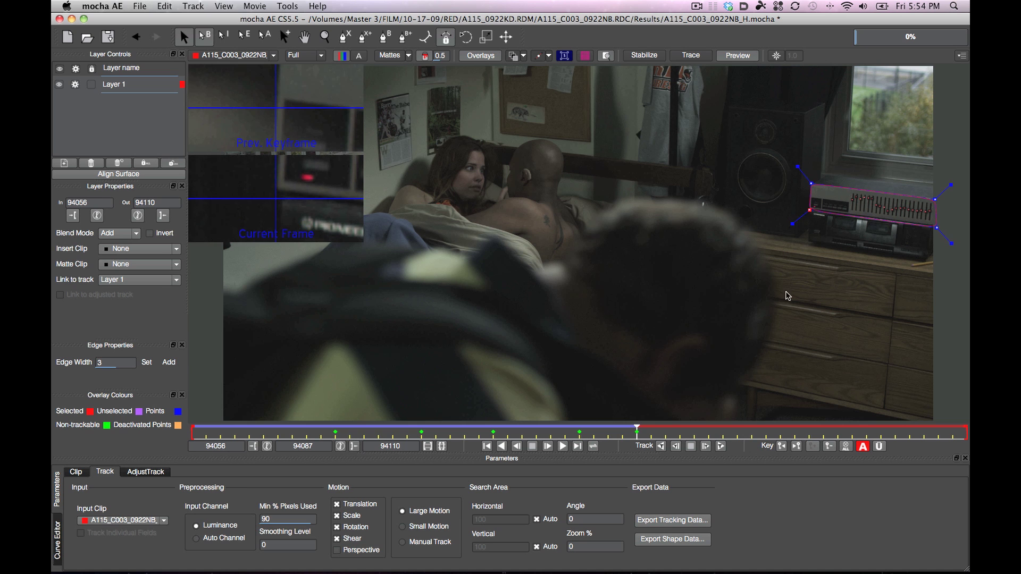
pyautogui.click(720, 447)
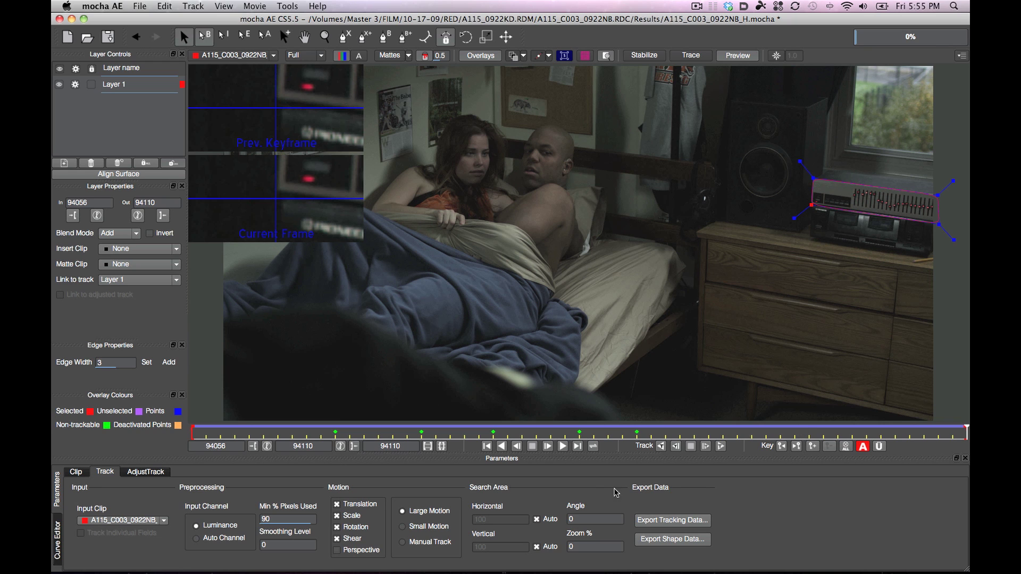
# Step: Export the tracking data as After Effects Transform Data with anchor point, position, scale and rotation, copying it to the clipboard
pyautogui.click(660, 523)
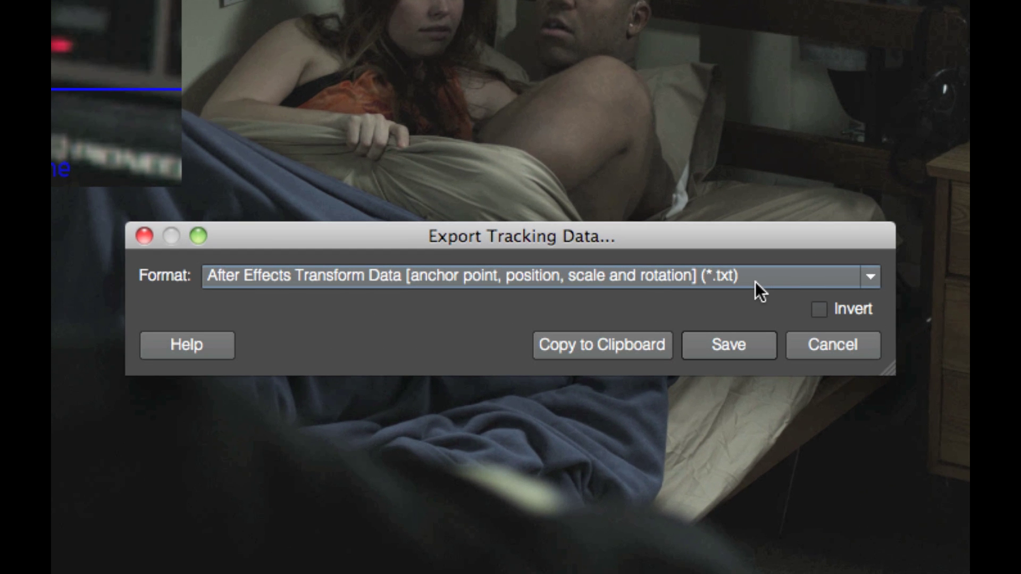
pyautogui.click(760, 277)
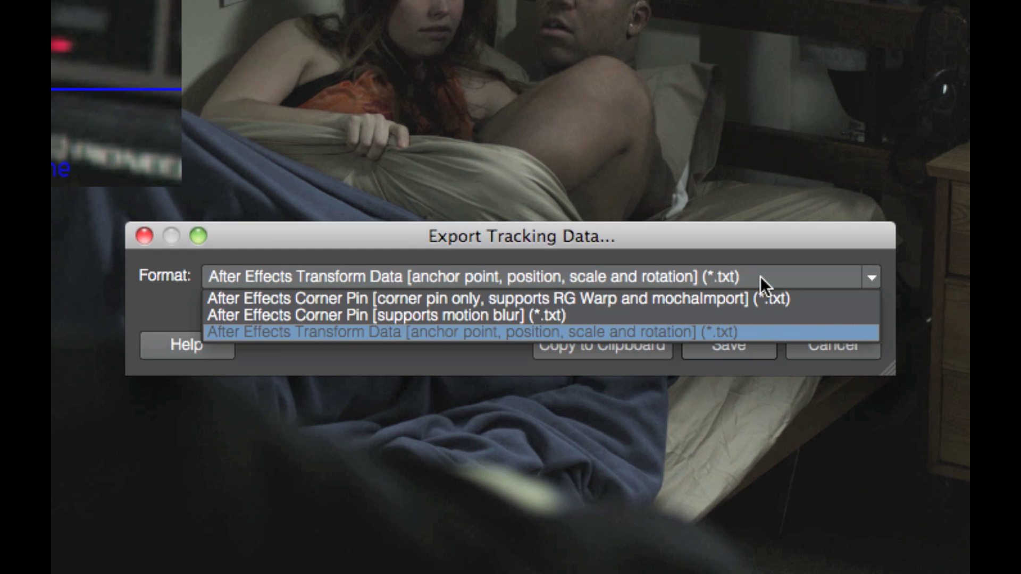
pyautogui.click(455, 331)
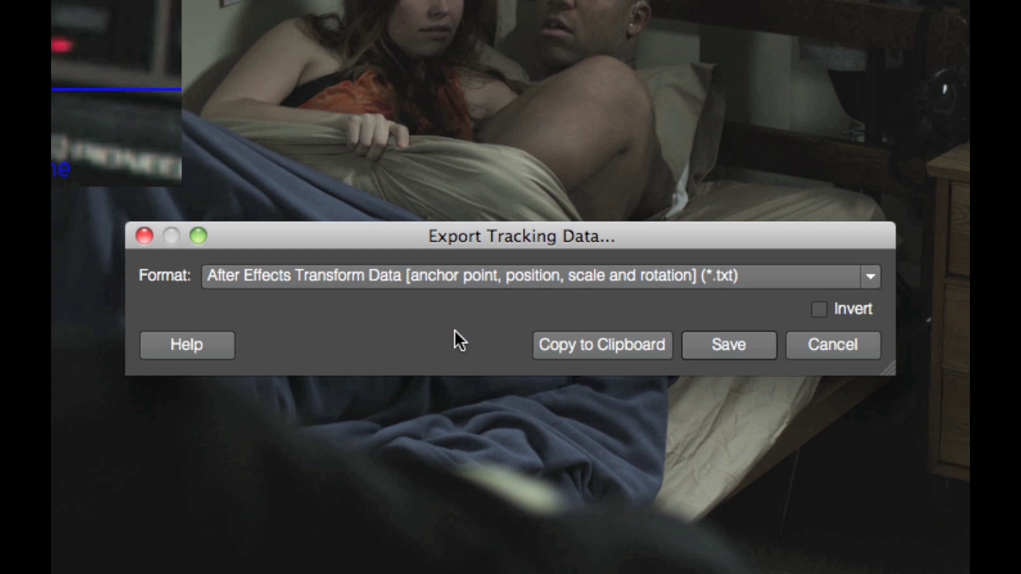
pyautogui.click(420, 286)
pyautogui.click(413, 331)
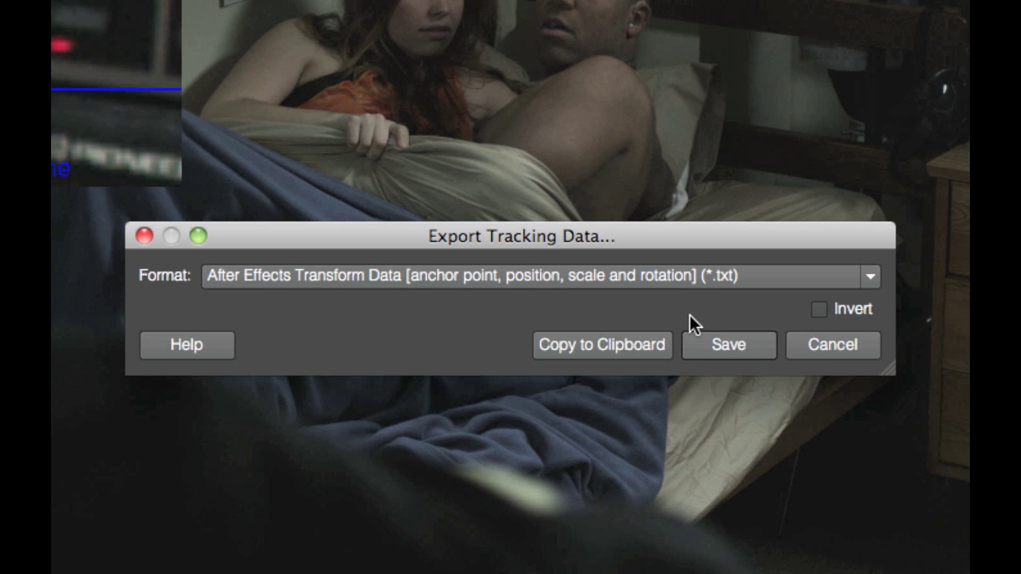
pyautogui.click(628, 347)
pyautogui.click(608, 347)
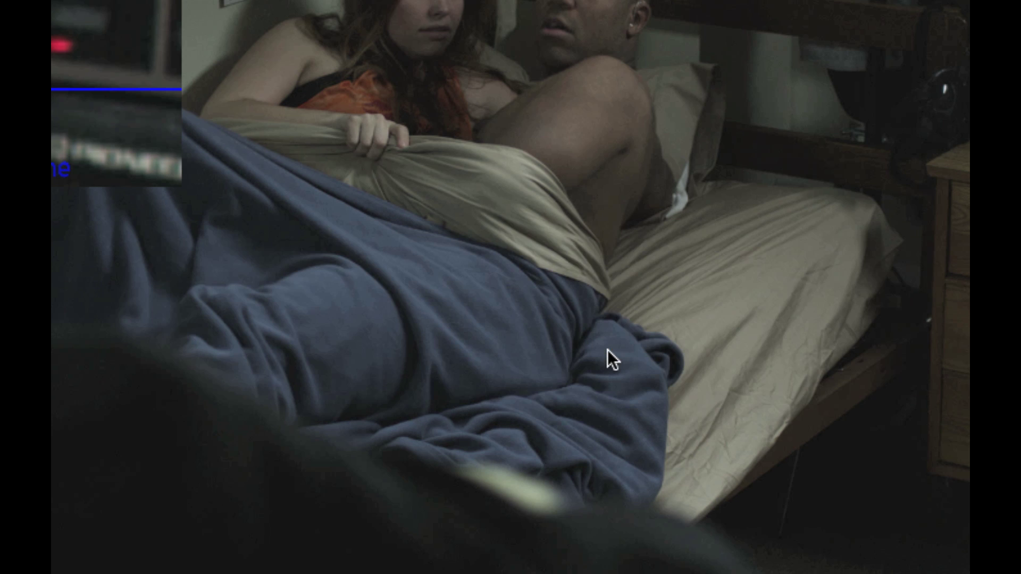
# Step: Switch to After Effects, go to the composition's first frame, and add a null object named Stereo Track
pyautogui.press('super+Tab')
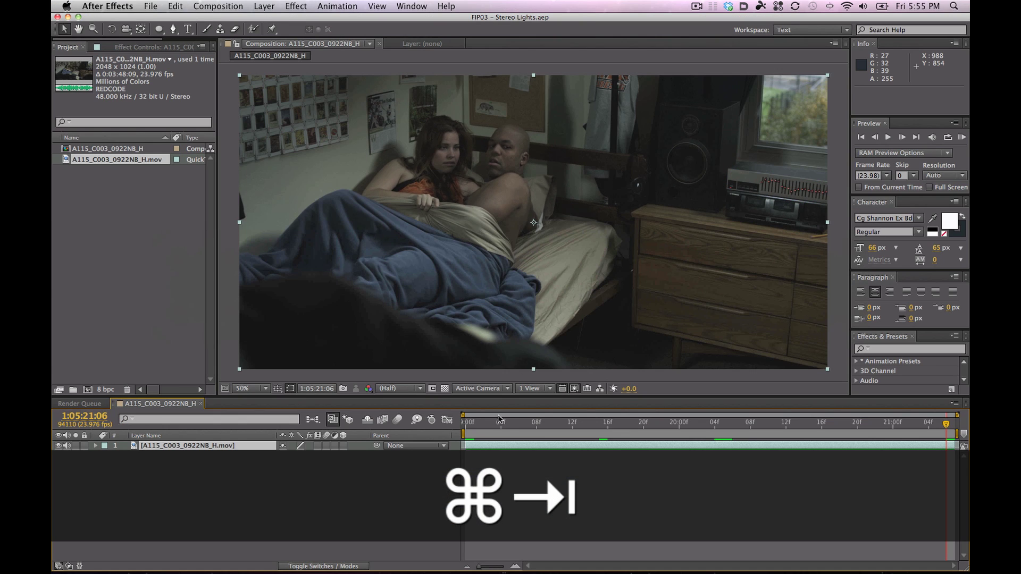
pyautogui.click(272, 7)
pyautogui.moveTo(298, 23)
pyautogui.click(447, 67)
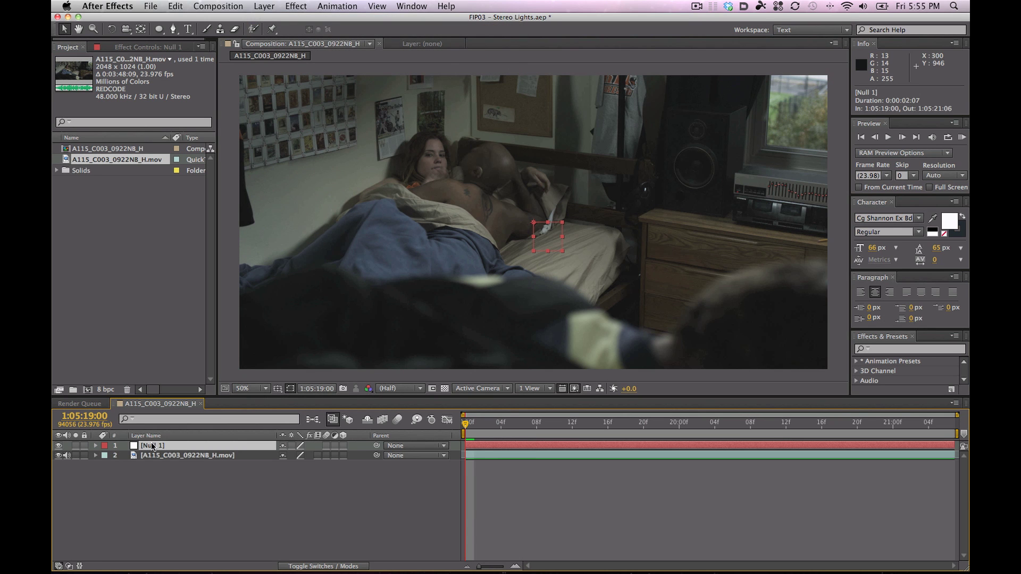
pyautogui.press('Return')
pyautogui.write('Stereo Track')
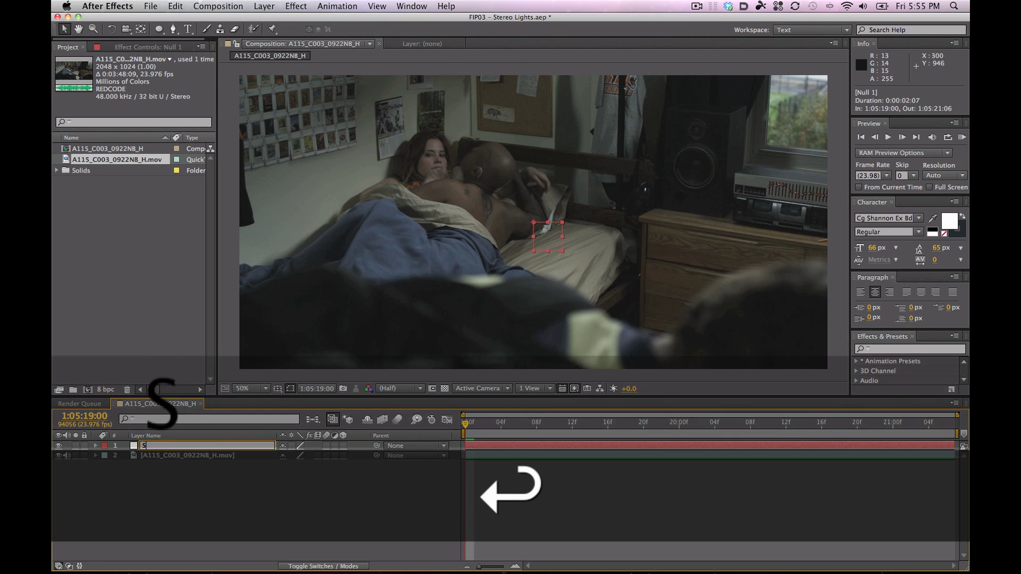
pyautogui.press('Return')
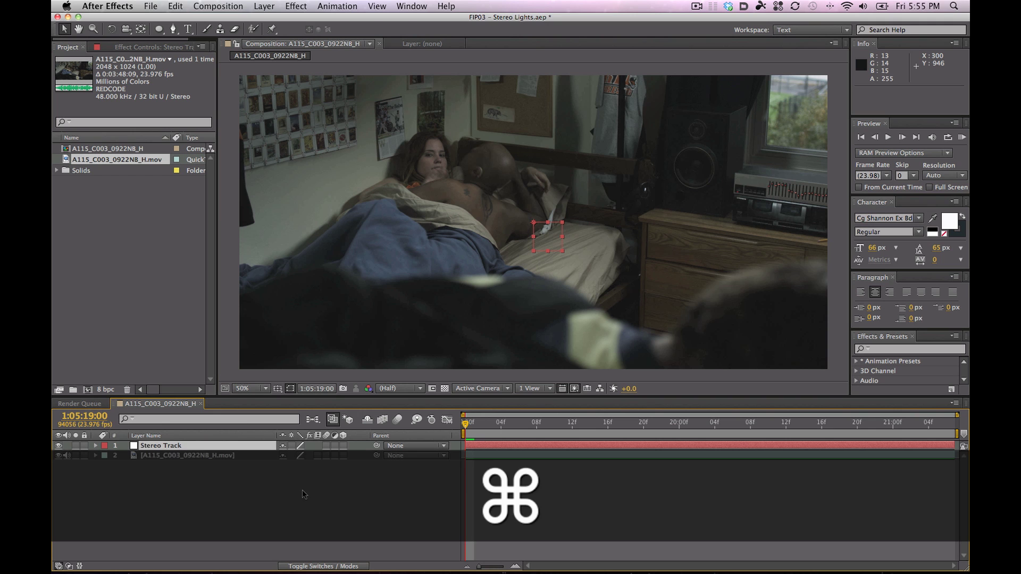
# Step: Paste the copied tracking data onto the Stereo Track null at frame 94056 and reveal its keyframed properties
pyautogui.press('super+v')
pyautogui.press('u')
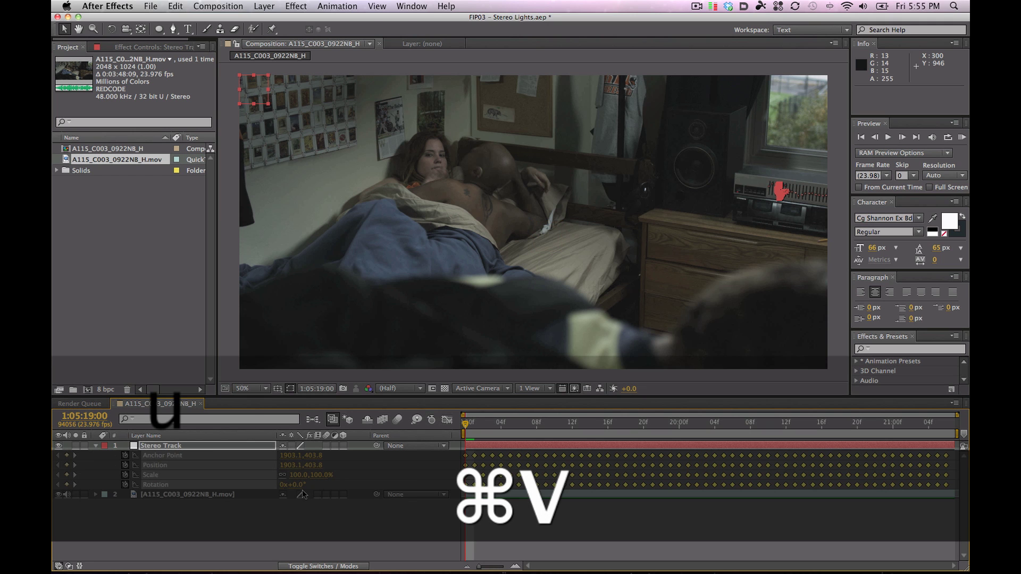
pyautogui.click(285, 531)
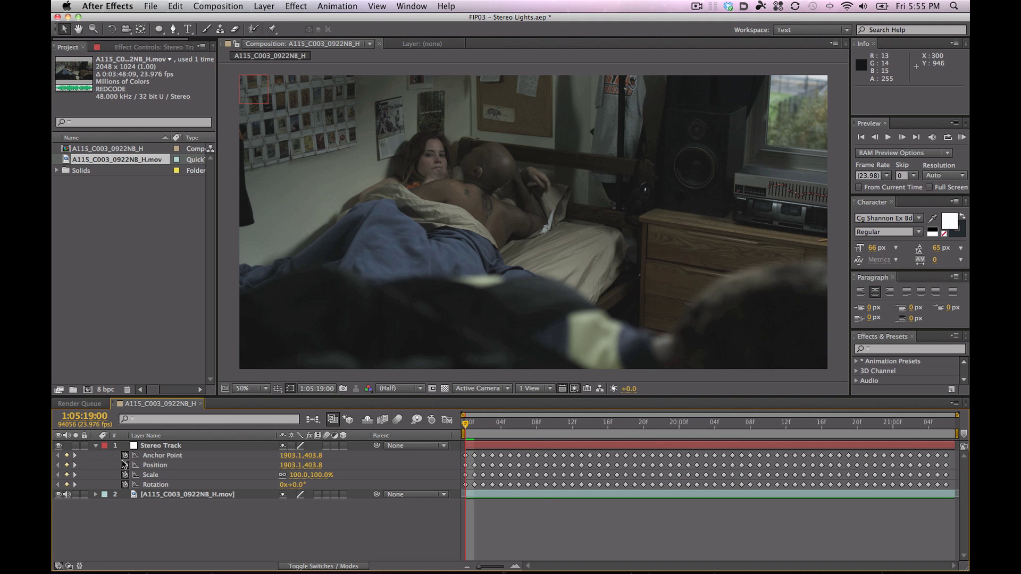
# Step: Remove all Anchor Point keyframes from the Stereo Track null and set its anchor point to 0, 0
pyautogui.click(163, 456)
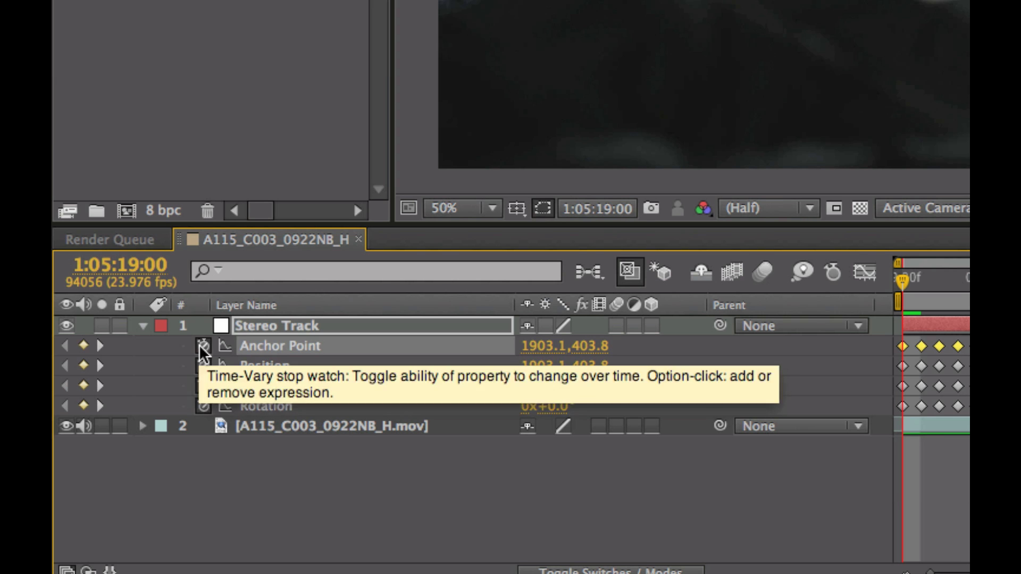
pyautogui.click(125, 456)
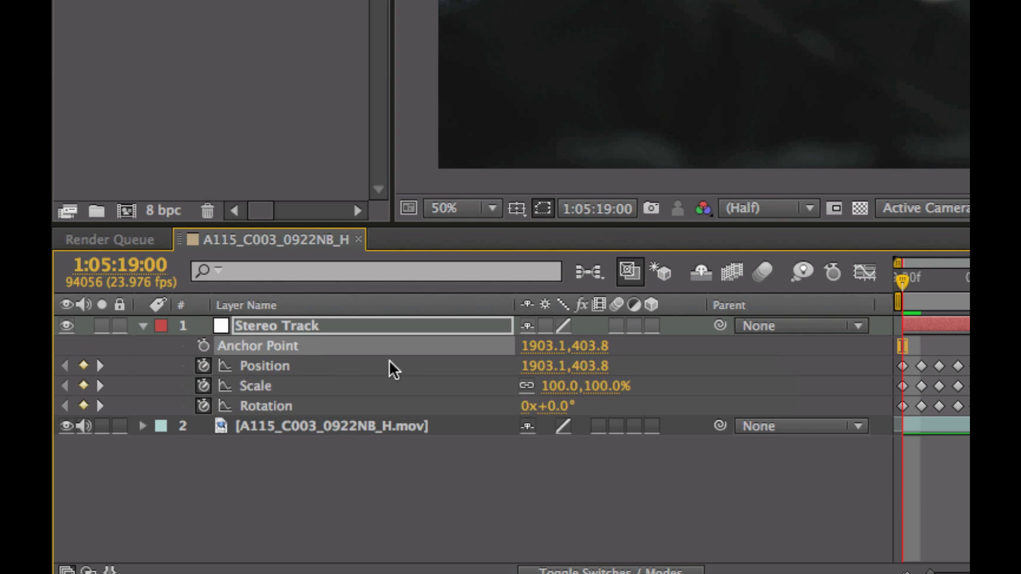
pyautogui.click(538, 344)
pyautogui.write('0')
pyautogui.press('Tab')
pyautogui.write('0')
pyautogui.press('Return')
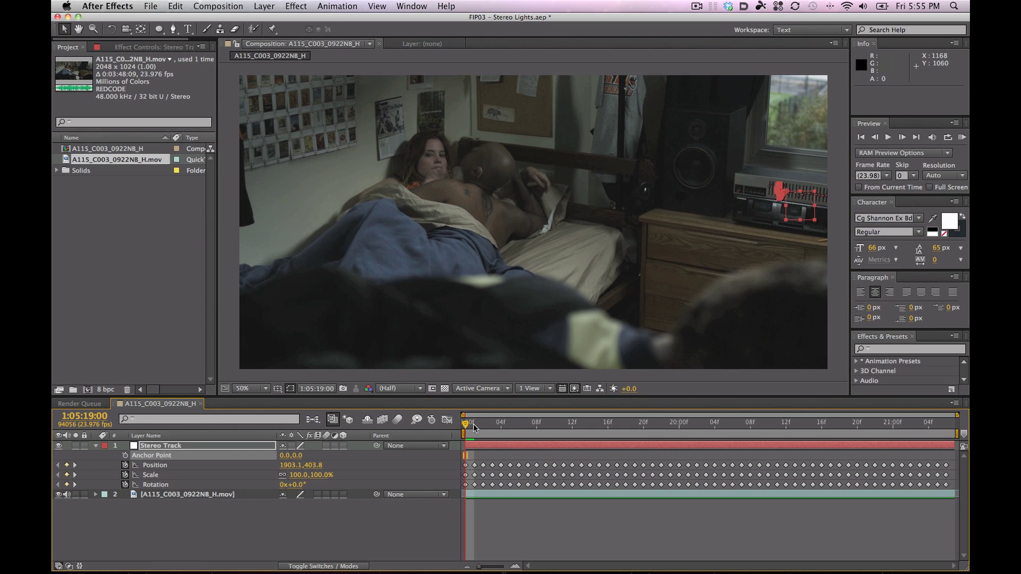
# Step: RAM preview the composition from its start and scrub through it to check how the null follows the stereo
pyautogui.moveTo(475, 428)
pyautogui.mouseDown()
pyautogui.moveTo(888, 428)
pyautogui.moveTo(466, 429)
pyautogui.mouseUp()
pyautogui.press('KP_0')
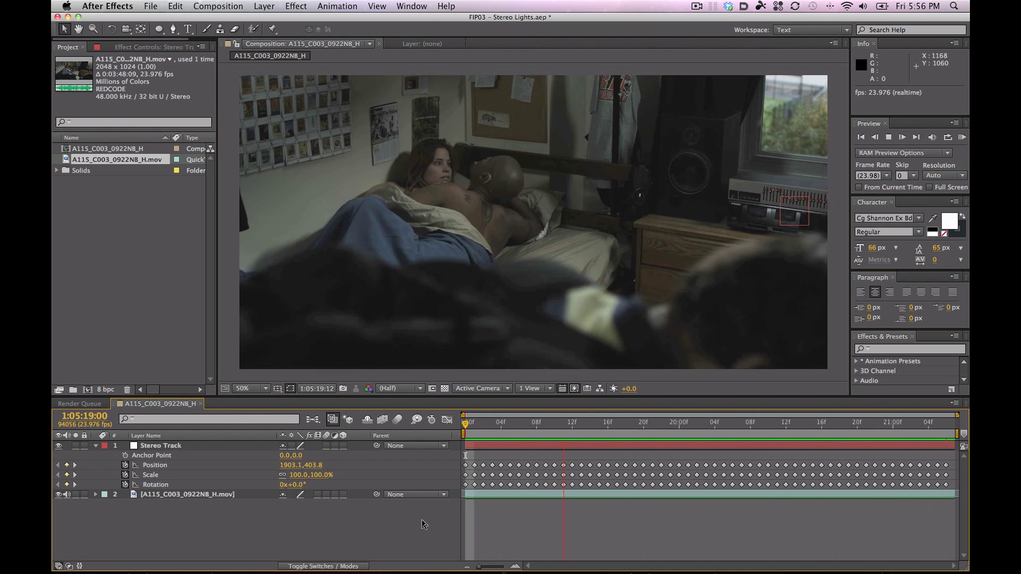
pyautogui.press('space')
pyautogui.moveTo(465, 424); pyautogui.dragTo(731, 435)
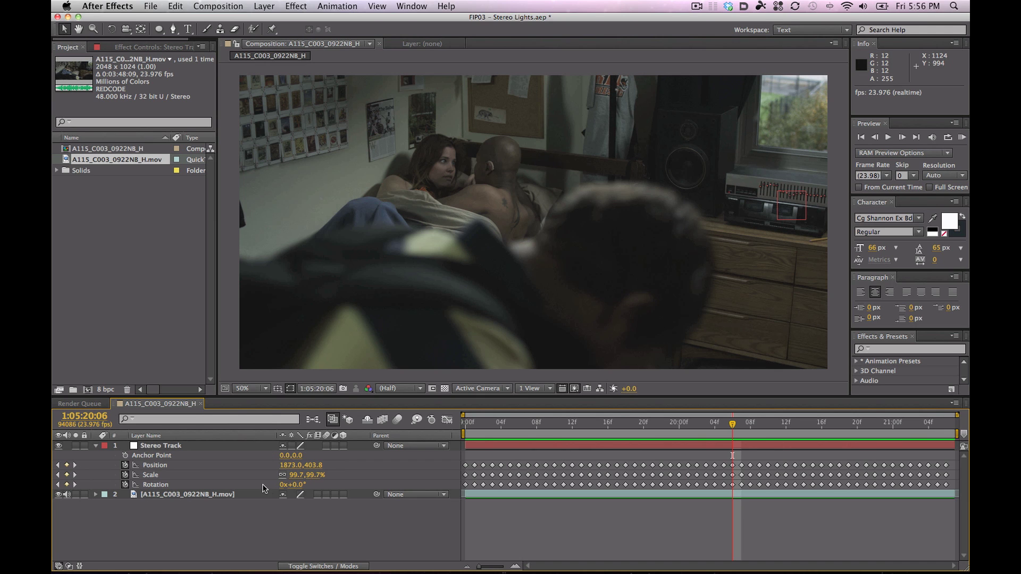
pyautogui.moveTo(732, 425); pyautogui.dragTo(768, 426)
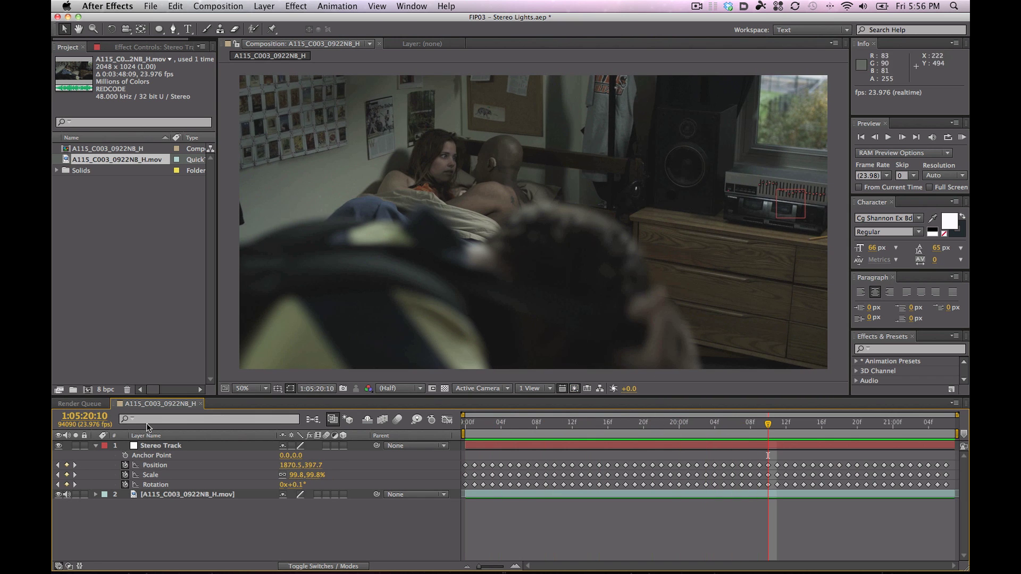
# Step: Create a composition named Stereo Lights, 200 px wide and 600 px high, at full resolution
pyautogui.click(209, 6)
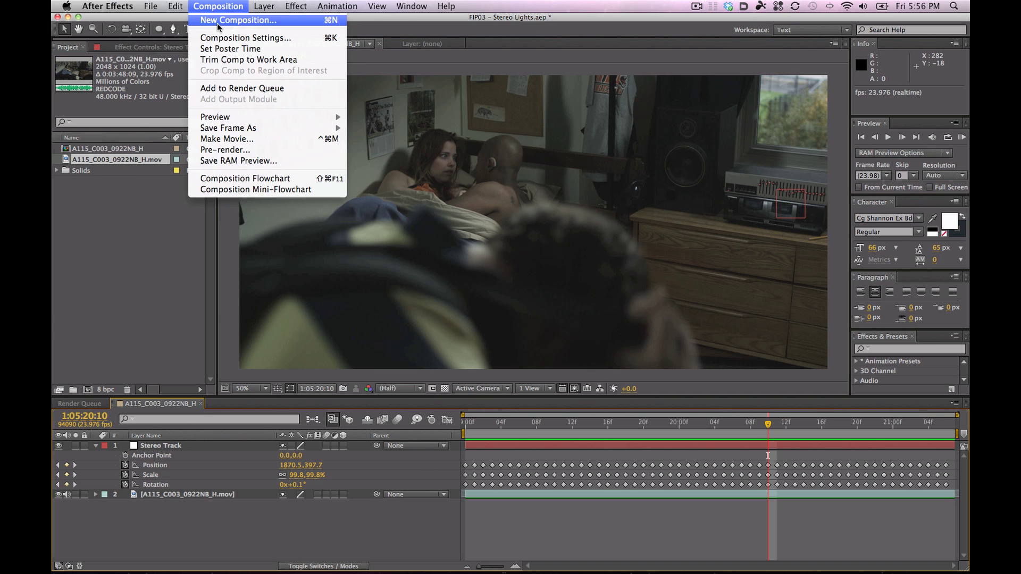
pyautogui.click(218, 21)
pyautogui.moveTo(215, 60); pyautogui.dragTo(505, 71)
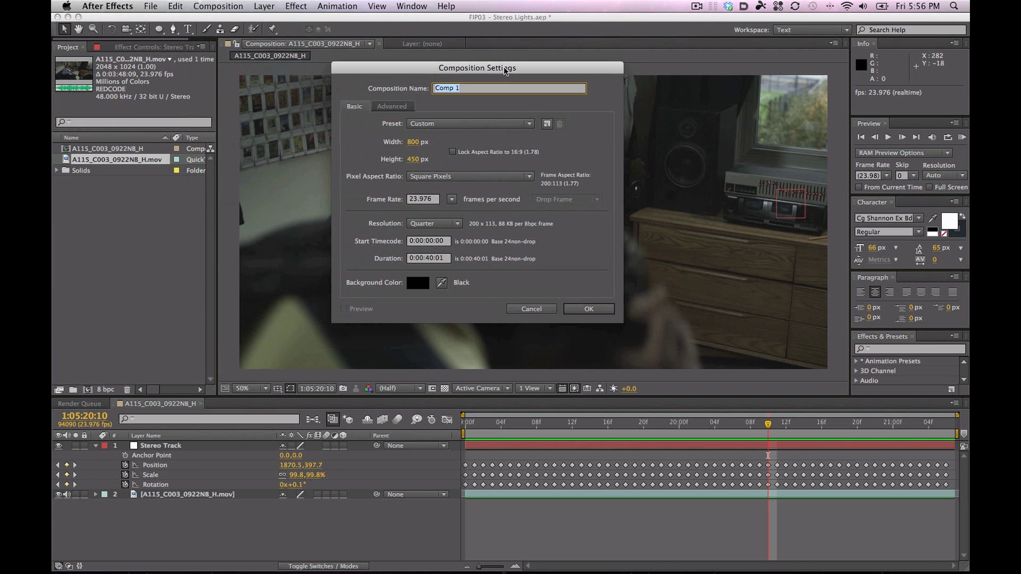
pyautogui.write('Stereo Li')
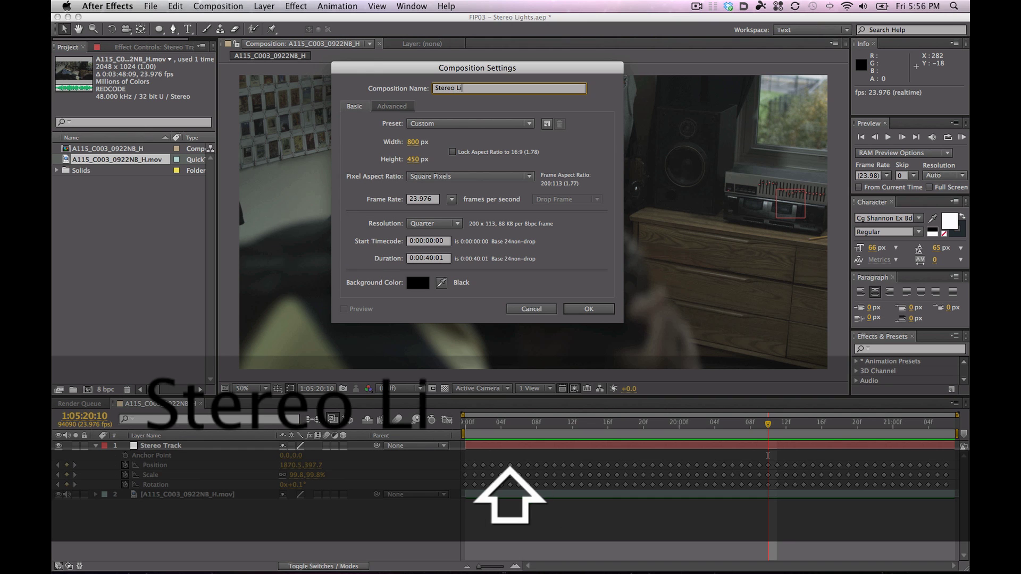
pyautogui.write('ghts')
pyautogui.click(414, 142)
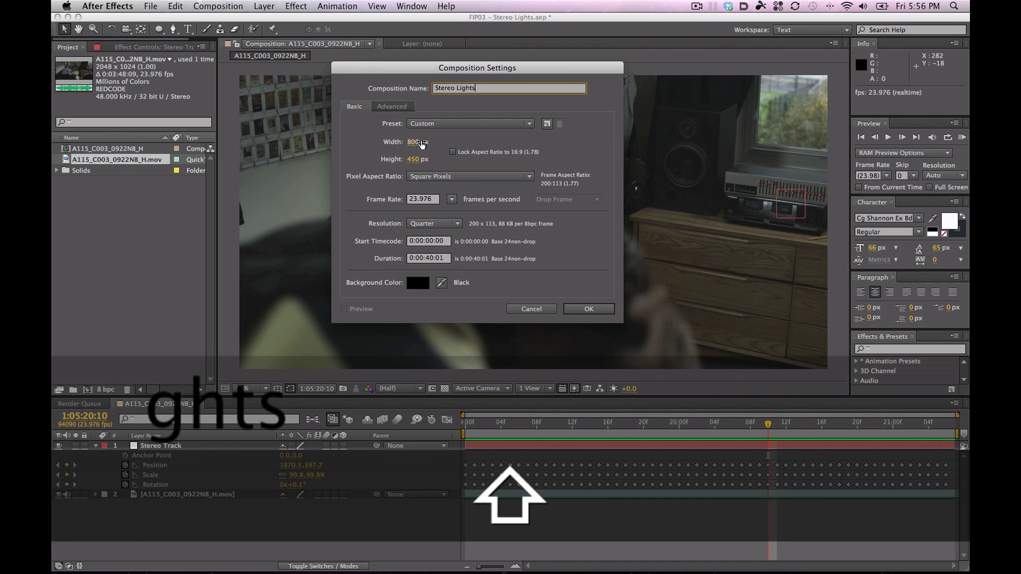
pyautogui.write('200')
pyautogui.press('Tab')
pyautogui.write('600')
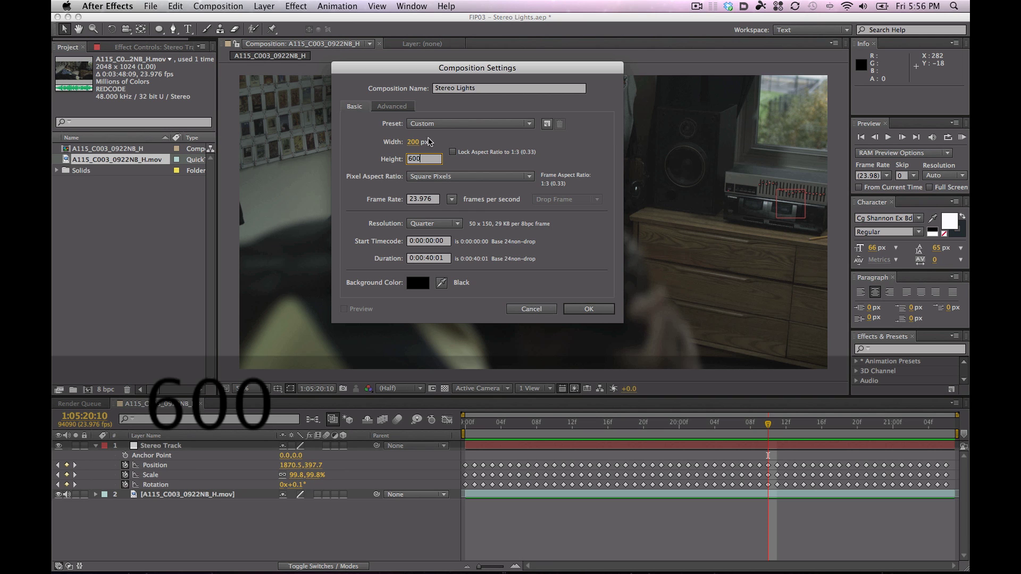
pyautogui.click(457, 226)
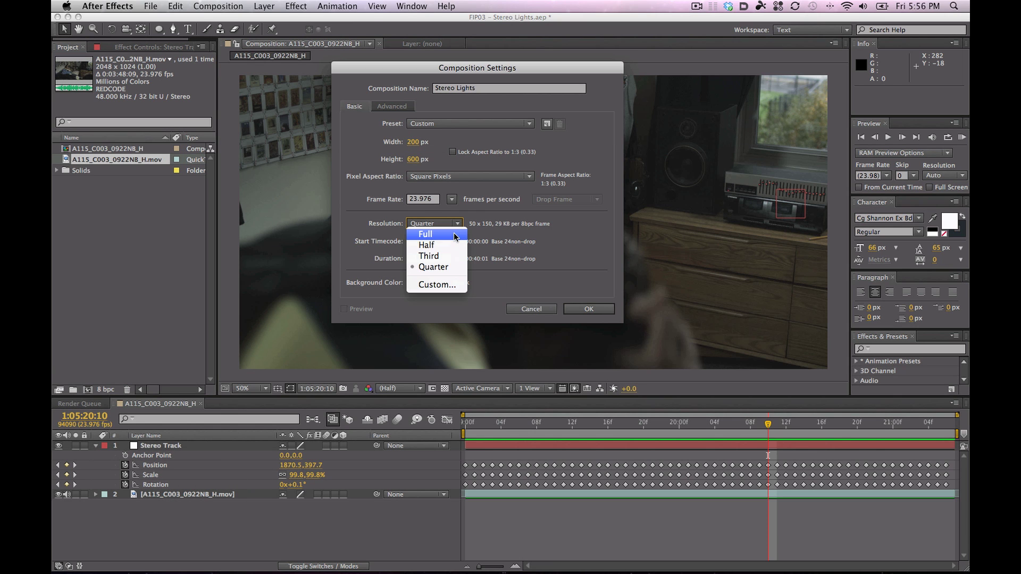
pyautogui.click(456, 234)
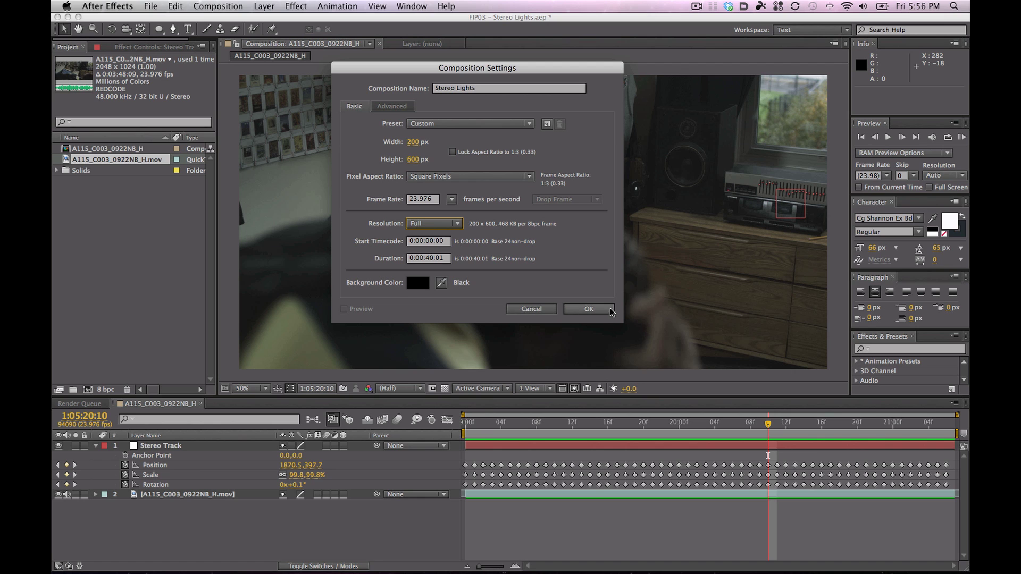
pyautogui.click(589, 309)
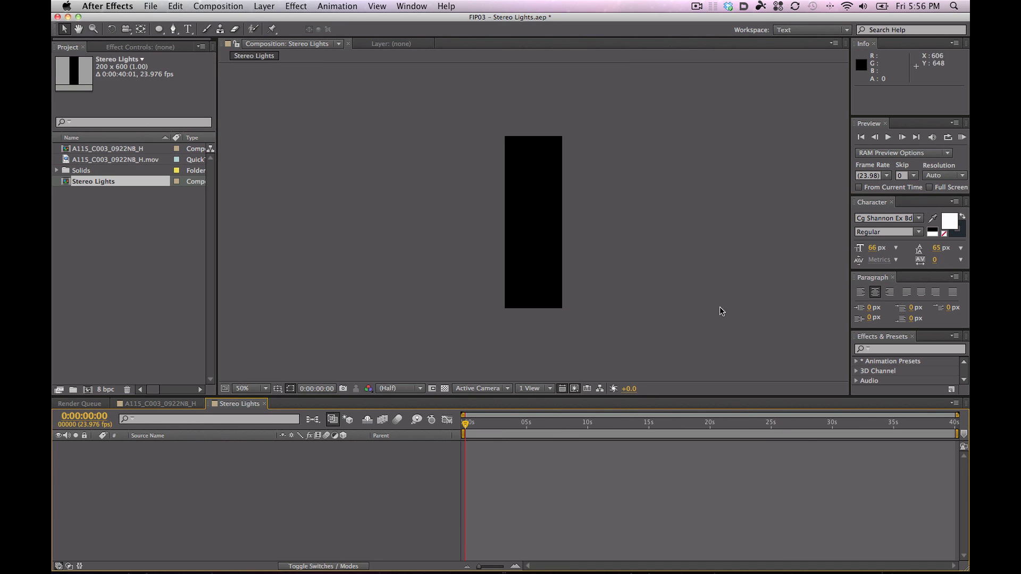
# Step: Add a composition-sized solid to Stereo Lights with the deep yellow color B09917
pyautogui.moveTo(513, 425); pyautogui.dragTo(445, 427)
pyautogui.click(262, 8)
pyautogui.moveTo(280, 21)
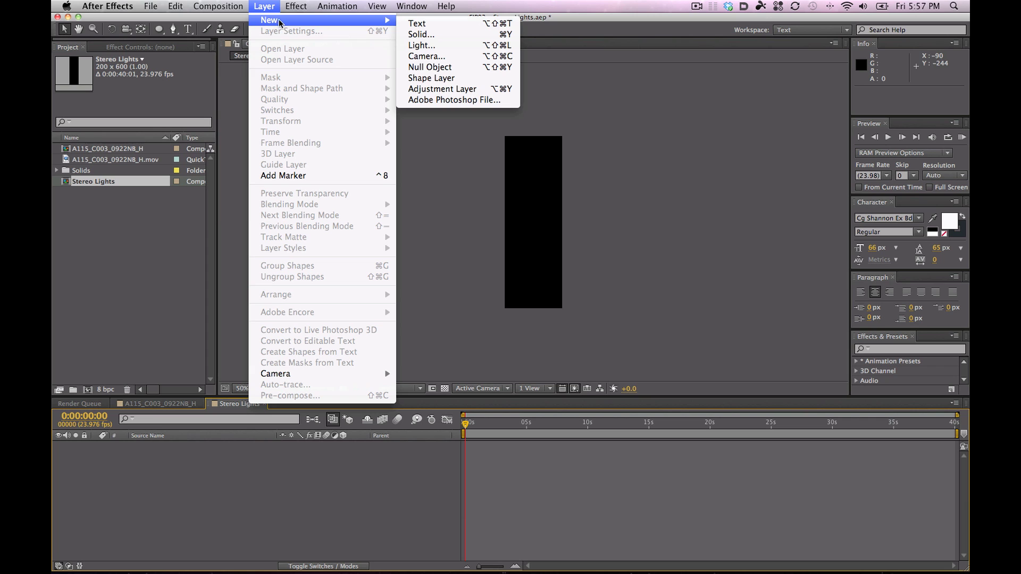
pyautogui.click(445, 35)
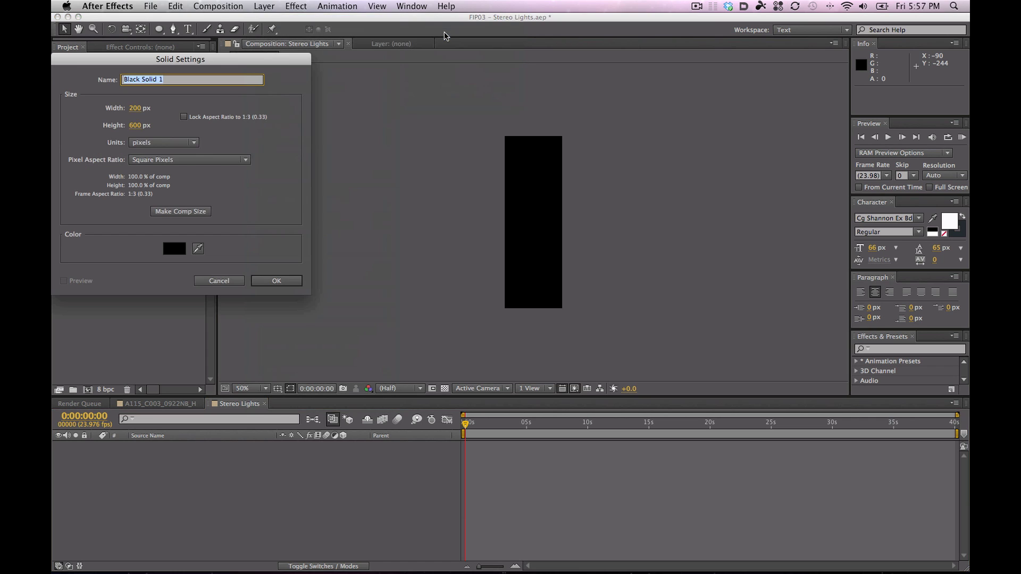
pyautogui.click(178, 212)
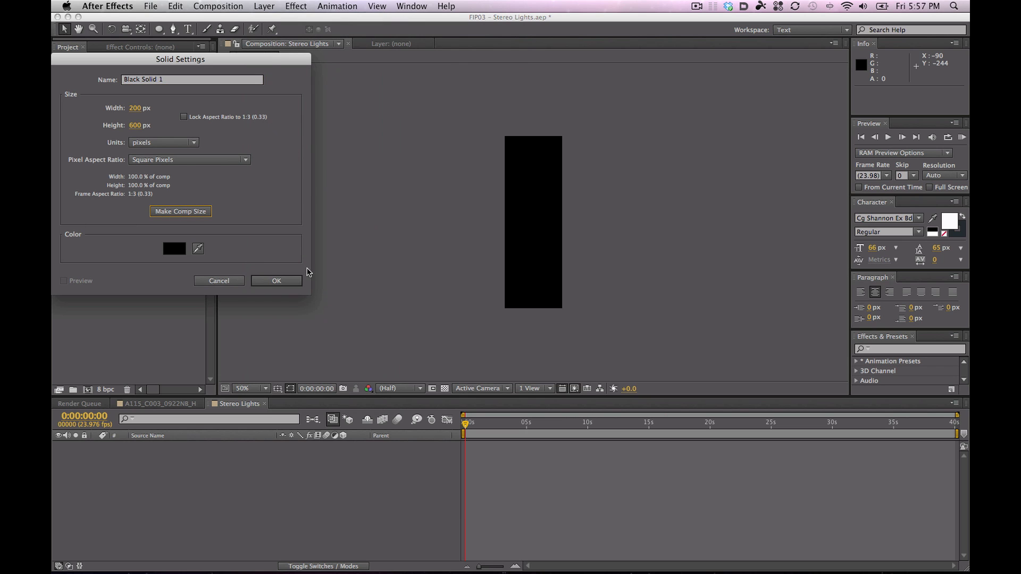
pyautogui.click(175, 249)
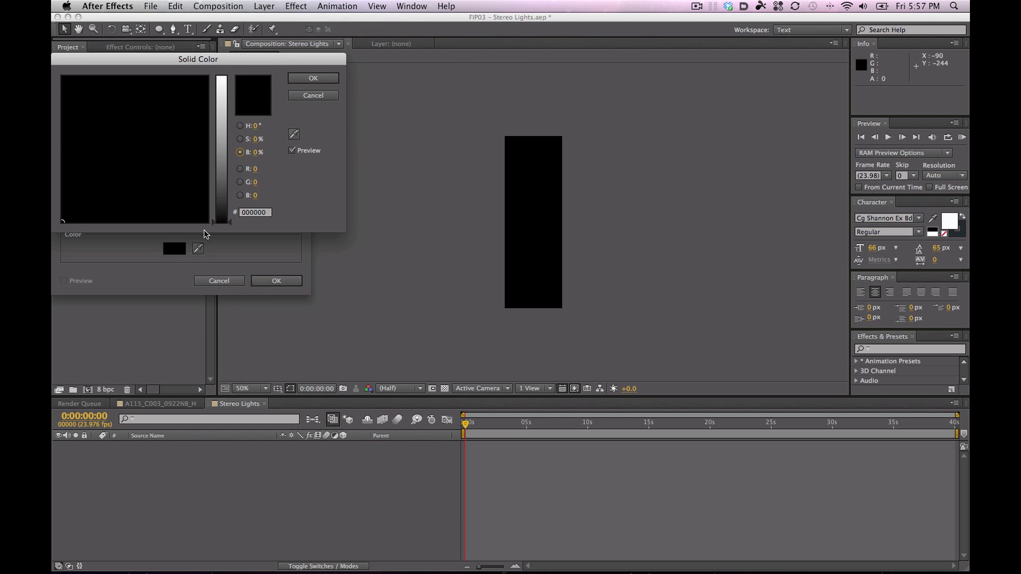
pyautogui.moveTo(227, 159); pyautogui.dragTo(227, 121)
pyautogui.click(82, 95)
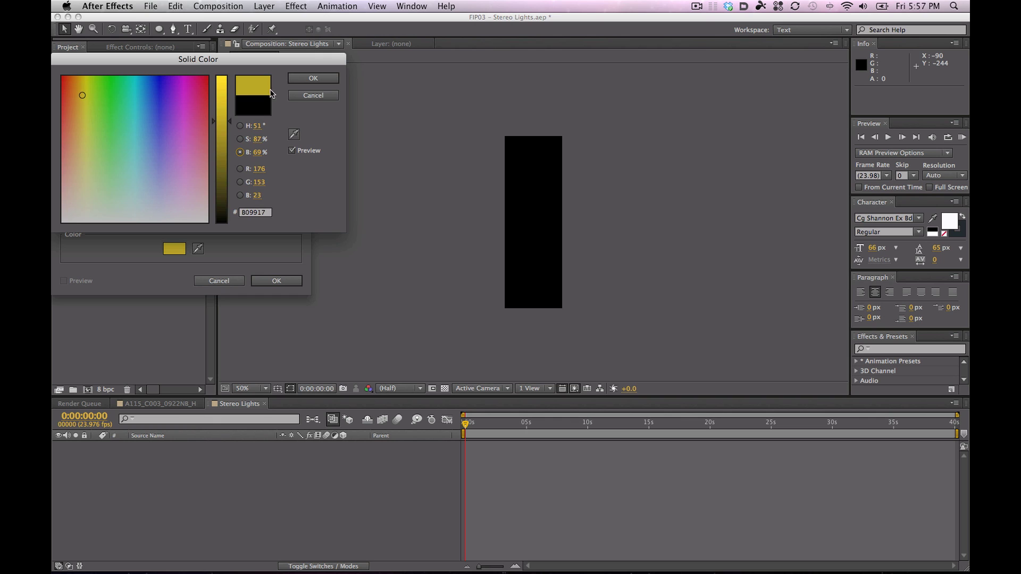
pyautogui.click(312, 80)
pyautogui.click(284, 281)
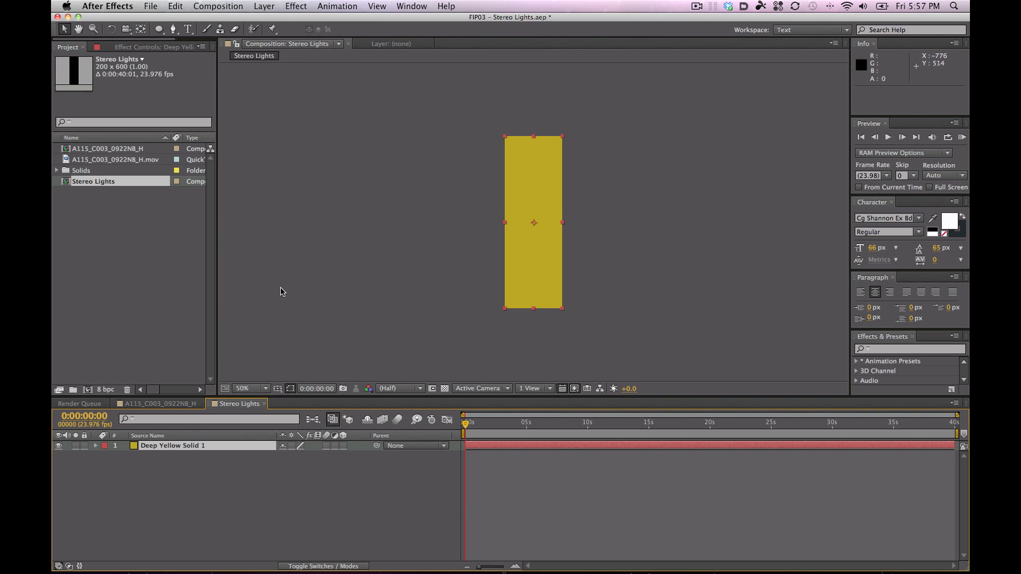
pyautogui.click(366, 506)
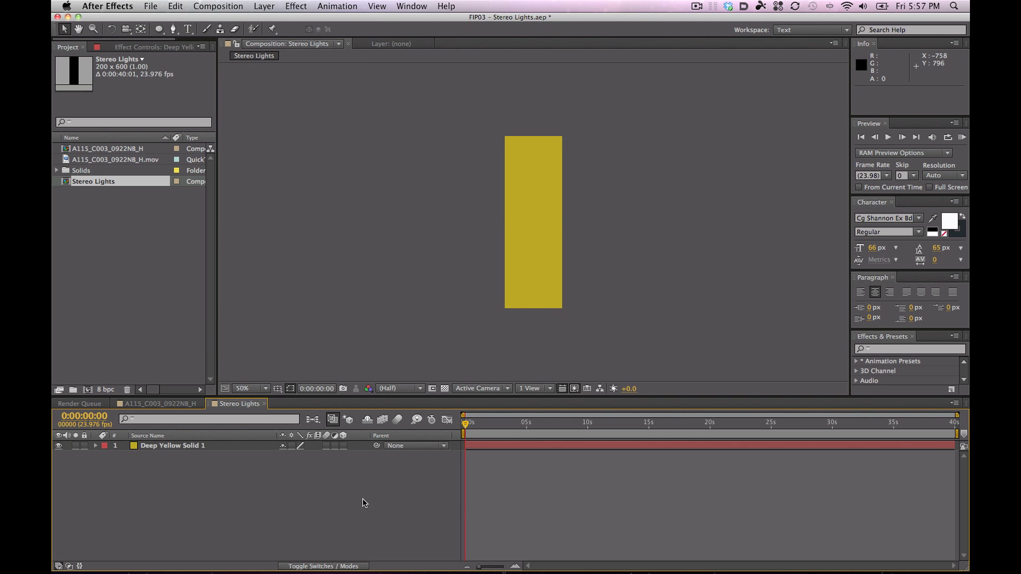
# Step: Draw a rectangular mask about 196 by 84 px across the upper end of the yellow solid
pyautogui.click(169, 448)
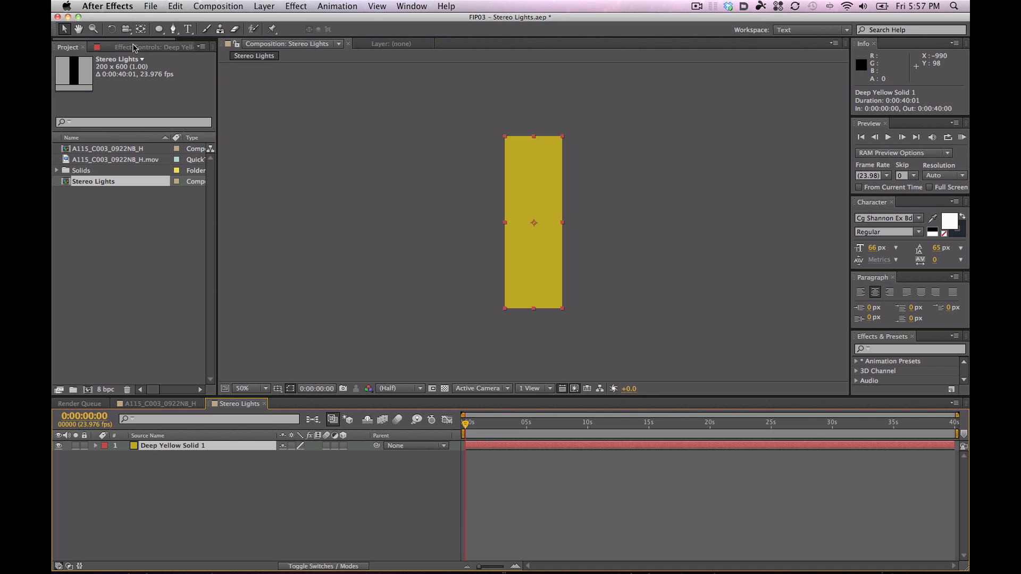
pyautogui.click(159, 30)
pyautogui.click(211, 29)
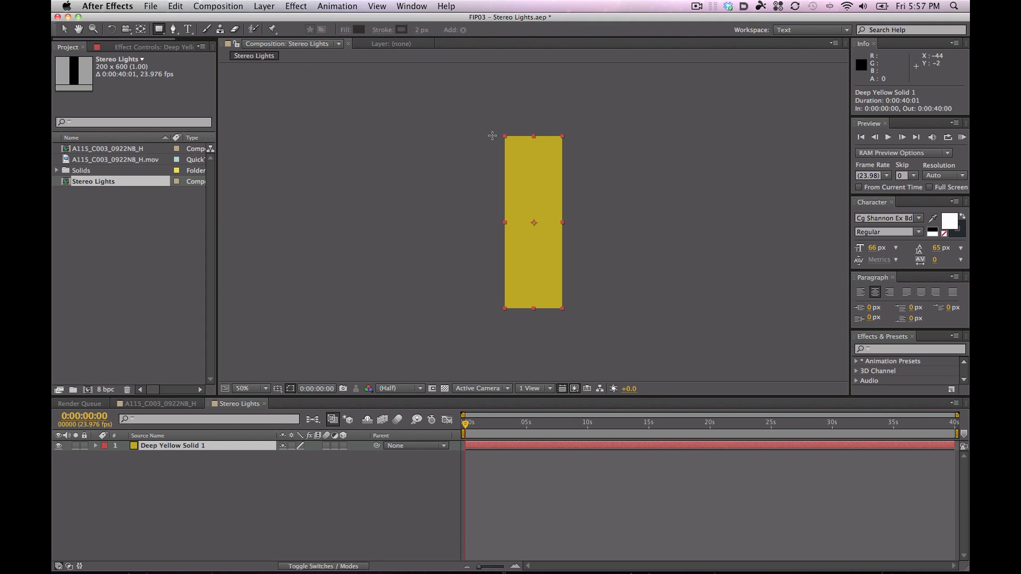
pyautogui.moveTo(497, 127); pyautogui.dragTo(567, 157)
pyautogui.press('super+z')
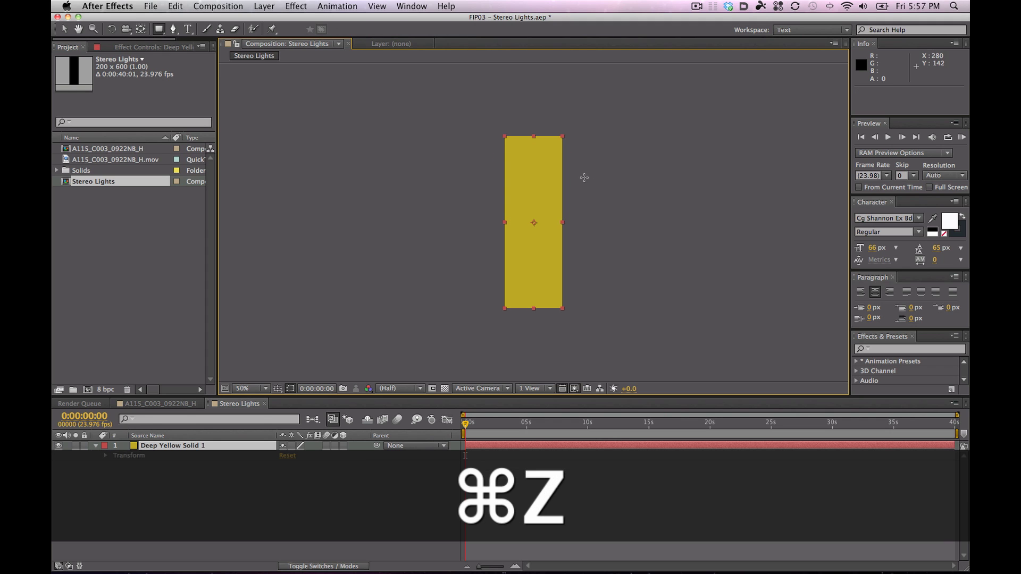
pyautogui.moveTo(562, 161); pyautogui.dragTo(506, 138)
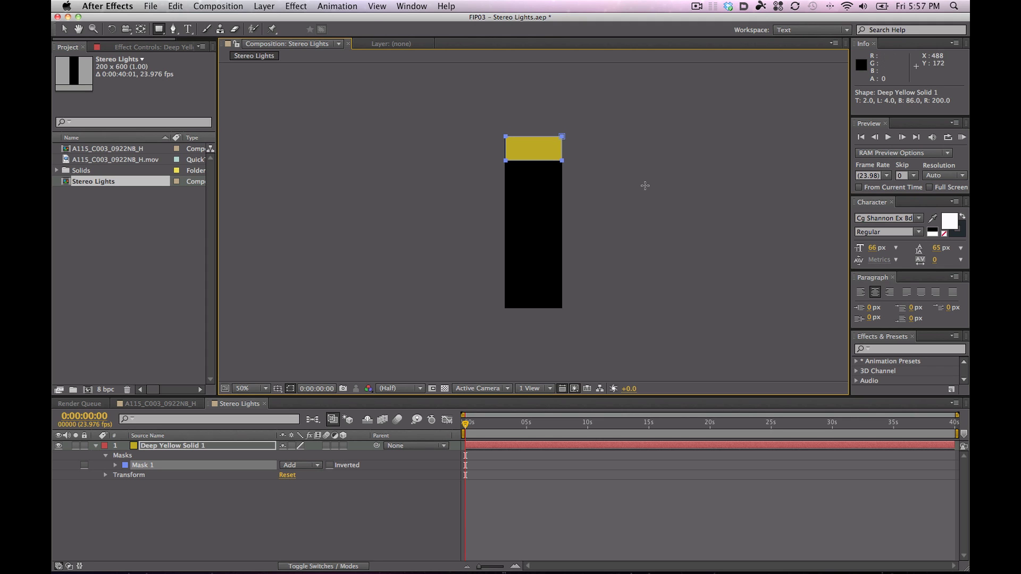
# Step: Widen the mask so its sides extend slightly past both edges of the yellow solid
pyautogui.press('v')
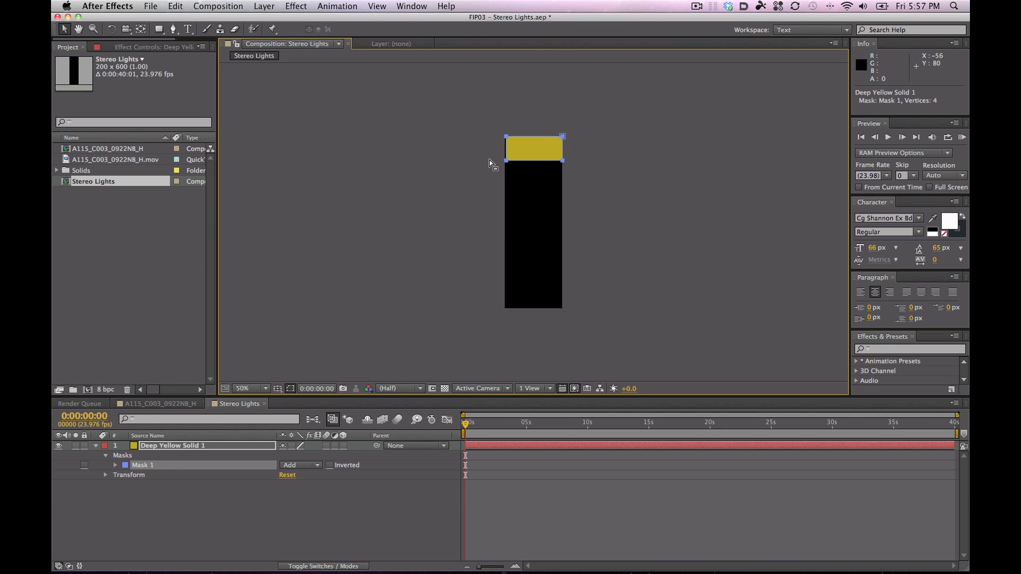
pyautogui.moveTo(506, 160); pyautogui.dragTo(568, 158)
pyautogui.click(558, 155)
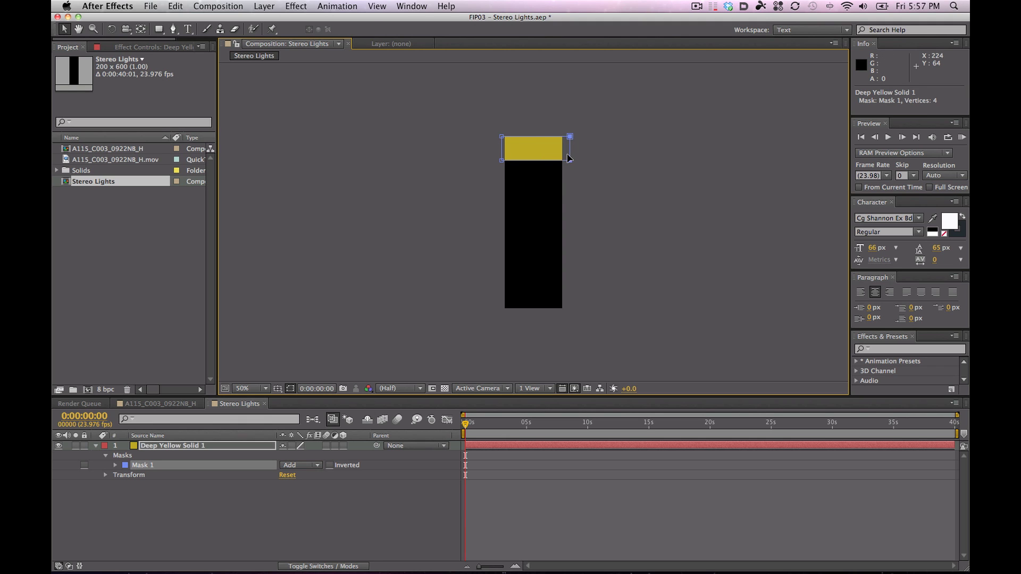
# Step: Duplicate Mask 1 and place the copy directly below it with a thin gap between the two bars
pyautogui.click(145, 467)
pyautogui.click(141, 467)
pyautogui.press('super+d')
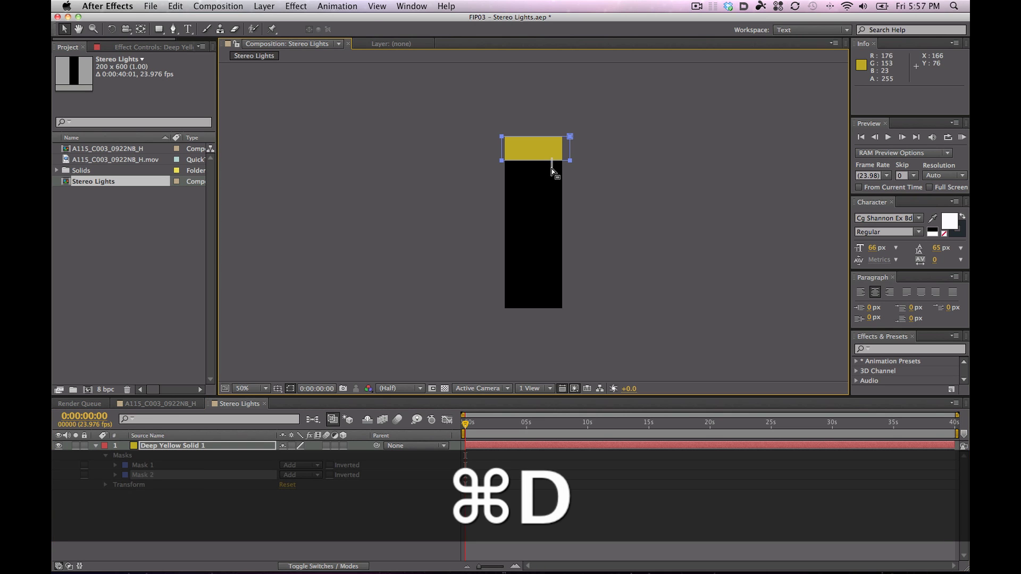
pyautogui.moveTo(554, 163); pyautogui.dragTo(556, 194)
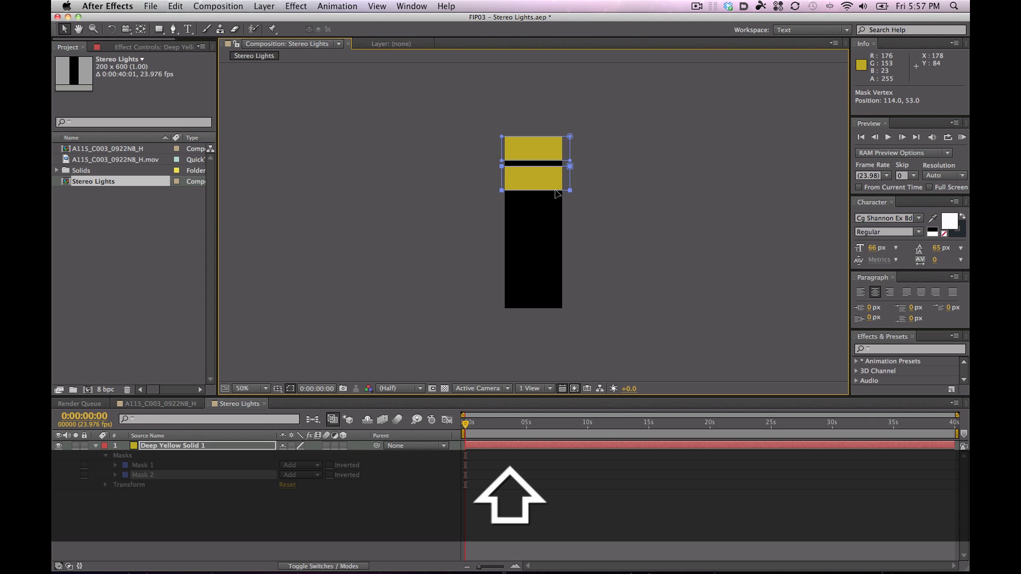
pyautogui.press('super+z')
pyautogui.click(283, 541)
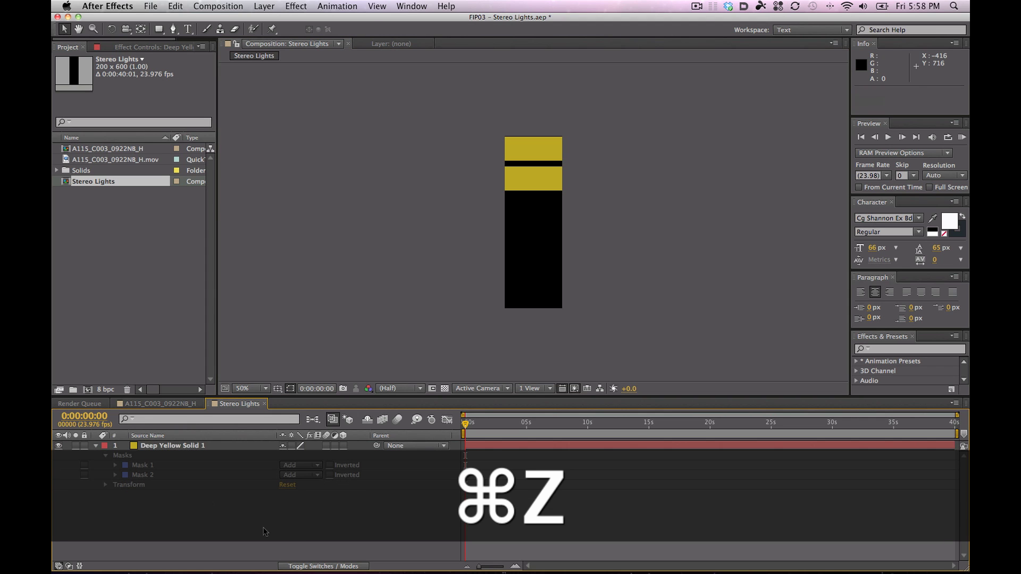
# Step: Duplicate Mask 2 and nudge the copy below it to form a third bar with a matching thin gap
pyautogui.click(151, 476)
pyautogui.press('super+d')
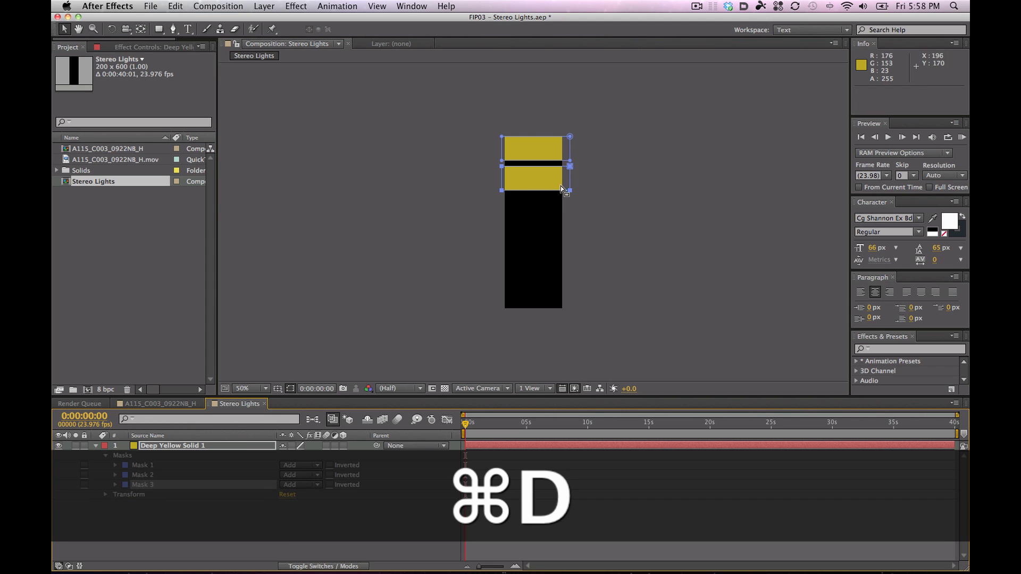
pyautogui.hotkey('shift', 'Down')
pyautogui.hotkey('shift', 'Down')
pyautogui.hotkey('shift', 'Down')
pyautogui.hotkey('shift', 'Down')
pyautogui.hotkey('shift', 'Down')
pyautogui.hotkey('shift', 'Down')
pyautogui.hotkey('shift', 'Down')
pyautogui.hotkey('shift', 'Down')
pyautogui.hotkey('shift', 'Down')
pyautogui.hotkey('shift', 'Down')
pyautogui.hotkey('shift', 'Down')
pyautogui.hotkey('shift', 'Down')
pyautogui.hotkey('shift', 'Down')
pyautogui.hotkey('shift', 'Down')
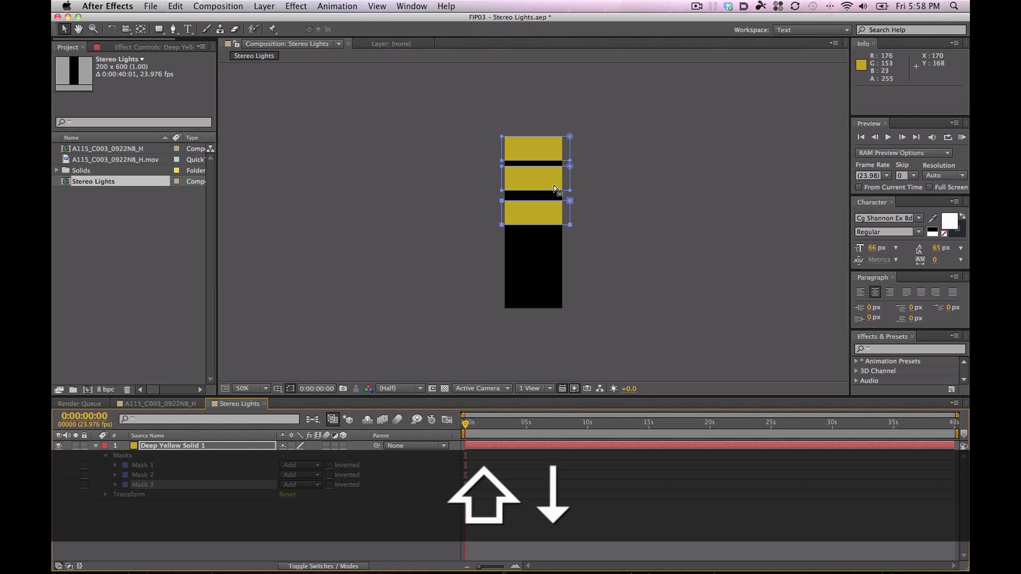
pyautogui.press('Up')
pyautogui.press('Up')
pyautogui.press('Up')
pyautogui.press('Up')
pyautogui.press('Up')
pyautogui.press('Up')
pyautogui.press('Up')
pyautogui.press('Up')
pyautogui.press('Up')
pyautogui.press('Up')
pyautogui.press('Up')
pyautogui.press('Up')
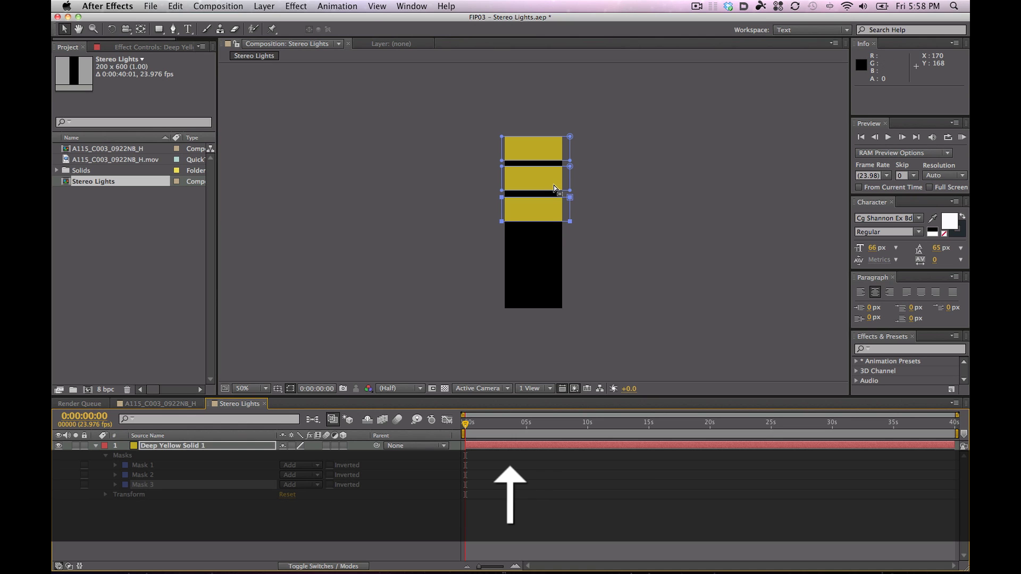
# Step: Duplicate Mask 3 and nudge the copy below it to form a fourth bar separated by a thin gap
pyautogui.press('super+d')
pyautogui.hotkey('shift', 'Down')
pyautogui.hotkey('shift', 'Down')
pyautogui.hotkey('shift', 'Down')
pyautogui.hotkey('shift', 'Down')
pyautogui.hotkey('shift', 'Down')
pyautogui.hotkey('shift', 'Down')
pyautogui.hotkey('shift', 'Down')
pyautogui.hotkey('shift', 'Down')
pyautogui.hotkey('shift', 'Down')
pyautogui.hotkey('shift', 'Down')
pyautogui.hotkey('shift', 'Down')
pyautogui.hotkey('shift', 'Down')
pyautogui.hotkey('shift', 'Down')
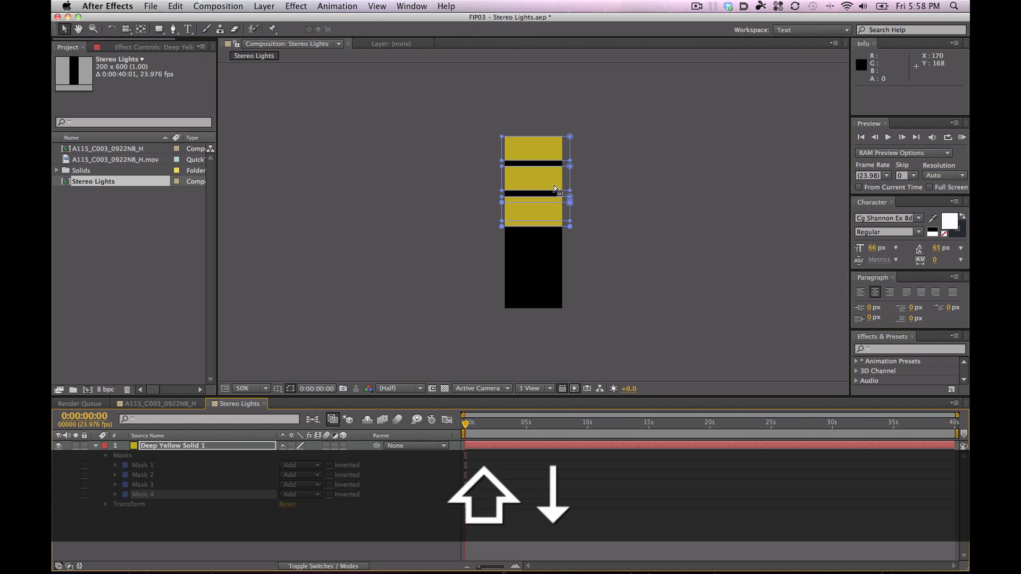
pyautogui.press('Up')
pyautogui.press('Up')
pyautogui.press('Up')
pyautogui.press('Up')
pyautogui.press('Up')
pyautogui.press('Up')
pyautogui.press('Up')
pyautogui.press('Up')
pyautogui.press('Up')
pyautogui.press('Up')
pyautogui.press('Up')
pyautogui.press('Up')
pyautogui.press('Up')
pyautogui.press('Up')
pyautogui.press('Up')
pyautogui.press('Up')
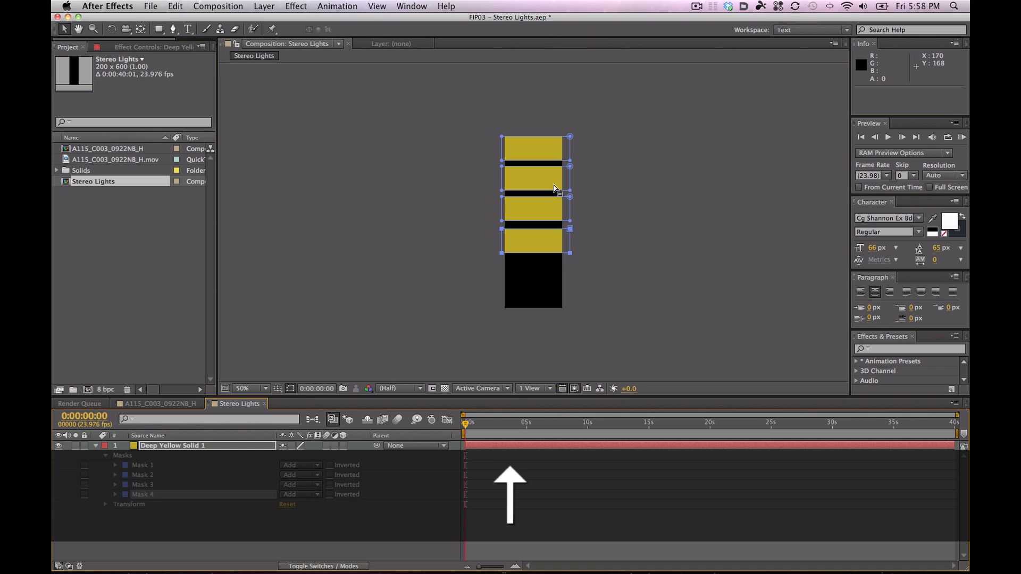
# Step: Duplicate the bar mask twice more and space the six bars evenly down to the solid's lower edge
pyautogui.press('super+d')
pyautogui.hotkey('shift', 'Down')
pyautogui.hotkey('shift', 'Down')
pyautogui.hotkey('shift', 'Down')
pyautogui.hotkey('shift', 'Down')
pyautogui.hotkey('shift', 'Down')
pyautogui.press('super+d')
pyautogui.hotkey('shift', 'Down')
pyautogui.hotkey('shift', 'Down')
pyautogui.hotkey('shift', 'Down')
pyautogui.hotkey('shift', 'Down')
pyautogui.hotkey('shift', 'Down')
pyautogui.press('Down')
pyautogui.press('Down')
pyautogui.press('Down')
pyautogui.press('Down')
pyautogui.press('Down')
pyautogui.press('Down')
pyautogui.press('Down')
pyautogui.press('Down')
pyautogui.click(191, 505)
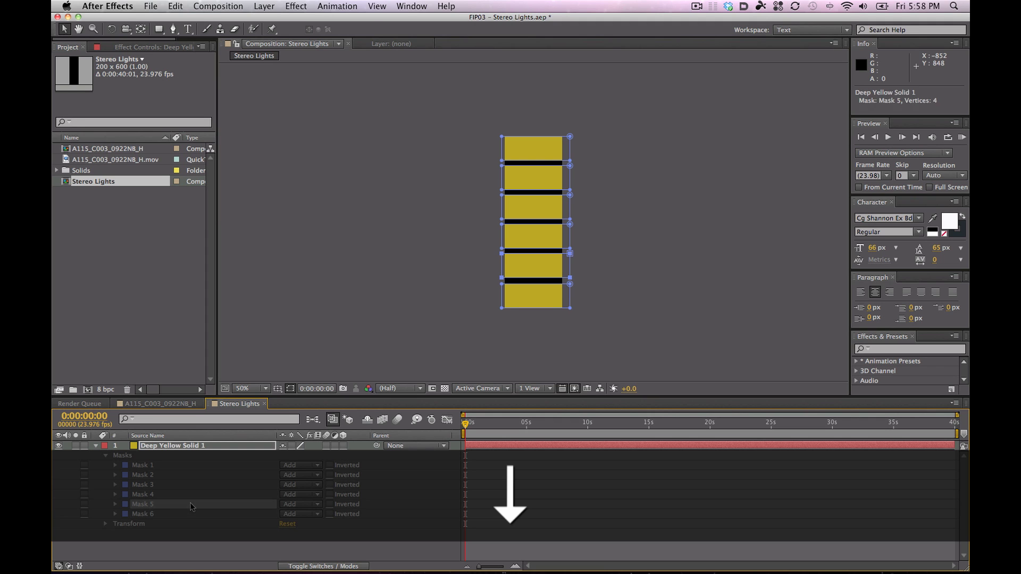
pyautogui.click(429, 316)
pyautogui.click(462, 327)
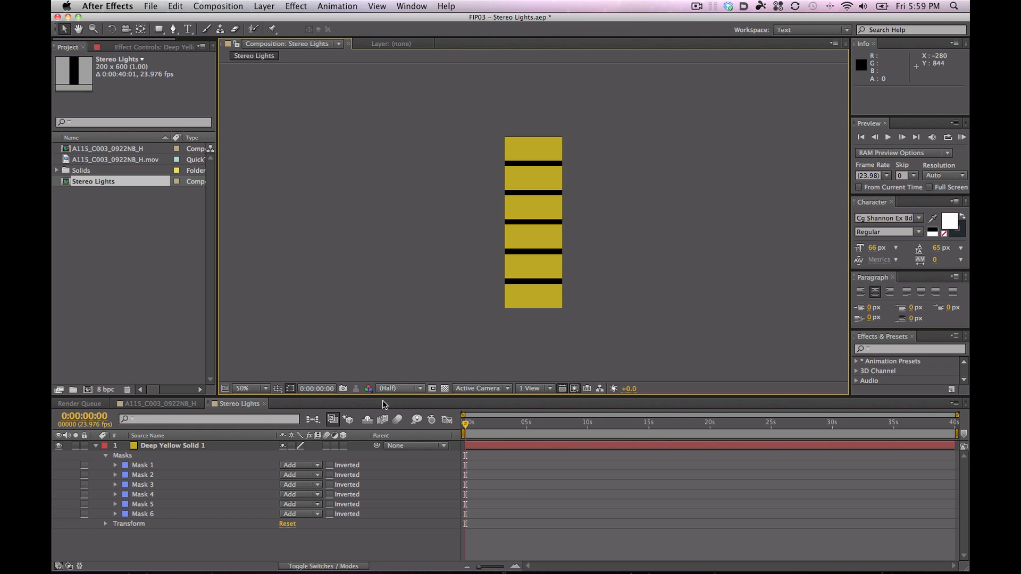
# Step: Apply the Ramp effect to the masked yellow solid
pyautogui.click(165, 449)
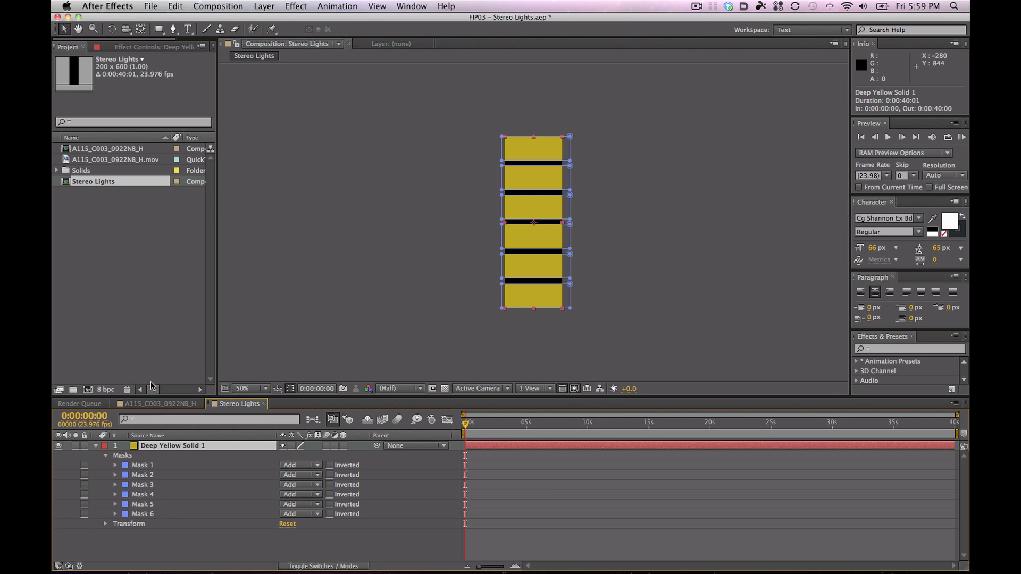
pyautogui.click(149, 41)
pyautogui.rightClick(94, 152)
pyautogui.moveTo(166, 227)
pyautogui.moveTo(185, 299)
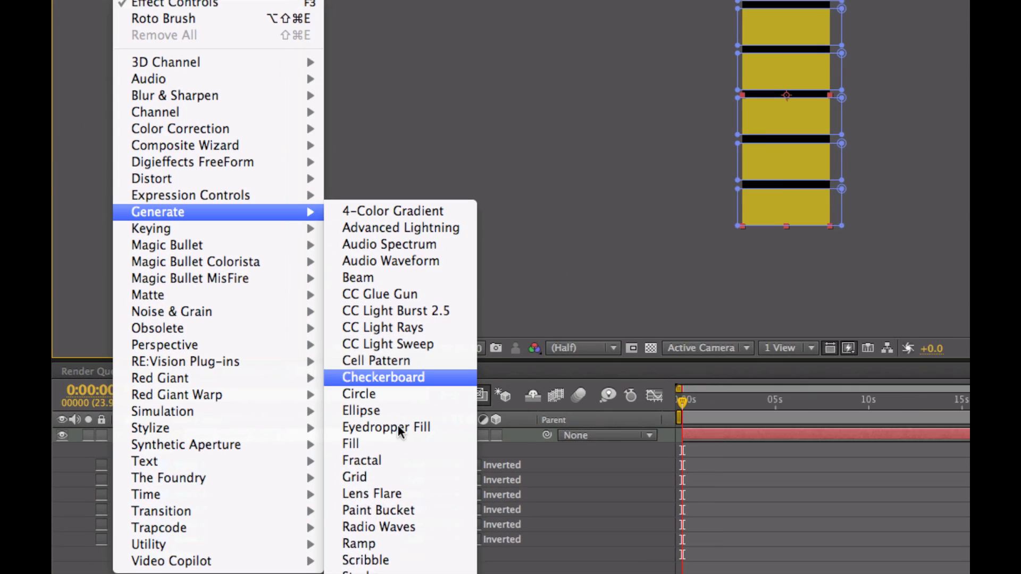
pyautogui.click(412, 553)
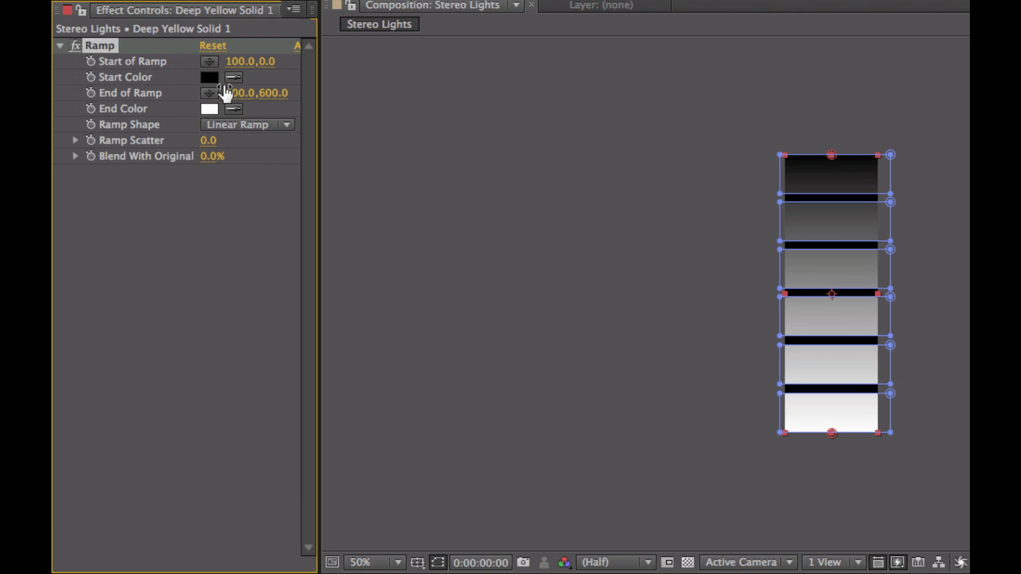
# Step: Set the Ramp effect's Start Color to dark green 11890F
pyautogui.click(212, 79)
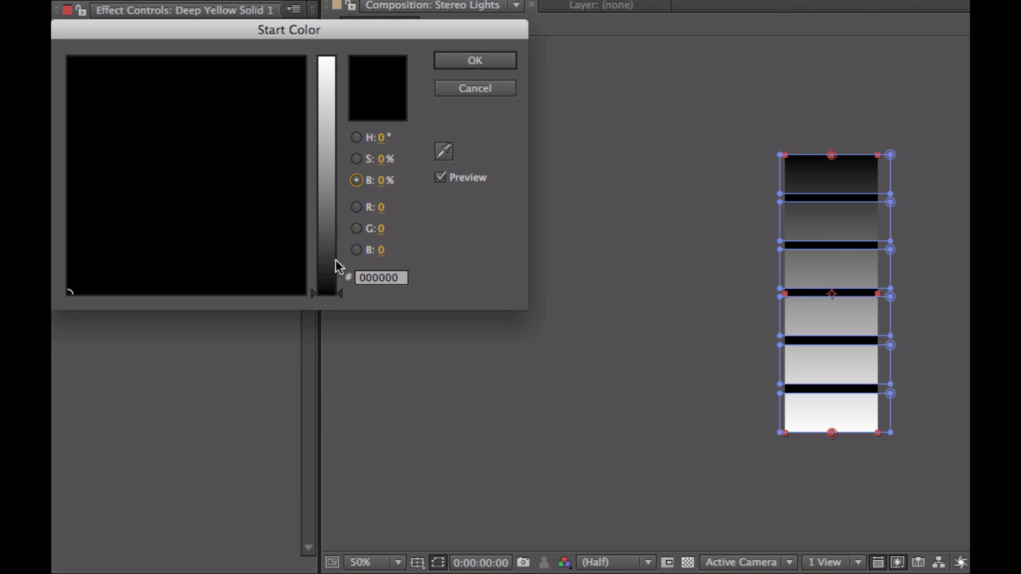
pyautogui.moveTo(329, 274); pyautogui.dragTo(326, 75)
pyautogui.moveTo(158, 139); pyautogui.dragTo(146, 83)
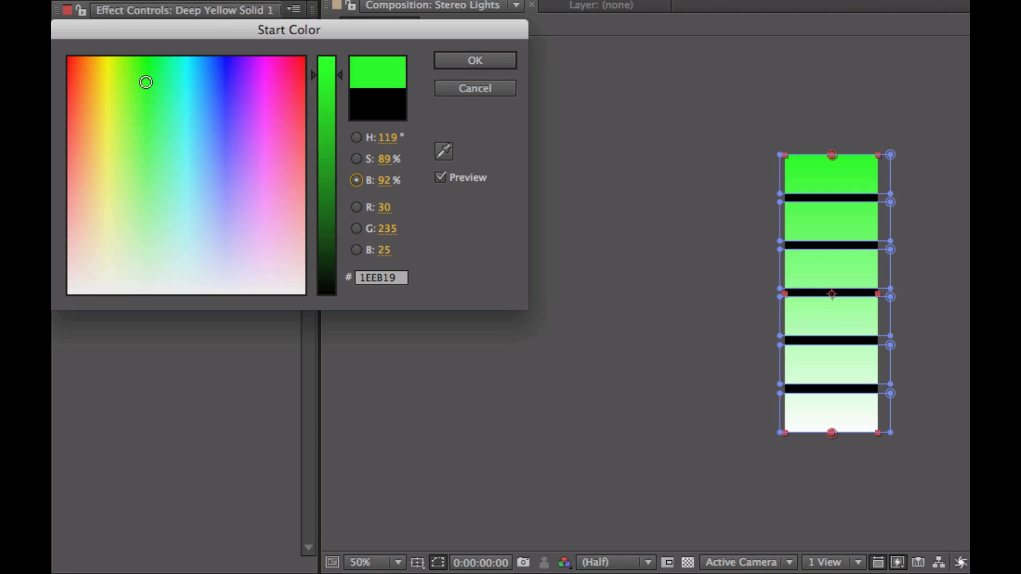
pyautogui.click(331, 196)
pyautogui.moveTo(333, 202); pyautogui.dragTo(335, 166)
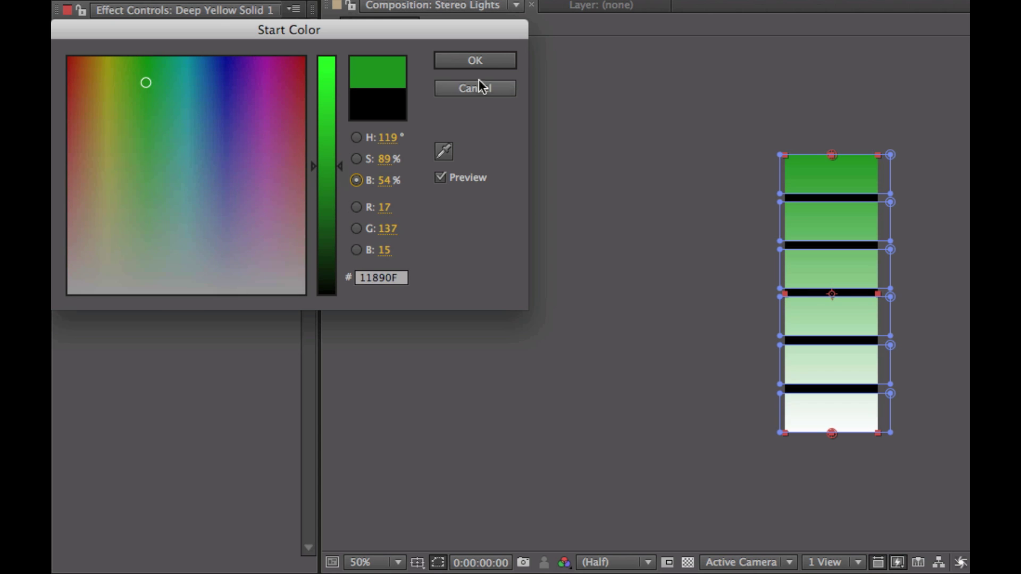
pyautogui.click(506, 62)
# Step: Set the Ramp effect's End Color to bright red FF0101
pyautogui.click(209, 108)
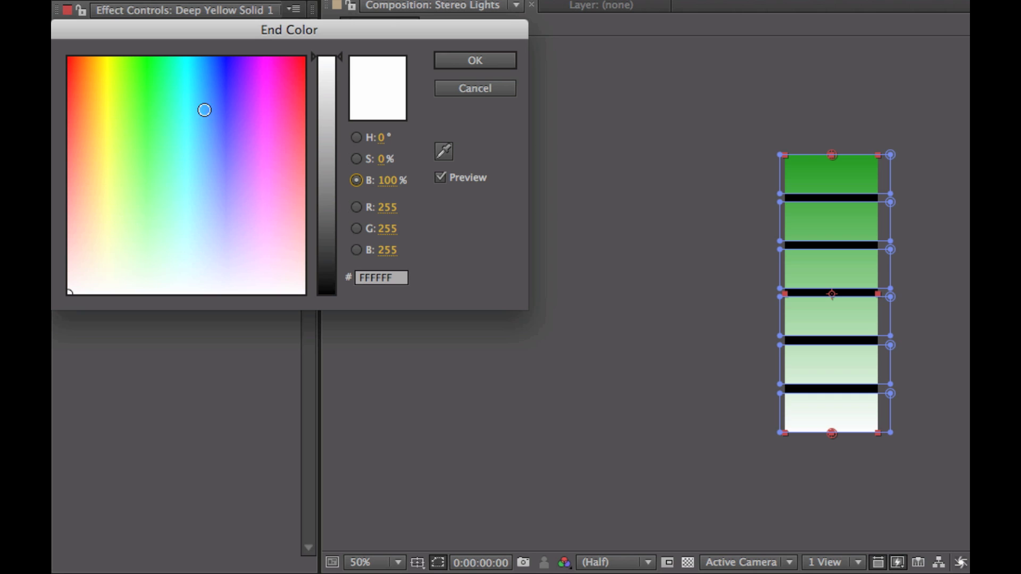
pyautogui.moveTo(120, 83); pyautogui.dragTo(57, 57)
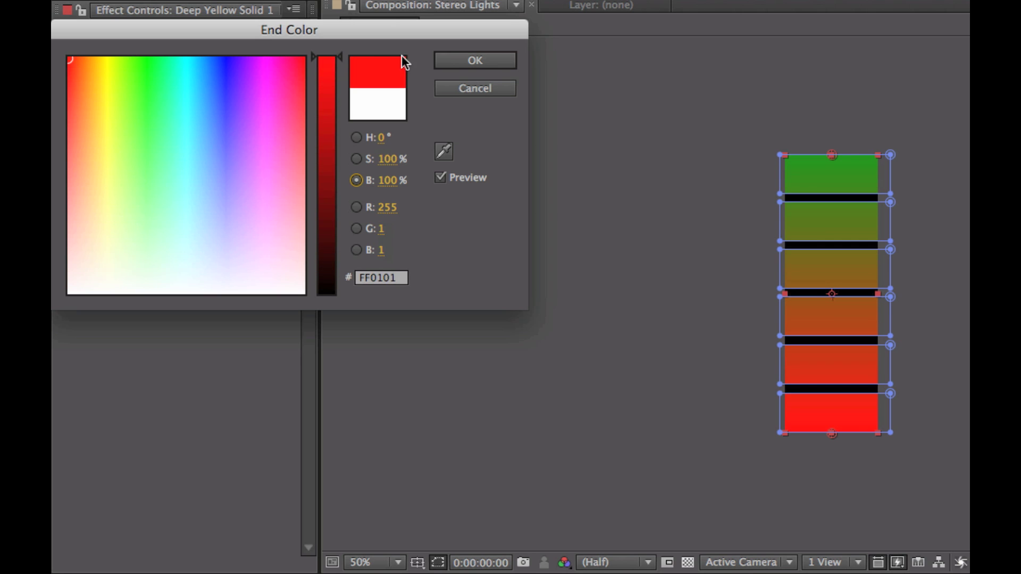
pyautogui.click(506, 62)
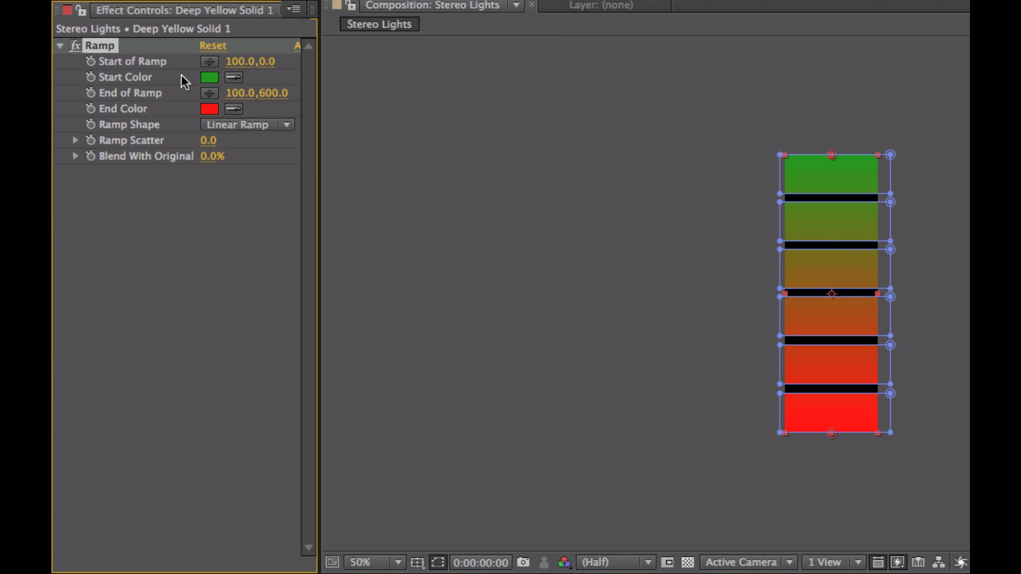
# Step: Reverse the ramp so green fills the lower bars and red the top, with Start of Ramp at 104,348 and End of Ramp at 94,-152
pyautogui.click(209, 62)
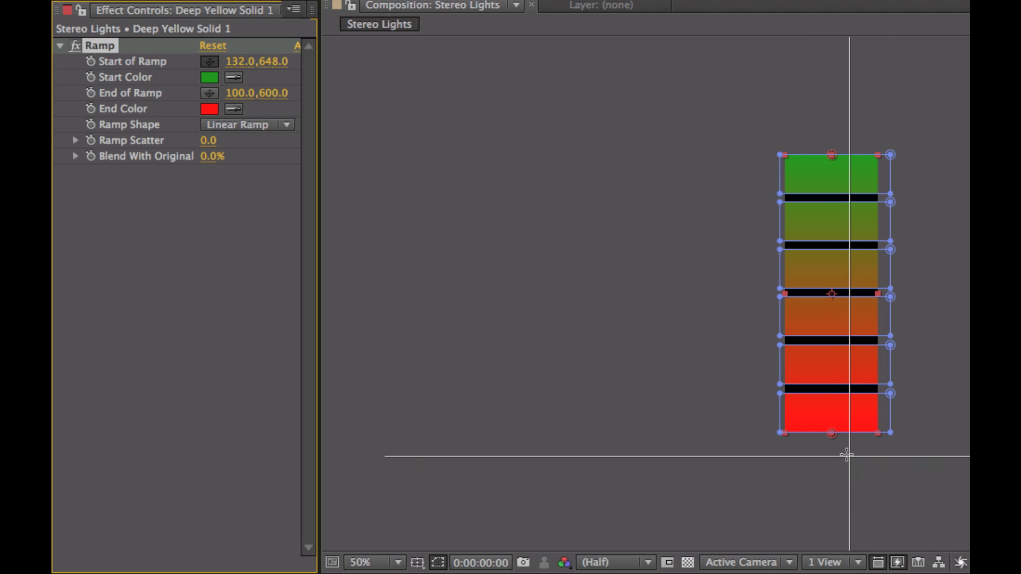
pyautogui.click(837, 424)
pyautogui.moveTo(839, 426); pyautogui.dragTo(836, 362)
pyautogui.click(210, 93)
pyautogui.click(830, 118)
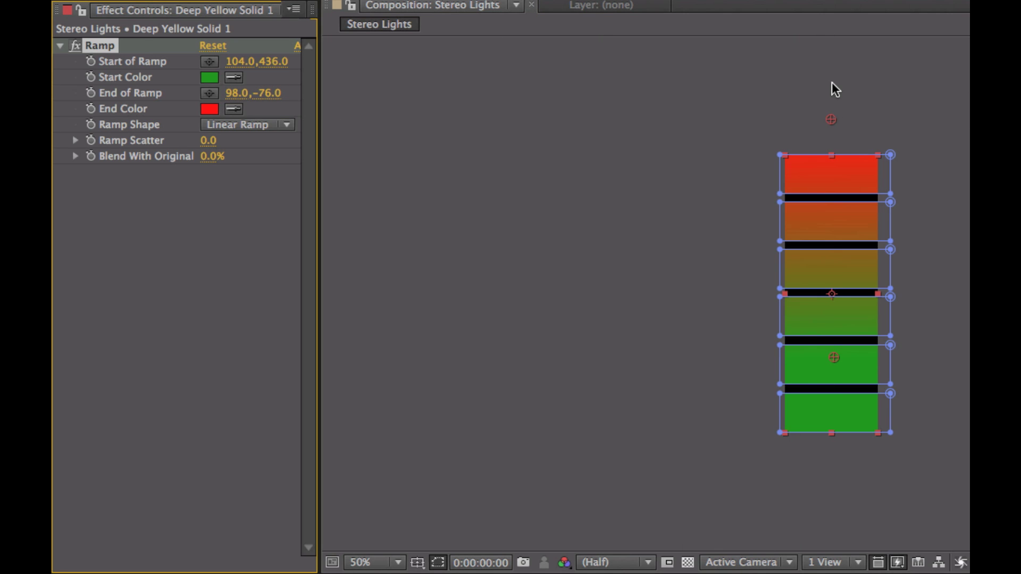
pyautogui.press(',')
pyautogui.moveTo(833, 205); pyautogui.dragTo(831, 139)
pyautogui.moveTo(832, 327); pyautogui.dragTo(833, 352)
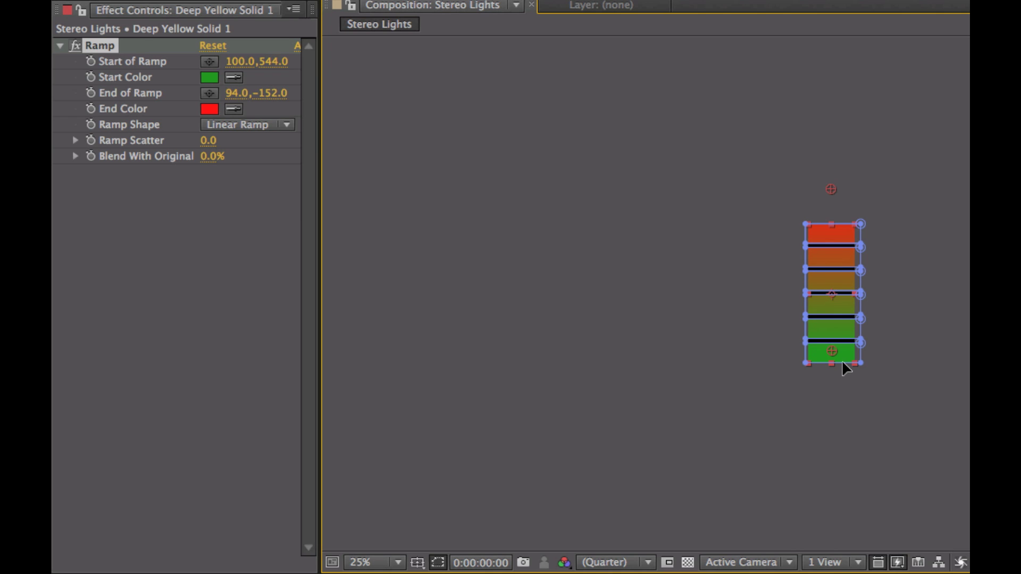
pyautogui.moveTo(832, 312); pyautogui.dragTo(832, 302)
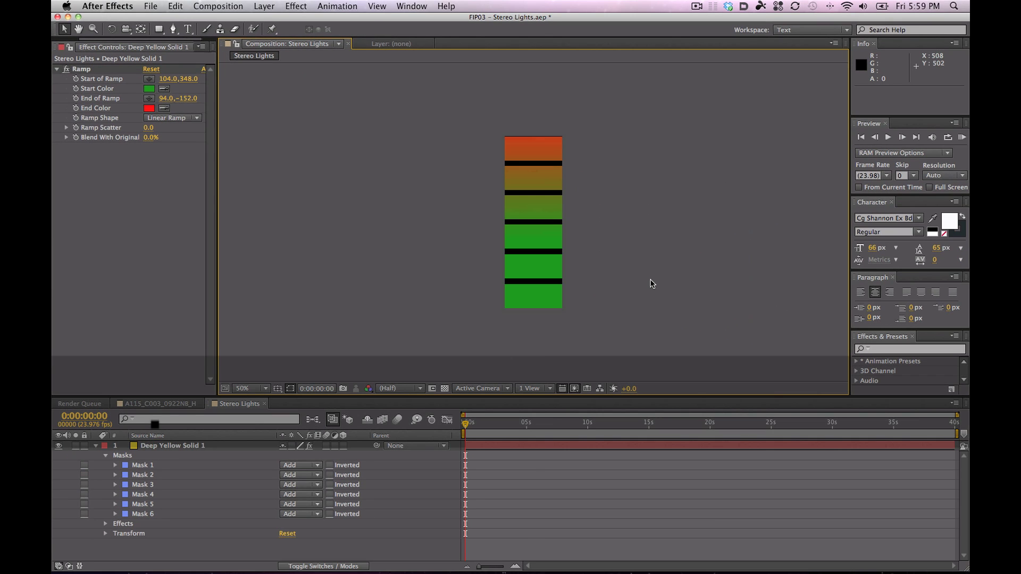
# Step: Scrub through and play back the Stereo Lights composition to review the colored bars over time
pyautogui.moveTo(480, 423); pyautogui.dragTo(675, 422)
pyautogui.moveTo(838, 425); pyautogui.dragTo(449, 424)
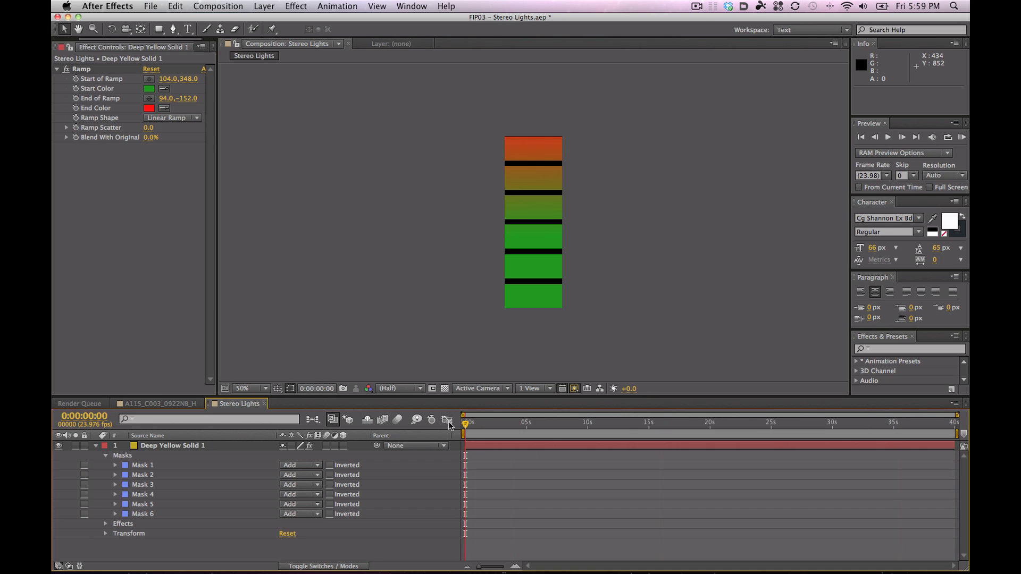
pyautogui.press('space')
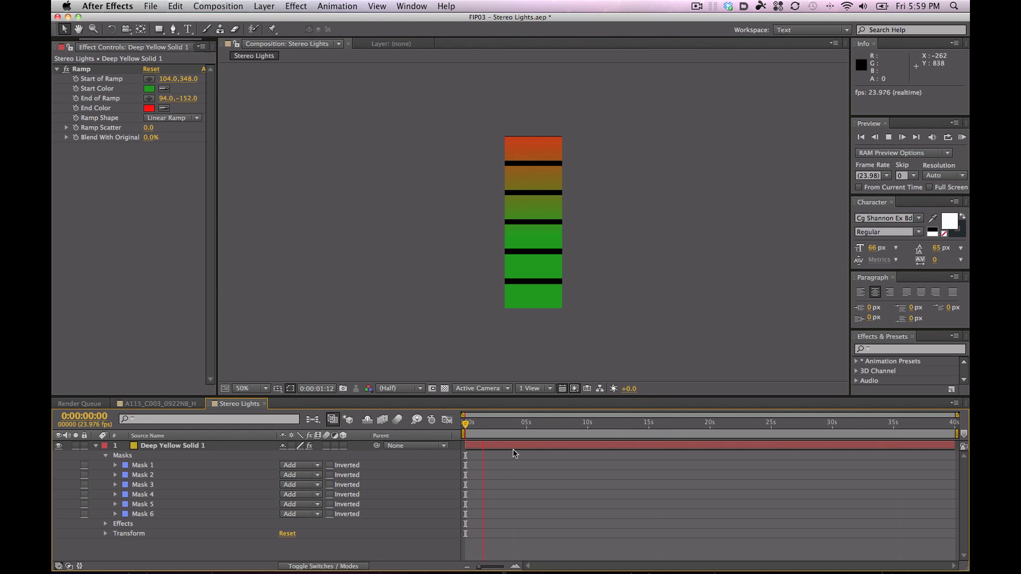
pyautogui.press('space')
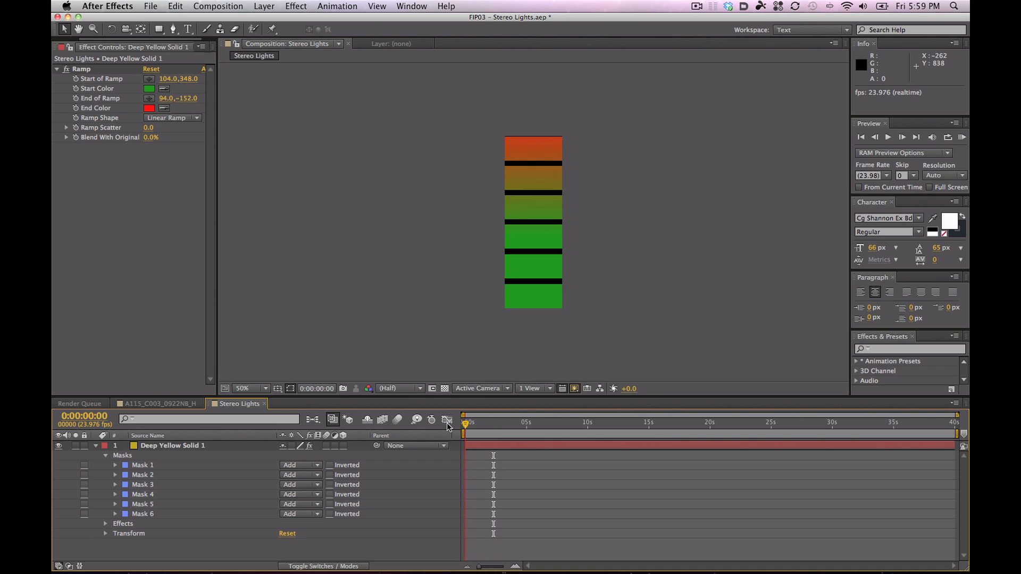
# Step: Draw a rectangular mask on the solid around all six bars, its top edge just above them, and set its mode to Intersect
pyautogui.click(96, 446)
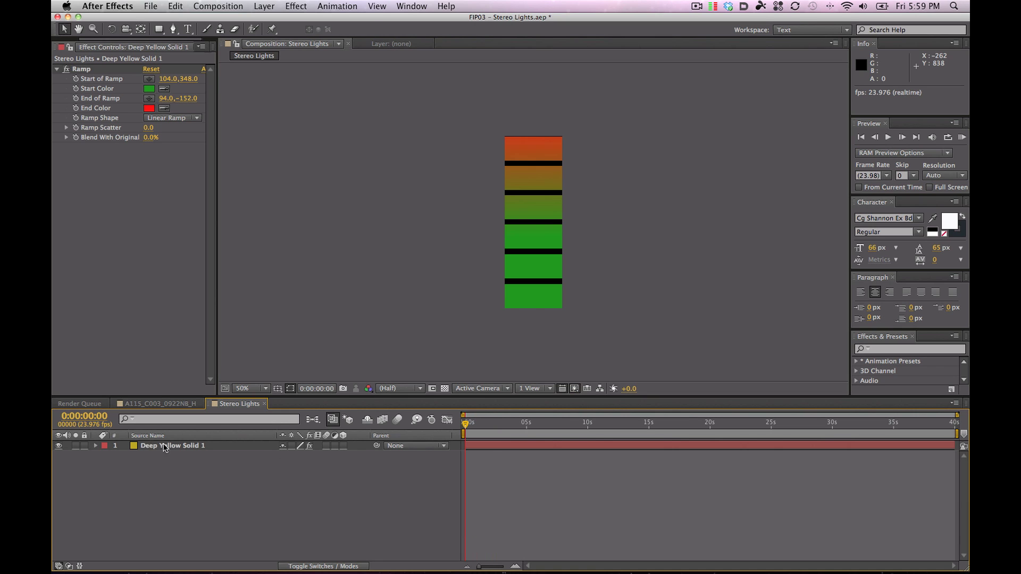
pyautogui.click(193, 448)
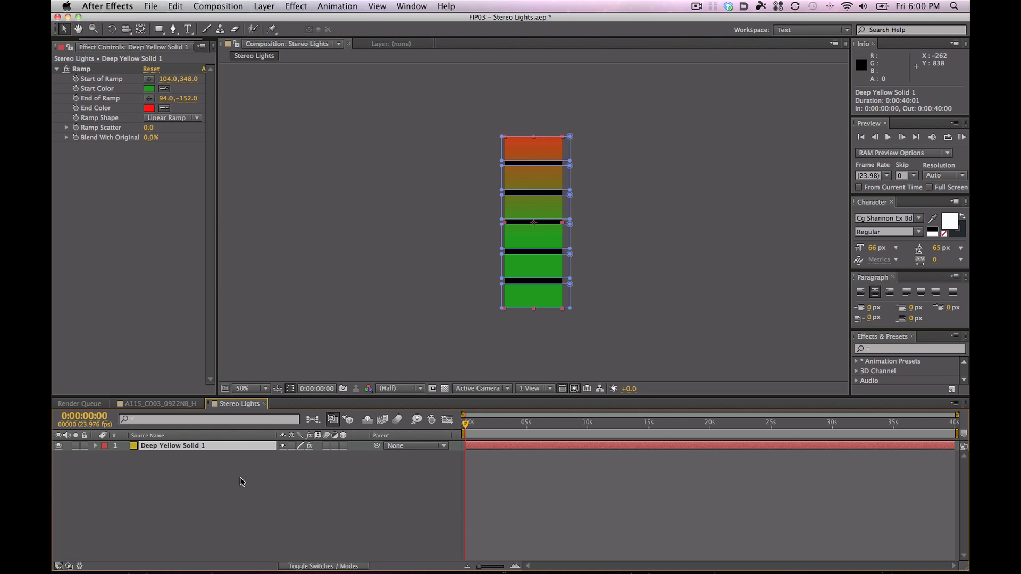
pyautogui.click(157, 30)
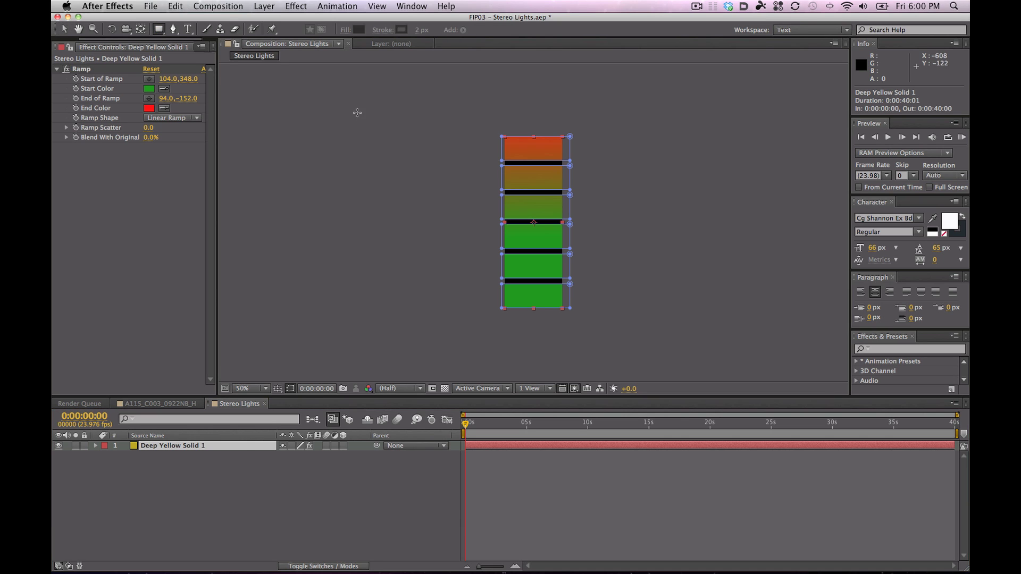
pyautogui.moveTo(466, 120); pyautogui.dragTo(618, 309)
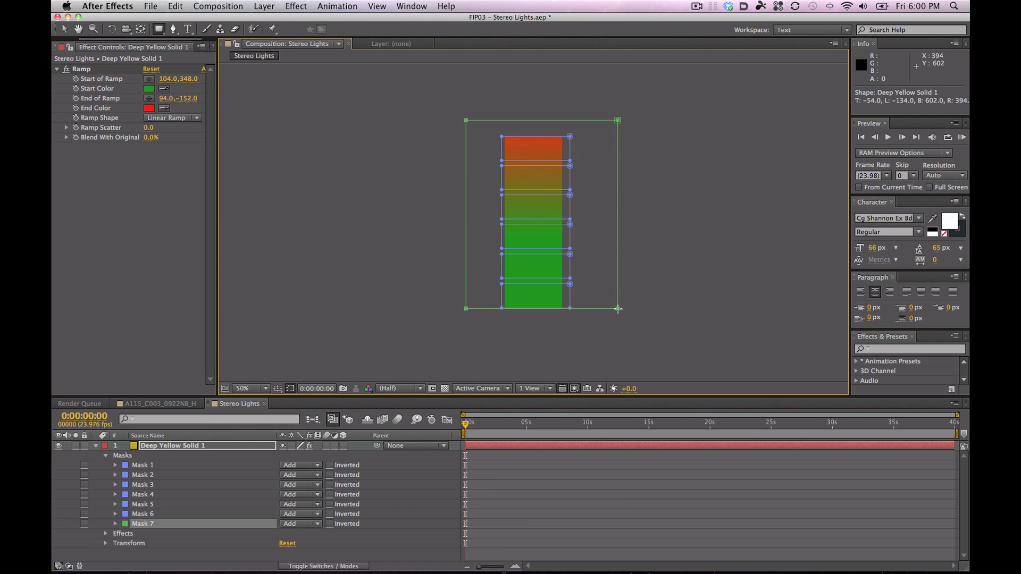
pyautogui.click(318, 526)
pyautogui.click(308, 528)
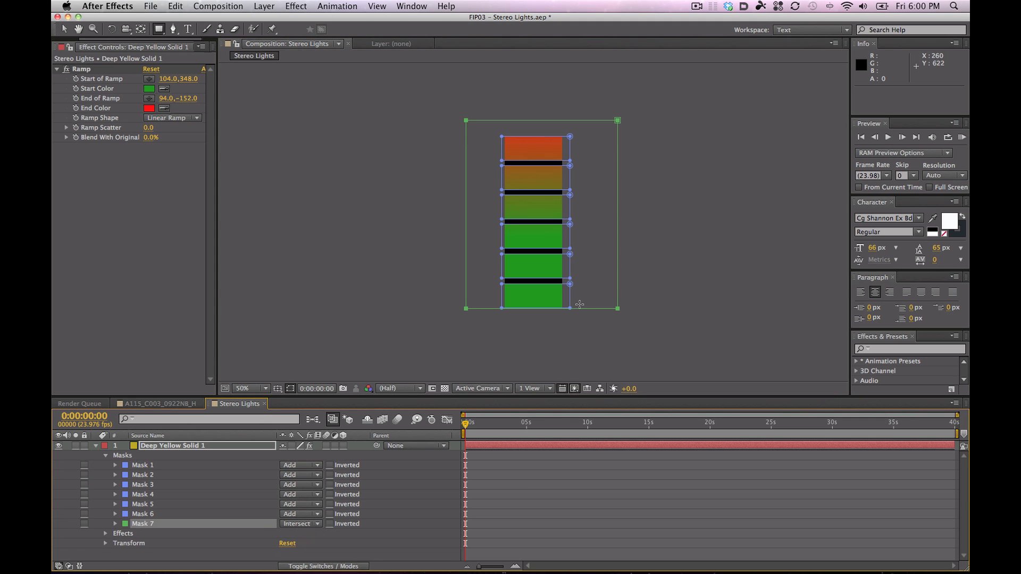
pyautogui.press('v')
pyautogui.moveTo(573, 121)
pyautogui.mouseDown()
pyautogui.moveTo(575, 308)
pyautogui.moveTo(573, 135)
pyautogui.mouseUp()
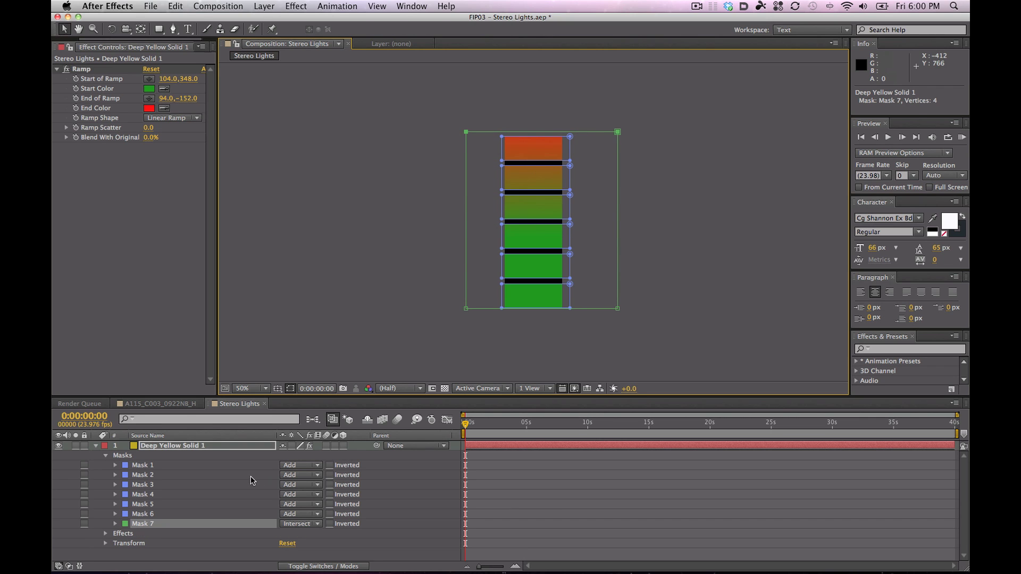
# Step: Keyframe Mask 7's path at 0:00:00:00 and 0:00:01:00 with its top edge lowered to the gap beneath the top bar
pyautogui.press('m')
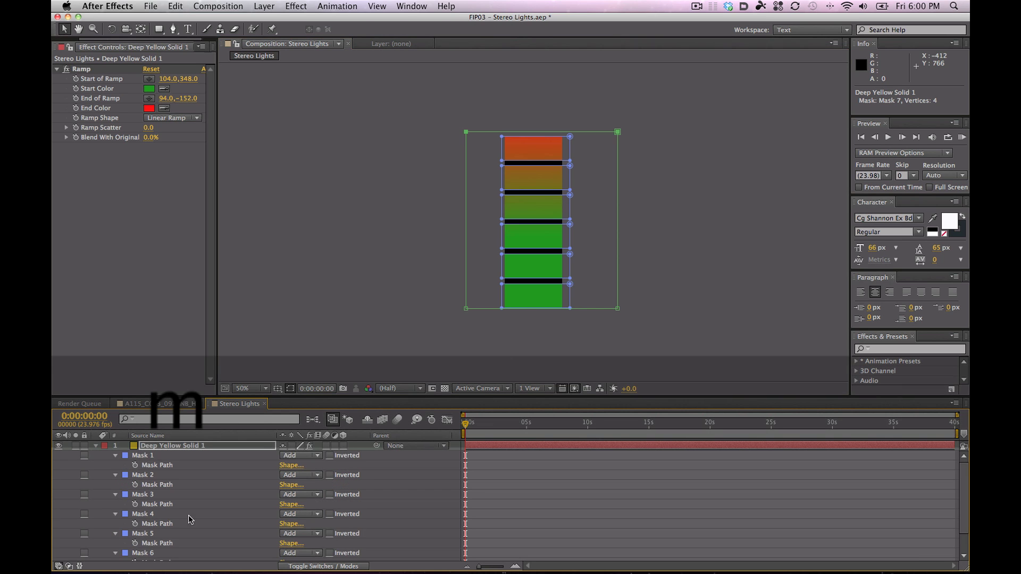
pyautogui.scroll(-2, 193, 514)
pyautogui.click(135, 556)
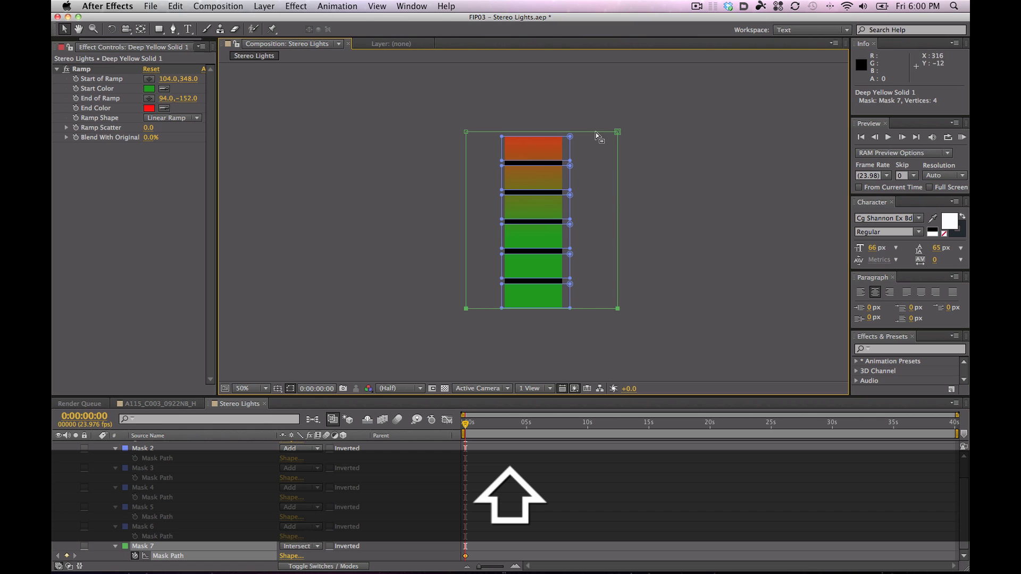
pyautogui.moveTo(595, 133); pyautogui.dragTo(597, 165)
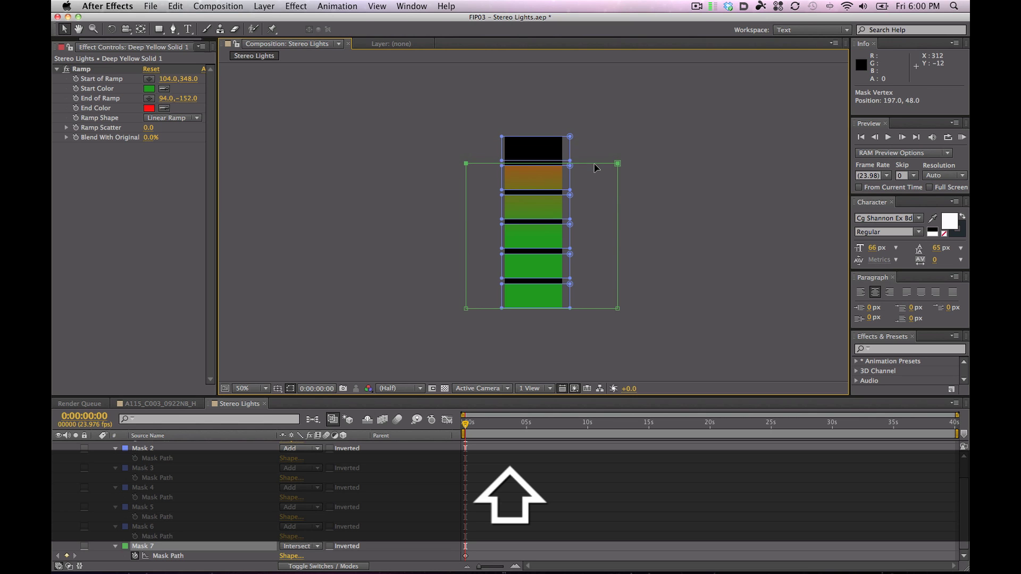
pyautogui.moveTo(466, 424); pyautogui.dragTo(477, 425)
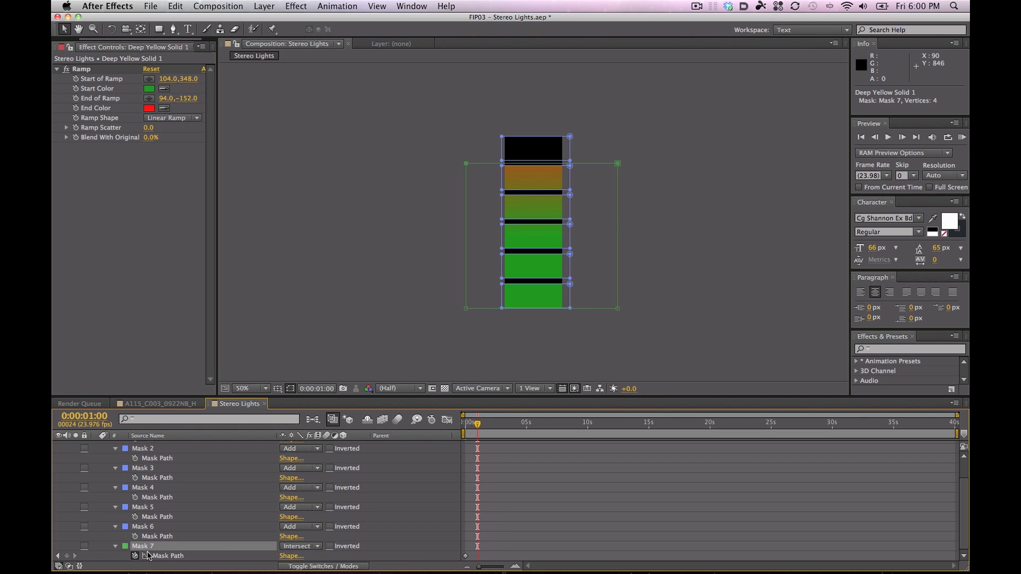
pyautogui.click(66, 556)
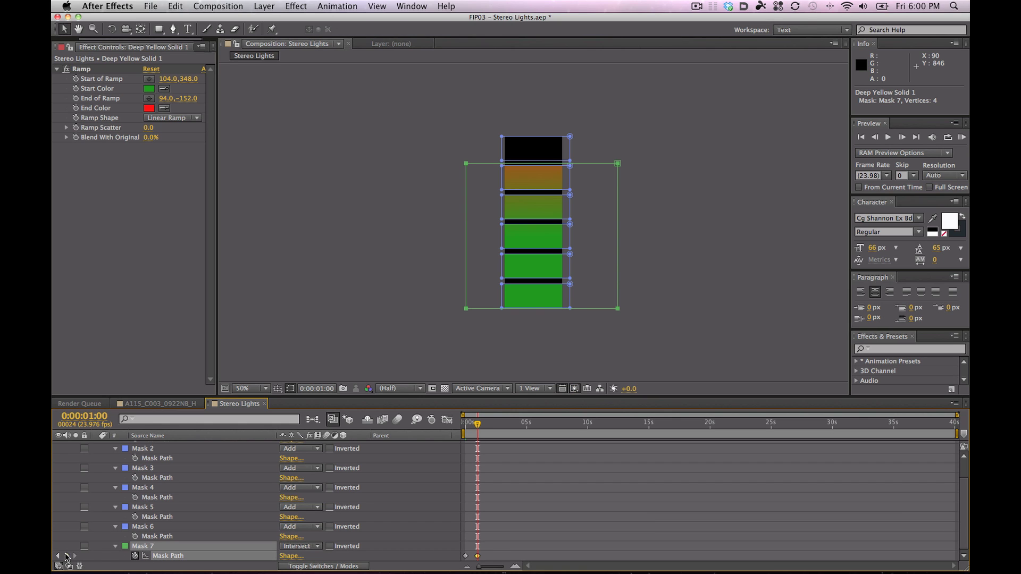
# Step: At 0:00:00:00, raise Mask 7's top edge back above the top bar so the first keyframe reveals all six bars
pyautogui.moveTo(478, 425); pyautogui.dragTo(466, 425)
pyautogui.moveTo(598, 162); pyautogui.dragTo(598, 137)
pyautogui.press('super+z')
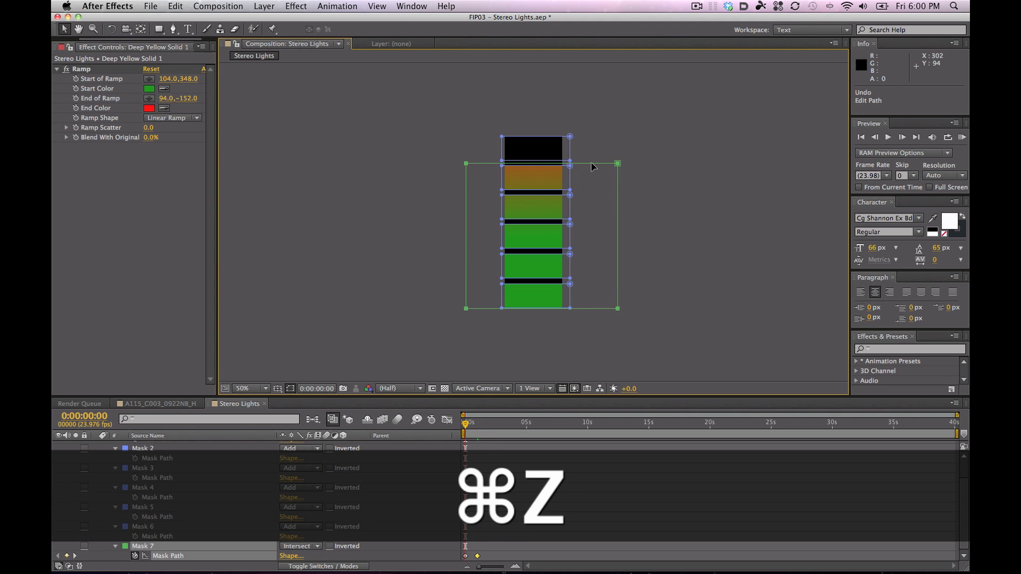
pyautogui.moveTo(593, 165); pyautogui.dragTo(594, 131)
# Step: Keyframe Mask 7's top edge beneath the second bar at 0:00:02:08, the third at 0:00:03:17 and the fourth at 0:00:05:20
pyautogui.moveTo(487, 422); pyautogui.dragTo(494, 422)
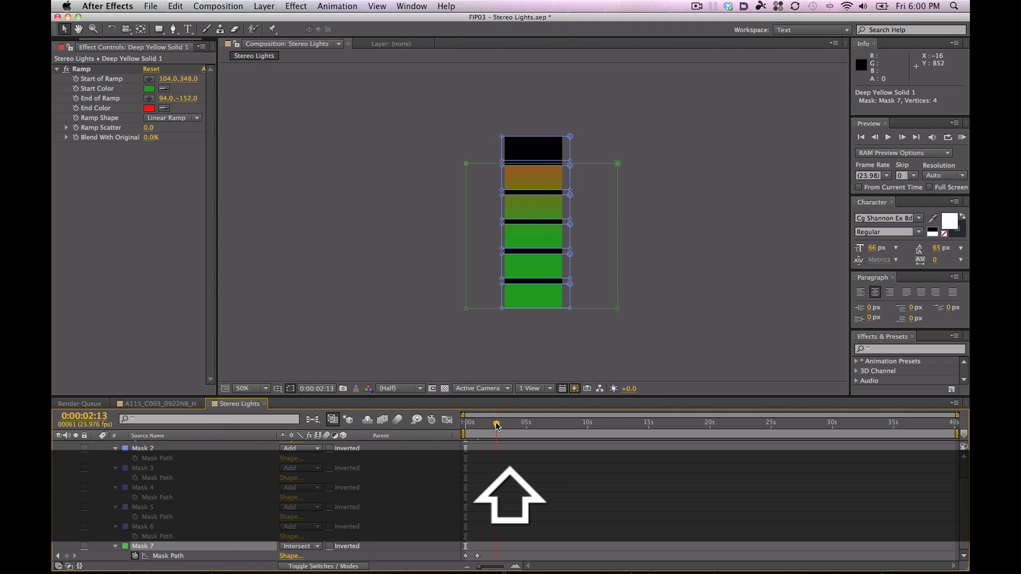
pyautogui.moveTo(594, 165); pyautogui.dragTo(593, 194)
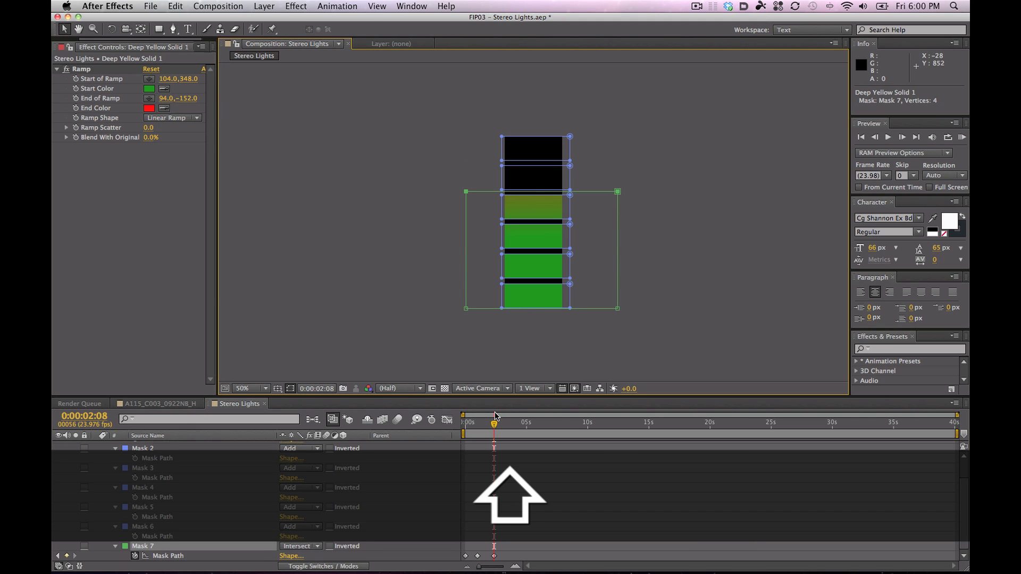
pyautogui.click(510, 422)
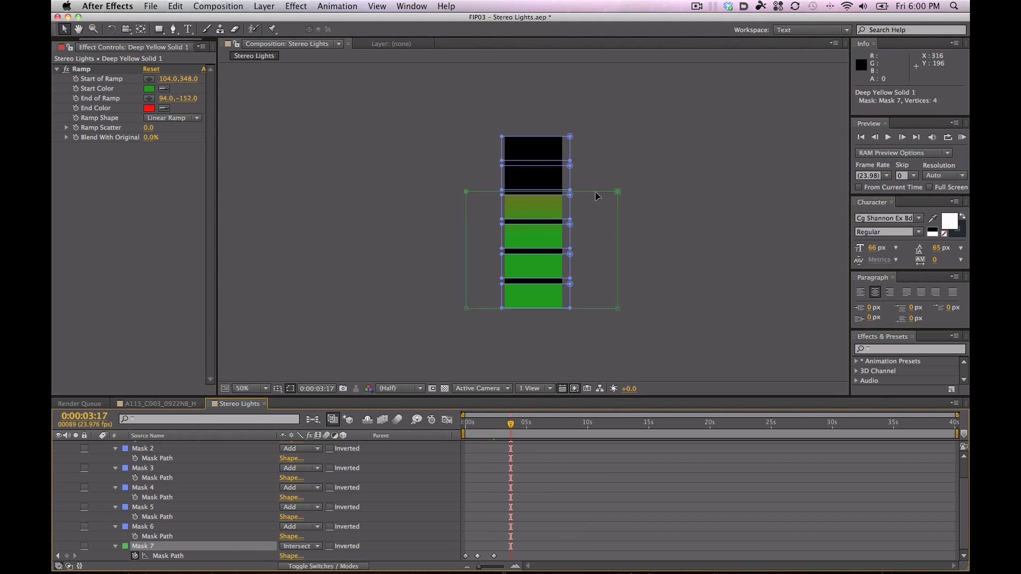
pyautogui.moveTo(596, 196); pyautogui.dragTo(597, 225)
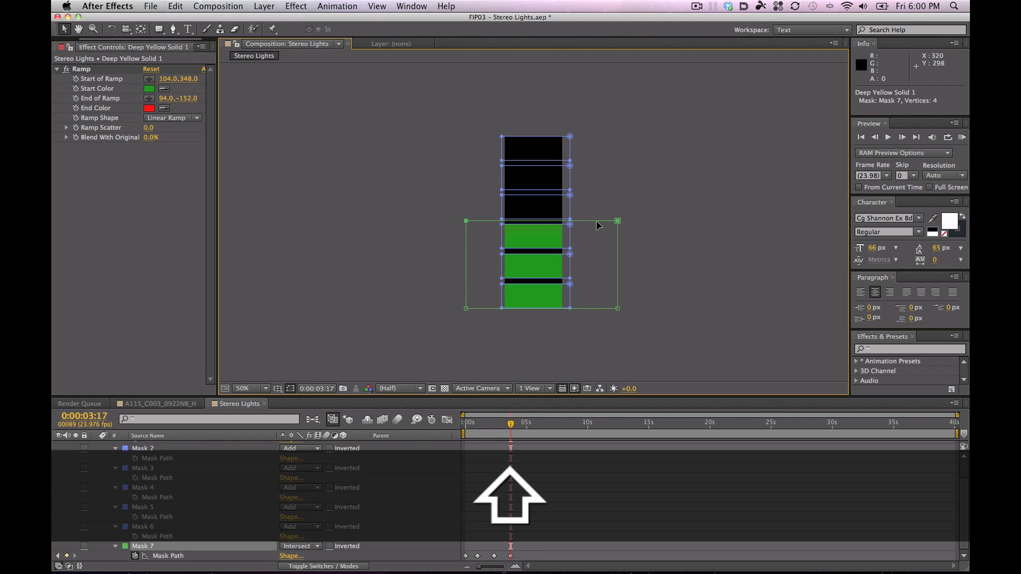
pyautogui.click(536, 423)
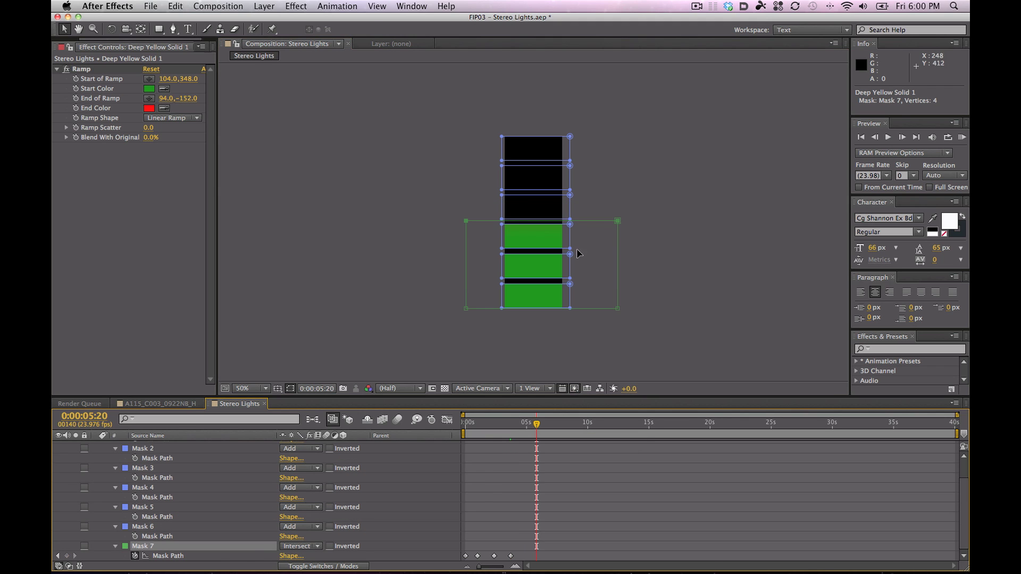
pyautogui.moveTo(596, 221); pyautogui.dragTo(595, 253)
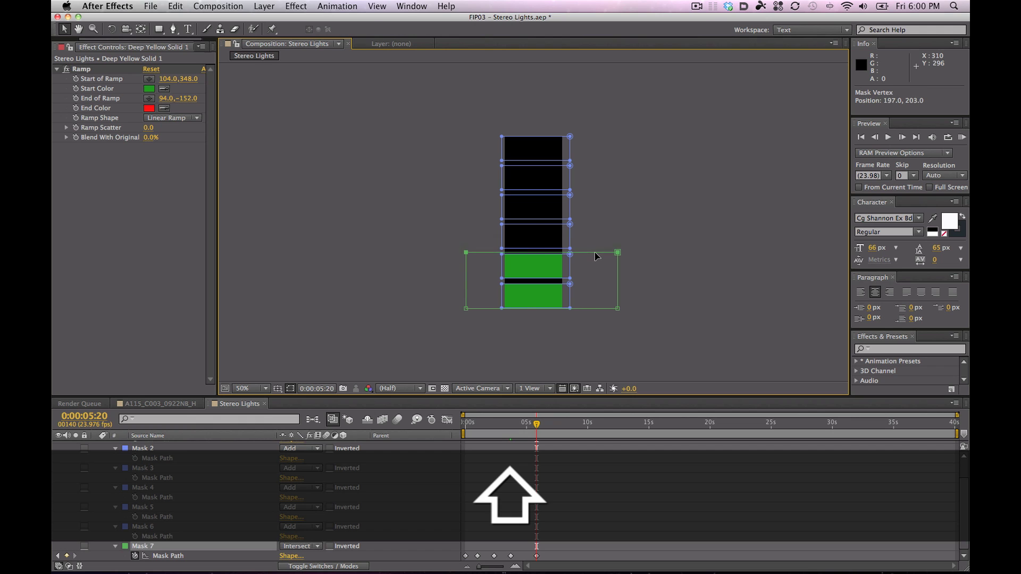
pyautogui.click(610, 353)
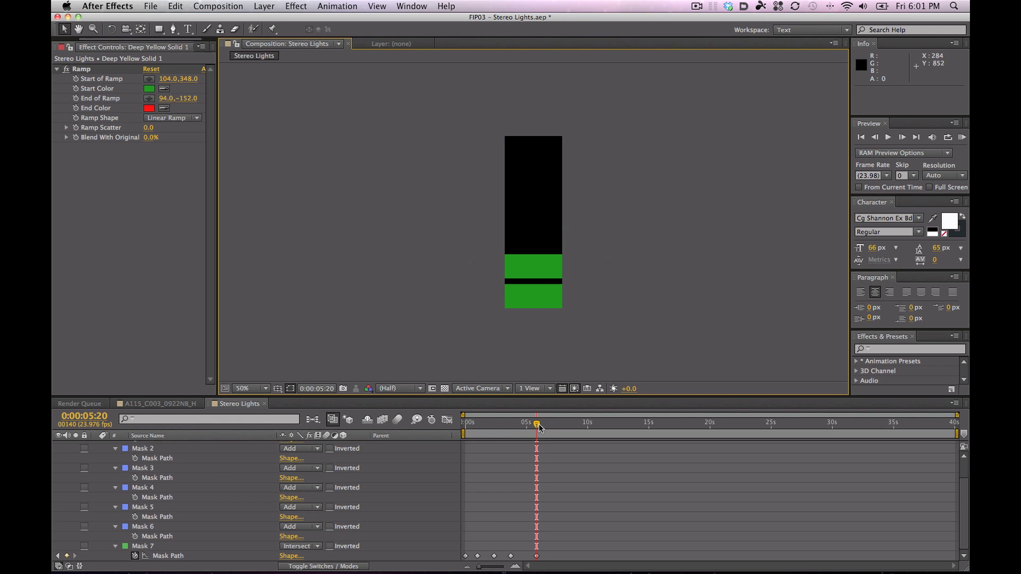
# Step: Return to the composition's start and move Mask 7's last Mask Path keyframe earlier, to about 5 seconds
pyautogui.moveTo(468, 428)
pyautogui.mouseDown()
pyautogui.moveTo(540, 423)
pyautogui.moveTo(452, 424)
pyautogui.mouseUp()
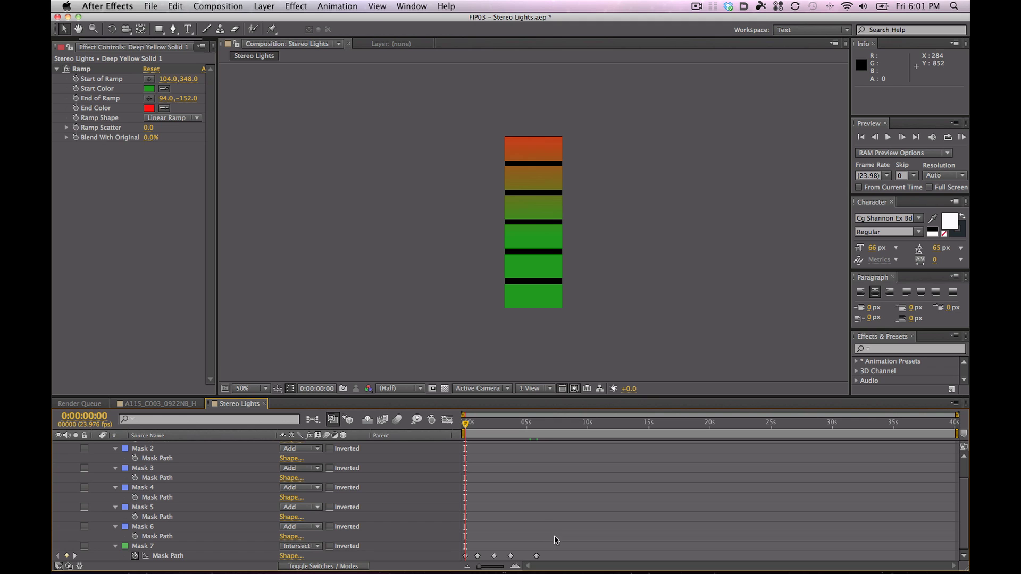
pyautogui.click(536, 556)
pyautogui.moveTo(529, 557); pyautogui.dragTo(526, 556)
# Step: Step forward and back through Mask 7's Mask Path keyframes to check the bar level at each one
pyautogui.press('k')
pyautogui.press('k')
pyautogui.press('k')
pyautogui.press('k')
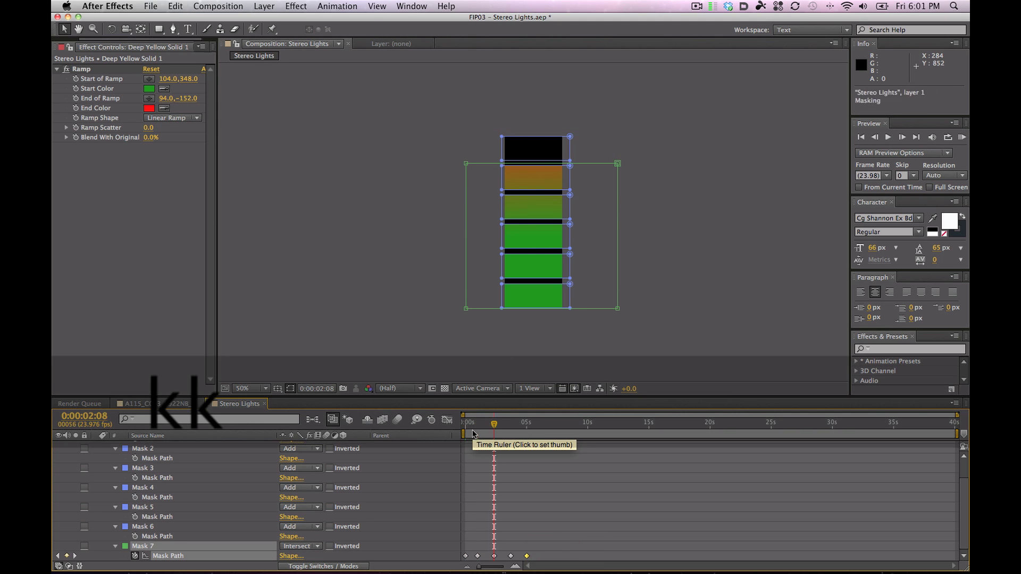
pyautogui.press('j')
pyautogui.press('j')
pyautogui.press('j')
pyautogui.press('j')
pyautogui.press('j')
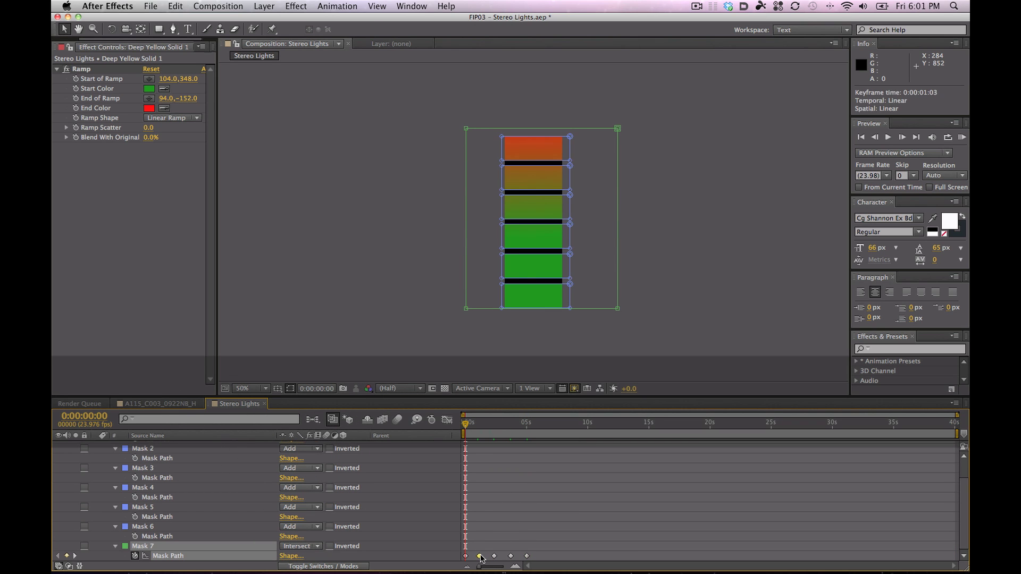
# Step: Convert all of Mask 7's Mask Path keyframes to hold keyframes
pyautogui.moveTo(543, 548); pyautogui.dragTo(462, 565)
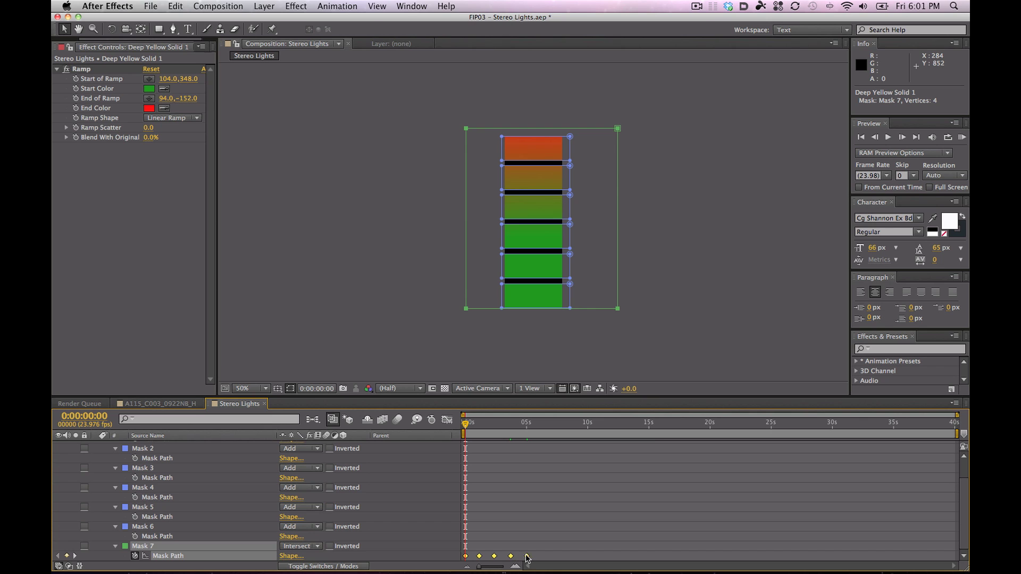
pyautogui.rightClick(526, 557)
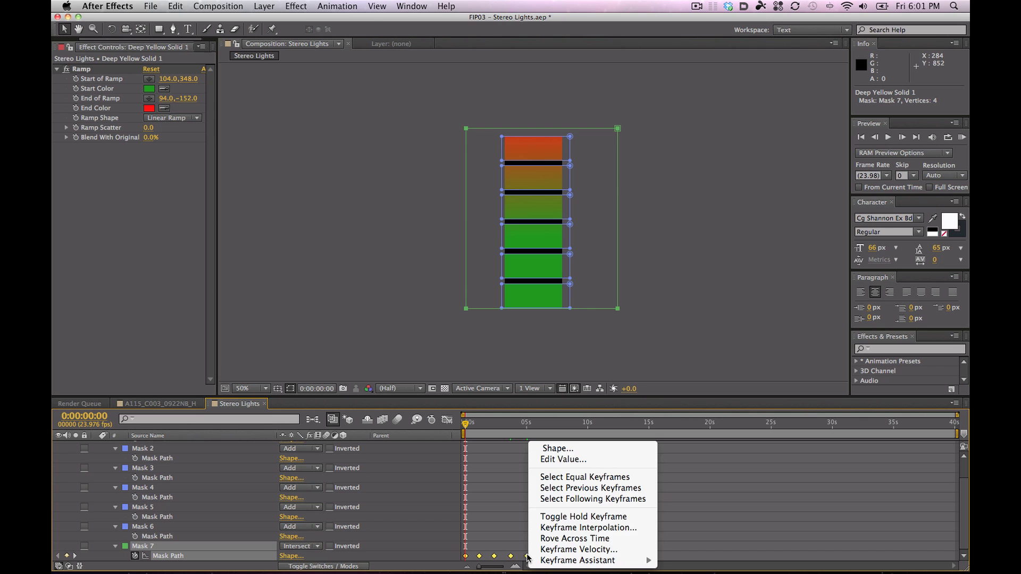
pyautogui.click(614, 516)
pyautogui.click(590, 520)
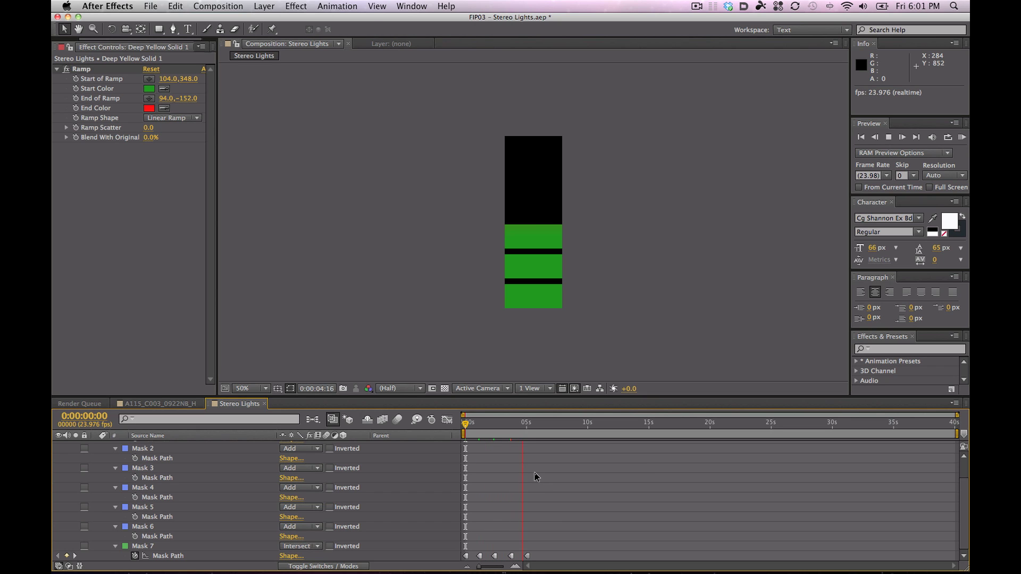
# Step: Play the composition from its start to check how the bar level jumps between the held Mask 7 keyframes
pyautogui.moveTo(534, 424); pyautogui.dragTo(456, 431)
pyautogui.click(145, 547)
pyautogui.press('space')
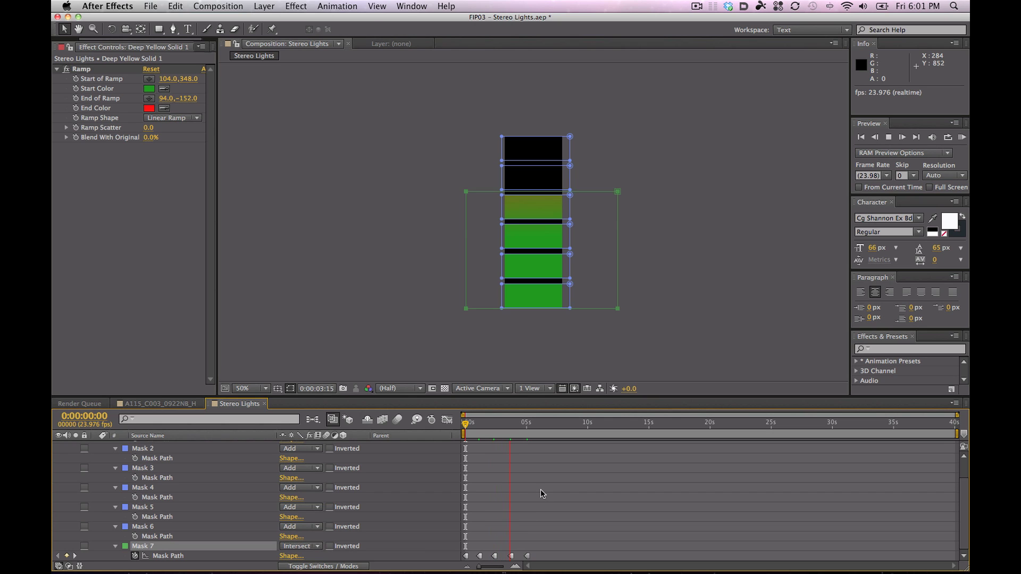
pyautogui.press('space')
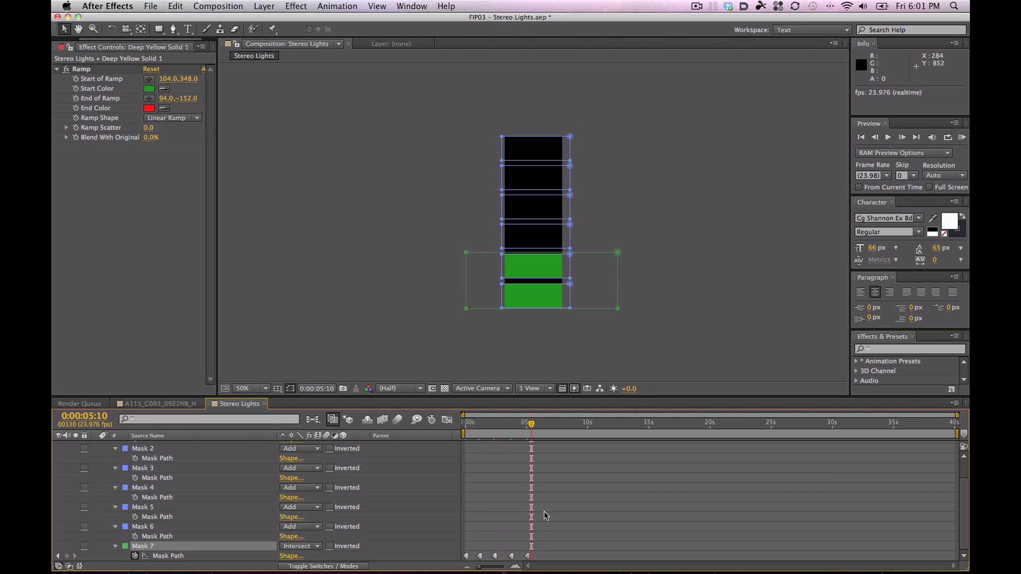
pyautogui.click(543, 513)
# Step: Enlarge the timeline area slightly and collapse Masks 1 to 6, leaving only Mask 7's Mask Path expanded
pyautogui.moveTo(566, 395); pyautogui.dragTo(567, 390)
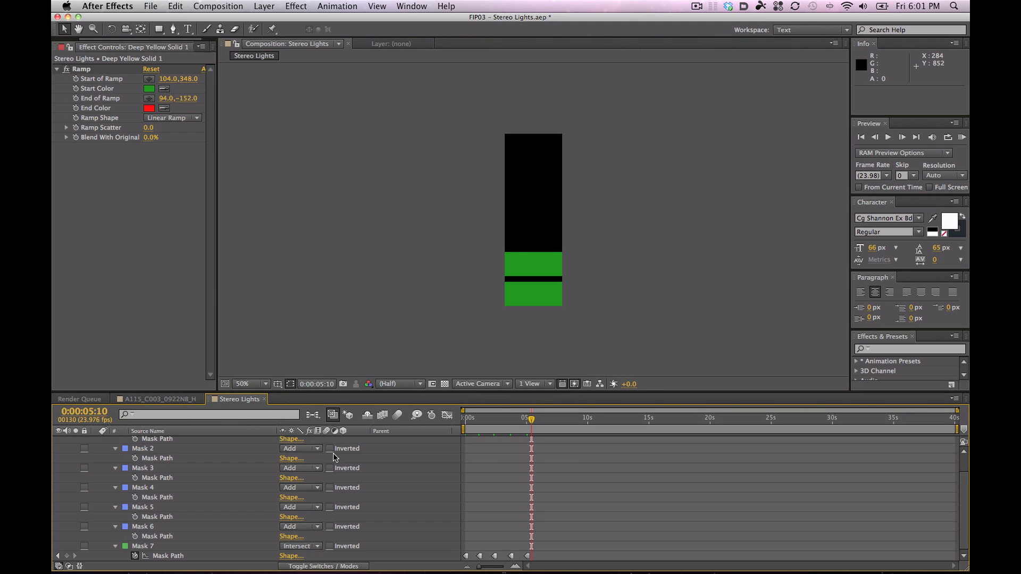
pyautogui.click(148, 528)
pyautogui.scroll(3, 148, 526)
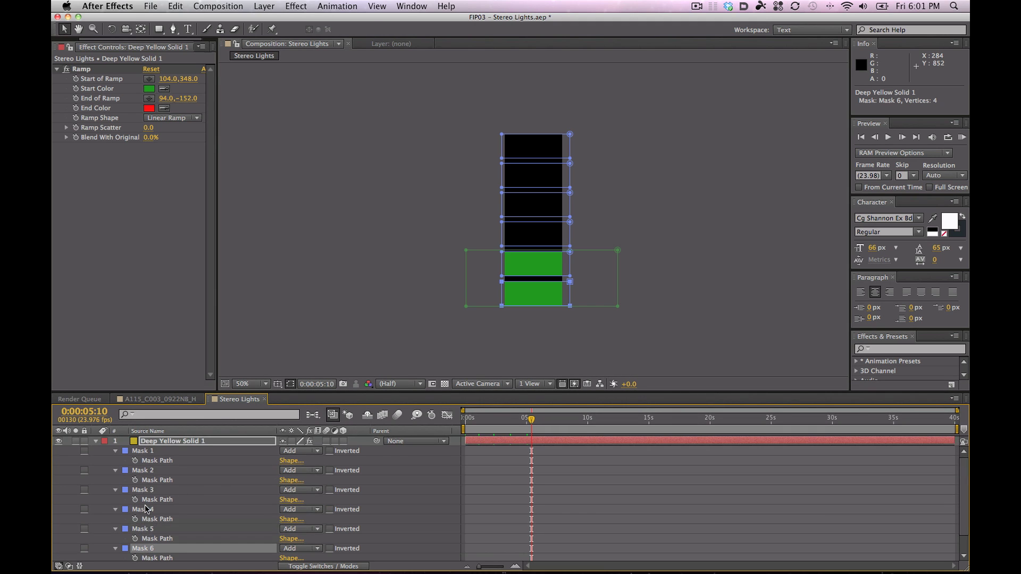
pyautogui.keyDown('shift'); pyautogui.click(146, 452); pyautogui.keyUp('shift')
pyautogui.click(117, 451)
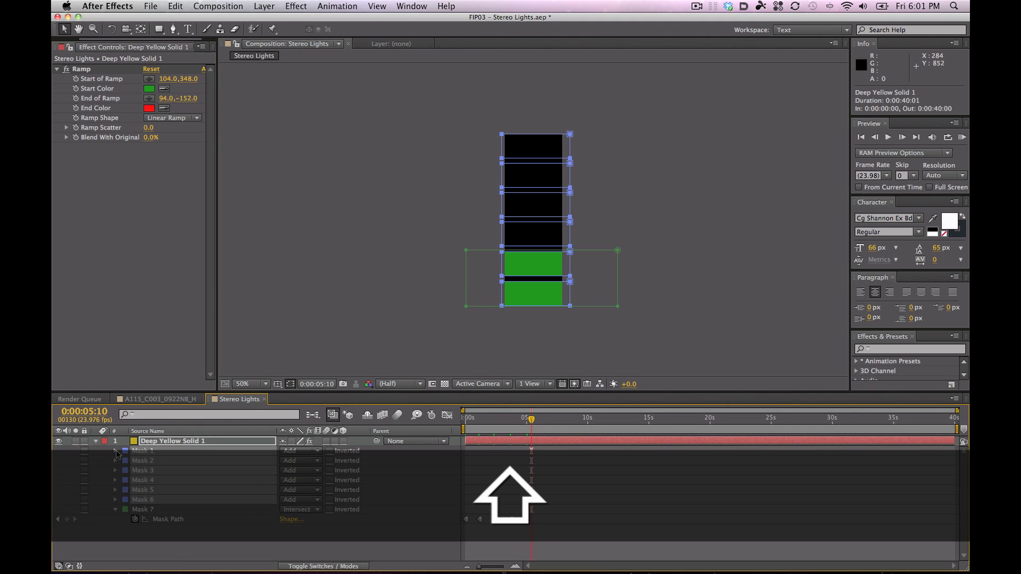
pyautogui.click(211, 539)
# Step: Copy Mask 7's second Mask Path keyframe to 0:00:11:15 and its third one to 0:00:06:20
pyautogui.click(480, 519)
pyautogui.press('super+c')
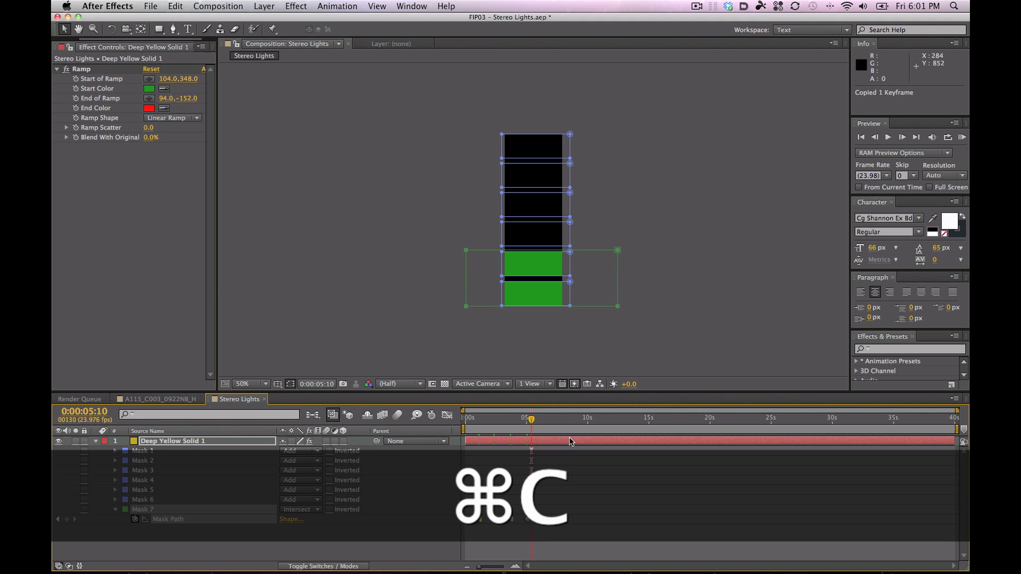
pyautogui.press('super+v')
pyautogui.press('super+c')
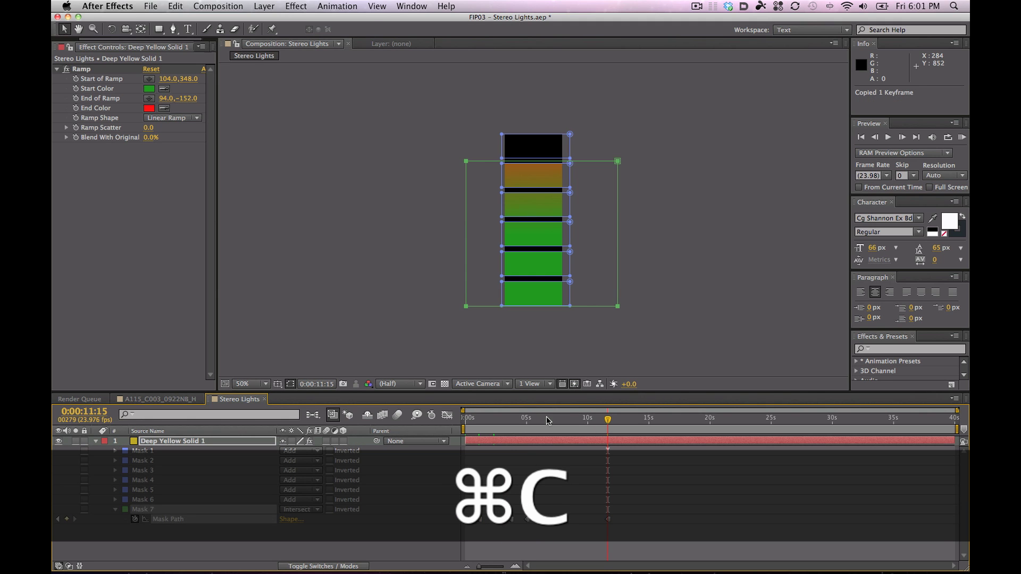
pyautogui.moveTo(608, 420); pyautogui.dragTo(550, 420)
pyautogui.press('super+v')
# Step: Copy Mask 7's fourth Mask Path keyframe, beneath the third bar, and paste it at irregular intervals from about 16 to 36 seconds
pyautogui.moveTo(512, 502); pyautogui.dragTo(524, 521)
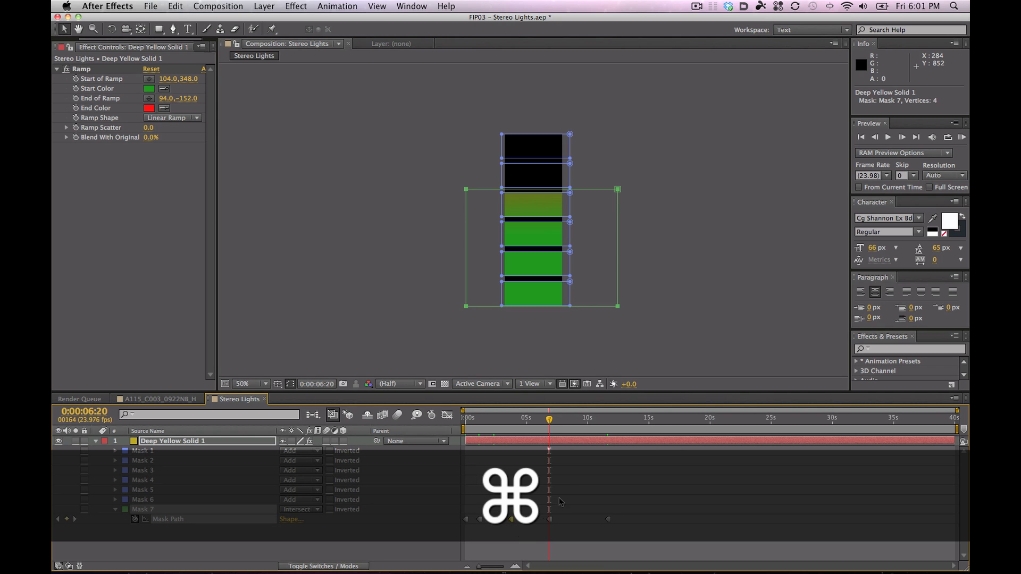
pyautogui.press('super+c')
pyautogui.click(659, 419)
pyautogui.press('super+v')
pyautogui.click(750, 419)
pyautogui.press('super+v')
pyautogui.click(830, 419)
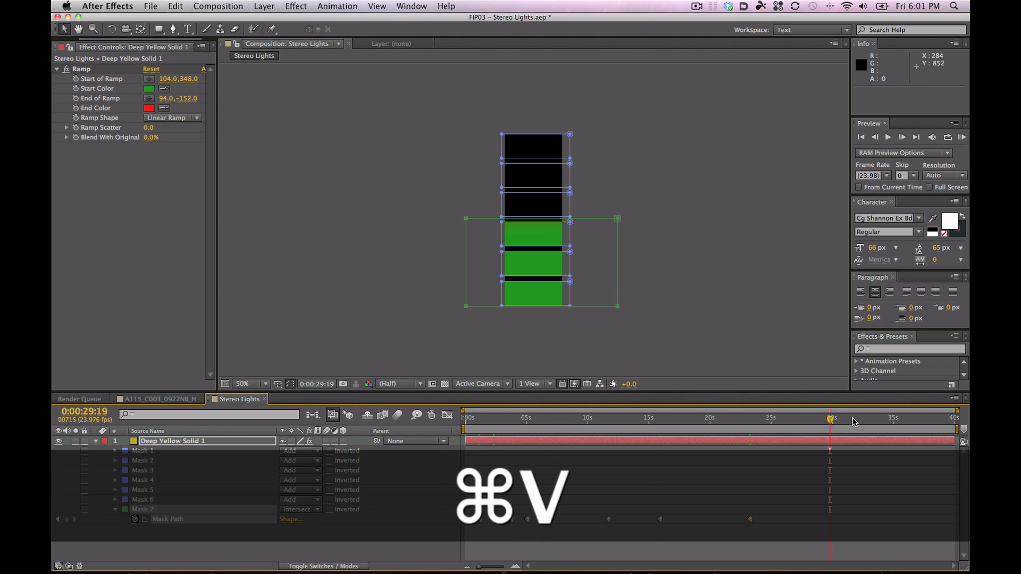
pyautogui.click(865, 418)
pyautogui.press('super+v')
pyautogui.click(823, 419)
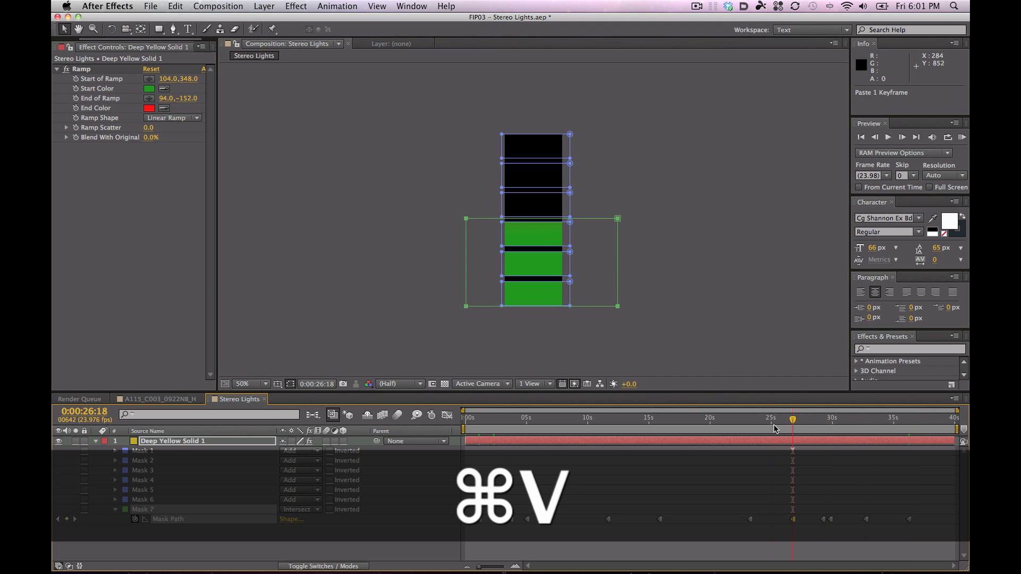
pyautogui.press('super+v')
# Step: Paste more copies of the keyframe beneath the third bar at irregular times between about 6 and 17 seconds
pyautogui.click(669, 419)
pyautogui.press('super+v')
pyautogui.click(628, 419)
pyautogui.press('super+v')
pyautogui.click(595, 419)
pyautogui.press('super+v')
pyautogui.click(582, 419)
pyautogui.click(539, 428)
pyautogui.press('super+v')
pyautogui.moveTo(564, 423); pyautogui.dragTo(571, 420)
pyautogui.press('super+v')
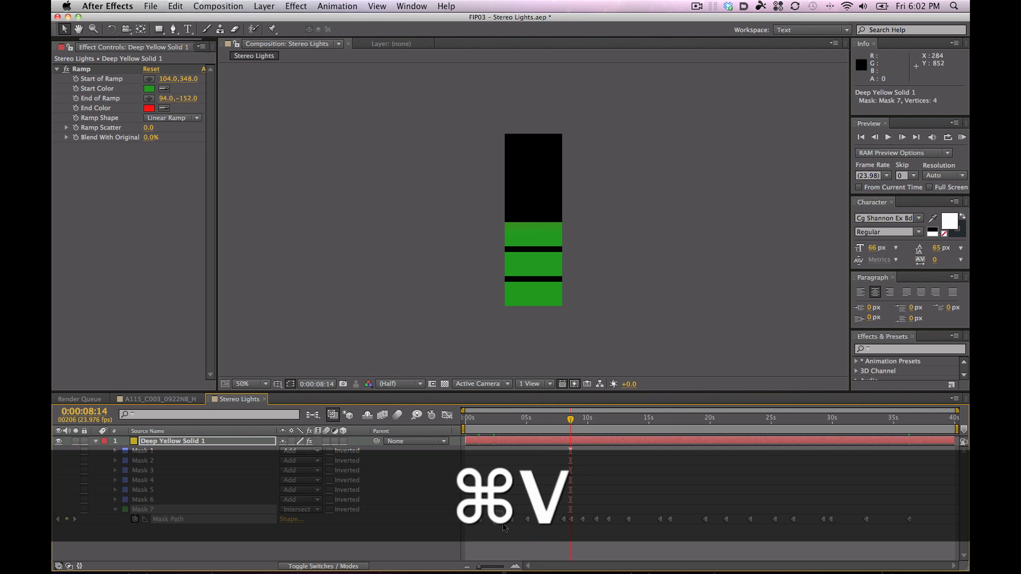
# Step: Copy Mask 7's third Mask Path keyframe, beneath the second bar, and paste it repeatedly between about 14 and 27 seconds
pyautogui.press('super+c')
pyautogui.press('super+v')
pyautogui.moveTo(644, 426); pyautogui.dragTo(674, 426)
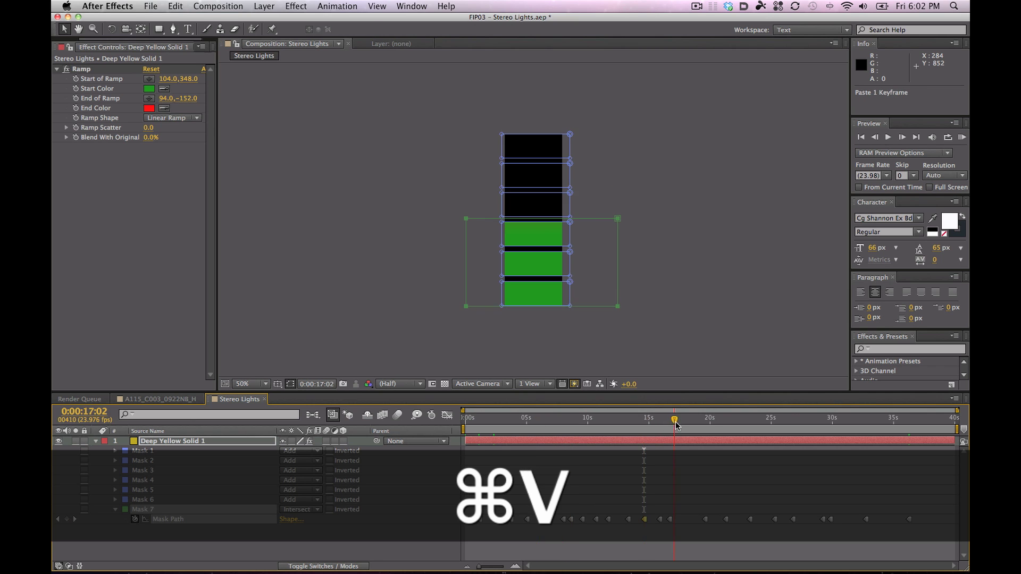
pyautogui.press('super+v')
pyautogui.moveTo(800, 423); pyautogui.dragTo(684, 423)
pyautogui.press('super+v')
pyautogui.press('super+v')
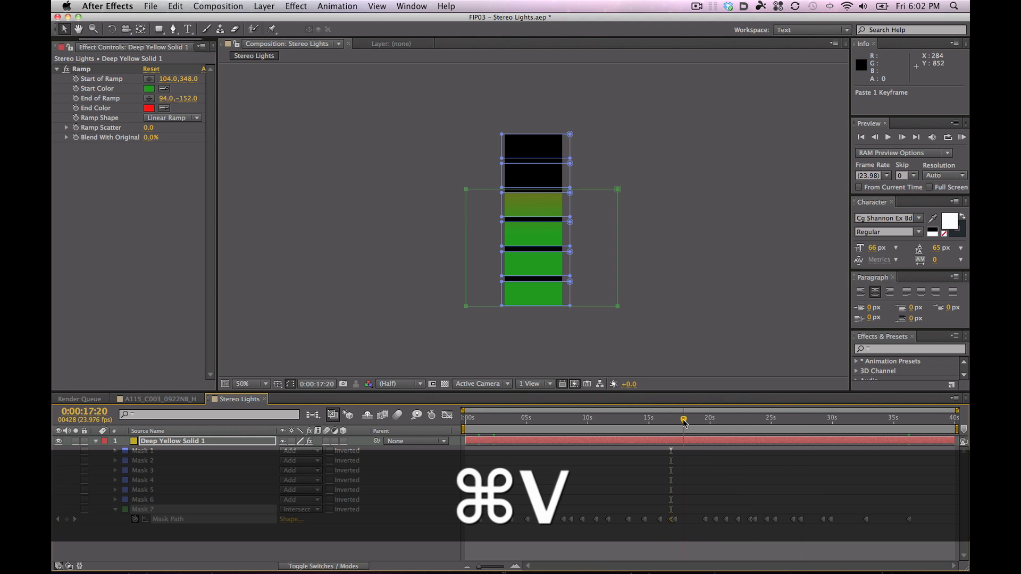
# Step: Paste further copies of the keyframe beneath the second bar between about 6 and 13 seconds, including one at 0:00:11:00
pyautogui.click(623, 420)
pyautogui.press('super+v')
pyautogui.click(590, 422)
pyautogui.press('super+v')
pyautogui.click(560, 423)
pyautogui.press('super+v')
pyautogui.click(536, 422)
pyautogui.press('super+v')
pyautogui.click(599, 420)
pyautogui.press('super+v')
# Step: Copy Mask 7's first Mask Path keyframe, with all six bars revealed, and paste it at points up to 0:00:05:11
pyautogui.click(469, 525)
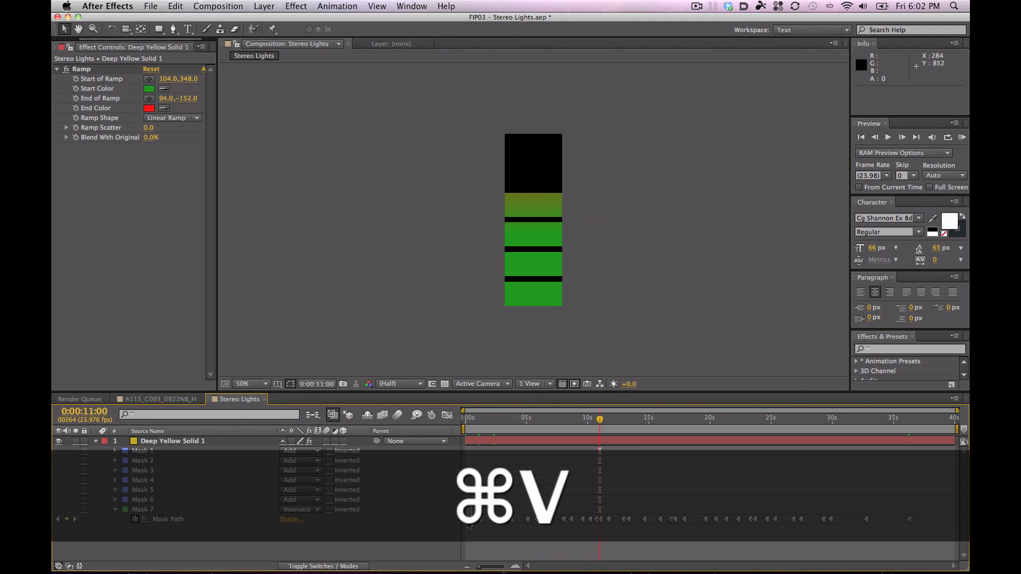
pyautogui.press('super+c')
pyautogui.click(465, 522)
pyautogui.press('super+c')
pyautogui.moveTo(484, 425); pyautogui.dragTo(532, 427)
pyautogui.press('super+v')
# Step: Play the animation from near the start to judge the speed of the level changes
pyautogui.click(551, 429)
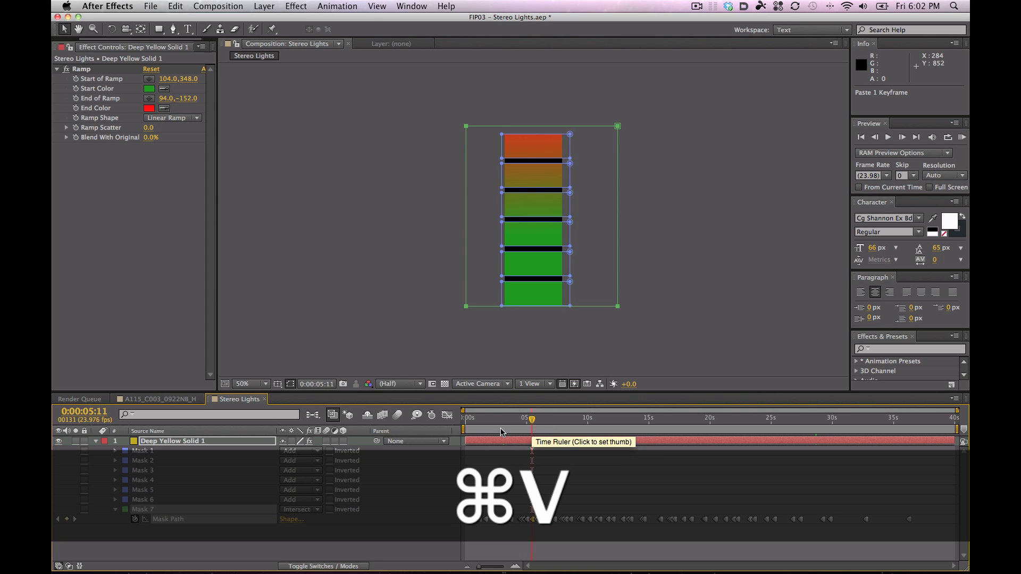
pyautogui.moveTo(476, 426); pyautogui.dragTo(473, 427)
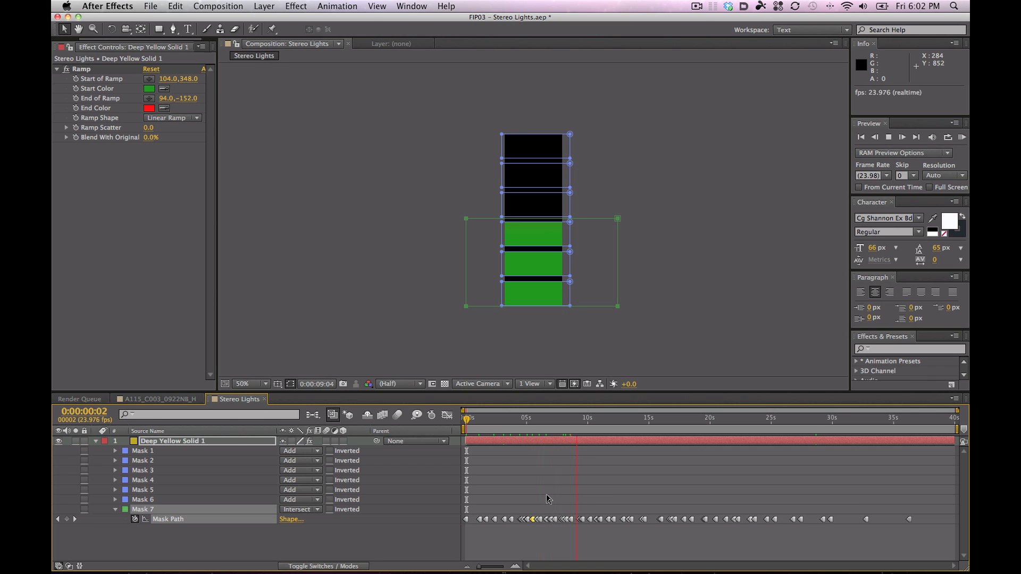
pyautogui.click(546, 494)
# Step: Select all of Mask 7's Mask Path keyframes and compress their timing proportionally so the last falls at about 8.6 seconds
pyautogui.moveTo(930, 508); pyautogui.dragTo(429, 535)
pyautogui.press('alt')
pyautogui.moveTo(909, 522); pyautogui.dragTo(647, 531)
pyautogui.moveTo(585, 529); pyautogui.dragTo(569, 529)
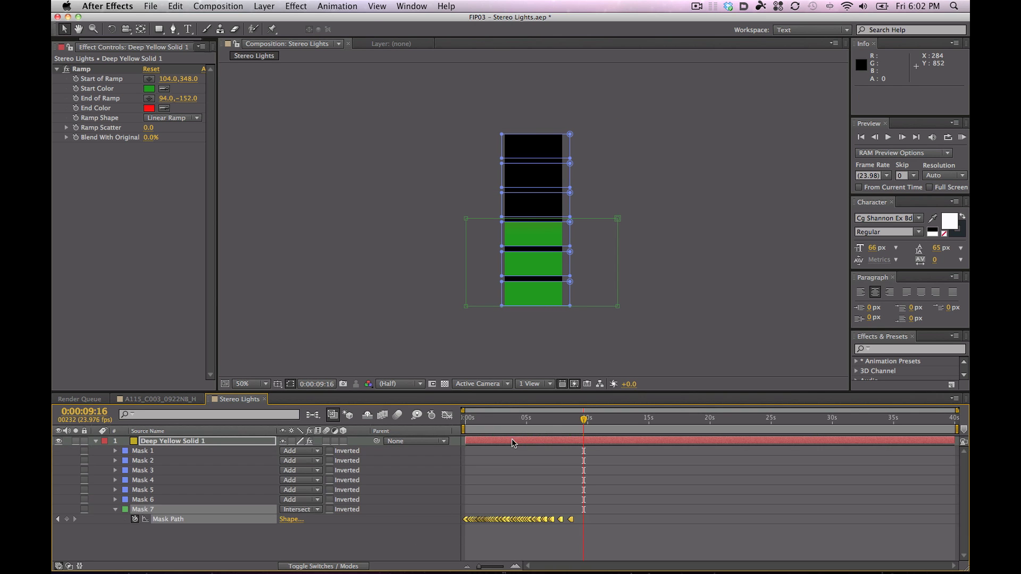
# Step: Play the compressed bar animation from the composition's start to check its rhythm
pyautogui.press('Home')
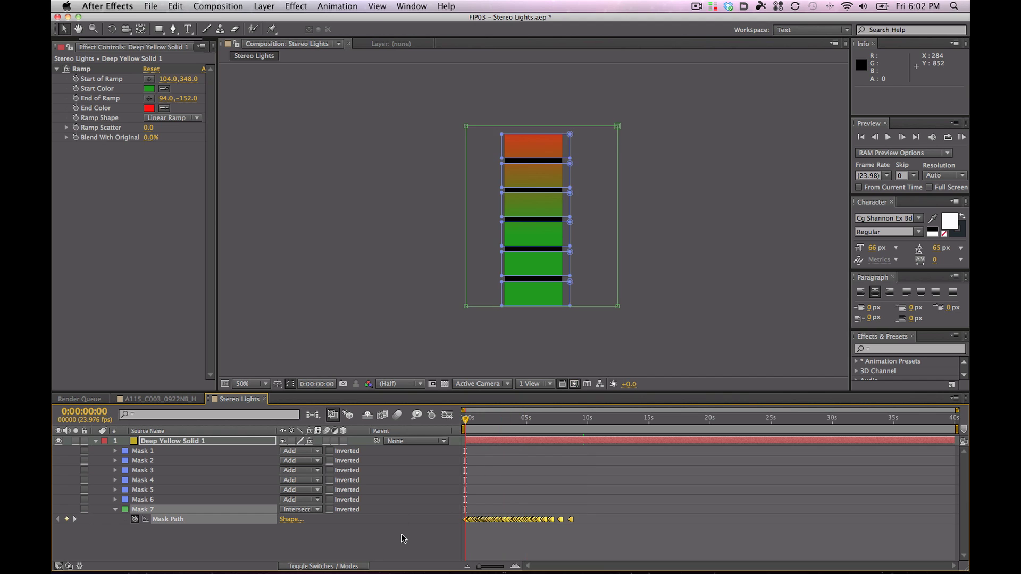
pyautogui.click(402, 536)
pyautogui.press('space')
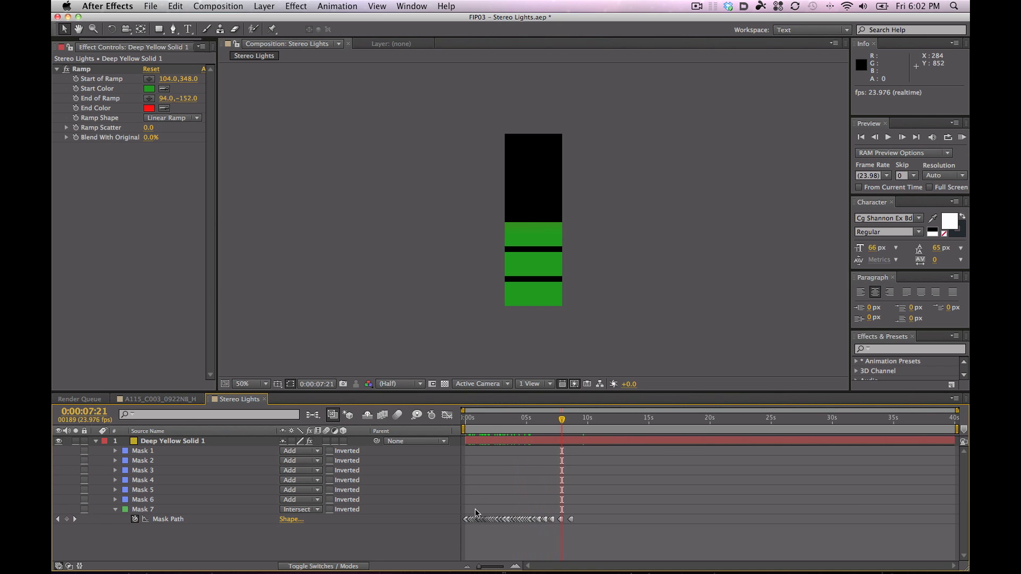
pyautogui.click(460, 425)
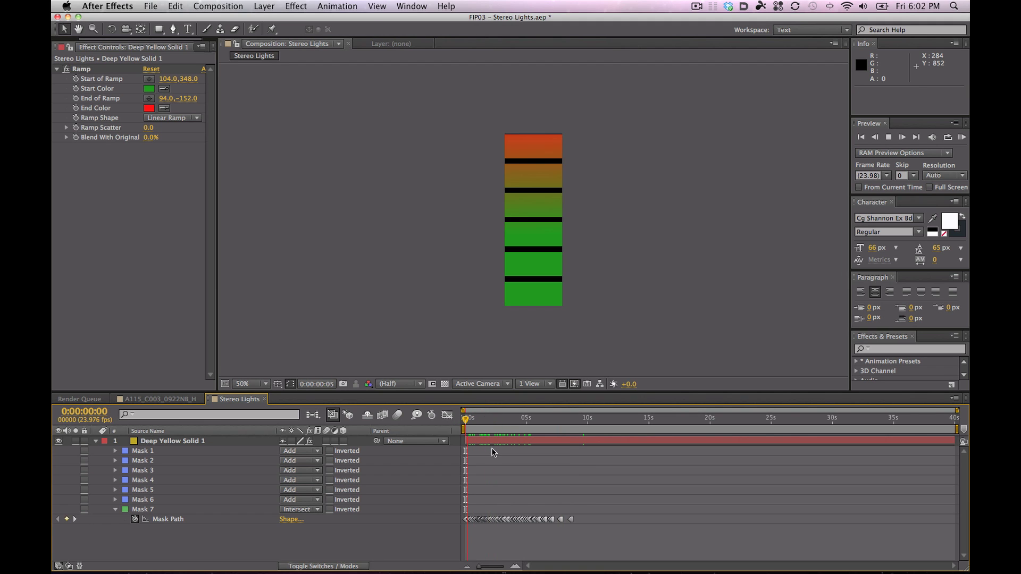
pyautogui.press('space')
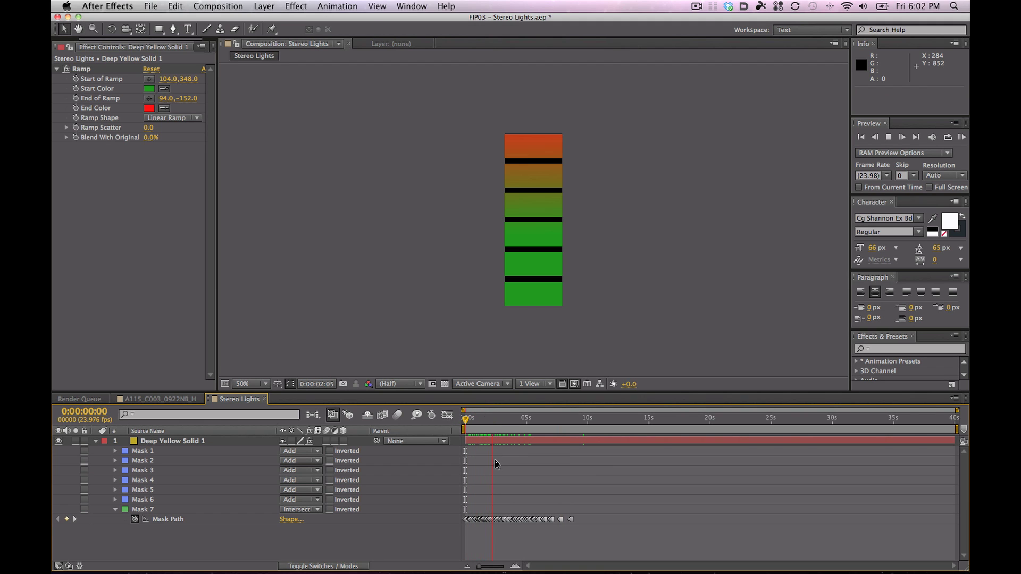
# Step: Paste copied Mask Path keyframes at about 2 seconds, 0:00:03:16, 7 seconds and 9 seconds to fill out Mask 7's sequence
pyautogui.click(477, 517)
pyautogui.press('super+v')
pyautogui.click(509, 419)
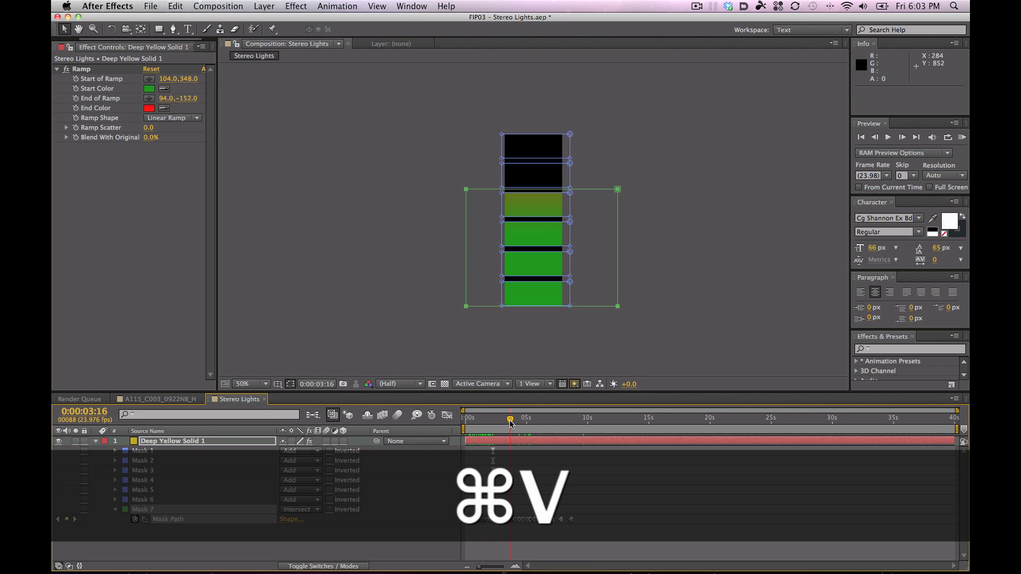
pyautogui.press('super+v')
pyautogui.click(551, 419)
pyautogui.press('super+v')
pyautogui.click(573, 420)
pyautogui.press('super+v')
# Step: Return to the composition's start and play back the denser Mask 7 animation
pyautogui.press('Home')
pyautogui.click(420, 541)
pyautogui.press('space')
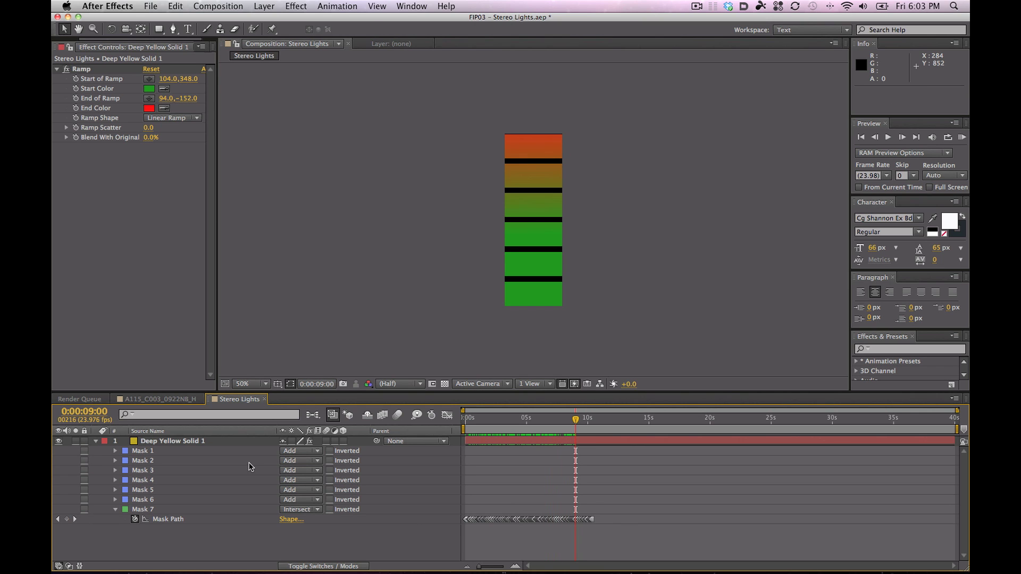
# Step: Scale the Deep Yellow Solid 1 layer down to 85% and preview the bars inside the black border
pyautogui.click(199, 441)
pyautogui.press('s')
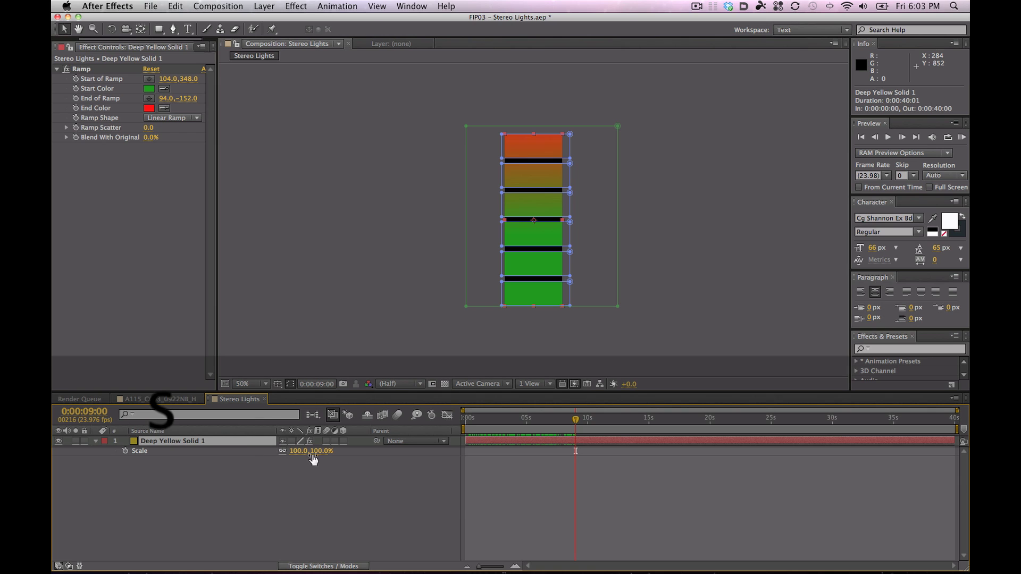
pyautogui.moveTo(303, 452); pyautogui.dragTo(295, 452)
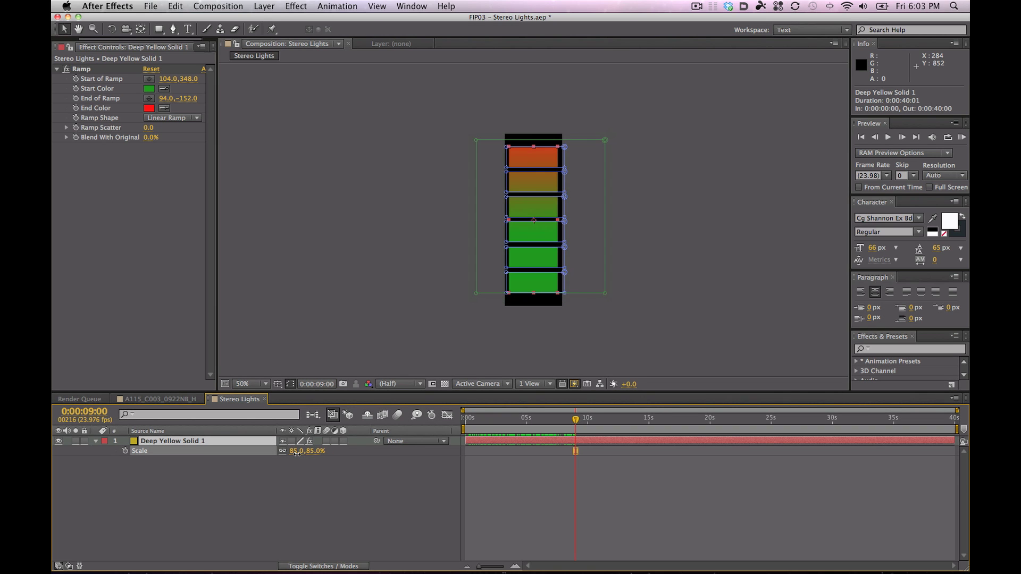
pyautogui.click(309, 481)
pyautogui.press('KP_0')
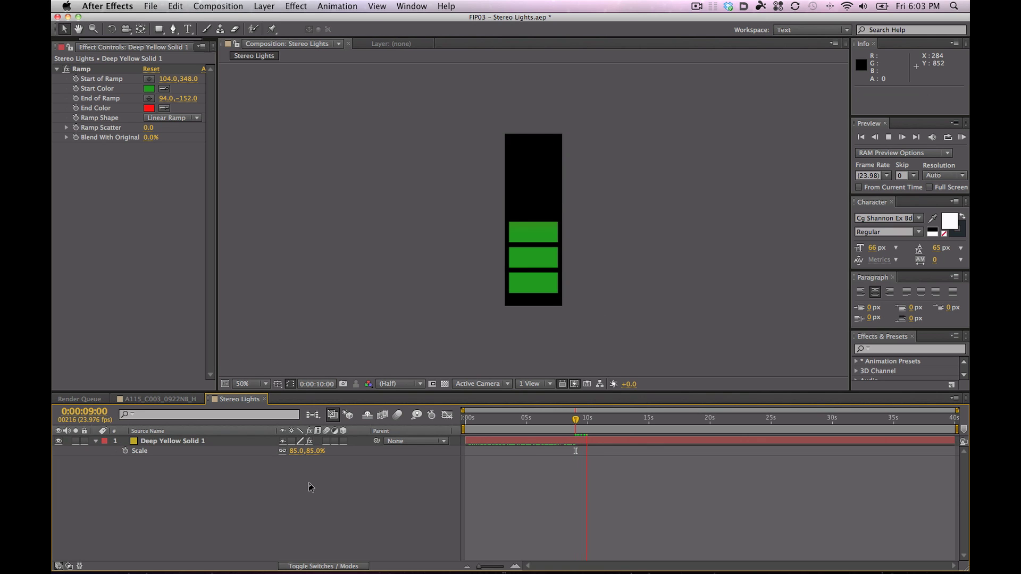
pyautogui.click(512, 420)
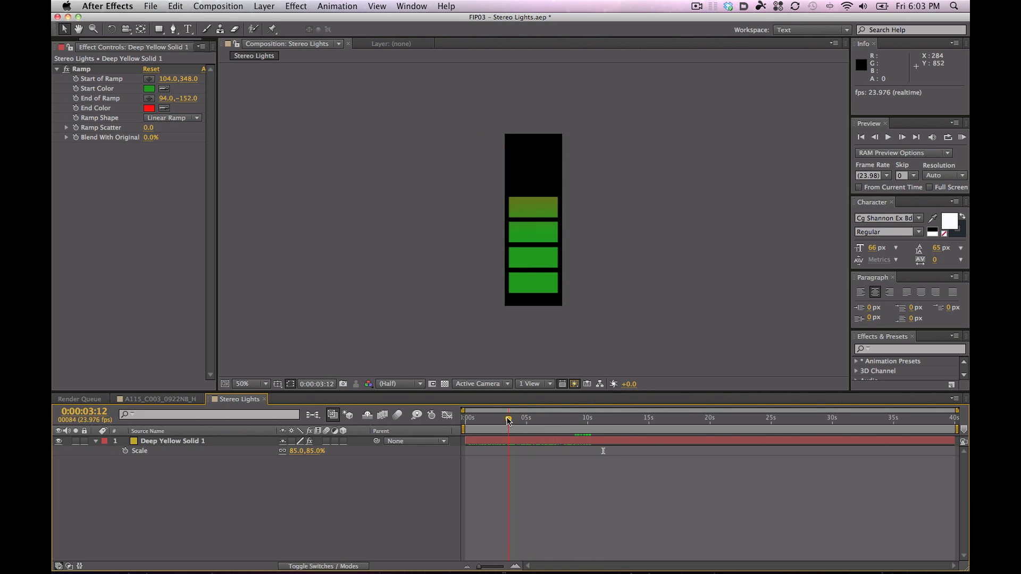
# Step: Set the Mask Feather of Masks 1 to 6 together to 8 pixels, leaving out Mask 7
pyautogui.click(194, 441)
pyautogui.press('f')
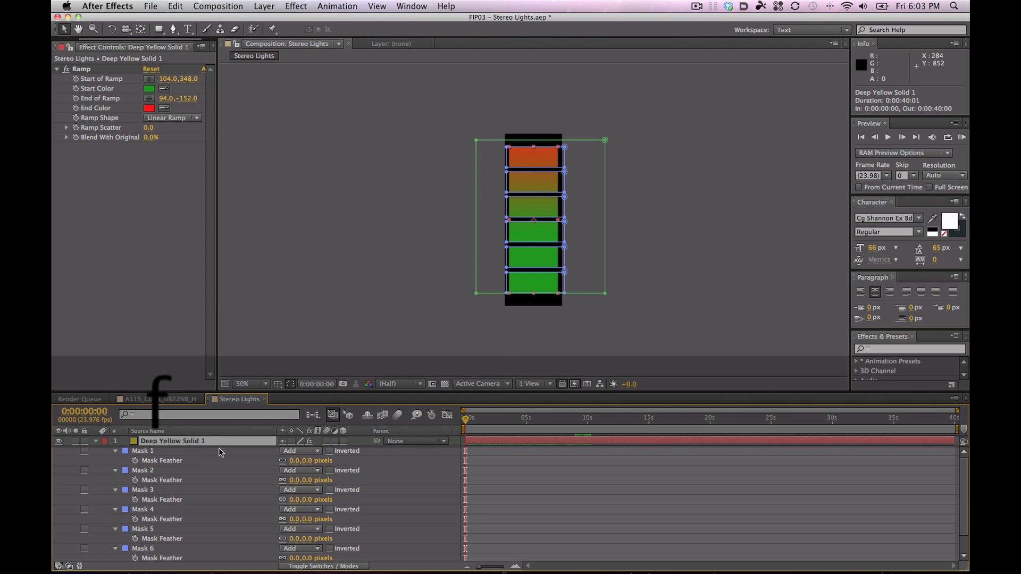
pyautogui.click(159, 460)
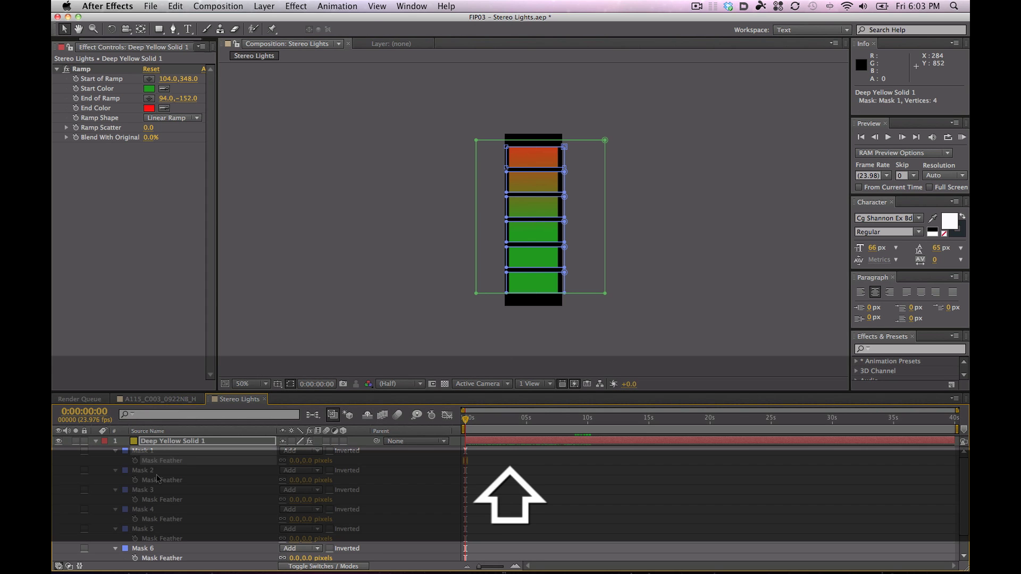
pyautogui.keyDown('super'); pyautogui.click(172, 479); pyautogui.keyUp('super')
pyautogui.keyDown('super'); pyautogui.click(176, 500); pyautogui.keyUp('super')
pyautogui.keyDown('super'); pyautogui.click(176, 519); pyautogui.keyUp('super')
pyautogui.keyDown('super'); pyautogui.click(175, 539); pyautogui.keyUp('super')
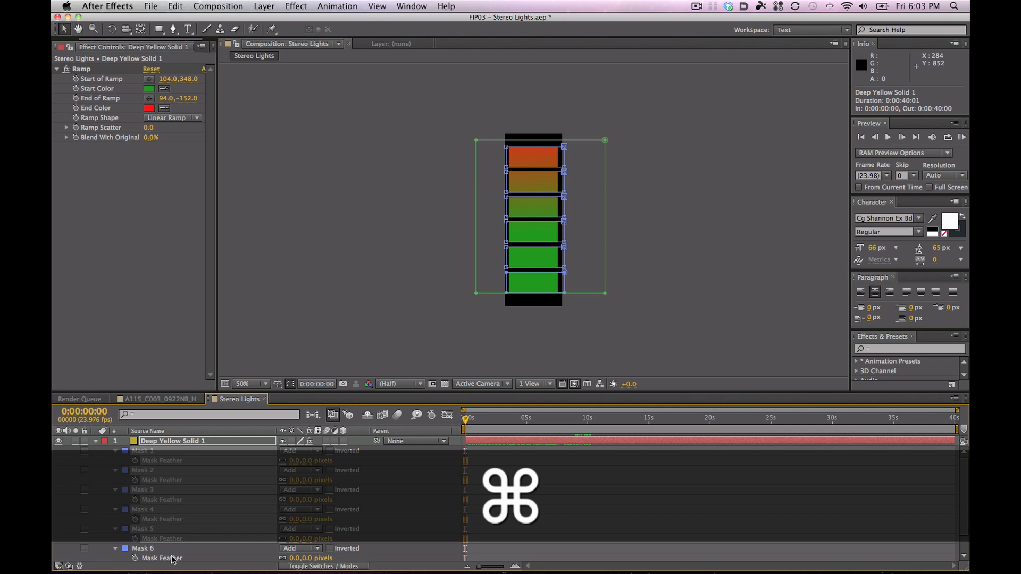
pyautogui.keyDown('super'); pyautogui.click(174, 557); pyautogui.keyUp('super')
pyautogui.scroll(-1, 215, 515)
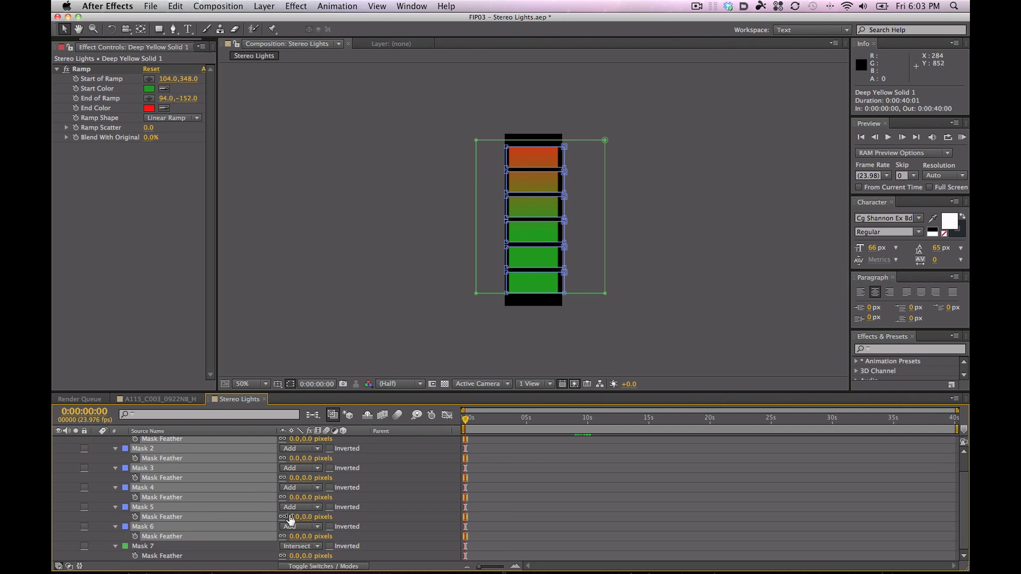
pyautogui.moveTo(293, 518); pyautogui.dragTo(294, 516)
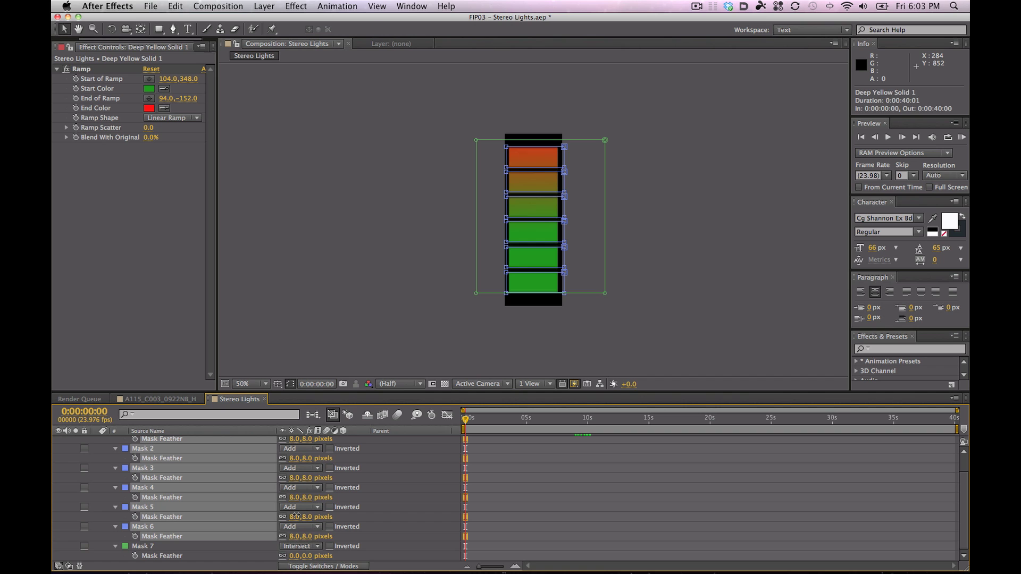
# Step: Try a Mask Feather of 2 pixels on Masks 1 to 6, and settle on 10 pixels for all six
pyautogui.click(294, 517)
pyautogui.write('2')
pyautogui.press('Tab')
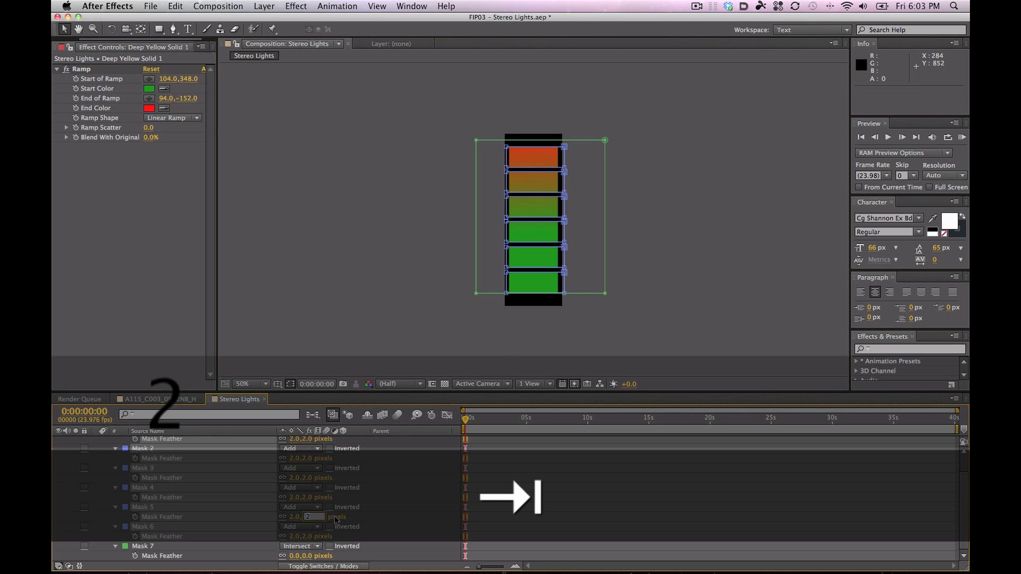
pyautogui.click(302, 514)
pyautogui.write('10')
pyautogui.press('Return')
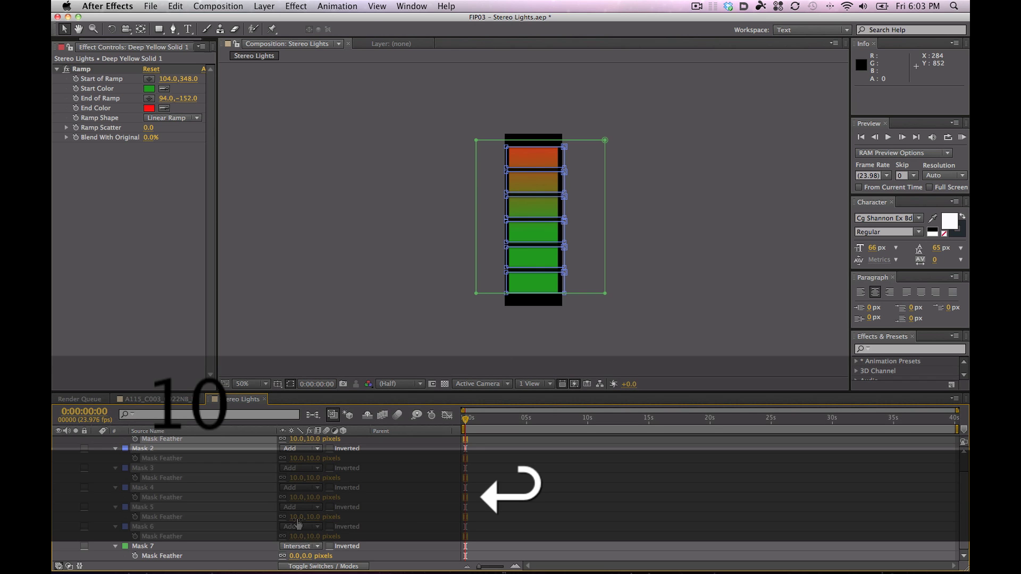
pyautogui.click(456, 509)
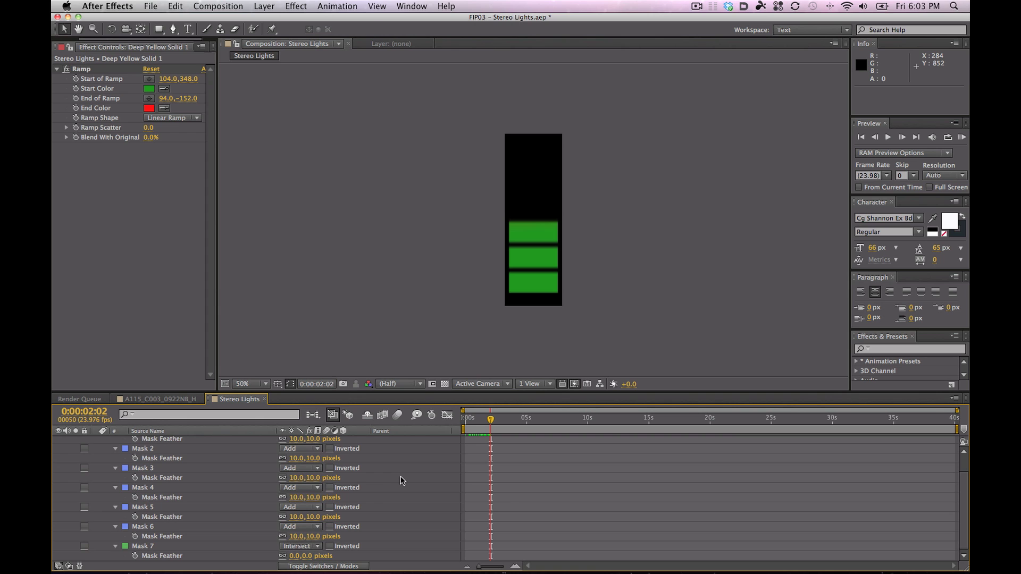
# Step: Apply a Glow effect to the Deep Yellow Solid 1 layer and check the lit bars at about 3 seconds
pyautogui.scroll(2, 230, 452)
pyautogui.click(144, 441)
pyautogui.rightClick(116, 262)
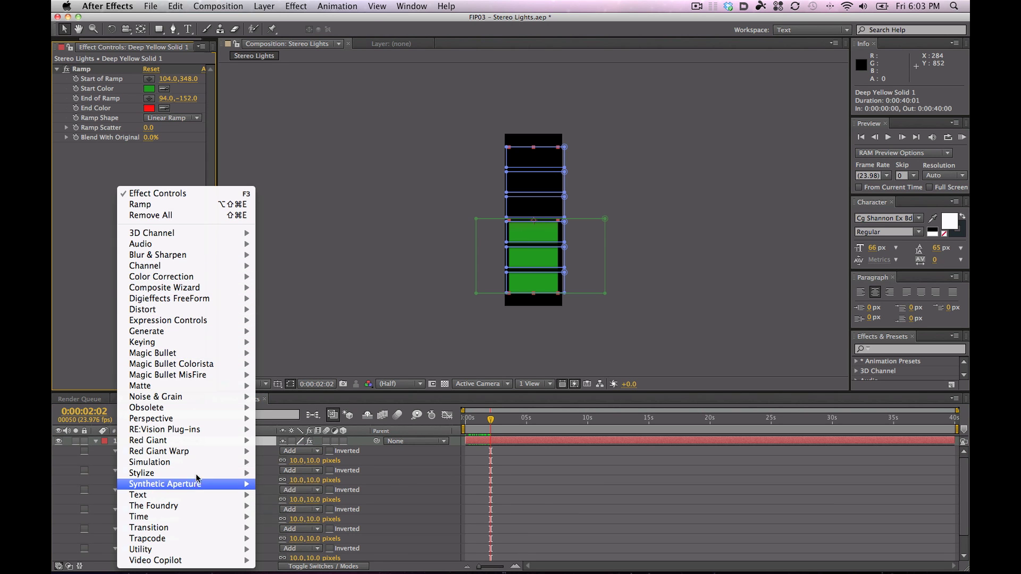
pyautogui.moveTo(202, 474)
pyautogui.click(273, 474)
pyautogui.click(404, 470)
pyautogui.press('space')
pyautogui.click(503, 430)
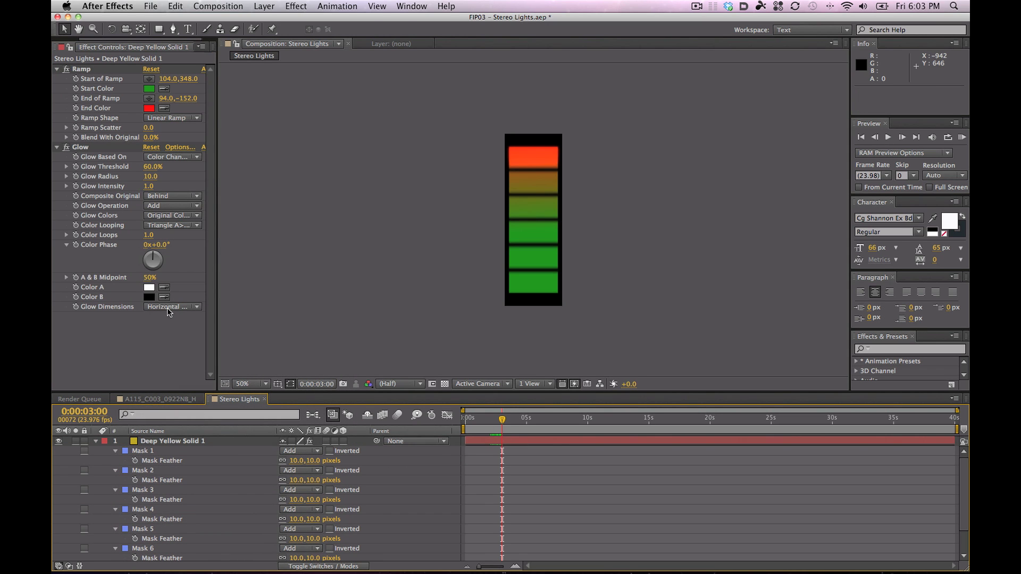
# Step: Set the Glow Radius to 50 and play back the glowing level bars
pyautogui.moveTo(154, 182); pyautogui.dragTo(186, 180)
pyautogui.press('space')
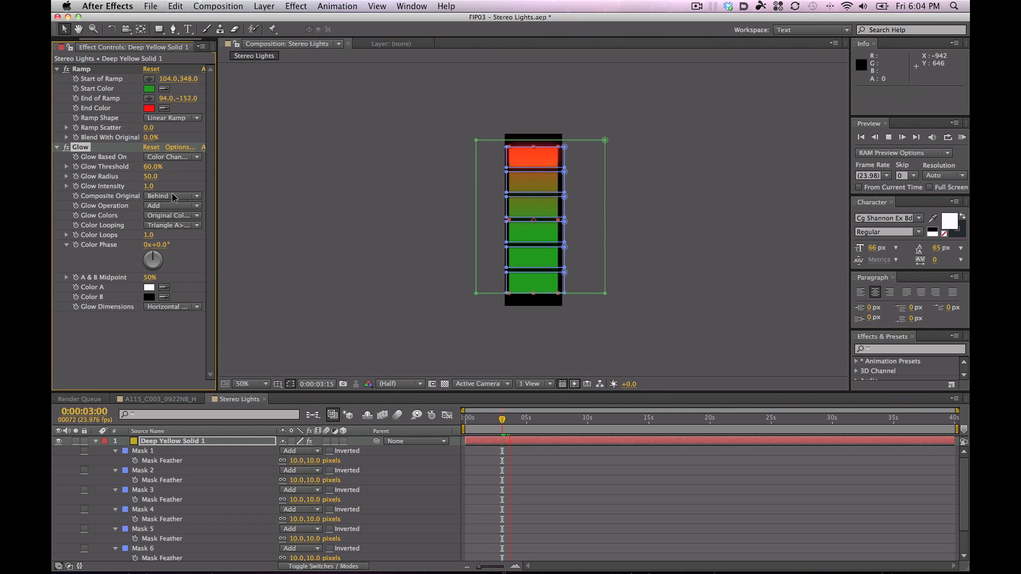
pyautogui.press('space')
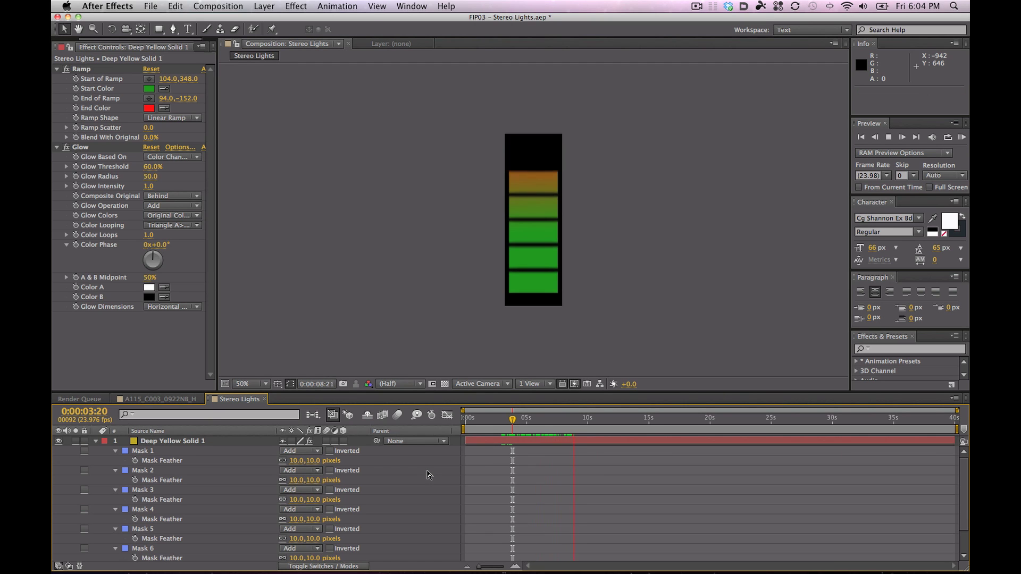
pyautogui.press('space')
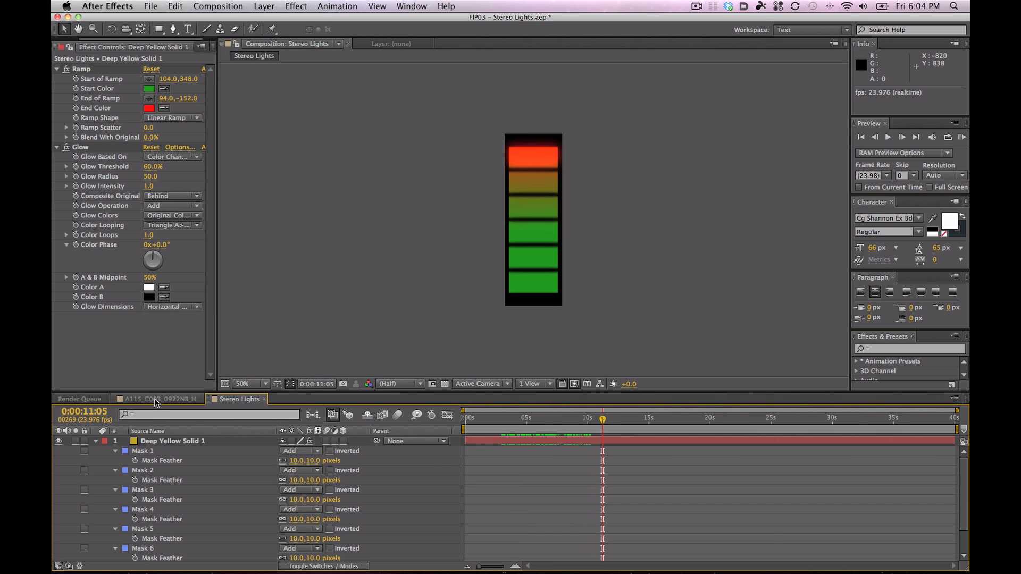
# Step: Add the Stereo Lights composition to the A115_C003_0922N8_H composition between the Stereo Track null and the footage, starting at the first frame
pyautogui.click(155, 399)
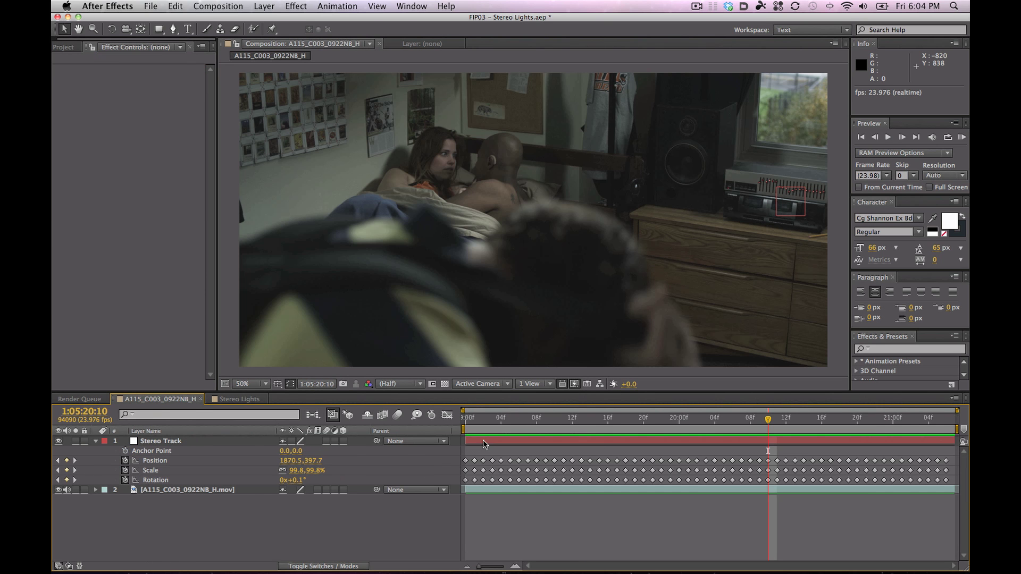
pyautogui.press('Home')
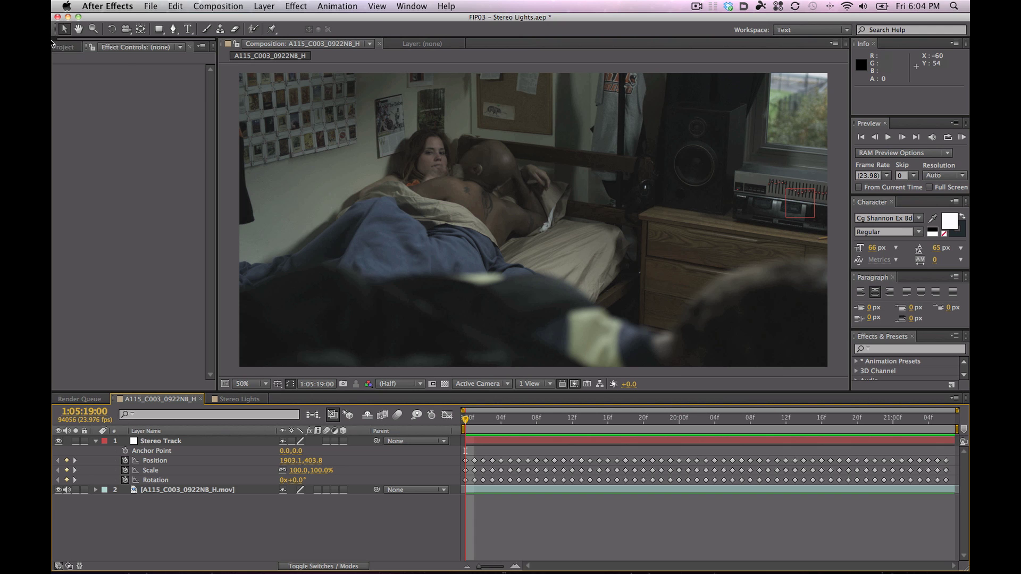
pyautogui.click(63, 49)
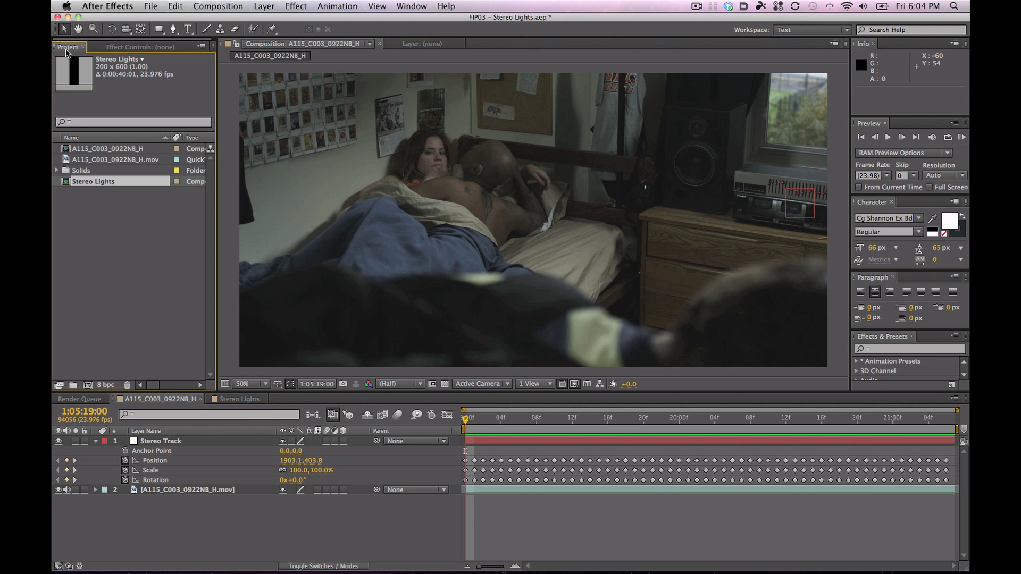
pyautogui.moveTo(98, 183); pyautogui.dragTo(244, 459)
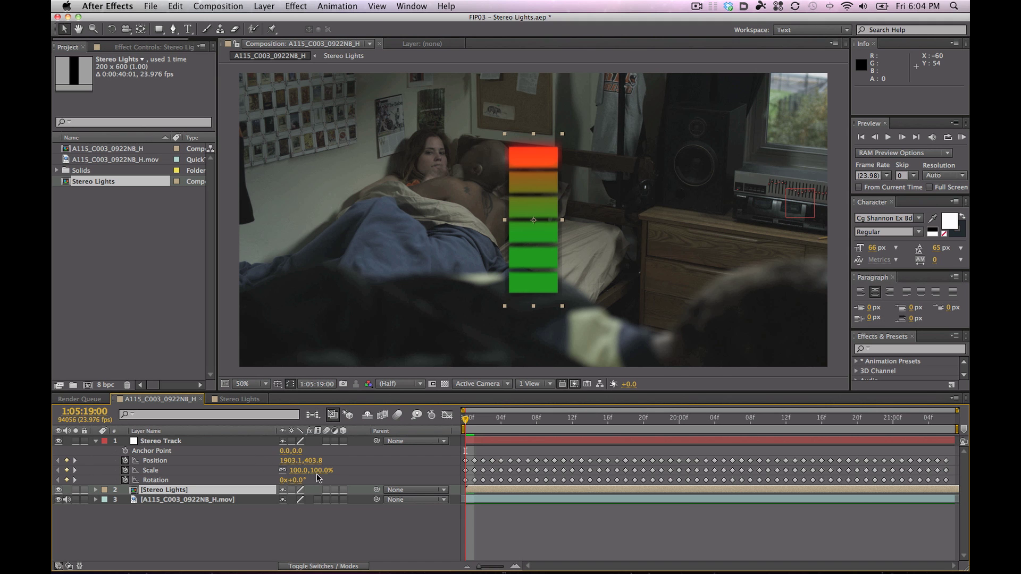
# Step: Place the Stereo Lights layer over the stereo and scale it down to 19% at frame 1:05:20:09
pyautogui.moveTo(538, 194); pyautogui.dragTo(319, 239)
pyautogui.press('.')
pyautogui.moveTo(638, 420); pyautogui.dragTo(777, 420)
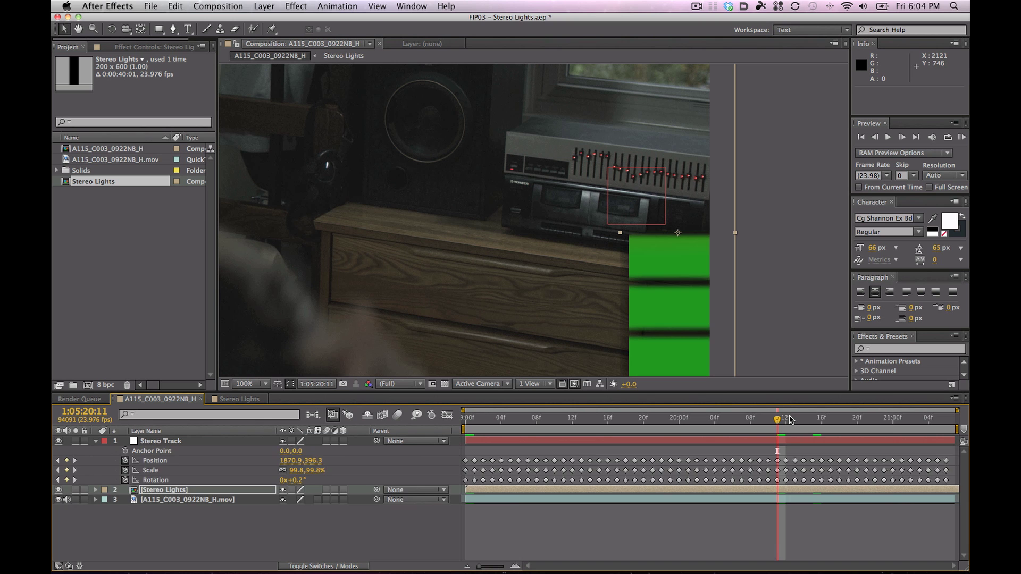
pyautogui.press('super+Left')
pyautogui.press('super+Left')
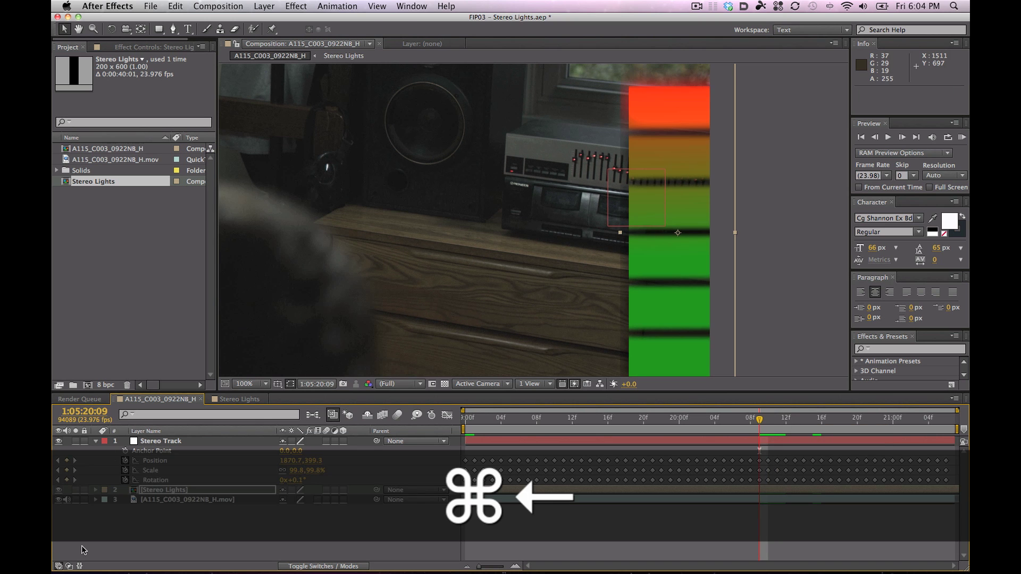
pyautogui.press('s')
pyautogui.moveTo(299, 499); pyautogui.dragTo(257, 503)
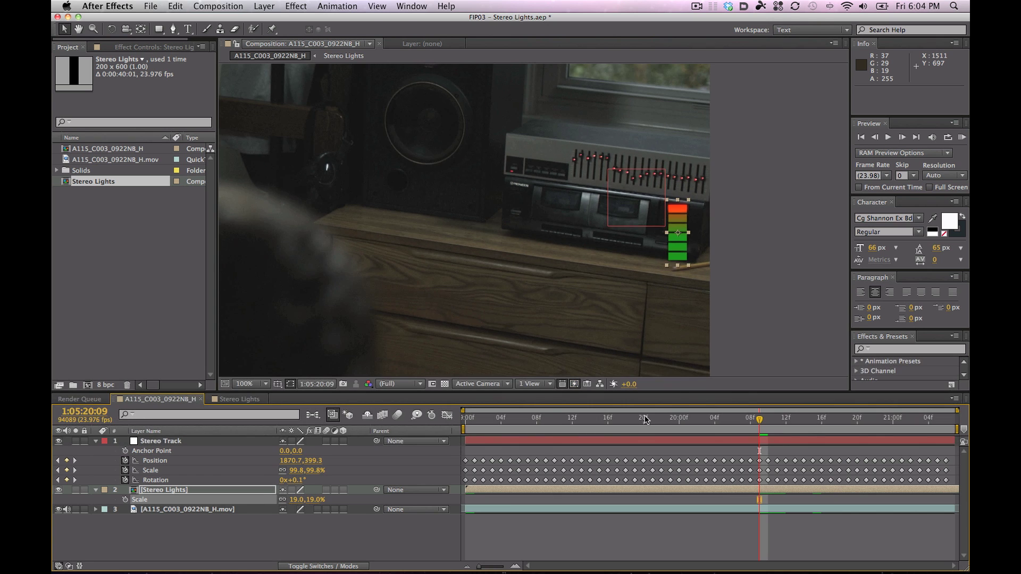
# Step: Resize the Stereo Lights layer to about 10.8% by 13.7% and move it onto the tape deck's dark display panel
pyautogui.press('.')
pyautogui.press('space')
pyautogui.moveTo(696, 328); pyautogui.dragTo(451, 312)
pyautogui.press('.')
pyautogui.press('space')
pyautogui.moveTo(591, 275); pyautogui.dragTo(516, 281)
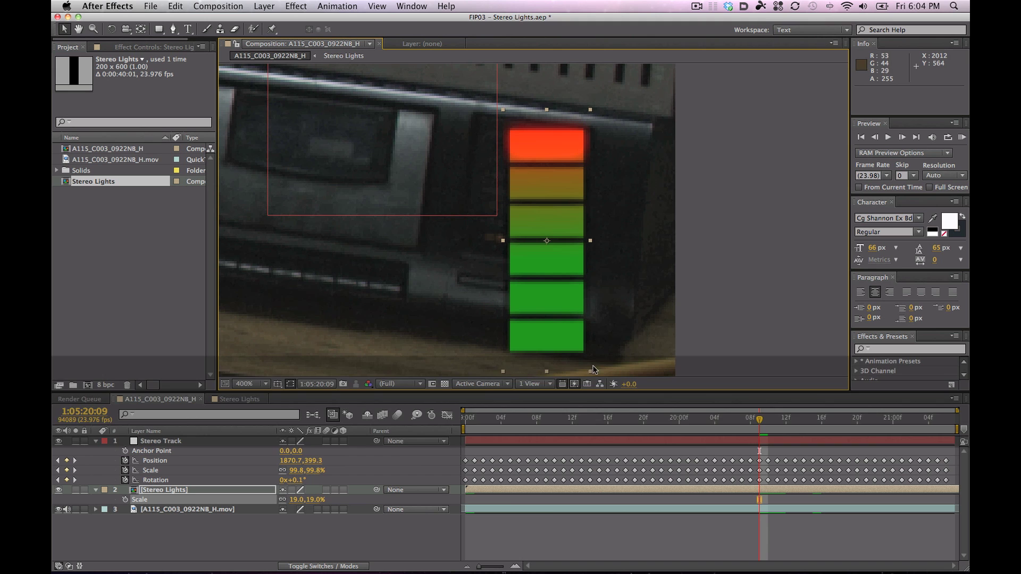
pyautogui.moveTo(594, 370); pyautogui.dragTo(573, 338)
pyautogui.moveTo(538, 300); pyautogui.dragTo(502, 227)
# Step: Tilt the Stereo Lights layer to match the display panel's angle and refine its scale to about 6.8% by 8.9%
pyautogui.press('w')
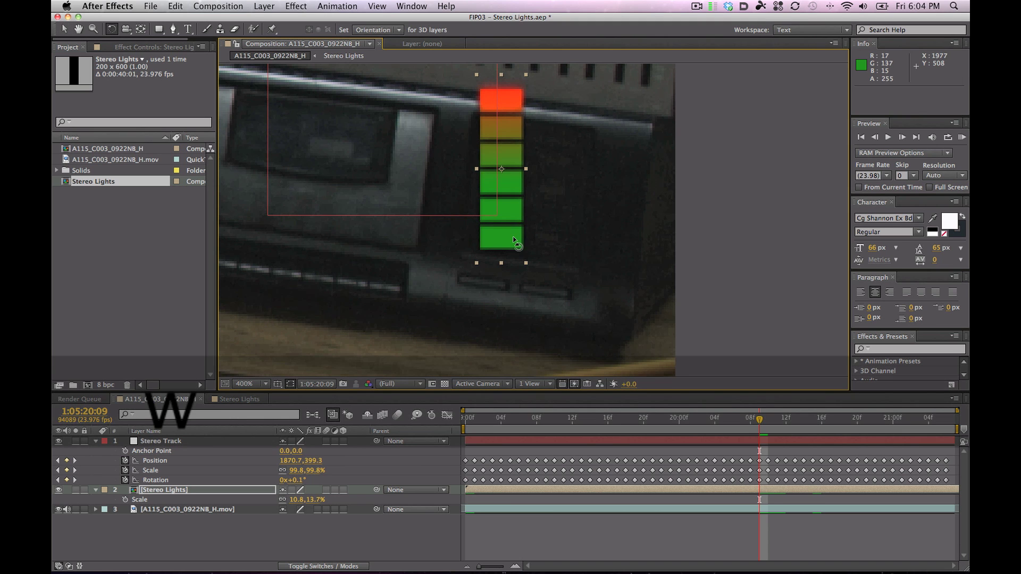
pyautogui.moveTo(514, 239)
pyautogui.mouseDown()
pyautogui.moveTo(513, 262)
pyautogui.moveTo(516, 223)
pyautogui.moveTo(627, 241)
pyautogui.moveTo(506, 236)
pyautogui.mouseUp()
pyautogui.press('v')
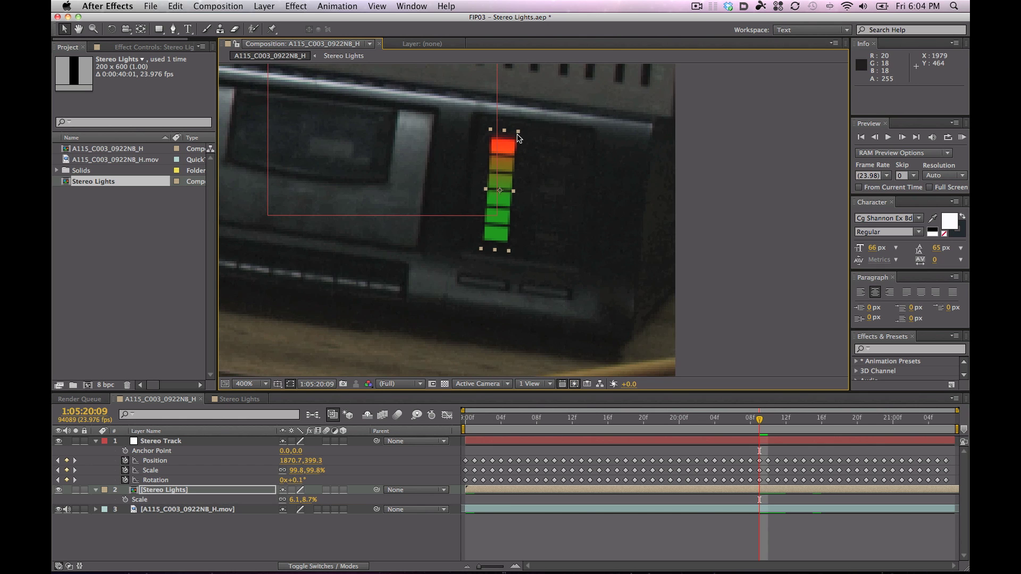
pyautogui.moveTo(520, 133); pyautogui.dragTo(520, 132)
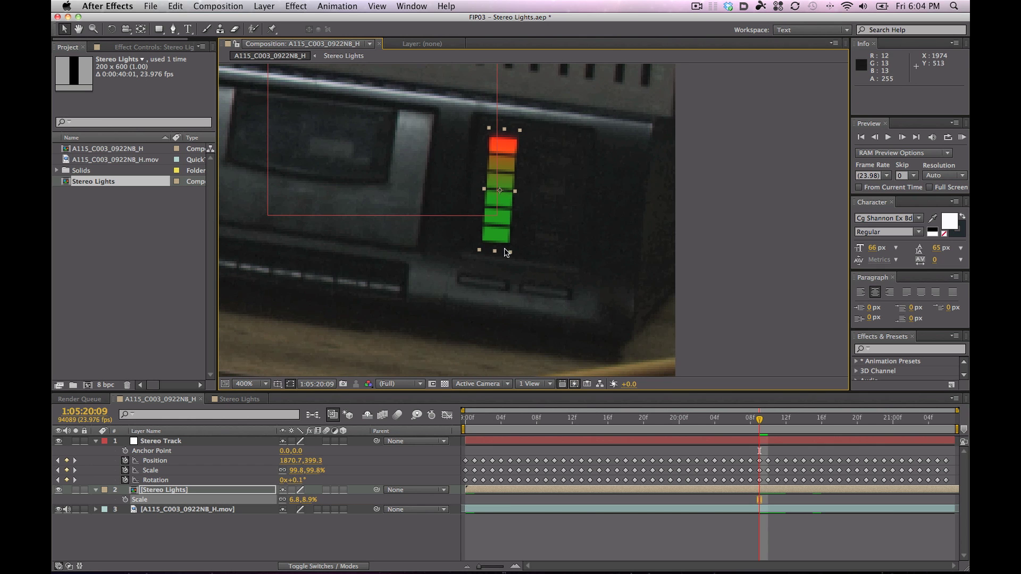
pyautogui.press('w')
pyautogui.moveTo(503, 241); pyautogui.dragTo(502, 242)
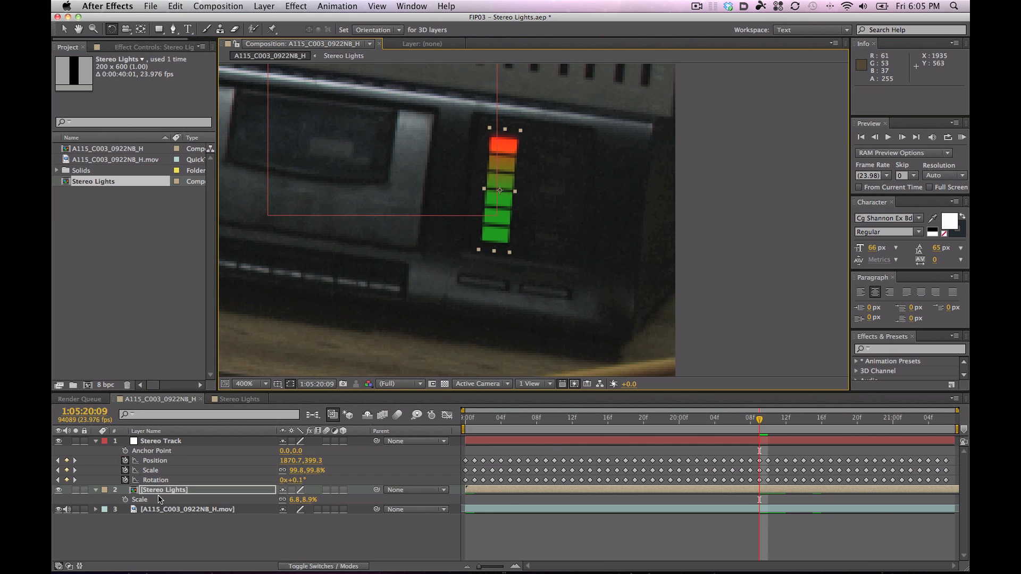
# Step: Duplicate the Stereo Lights layer beside the first bar column and shift the copy about 7 frames earlier in time
pyautogui.click(174, 492)
pyautogui.press('super+d')
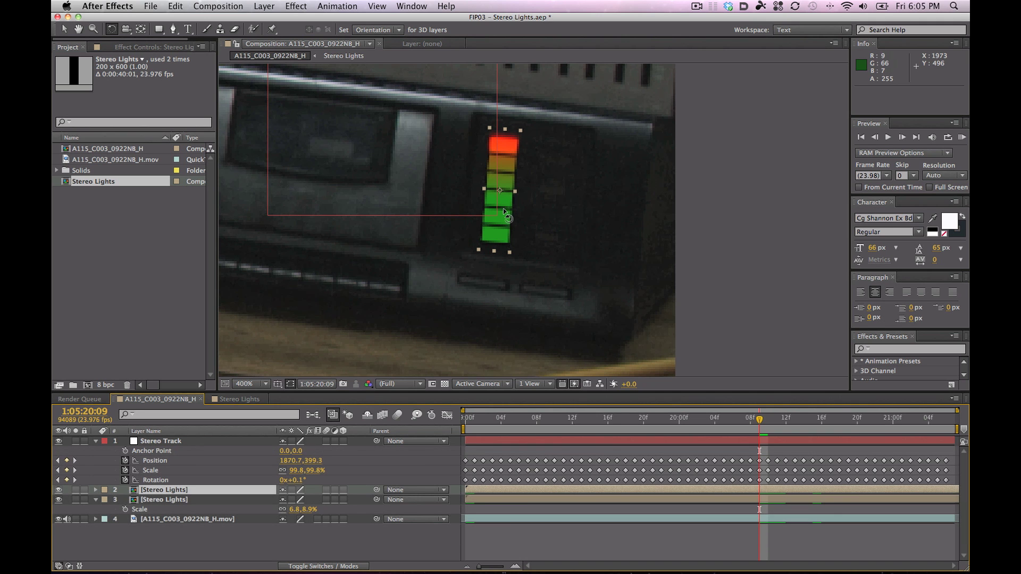
pyautogui.press('v')
pyautogui.moveTo(508, 206); pyautogui.dragTo(551, 211)
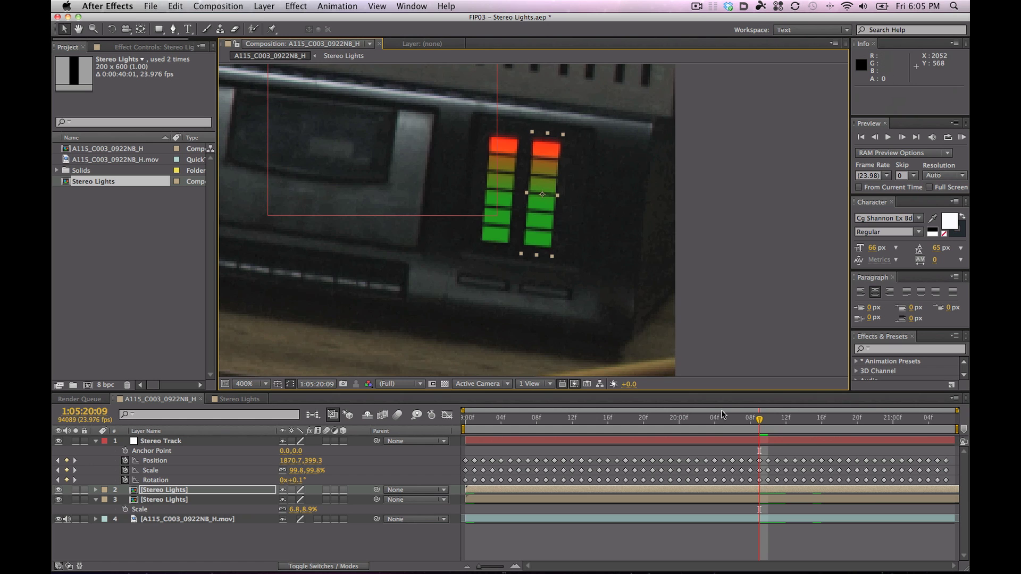
pyautogui.moveTo(780, 487); pyautogui.dragTo(716, 487)
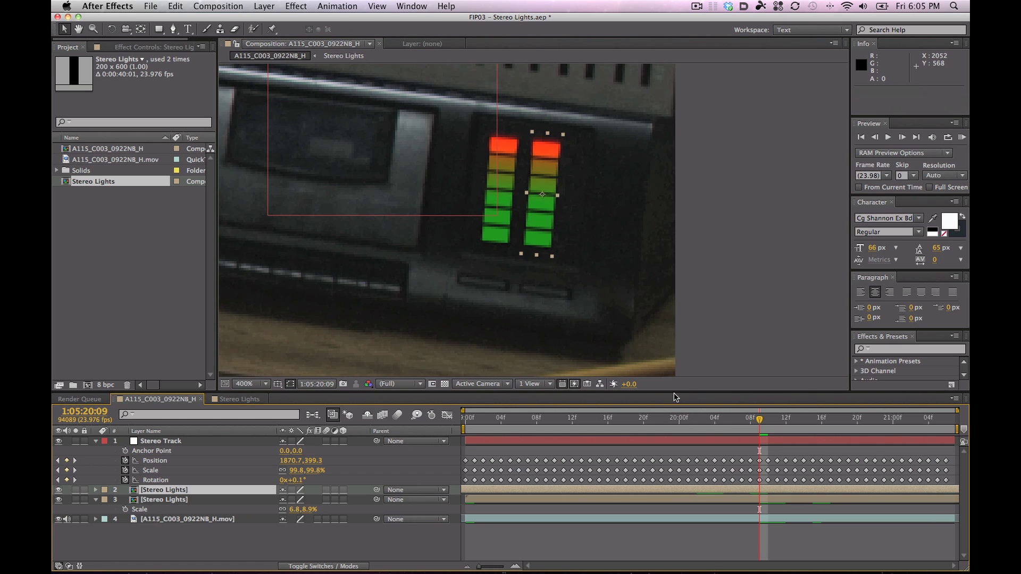
# Step: Nudge both Stereo Lights layers together to centre them in the display panel, and undo the trial rotation
pyautogui.keyDown('shift'); pyautogui.click(187, 501); pyautogui.keyUp('shift')
pyautogui.moveTo(549, 214); pyautogui.dragTo(550, 225)
pyautogui.press('w')
pyautogui.press('super+z')
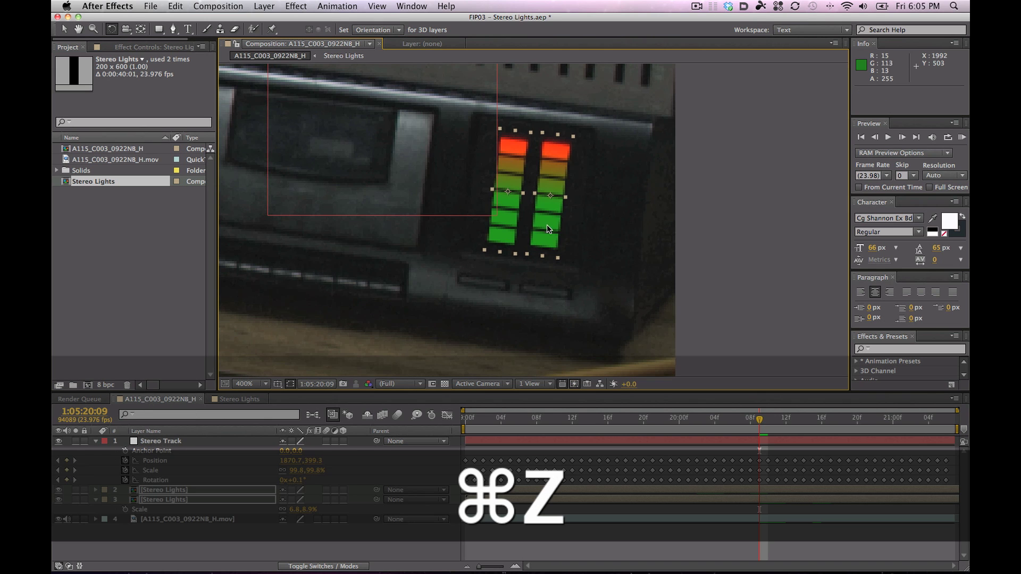
pyautogui.press('super+z')
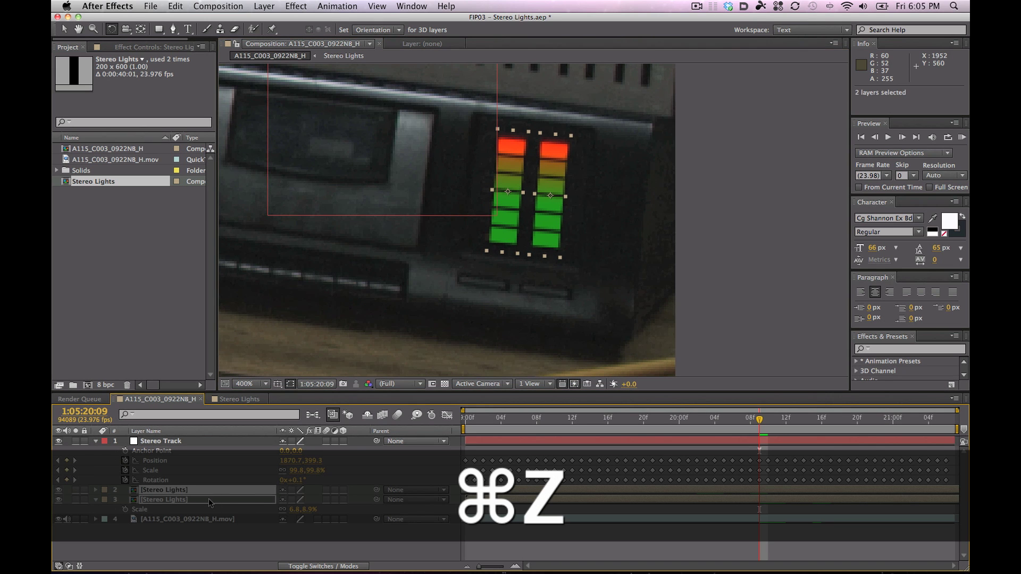
pyautogui.keyDown('super'); pyautogui.click(177, 500); pyautogui.keyUp('super')
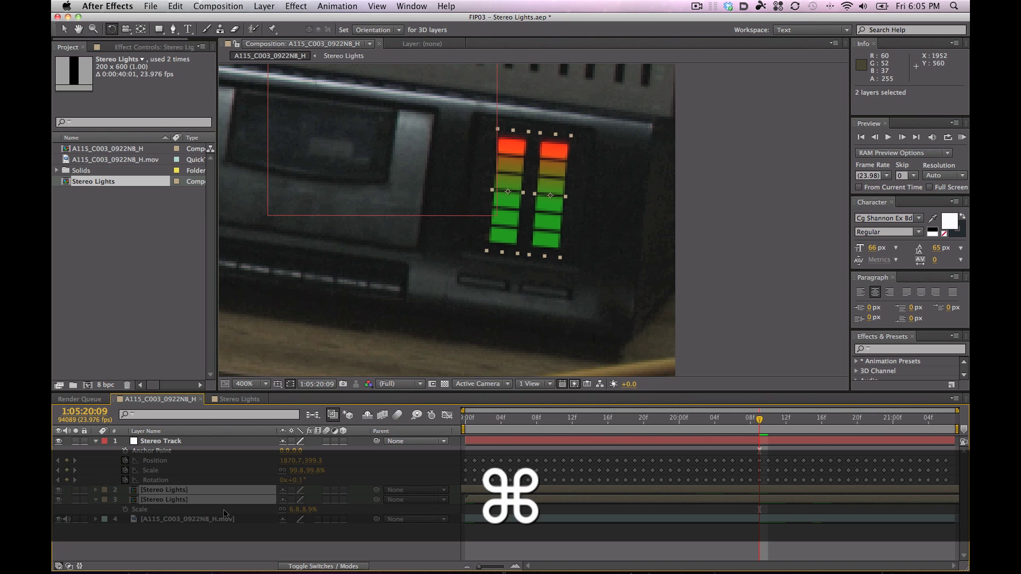
# Step: Create a null object directly below the Stereo Track layer and name it Light Placement
pyautogui.click(264, 6)
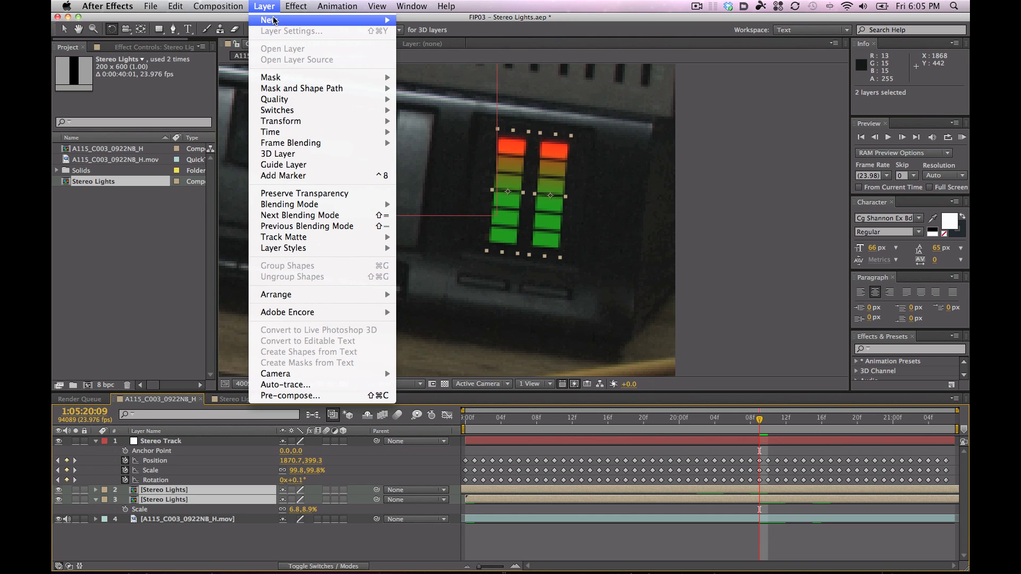
pyautogui.moveTo(282, 48)
pyautogui.click(436, 68)
pyautogui.moveTo(195, 443); pyautogui.dragTo(193, 494)
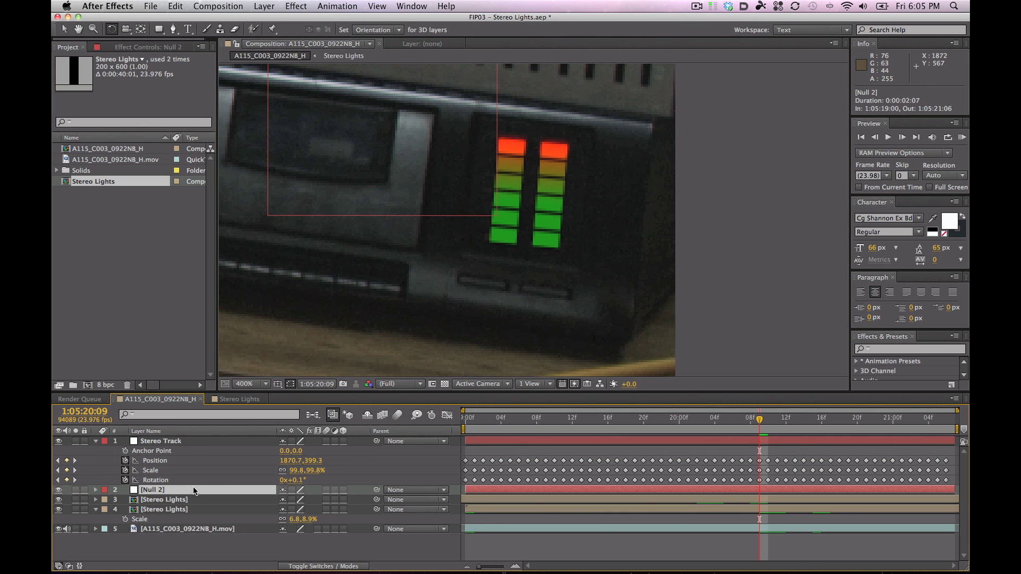
pyautogui.press('Return')
pyautogui.write('Lig')
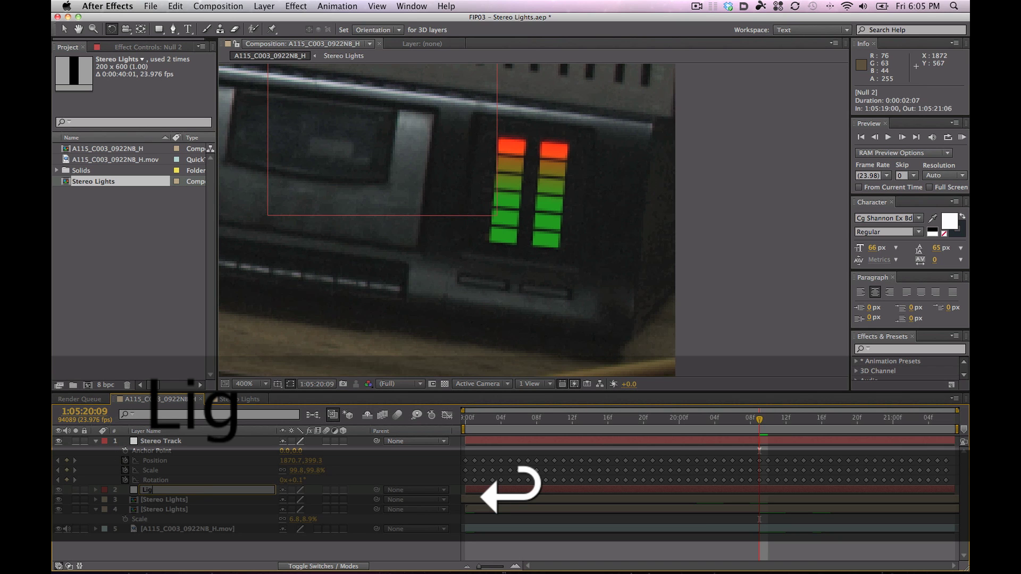
pyautogui.write('ht Placement')
pyautogui.press('Return')
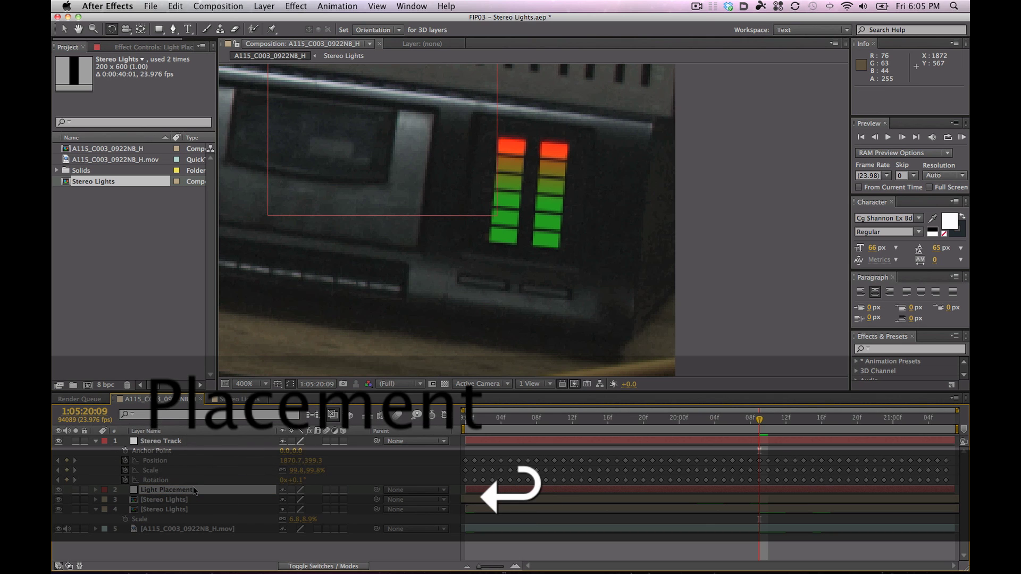
# Step: Move the Light Placement null so its upper-left corner sits on the two light columns
pyautogui.click(186, 500)
pyautogui.keyDown('super'); pyautogui.click(219, 509); pyautogui.keyUp('super')
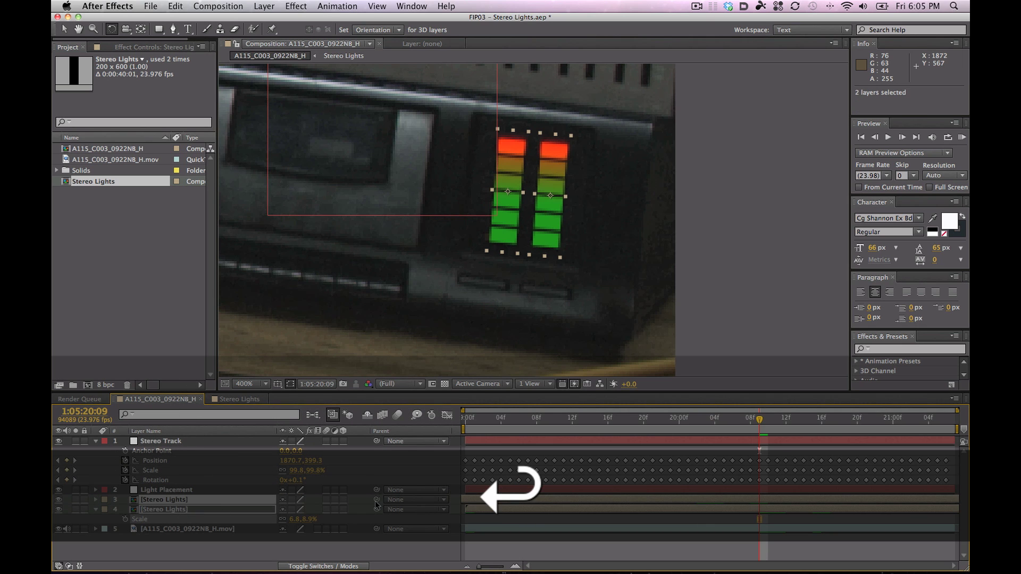
pyautogui.click(178, 492)
pyautogui.press(',')
pyautogui.press(',')
pyautogui.press(',')
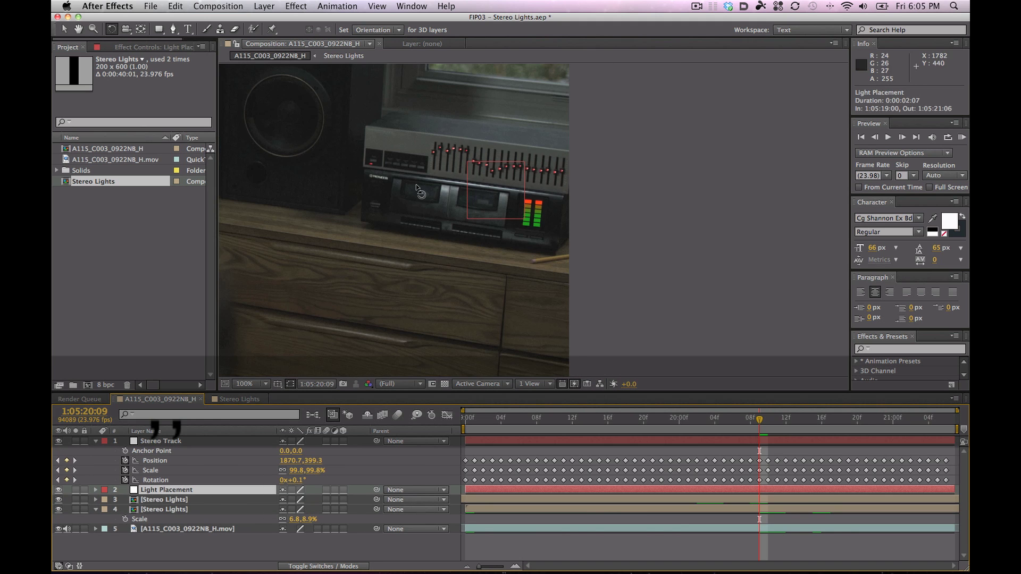
pyautogui.press('v')
pyautogui.moveTo(260, 227); pyautogui.dragTo(524, 220)
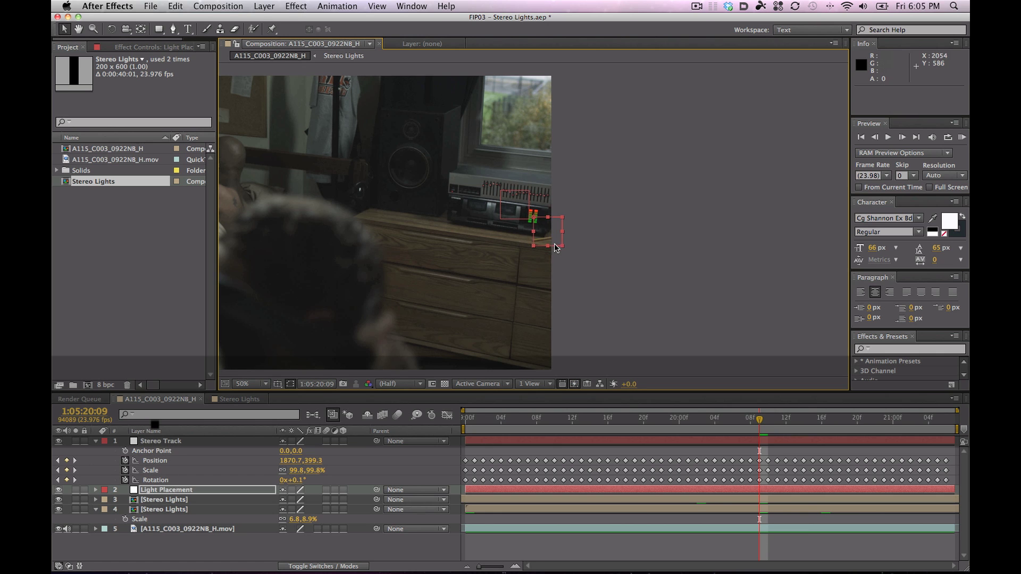
# Step: Parent both Stereo Lights layers to the Light Placement null
pyautogui.press('.')
pyautogui.press('.')
pyautogui.press('.')
pyautogui.click(180, 499)
pyautogui.keyDown('super'); pyautogui.click(181, 510); pyautogui.keyUp('super')
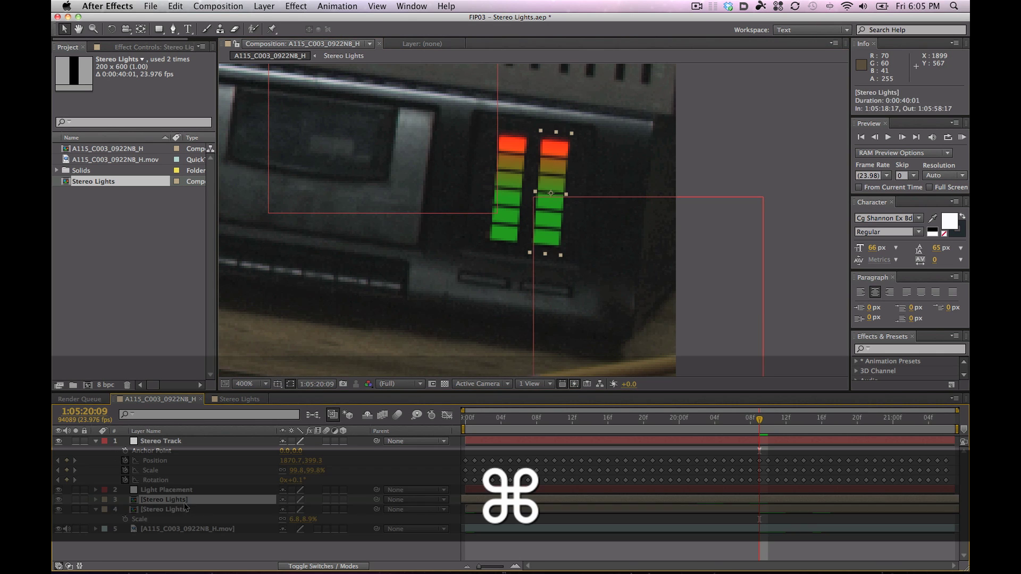
pyautogui.moveTo(377, 510); pyautogui.dragTo(170, 490)
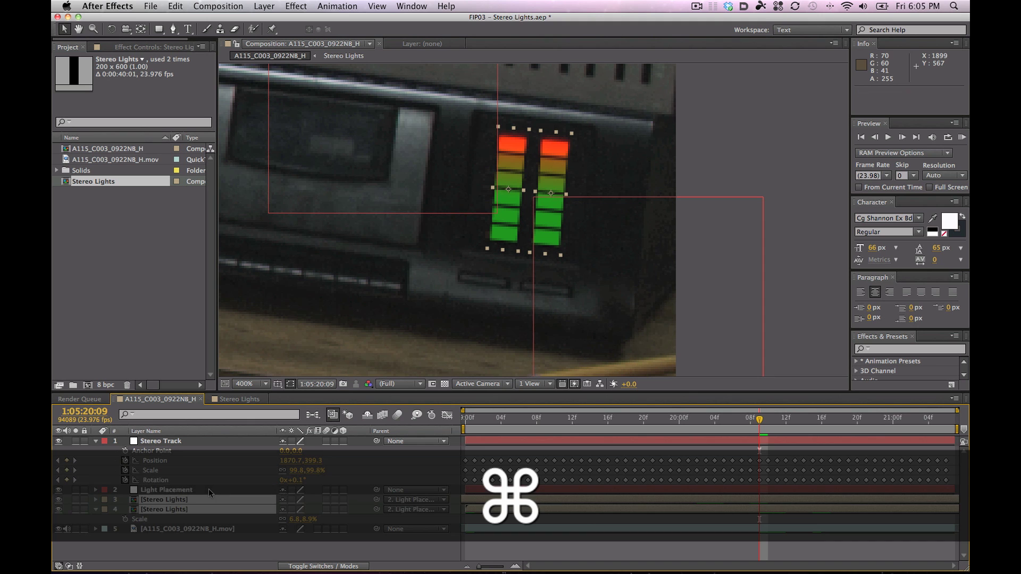
# Step: Rotate the Light Placement null slightly clockwise and move it to position 1987.0, 491.2 to align the light columns with the display
pyautogui.click(197, 491)
pyautogui.press('r')
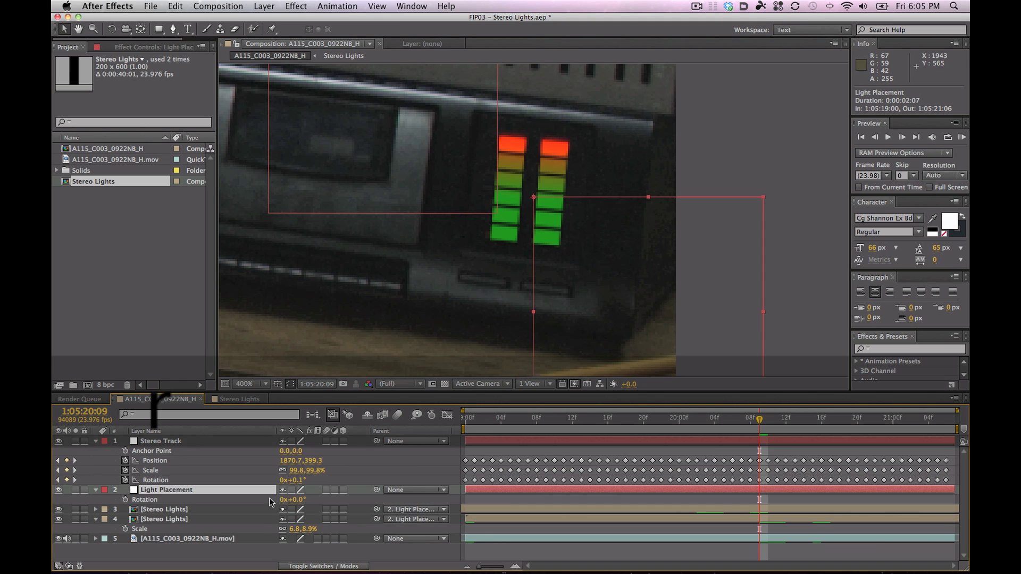
pyautogui.moveTo(298, 501); pyautogui.dragTo(300, 502)
pyautogui.press('p')
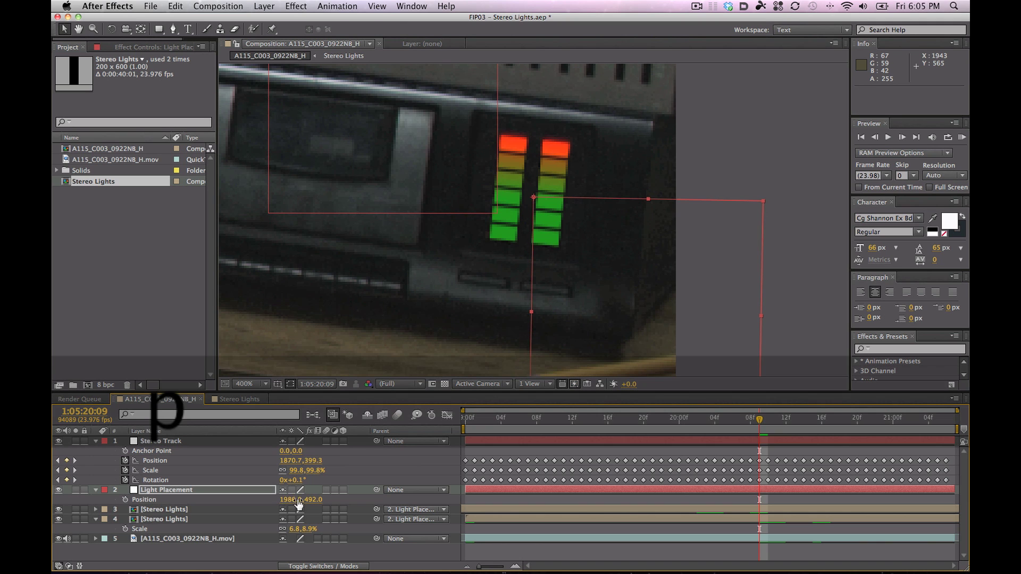
pyautogui.moveTo(619, 245)
pyautogui.mouseDown()
pyautogui.moveTo(644, 244)
pyautogui.moveTo(620, 244)
pyautogui.mouseUp()
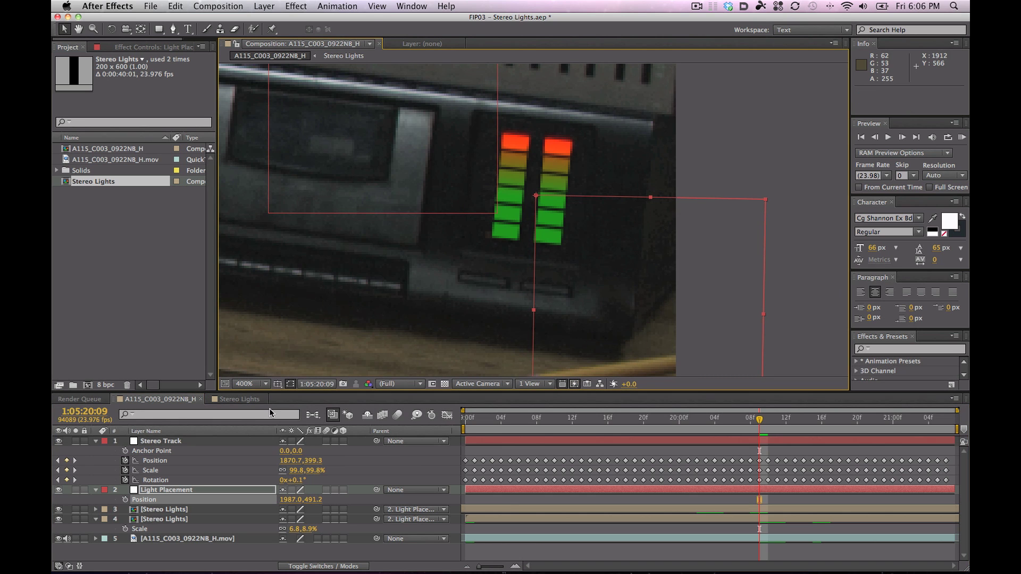
# Step: Reveal the opacity of both Stereo Lights layers and set it to 80%
pyautogui.click(164, 519)
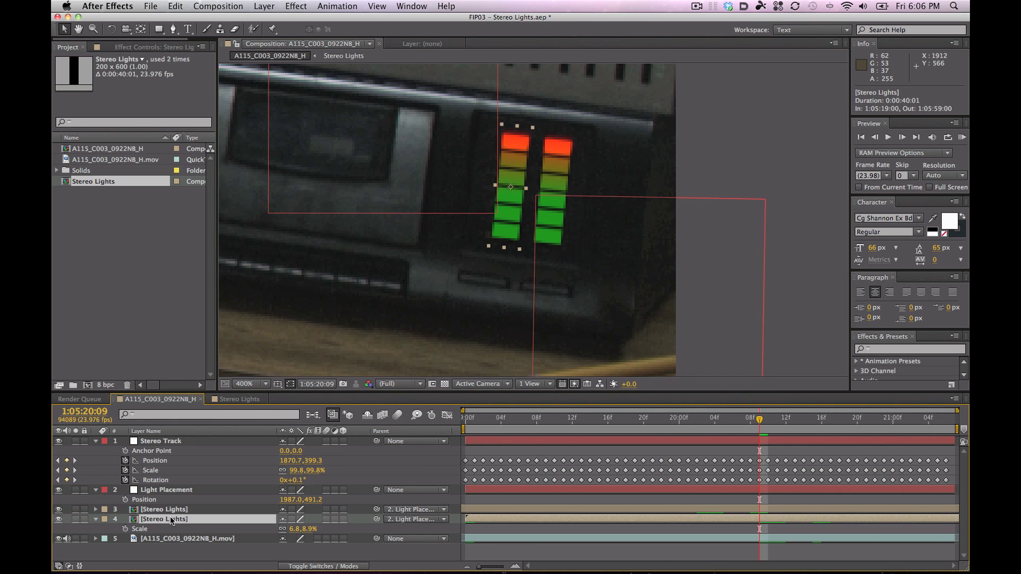
pyautogui.keyDown('super'); pyautogui.click(172, 509); pyautogui.keyUp('super')
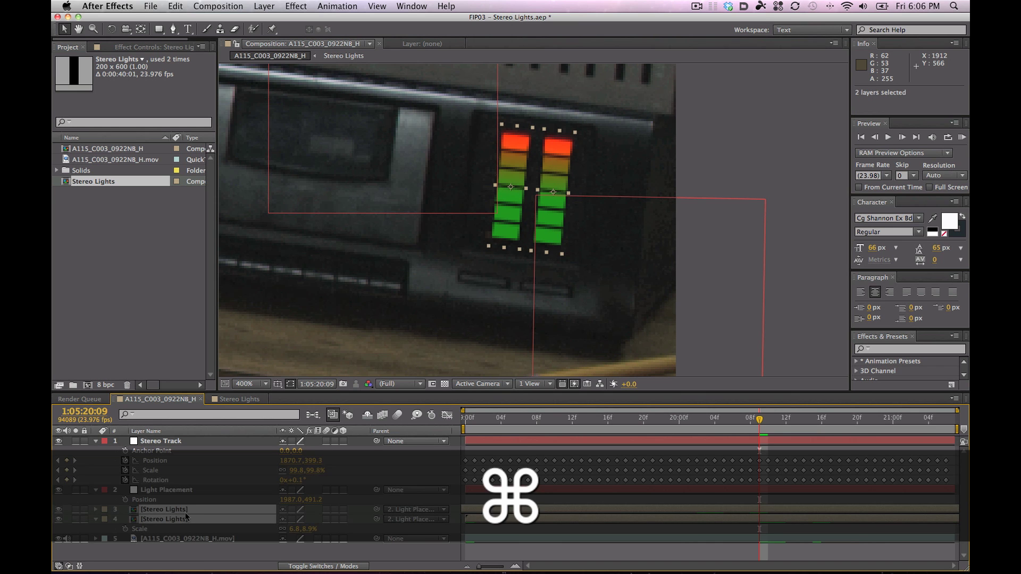
pyautogui.press('t')
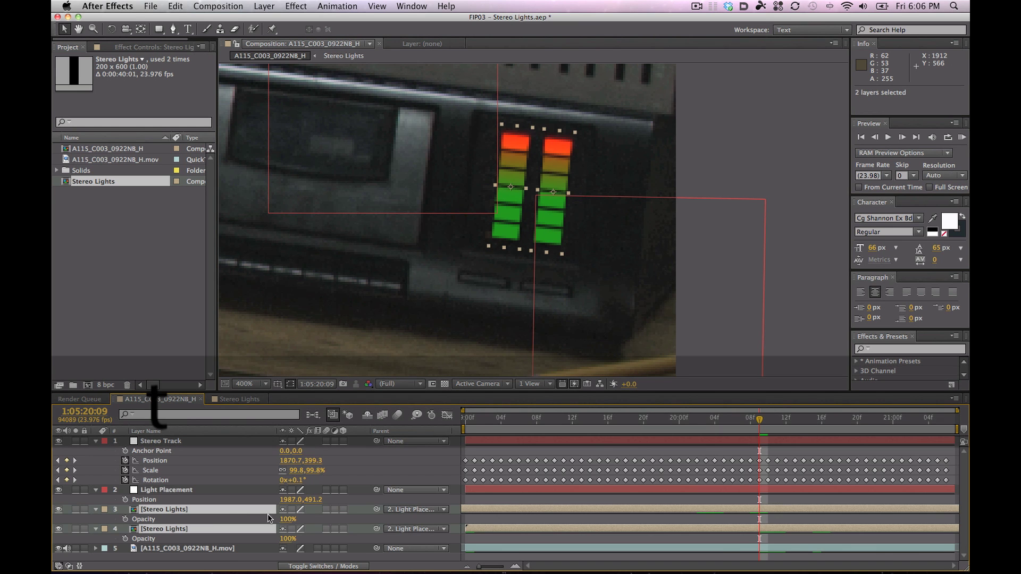
pyautogui.hotkey('alt', 'shift', 't')
pyautogui.click(286, 520)
pyautogui.write('80')
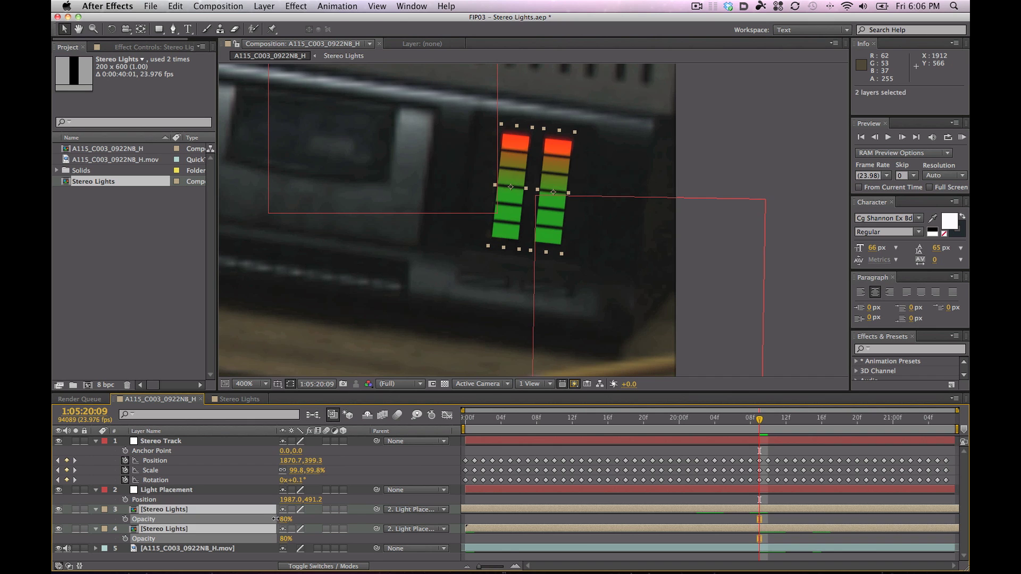
pyautogui.press('Return')
# Step: Try a dimmer look by scrubbing both Stereo Lights layers' opacity, and set it to 60%
pyautogui.moveTo(286, 520)
pyautogui.mouseDown()
pyautogui.moveTo(274, 520)
pyautogui.moveTo(299, 522)
pyautogui.mouseUp()
pyautogui.click(287, 520)
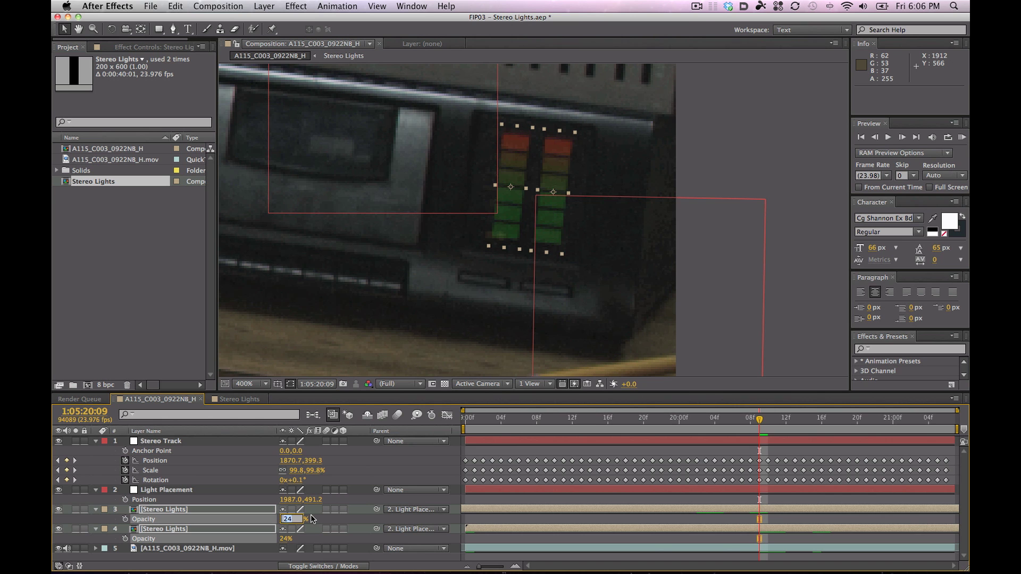
pyautogui.write('60')
pyautogui.press('Return')
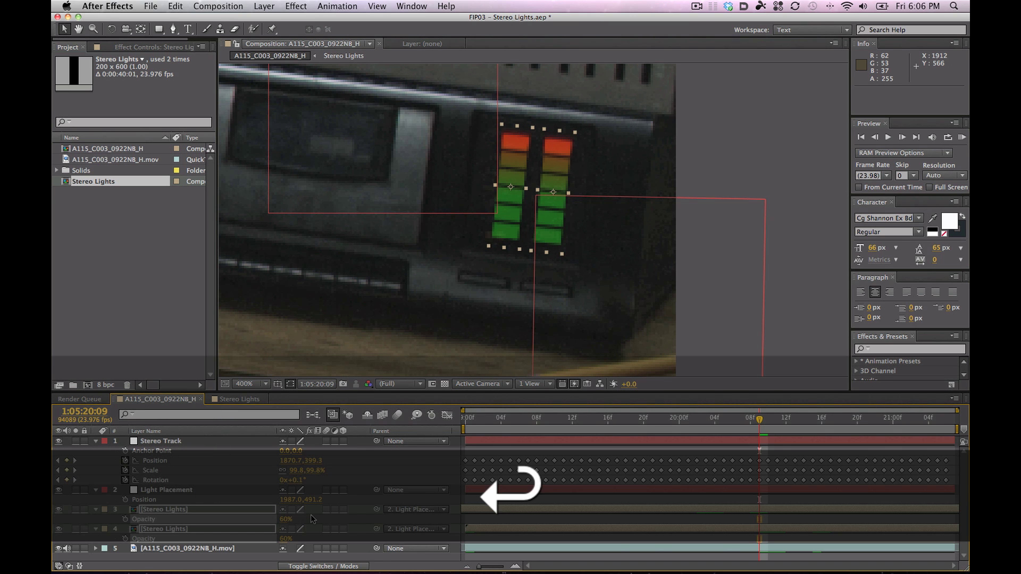
# Step: Set the opacity of both Stereo Lights layers to 40% and check the lights in the full frame
pyautogui.click(280, 519)
pyautogui.write('40')
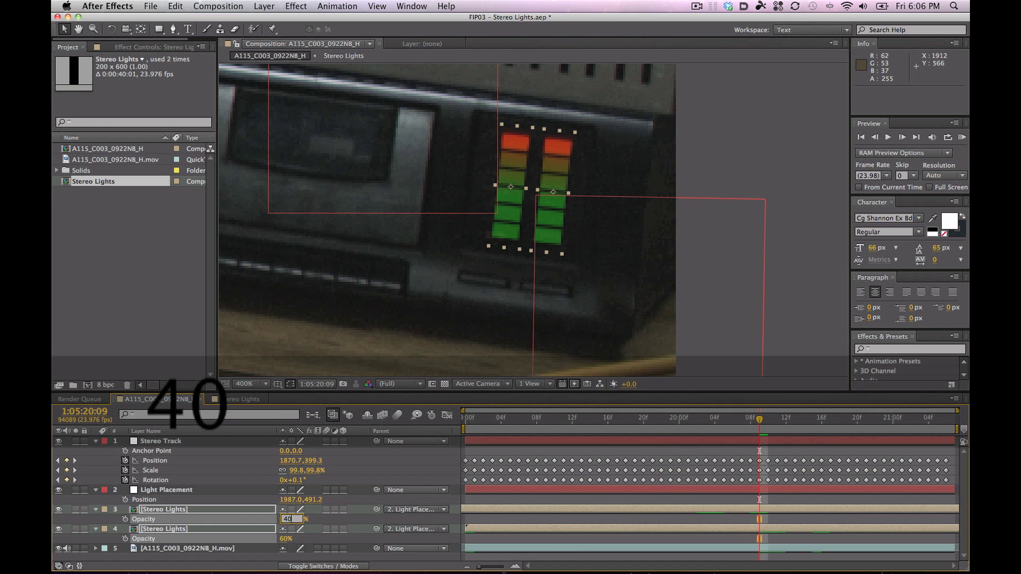
pyautogui.press('Return')
pyautogui.press(',')
pyautogui.press(',')
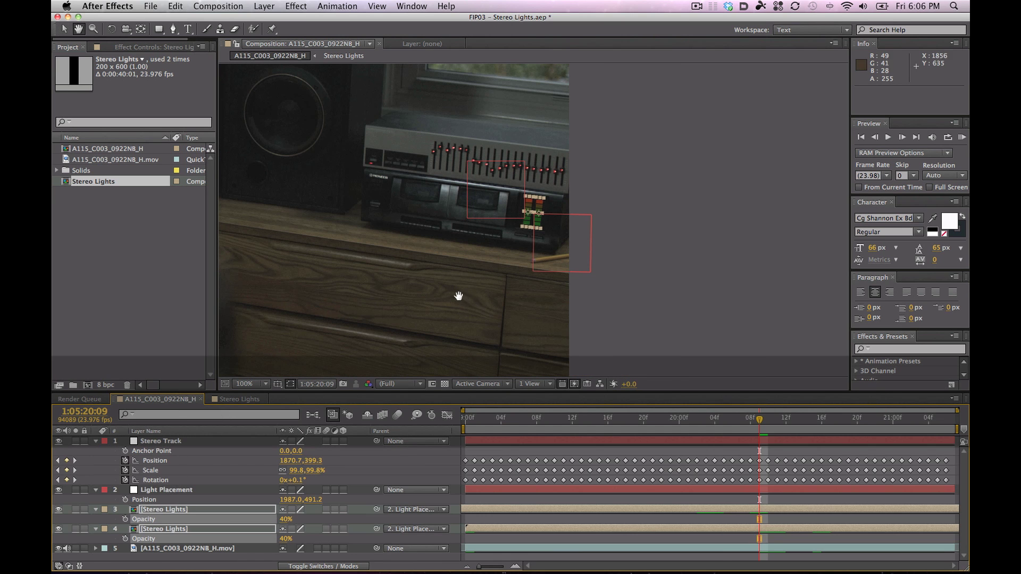
pyautogui.press(',')
pyautogui.press(',')
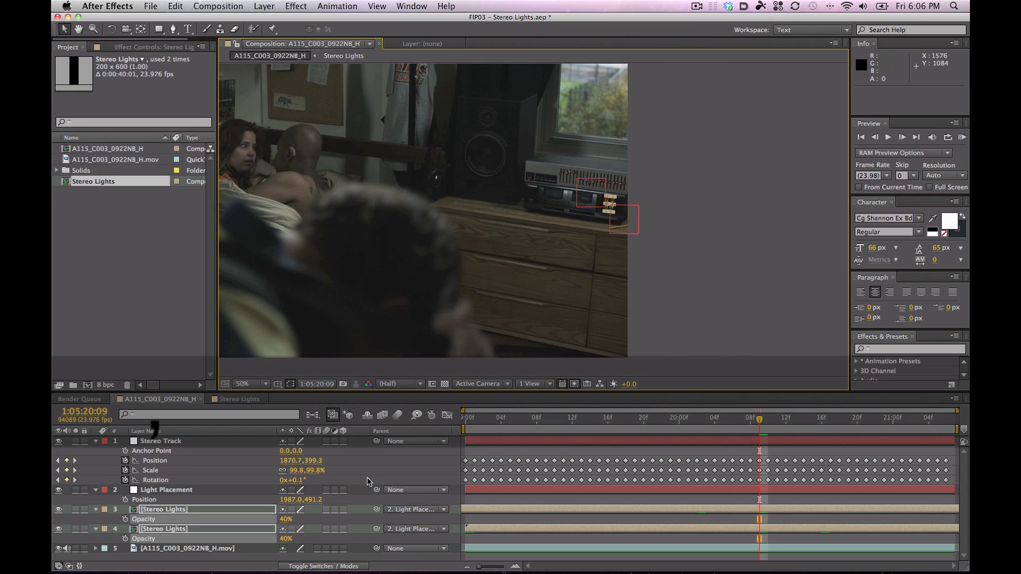
# Step: Deselect all layers and hide the Stereo Track and Light Placement nulls
pyautogui.press('F2')
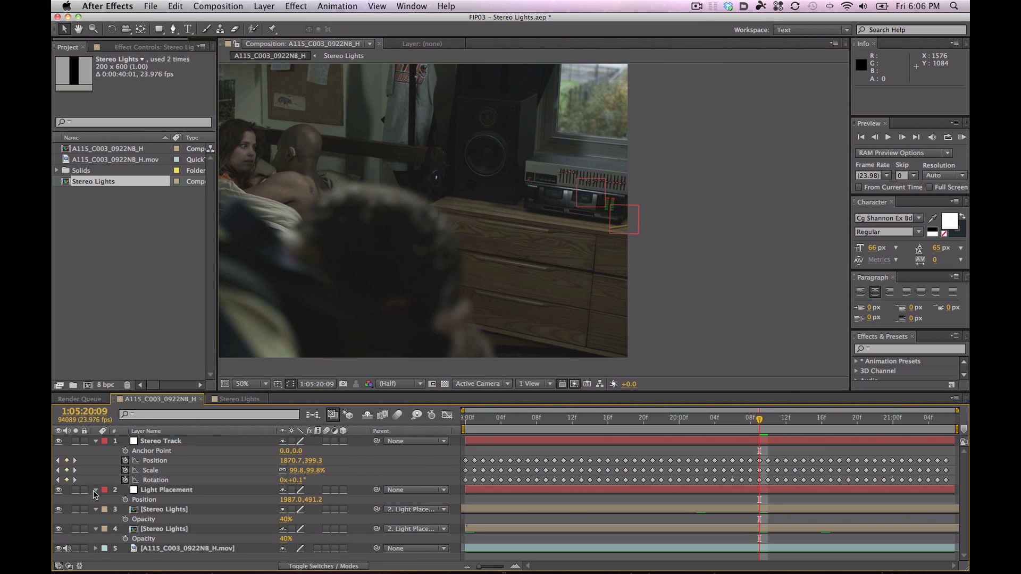
pyautogui.click(59, 490)
# Step: Try shifting the Light Placement null horizontally to test that it carries the lights, and undo the move
pyautogui.click(184, 492)
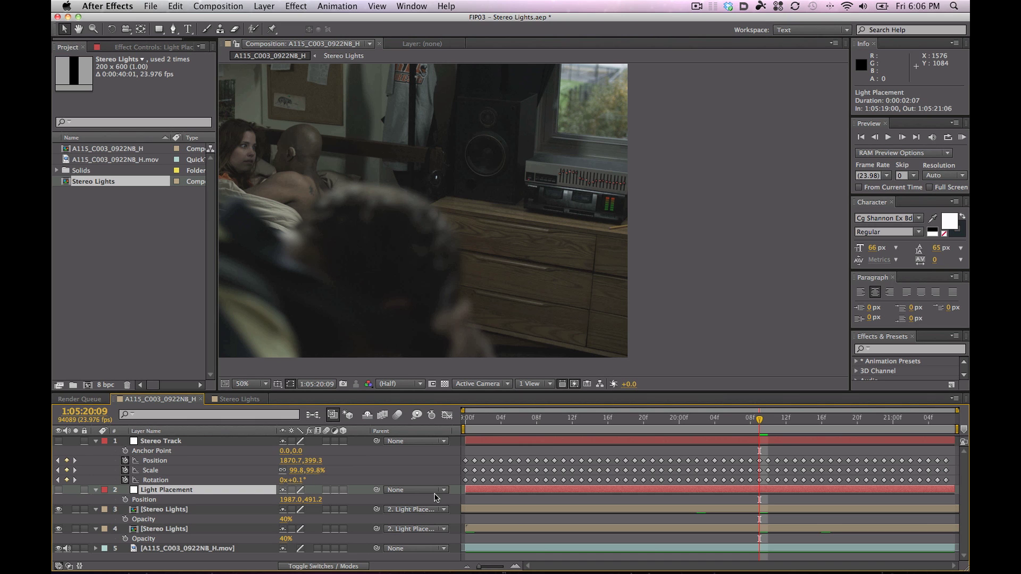
pyautogui.moveTo(279, 502); pyautogui.dragTo(274, 501)
pyautogui.press('super+z')
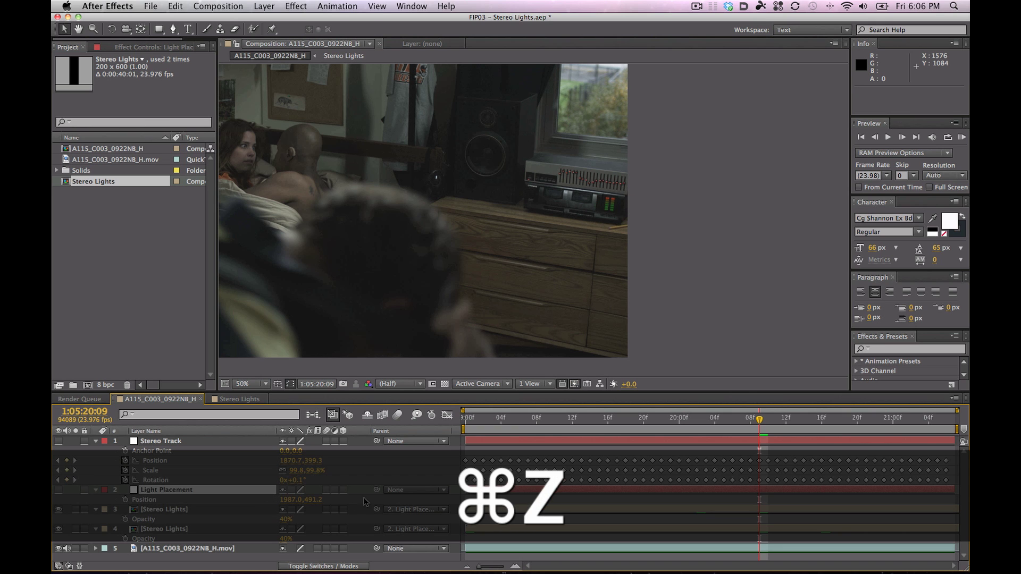
# Step: Parent the Light Placement null to the Stereo Track layer and play a RAM preview of the tracked lights
pyautogui.moveTo(379, 492); pyautogui.dragTo(165, 443)
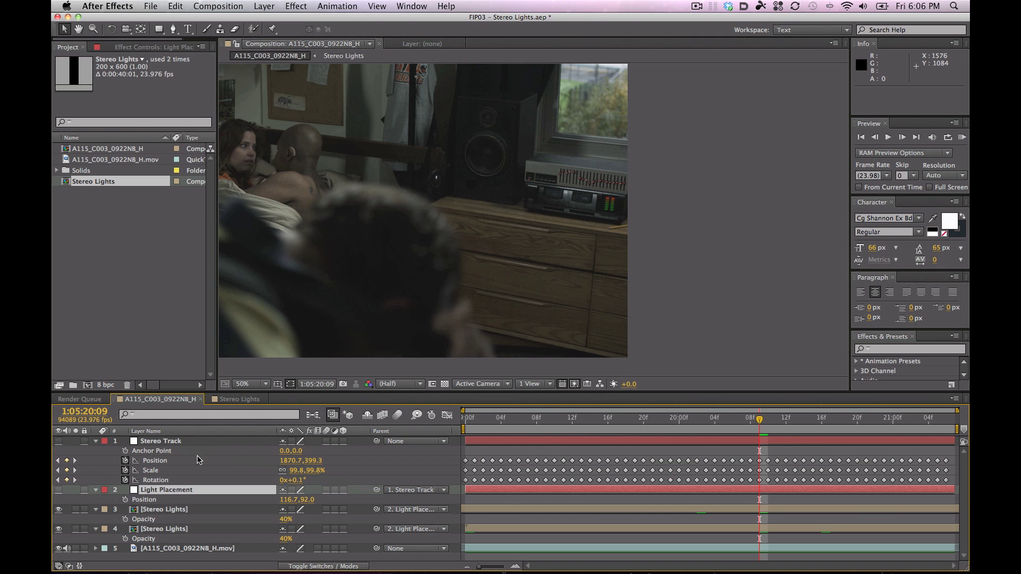
pyautogui.click(177, 491)
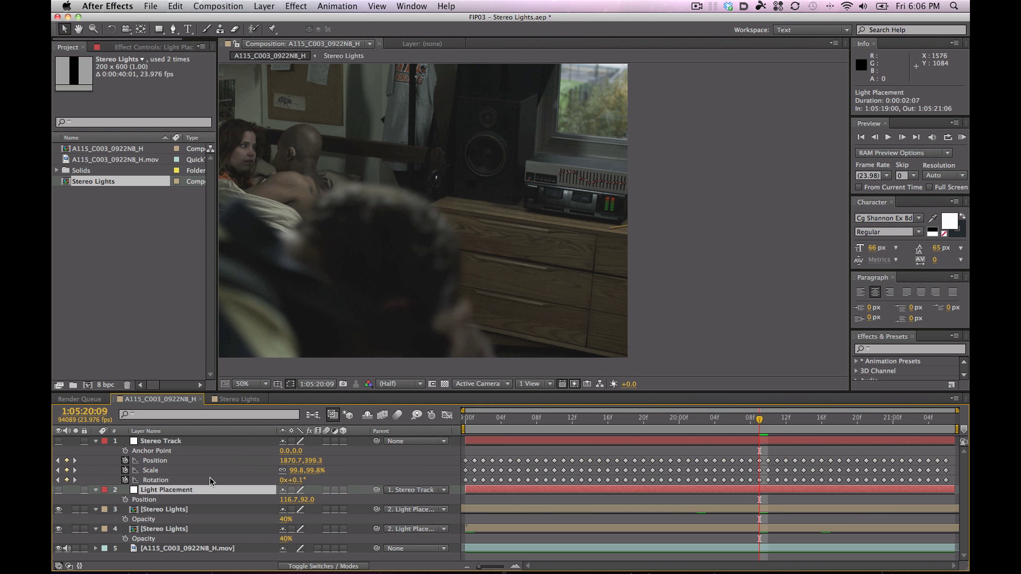
pyautogui.press('KP_0')
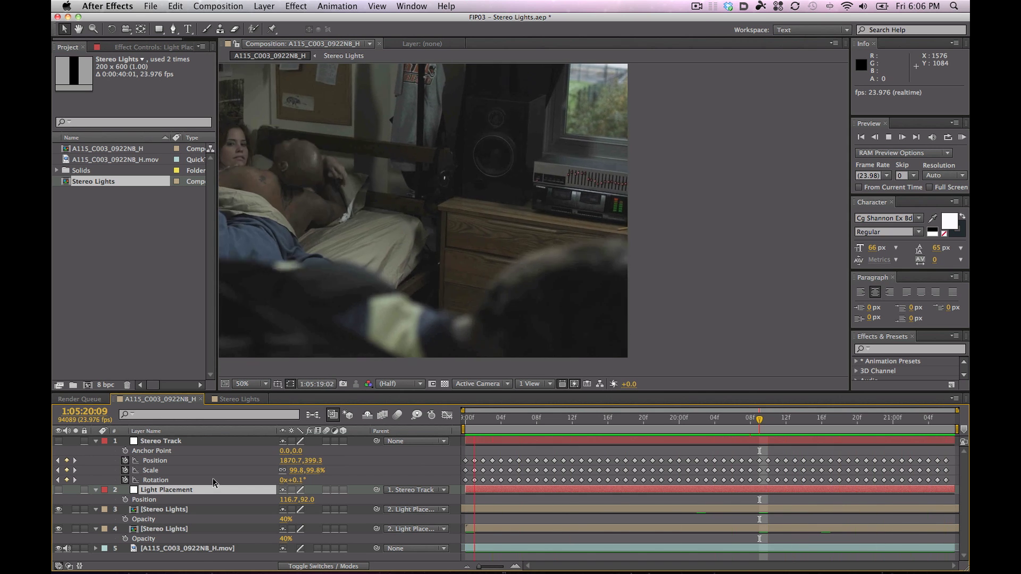
# Step: Apply a Hue/Saturation effect to the upper Stereo Lights layer, after previewing the composite
pyautogui.press('space')
pyautogui.moveTo(353, 273); pyautogui.dragTo(529, 287)
pyautogui.press('space')
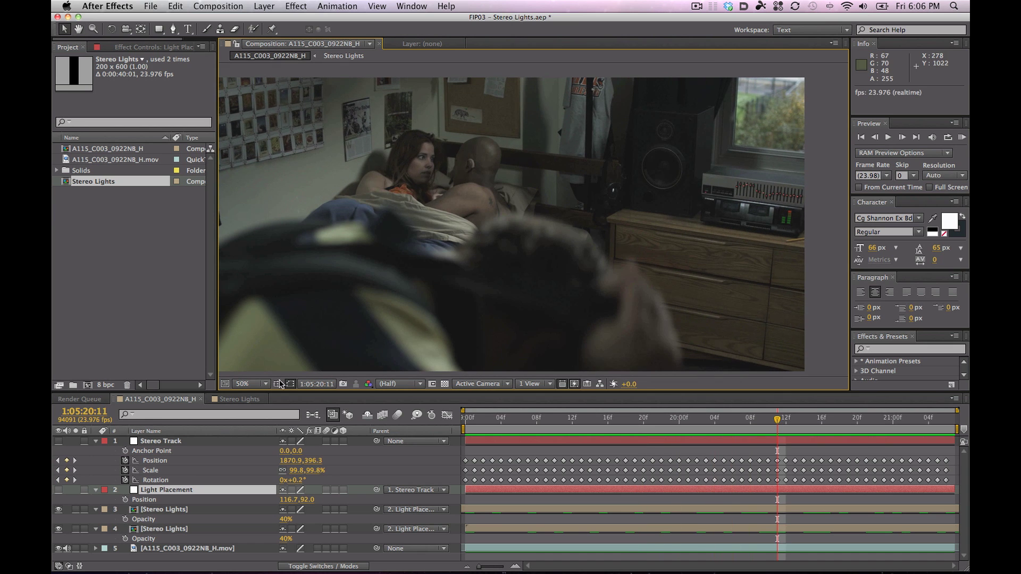
pyautogui.click(183, 510)
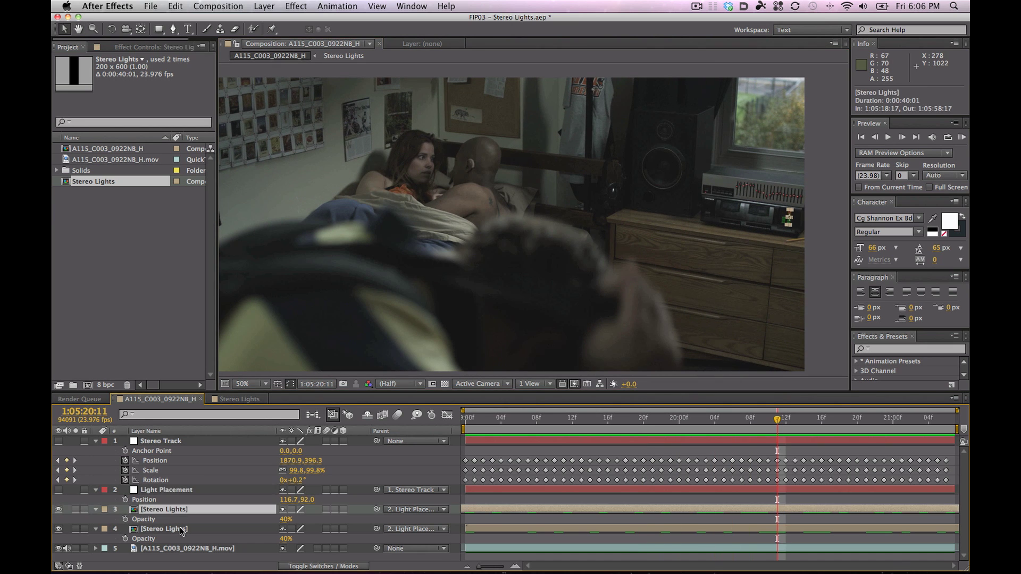
pyautogui.click(181, 530)
pyautogui.click(196, 490)
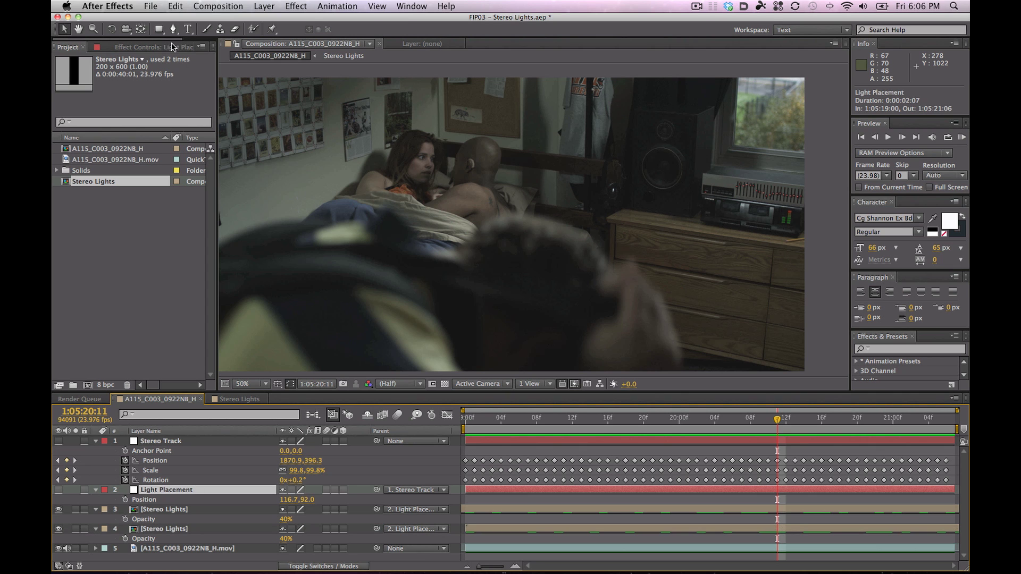
pyautogui.click(151, 47)
pyautogui.rightClick(123, 106)
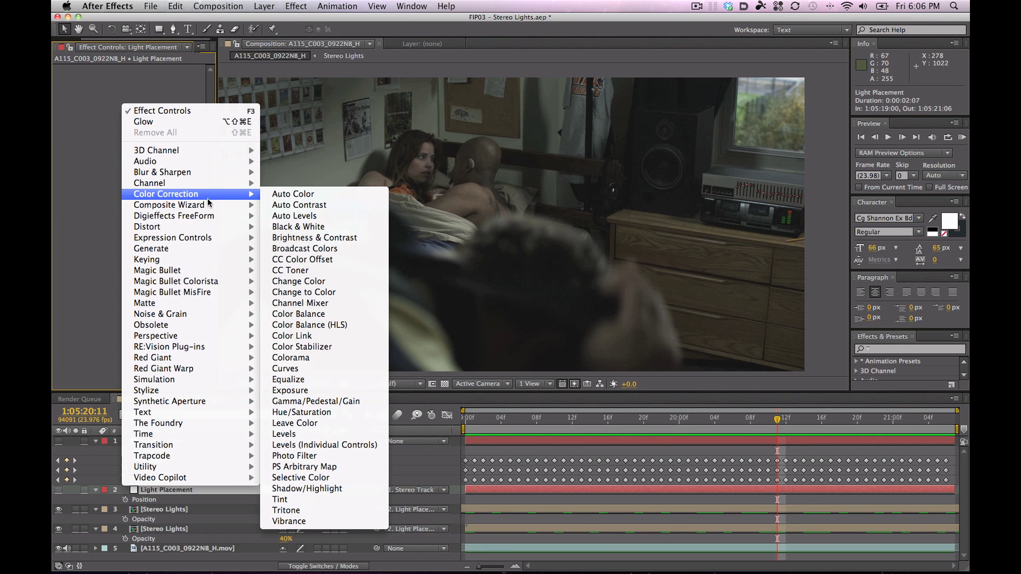
pyautogui.press('super+x')
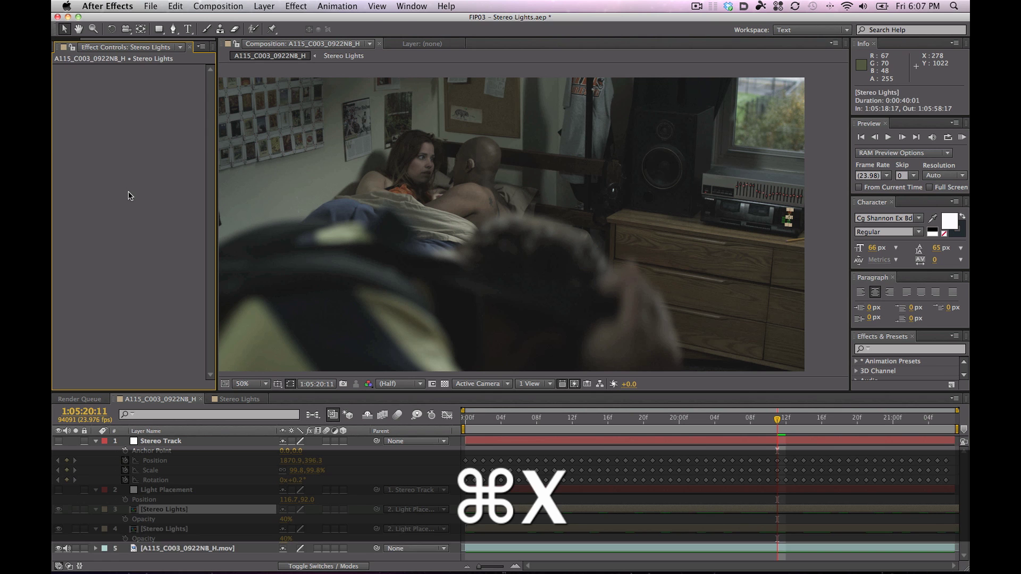
pyautogui.press('super+v')
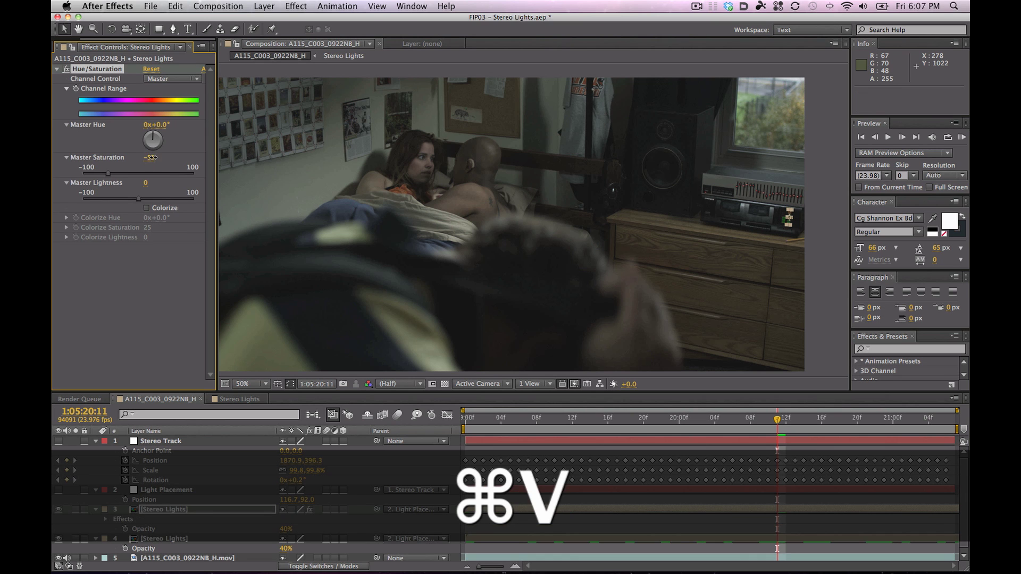
# Step: Set the effect's Master Saturation to -50, copy the Hue/Saturation effect to the other Stereo Lights layer and preview the shot
pyautogui.moveTo(151, 157); pyautogui.dragTo(152, 158)
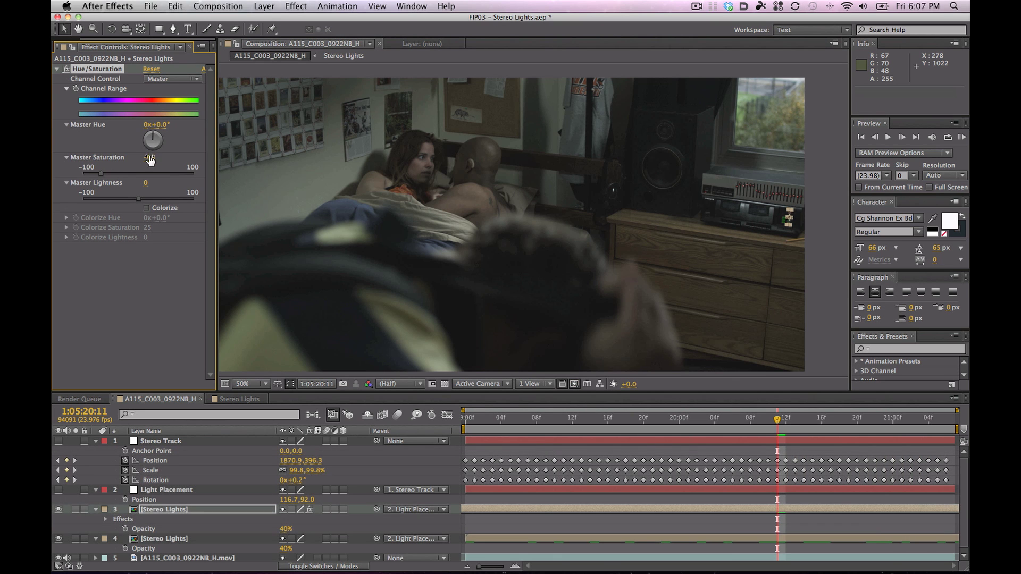
pyautogui.write('-50')
pyautogui.press('Return')
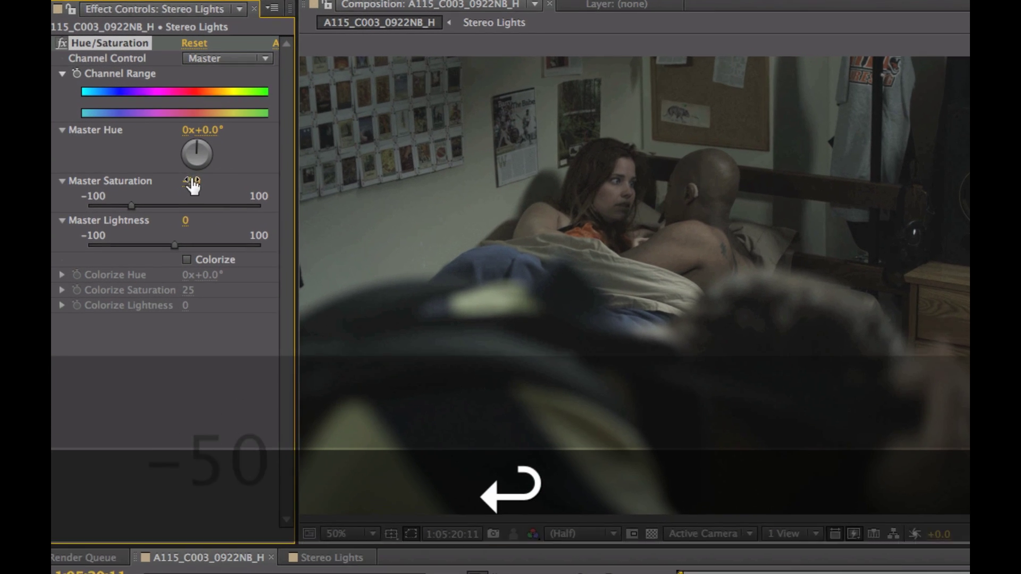
pyautogui.press('super+c')
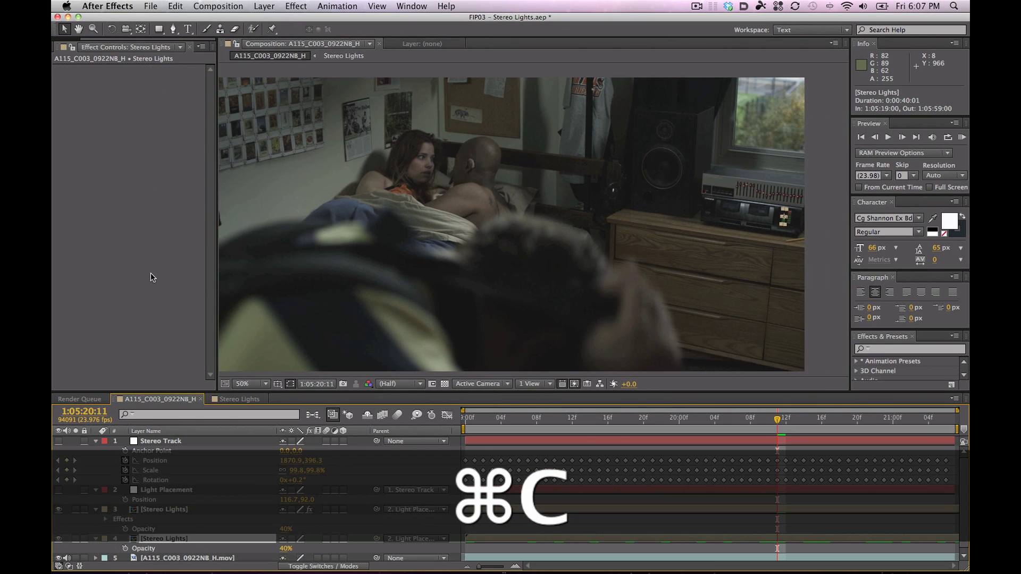
pyautogui.press('super+v')
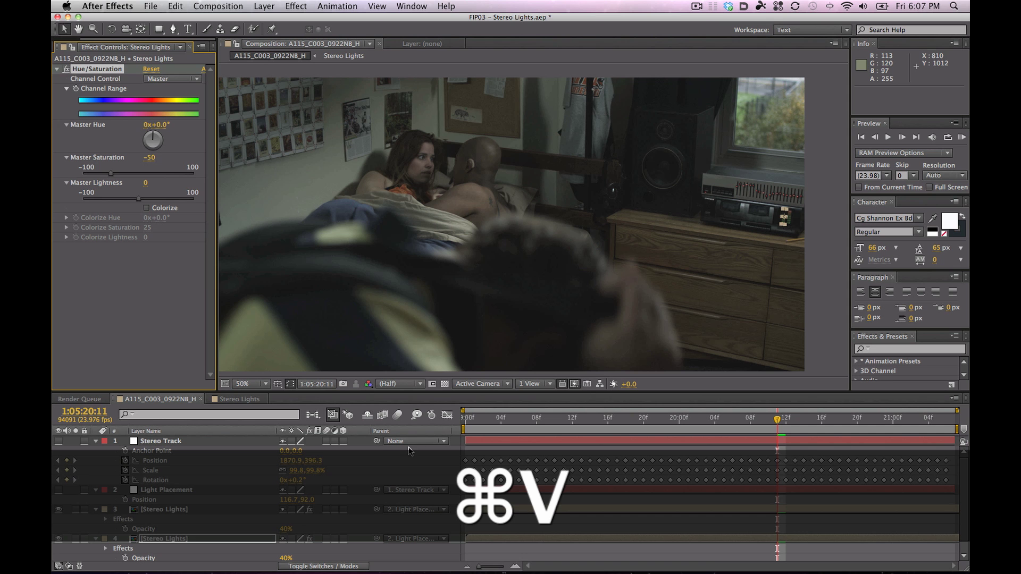
pyautogui.press('h')
pyautogui.press('space')
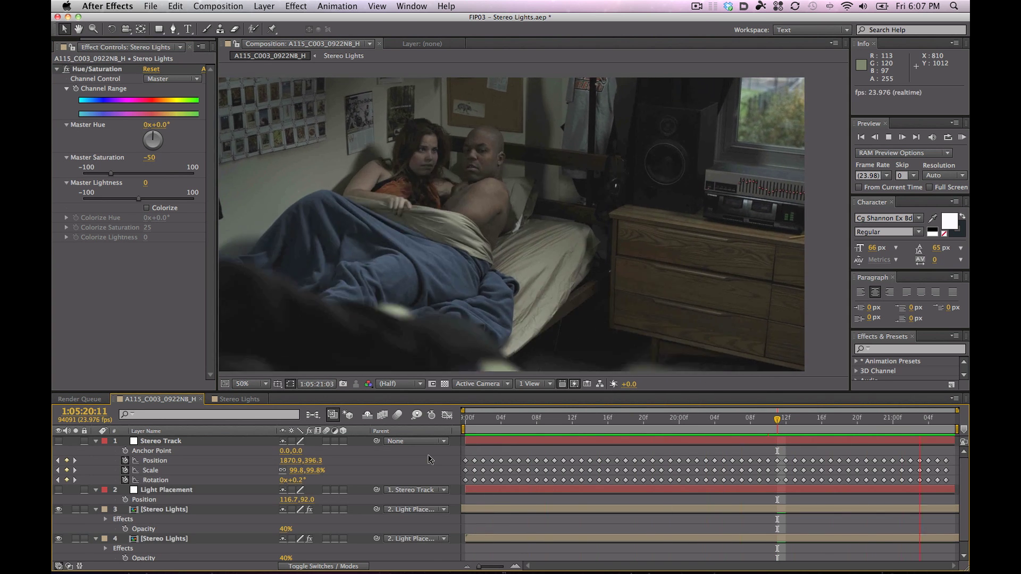
pyautogui.press('space')
# Step: Set the Light Placement null's vertical position to 98.0 and play back the shot to check the stereo lights
pyautogui.moveTo(622, 424); pyautogui.dragTo(572, 424)
pyautogui.click(177, 489)
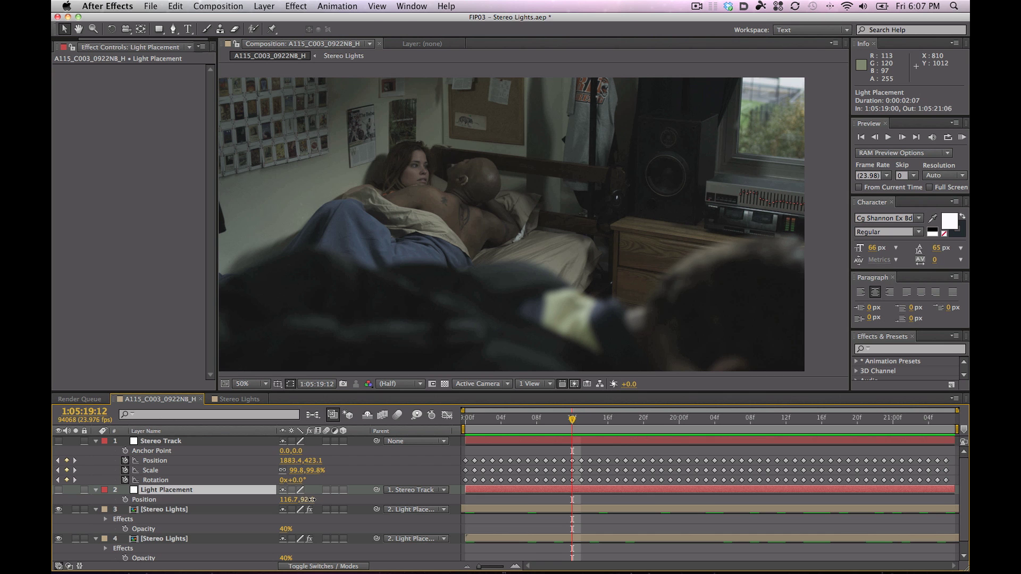
pyautogui.moveTo(312, 500); pyautogui.dragTo(317, 499)
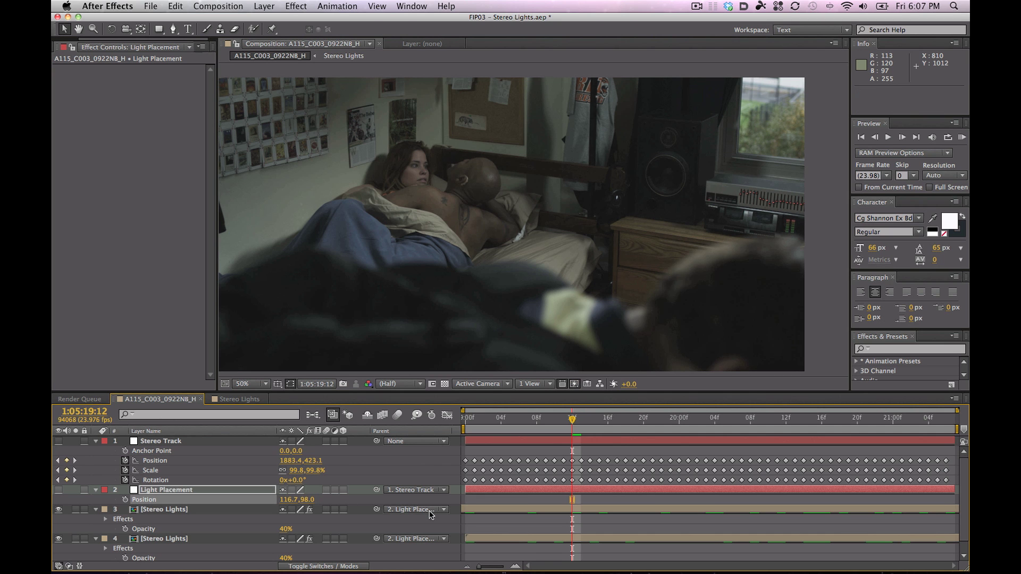
pyautogui.press('space')
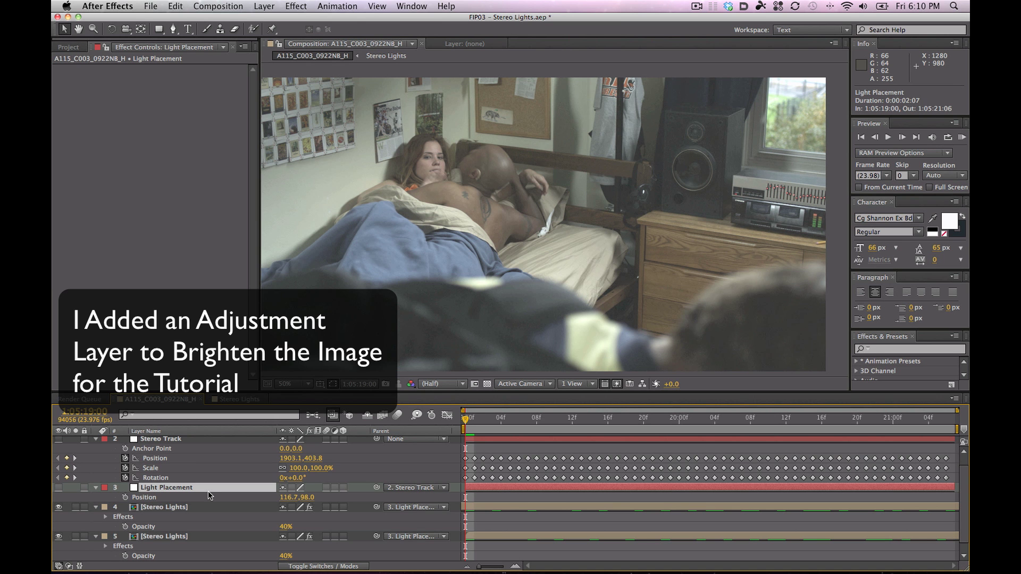
pyautogui.press('space')
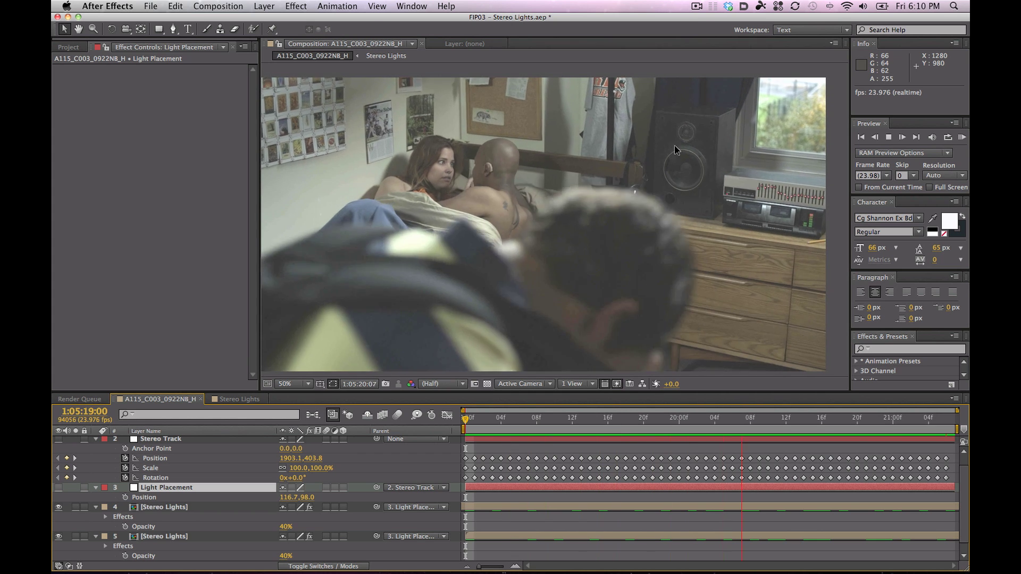
pyautogui.press('space')
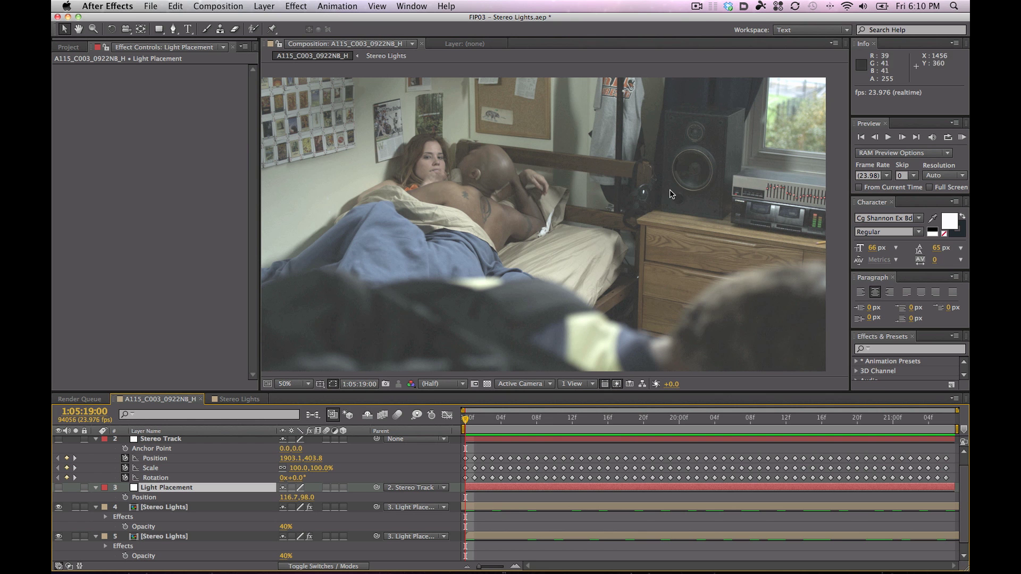
pyautogui.press('space')
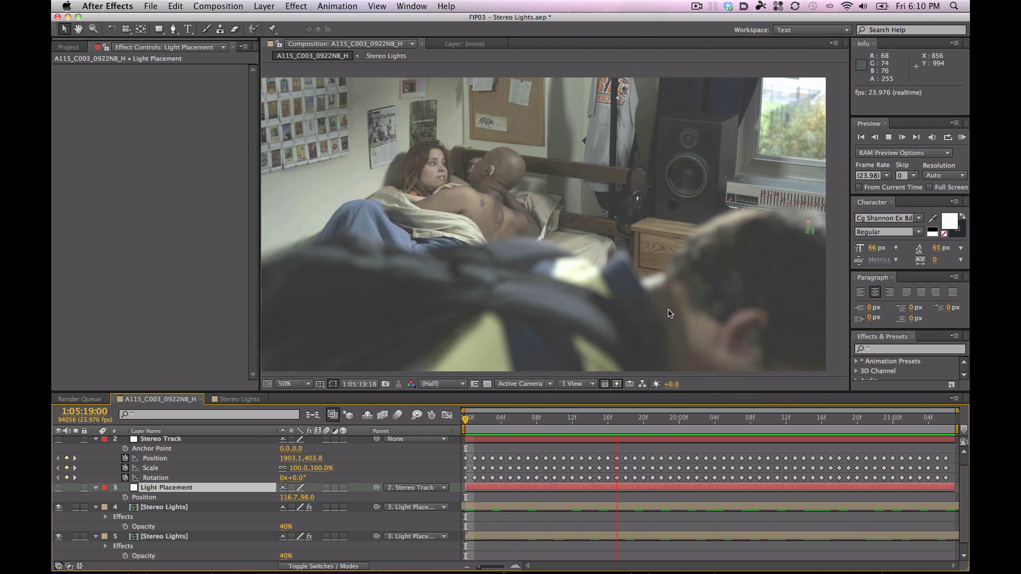
pyautogui.press('space')
# Step: Motion-track the footage layer's position forward, with an enlarged Track Point 1 placed over the speaker's upper cone, and review the track
pyautogui.scroll(-1, 169, 524)
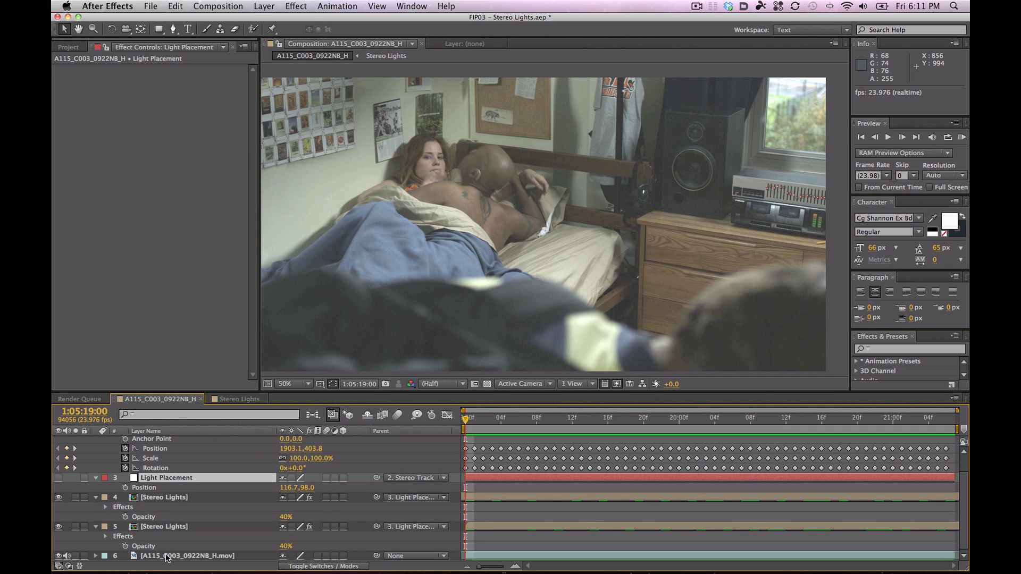
pyautogui.rightClick(166, 557)
pyautogui.click(240, 511)
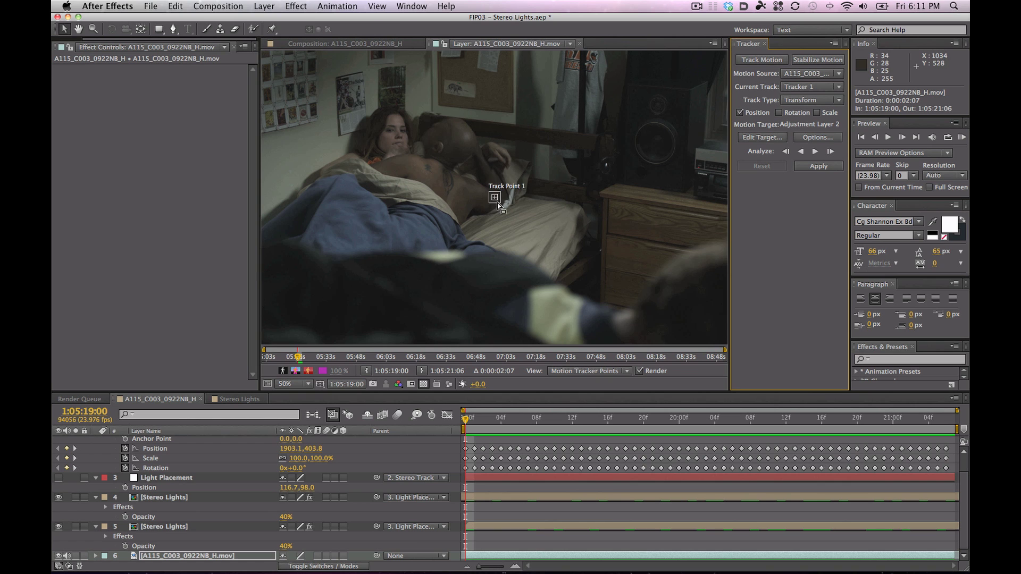
pyautogui.moveTo(497, 200); pyautogui.dragTo(693, 133)
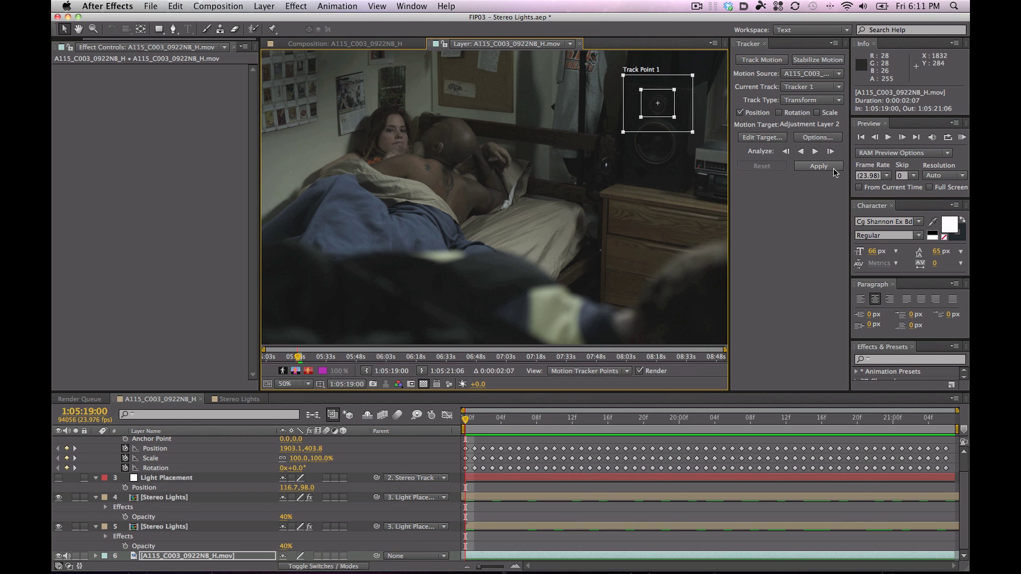
pyautogui.click(816, 152)
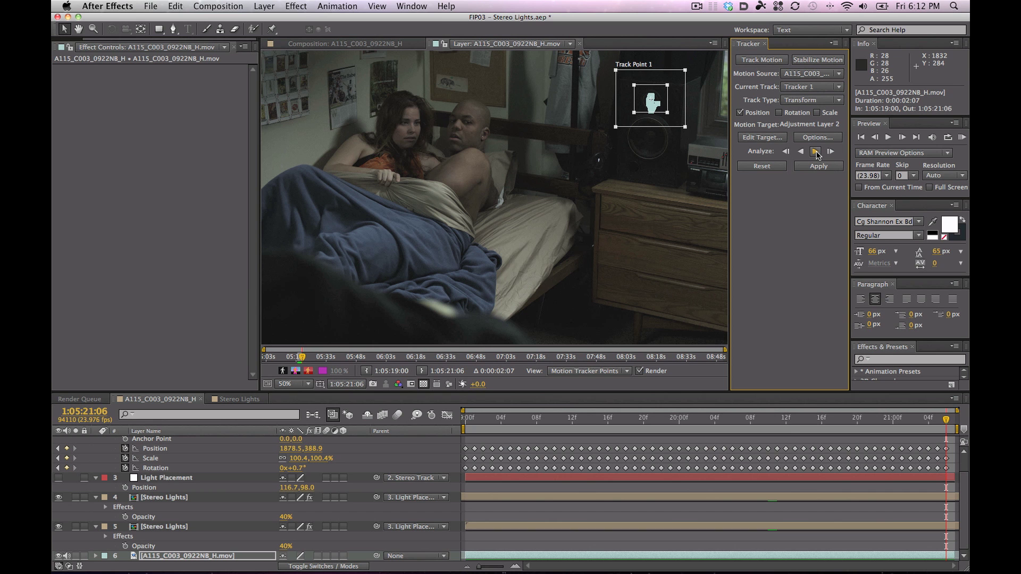
pyautogui.moveTo(919, 416); pyautogui.dragTo(954, 418)
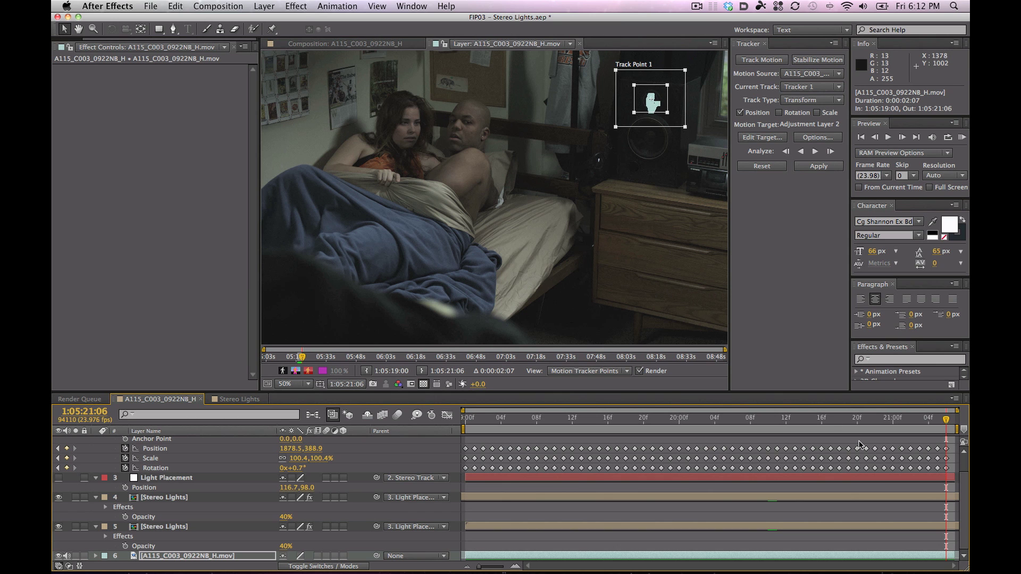
pyautogui.moveTo(948, 430); pyautogui.dragTo(836, 422)
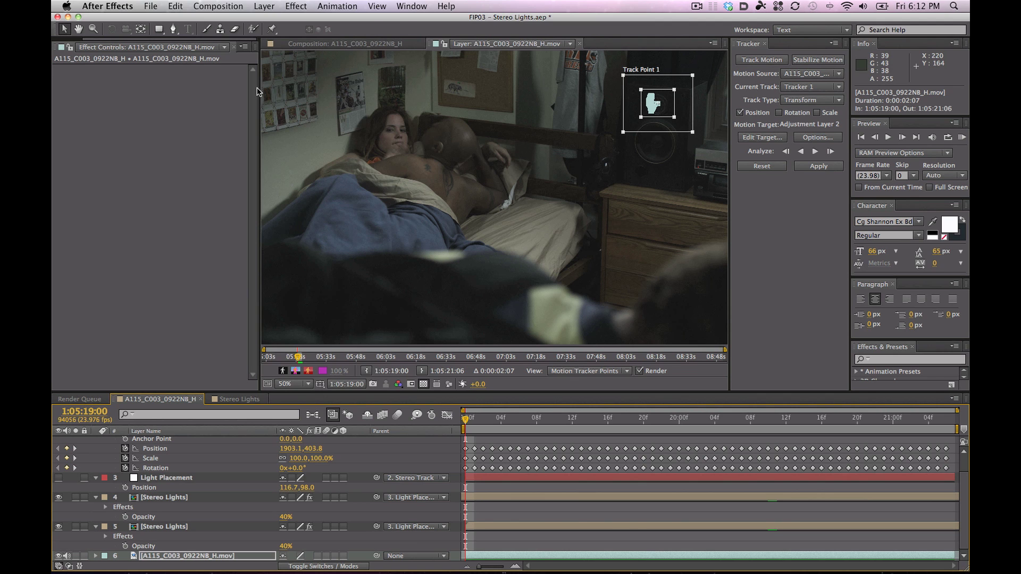
# Step: Create a null object, rename it Speaker Track and place it directly below Adjustment Layer 2
pyautogui.click(264, 6)
pyautogui.moveTo(276, 20)
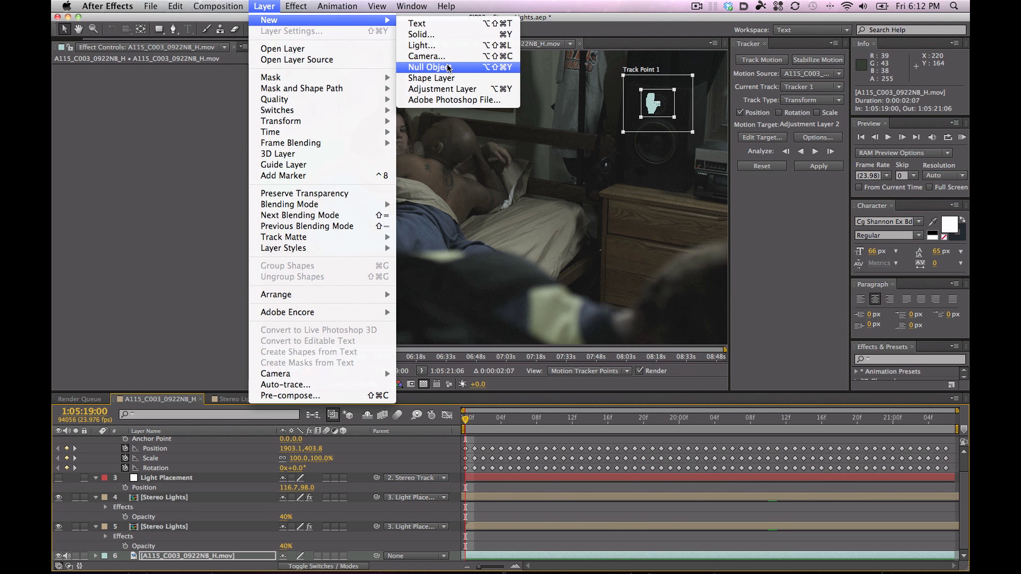
pyautogui.click(447, 67)
pyautogui.doubleClick(166, 440)
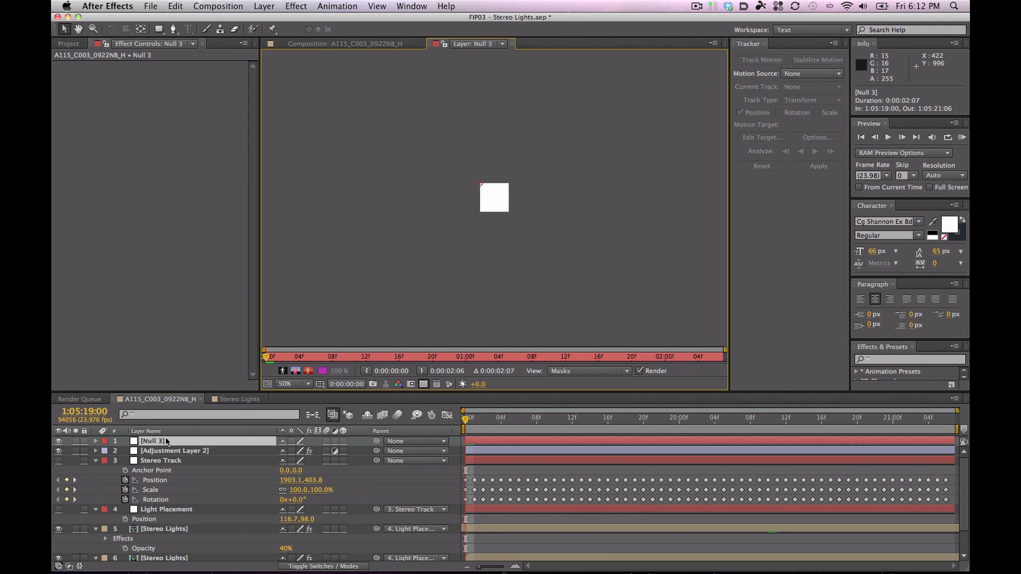
pyautogui.click(160, 460)
pyautogui.press('super+Up')
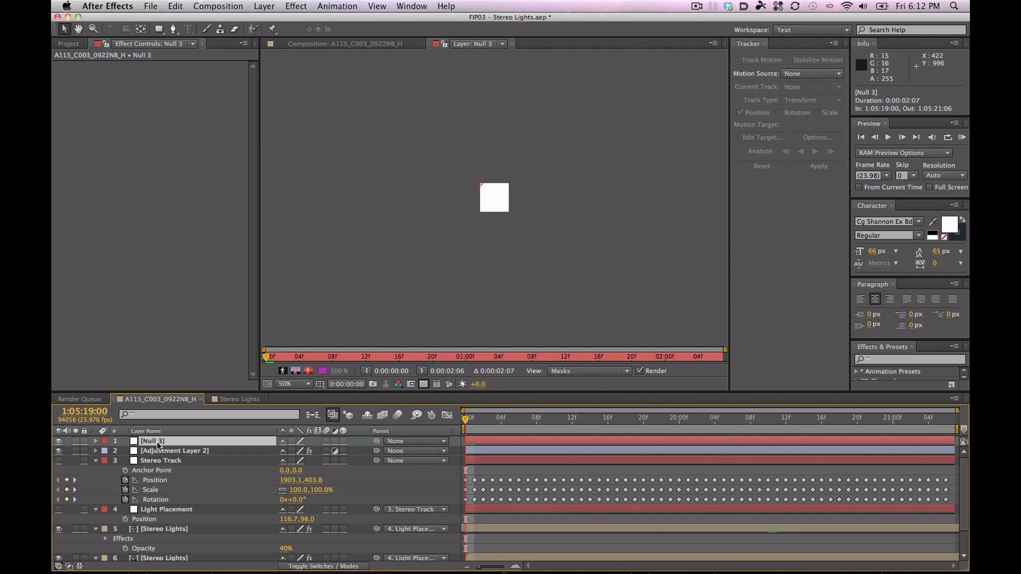
pyautogui.press('Return')
pyautogui.write('Speaker Track')
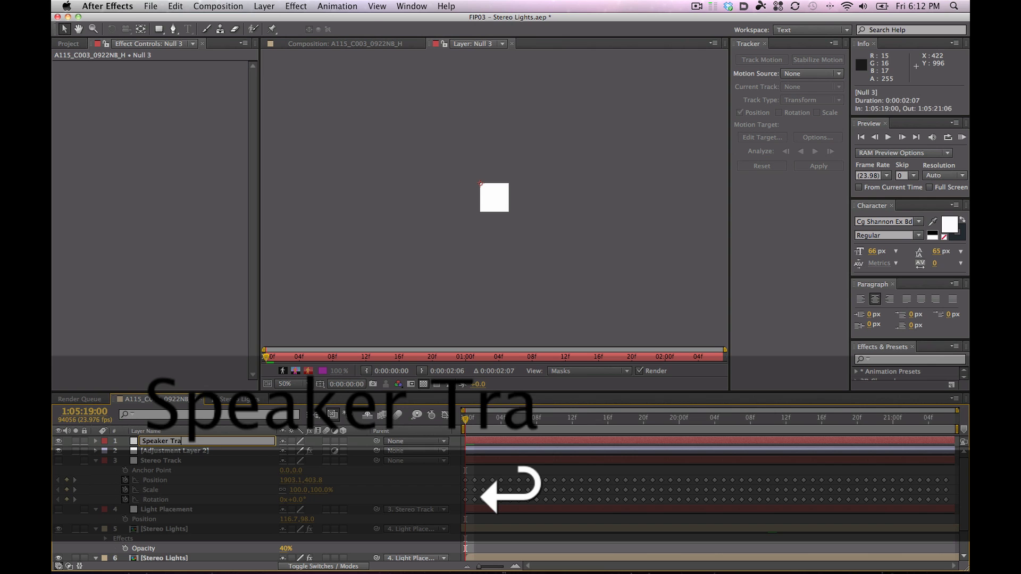
pyautogui.press('Return')
pyautogui.press('super+bracketleft')
# Step: Set the footage tracker's motion target to the Speaker Track layer and apply the tracking data to it
pyautogui.click(527, 44)
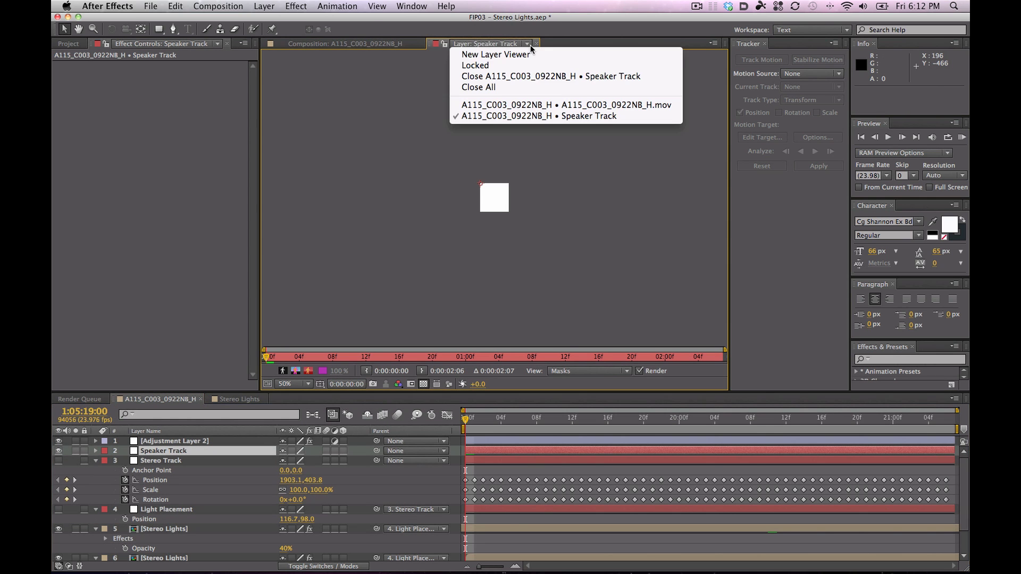
pyautogui.click(518, 104)
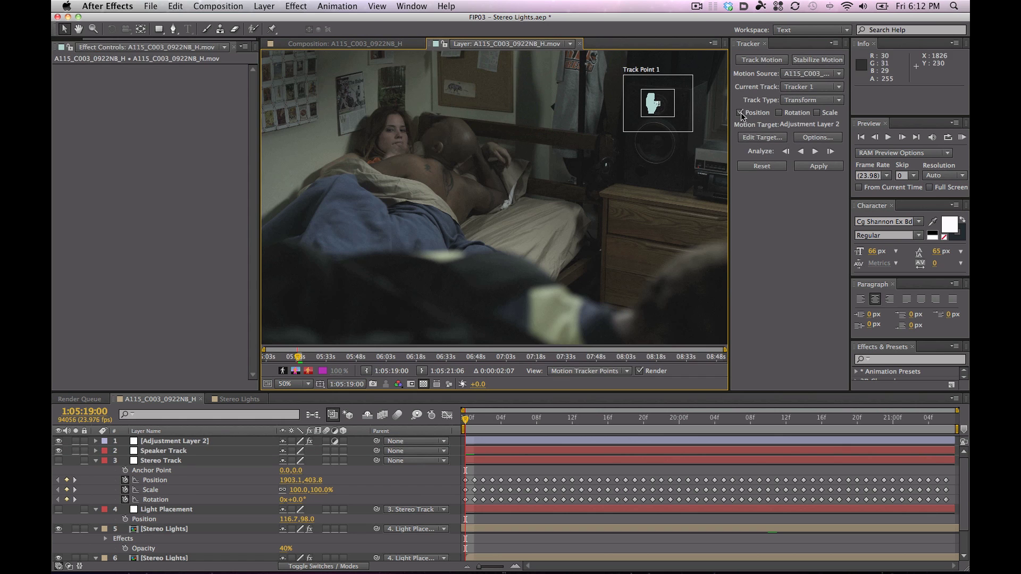
pyautogui.click(762, 137)
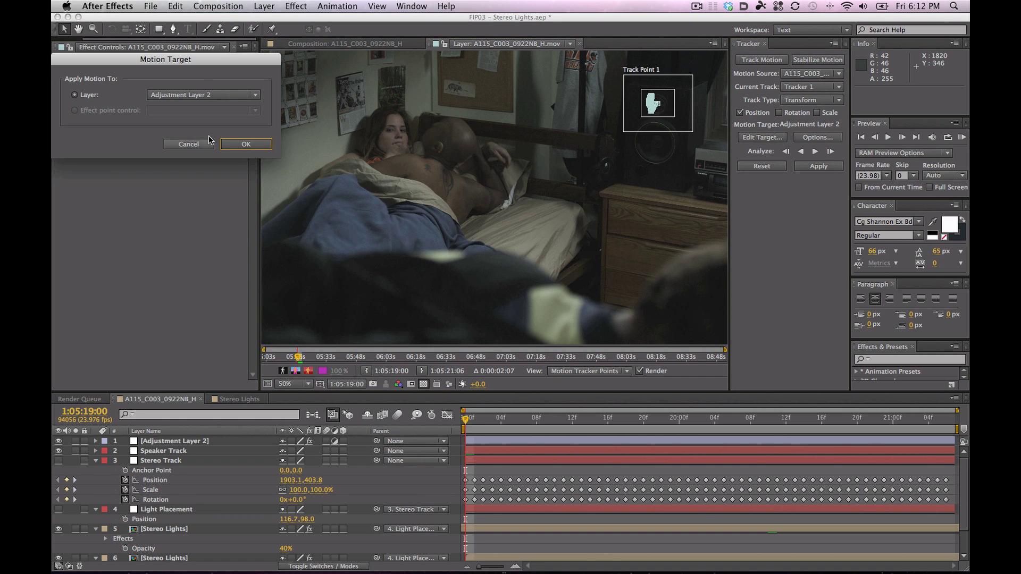
pyautogui.click(202, 95)
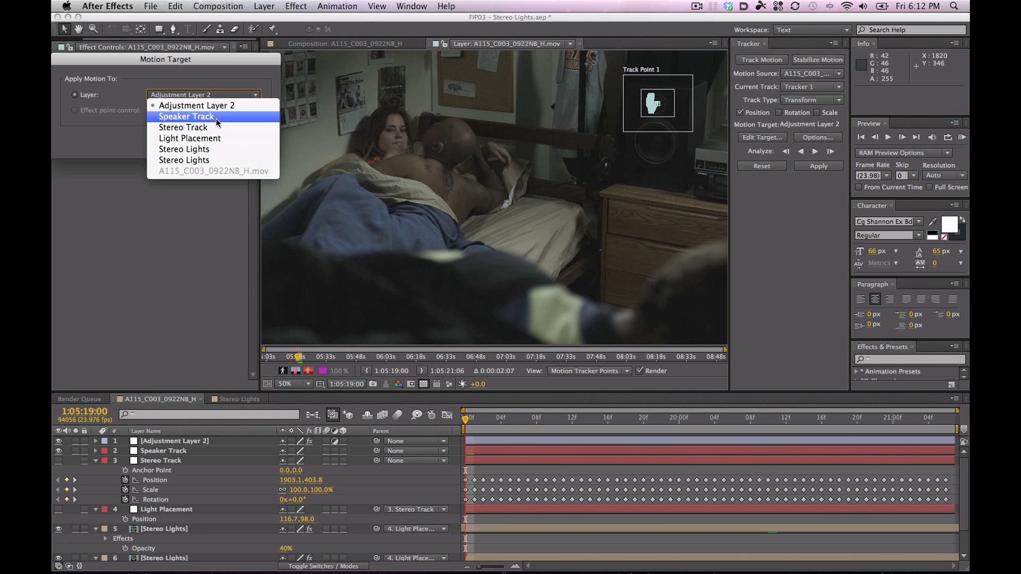
pyautogui.click(216, 117)
pyautogui.click(245, 145)
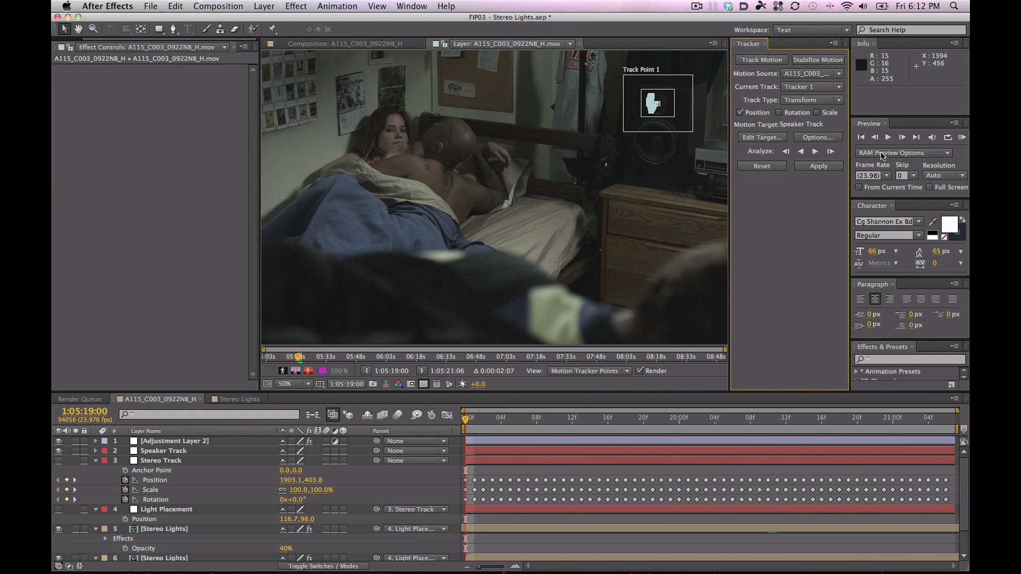
pyautogui.click(814, 168)
pyautogui.click(174, 104)
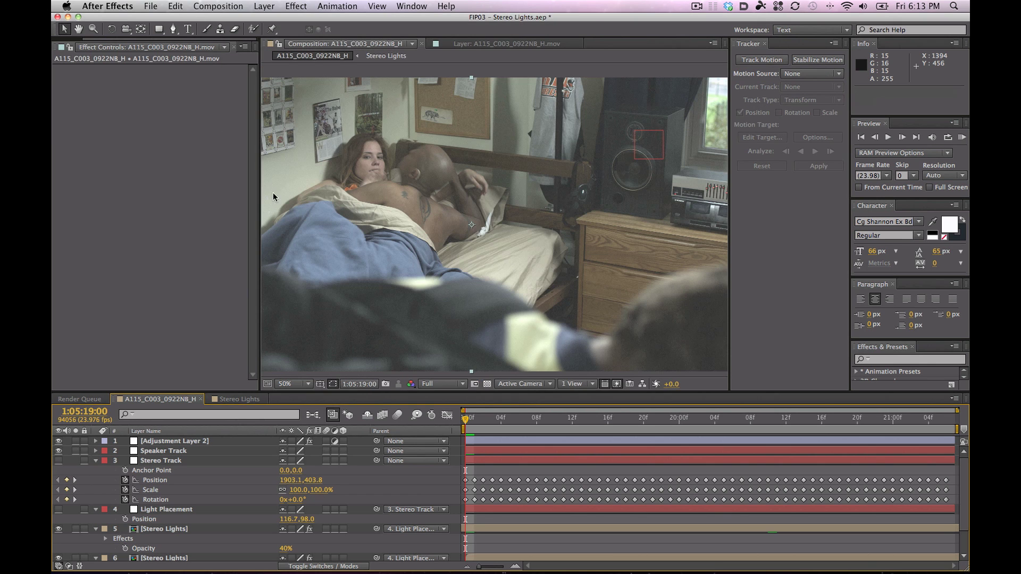
# Step: Rename Adjustment Layer 2 as Brighten CC
pyautogui.moveTo(481, 420); pyautogui.dragTo(449, 421)
pyautogui.click(169, 440)
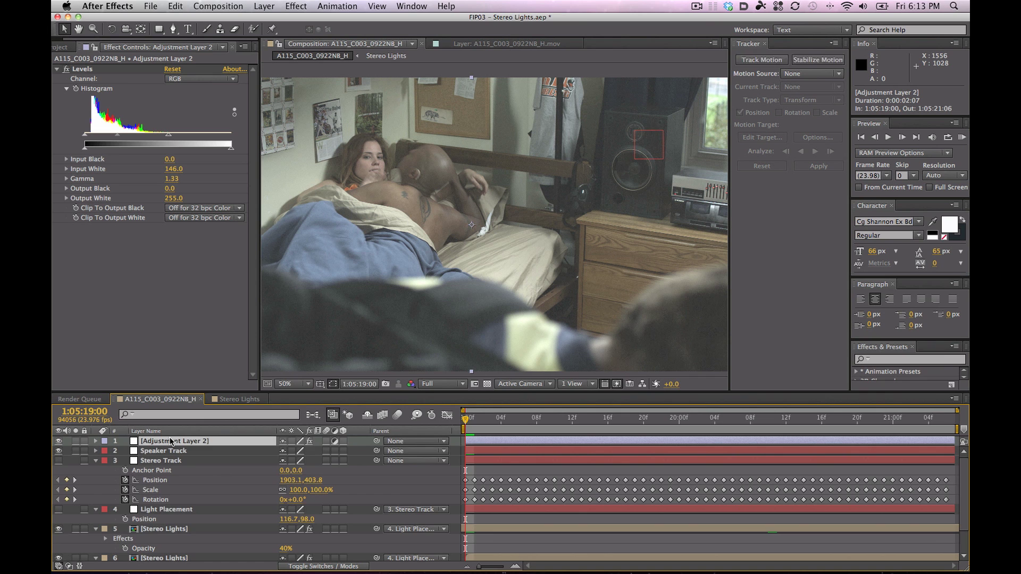
pyautogui.press('Return')
pyautogui.write('Brighten')
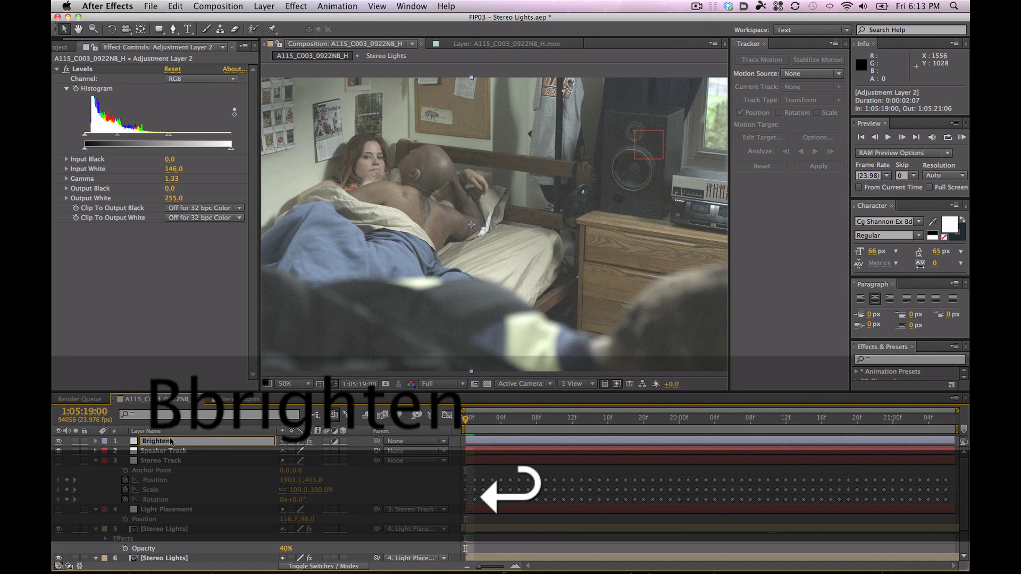
pyautogui.press('Return')
pyautogui.press('Return')
pyautogui.press('Right')
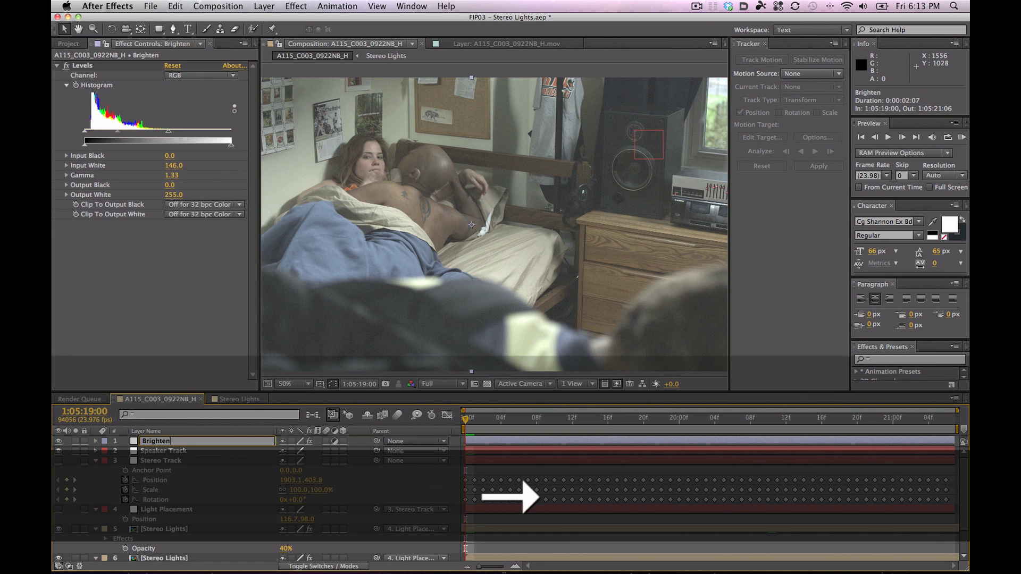
pyautogui.write('XX')
pyautogui.press('BackSpace')
pyautogui.write('CC')
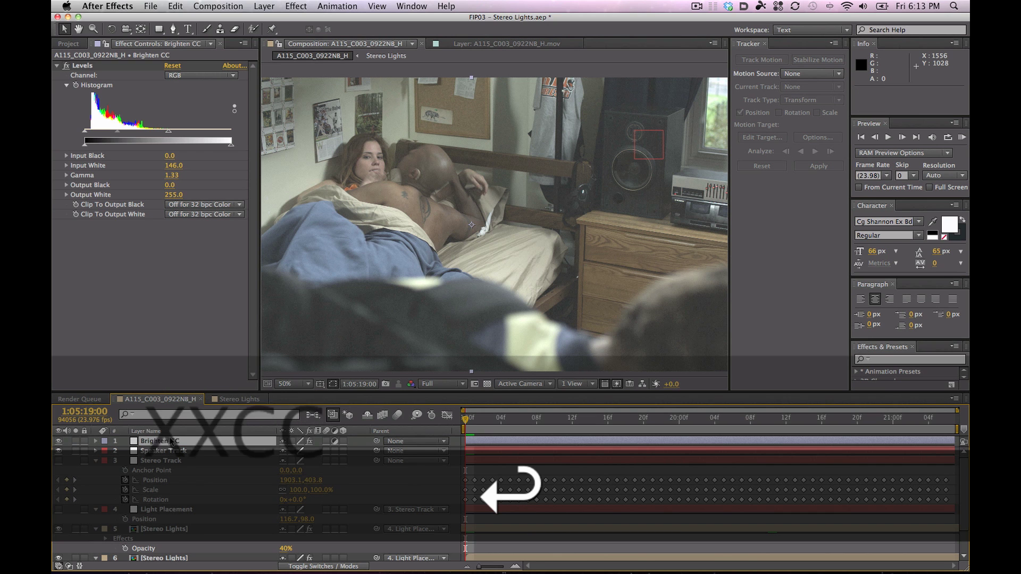
pyautogui.press('Return')
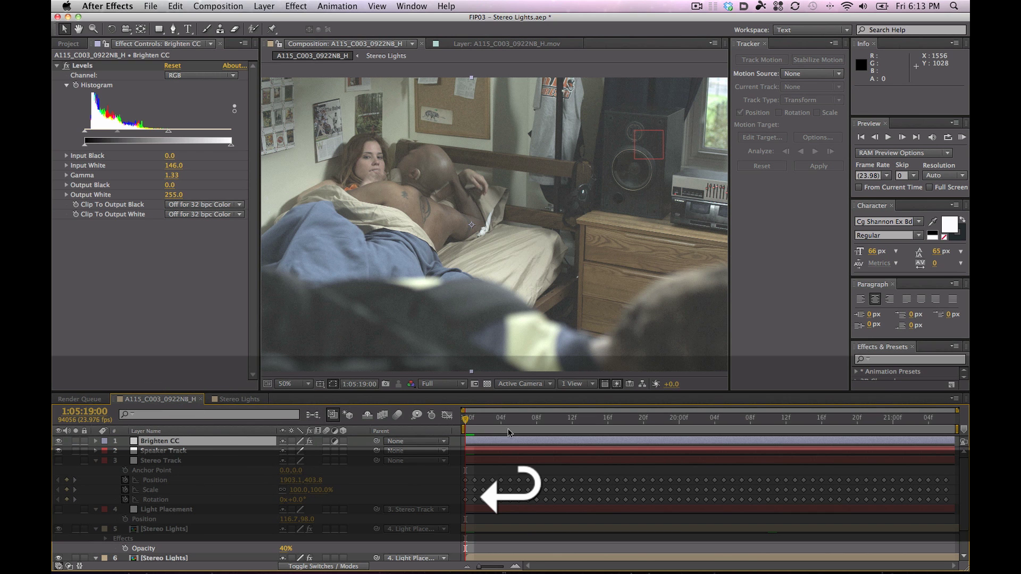
# Step: Compare the shot with and without the Brighten CC layer, and review the Speaker Track null's motion across the whole shot
pyautogui.click(59, 441)
pyautogui.click(58, 440)
pyautogui.press('space')
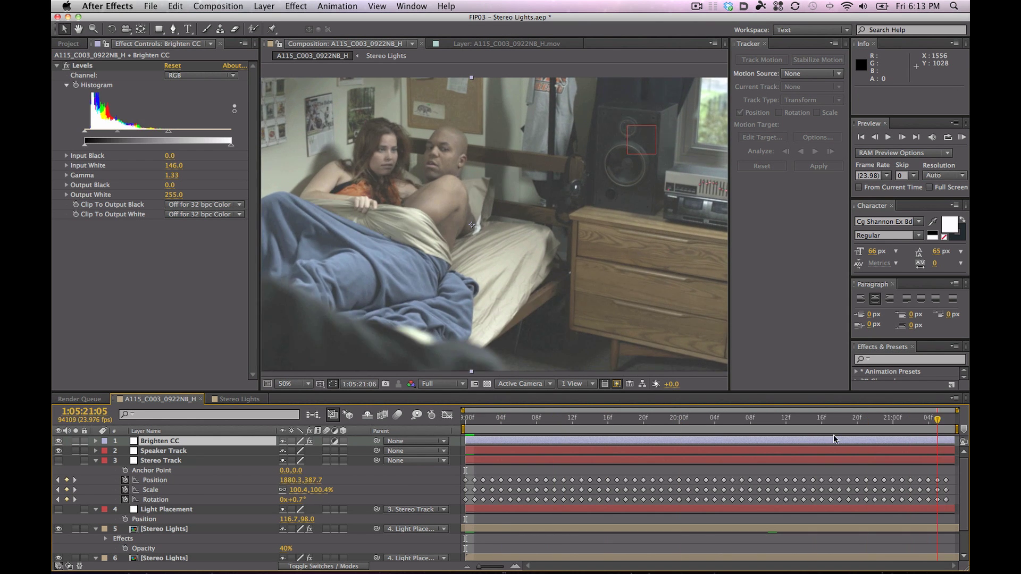
pyautogui.click(177, 451)
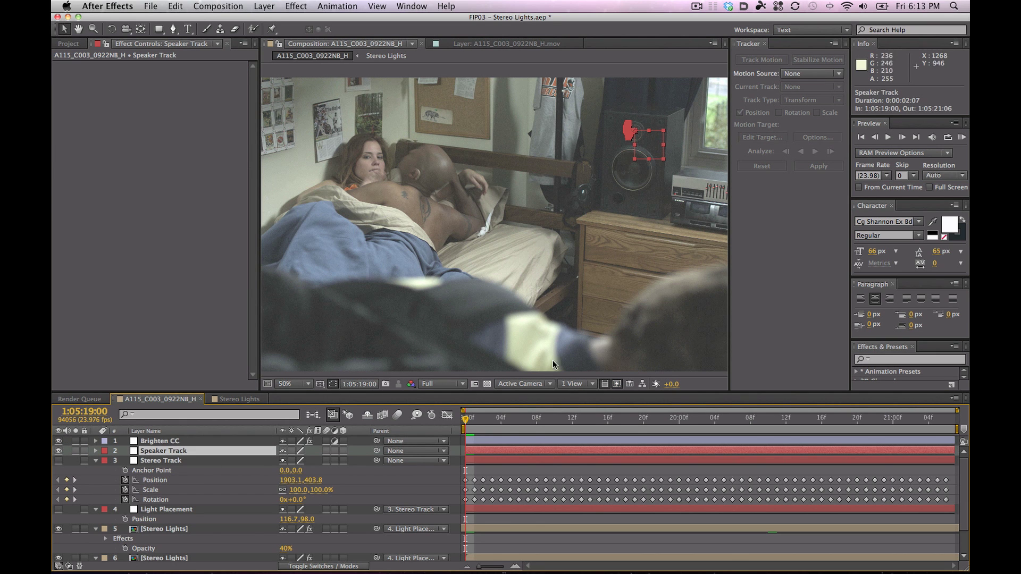
pyautogui.moveTo(508, 420); pyautogui.dragTo(966, 424)
pyautogui.moveTo(874, 419); pyautogui.dragTo(419, 427)
# Step: Create an adjustment layer directly above Speaker Track and rename it Speaker Distort
pyautogui.click(261, 6)
pyautogui.moveTo(274, 19)
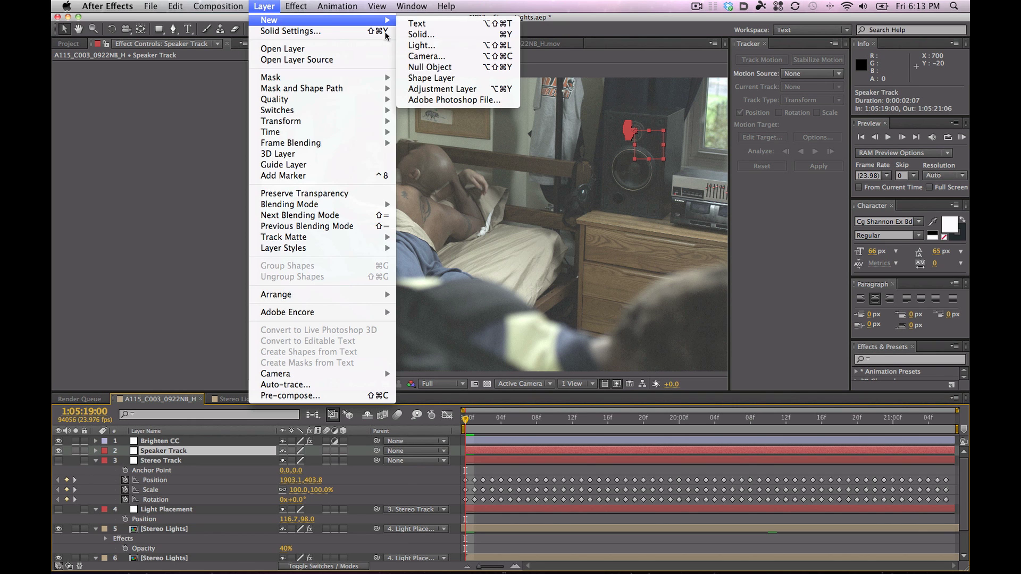
pyautogui.click(454, 91)
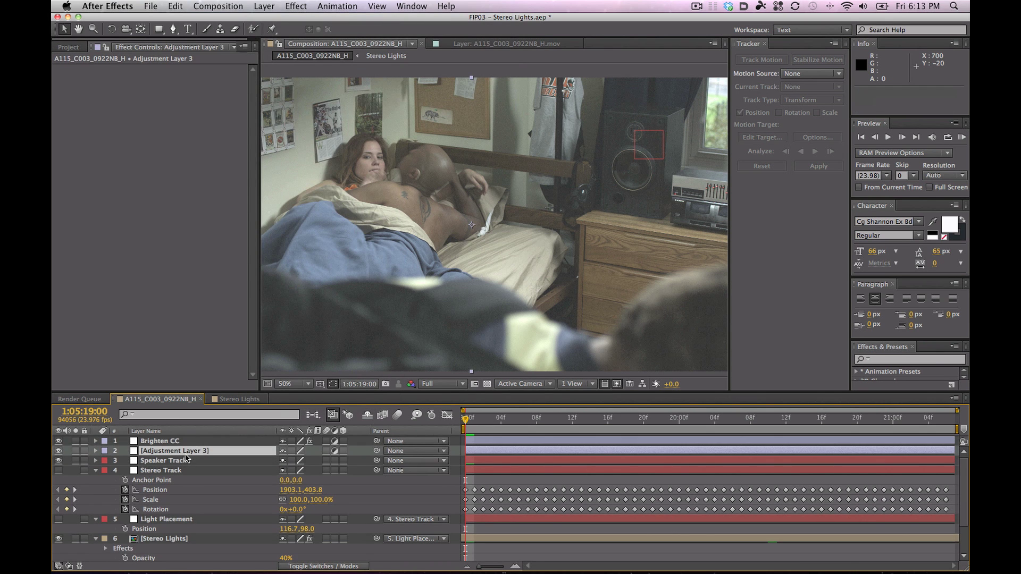
pyautogui.press('Return')
pyautogui.write('Speaker')
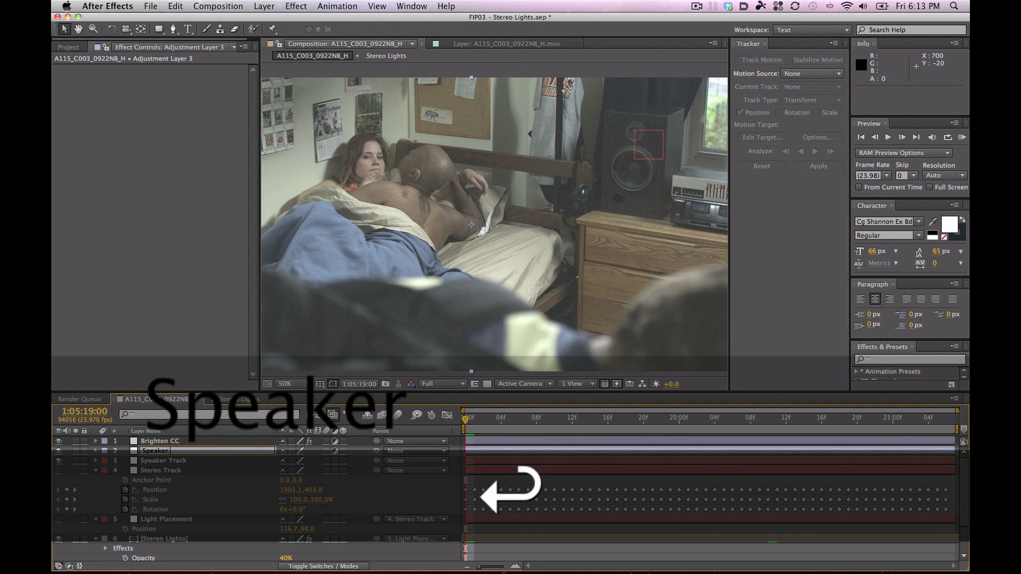
pyautogui.write(' Distort')
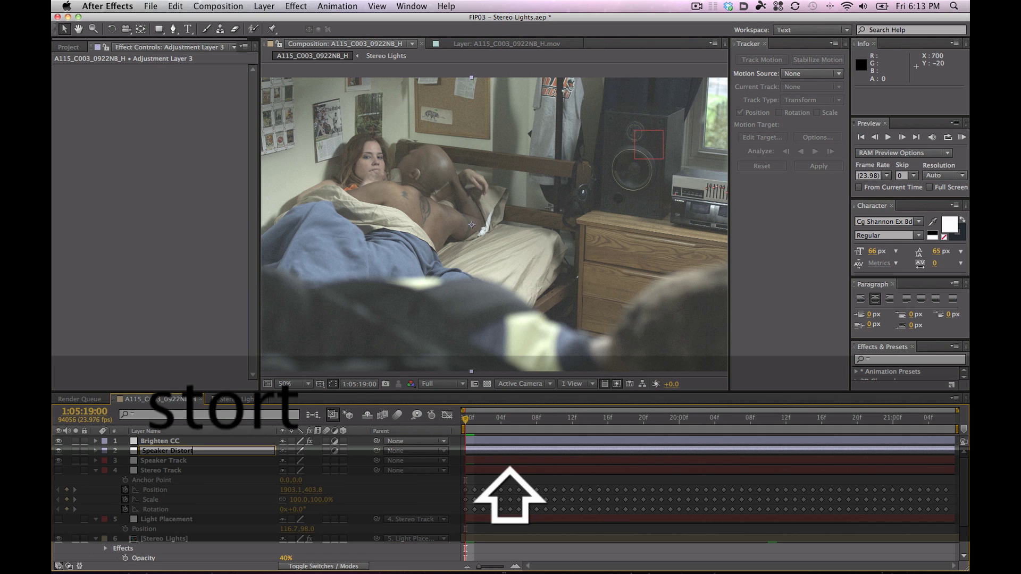
pyautogui.press('Return')
# Step: Apply the Bulge distortion effect to Speaker Distort and place its Bulge Center on the speaker's lower cone
pyautogui.rightClick(137, 179)
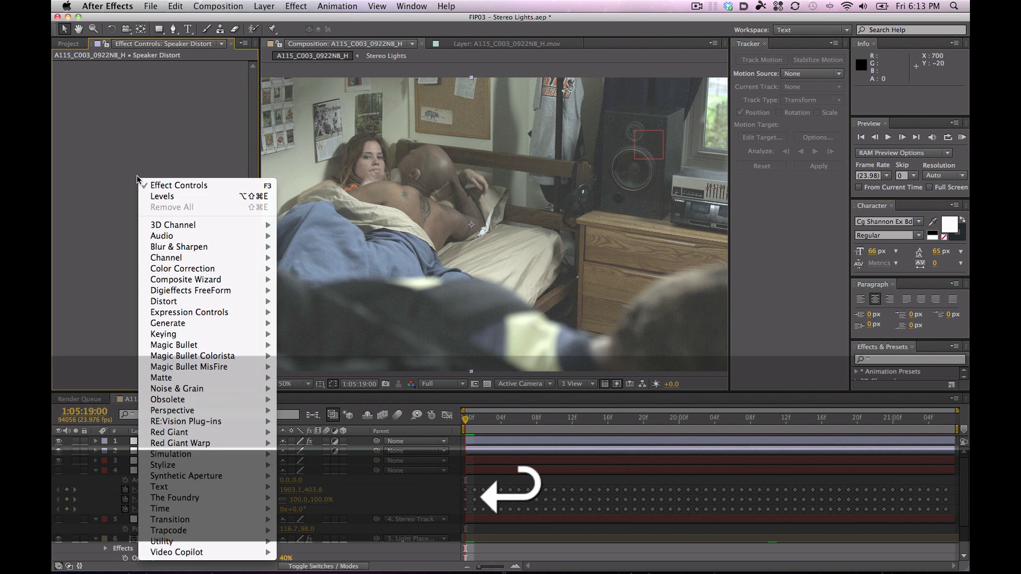
pyautogui.moveTo(212, 302)
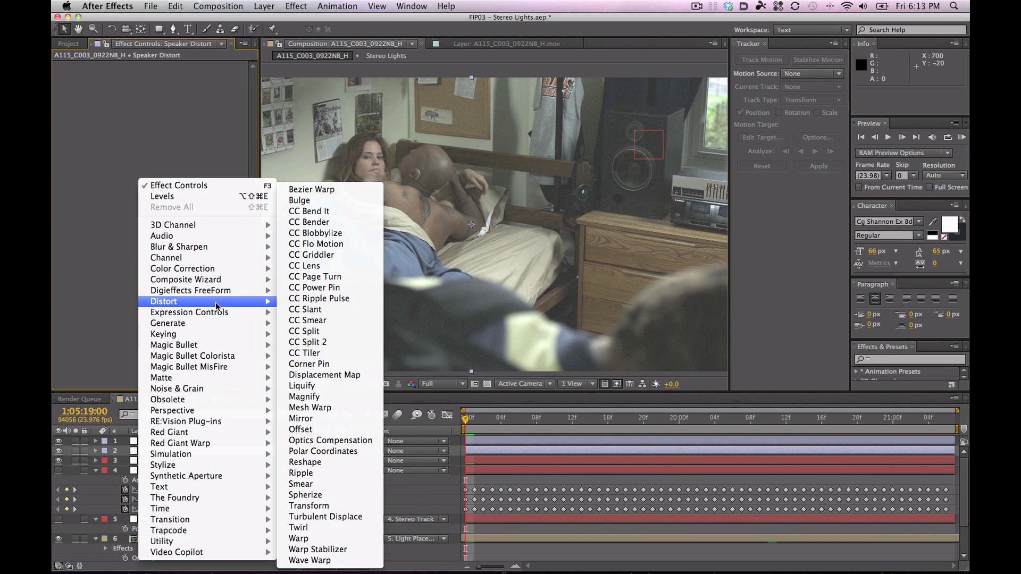
pyautogui.click(340, 200)
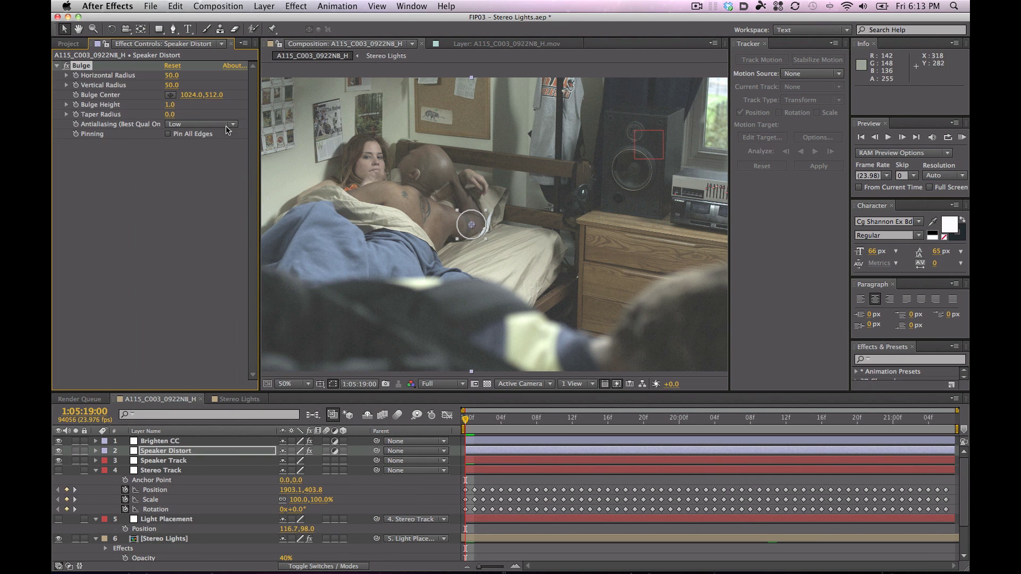
pyautogui.click(174, 95)
pyautogui.click(634, 168)
# Step: Fit the Bulge to the lower cone with radii of 87.0 horizontal and 92.0 vertical, center 1584.0, 316.0 and height 0.3
pyautogui.moveTo(173, 77)
pyautogui.mouseDown()
pyautogui.moveTo(193, 83)
pyautogui.moveTo(177, 75)
pyautogui.mouseUp()
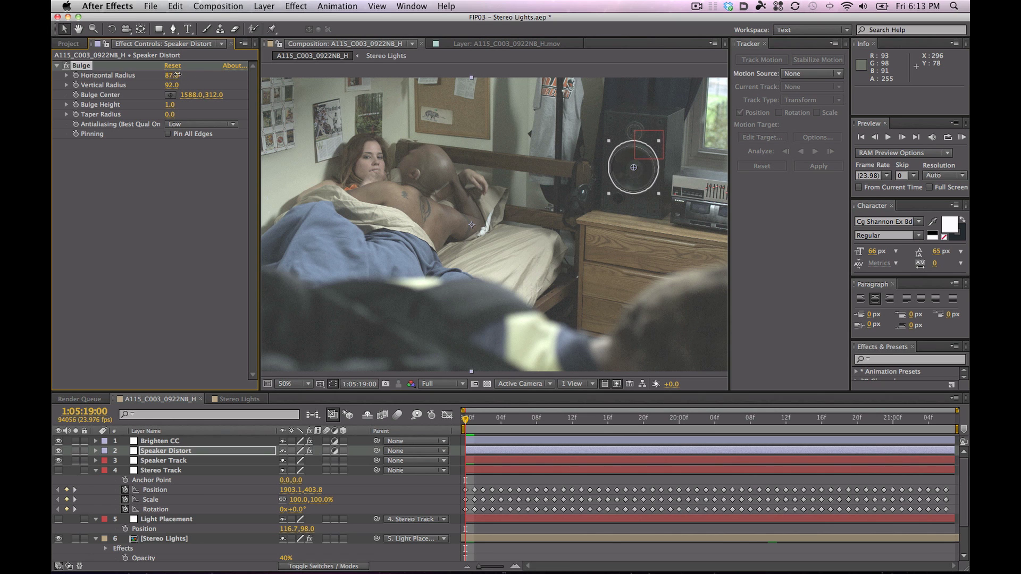
pyautogui.click(633, 167)
pyautogui.moveTo(633, 166); pyautogui.dragTo(632, 168)
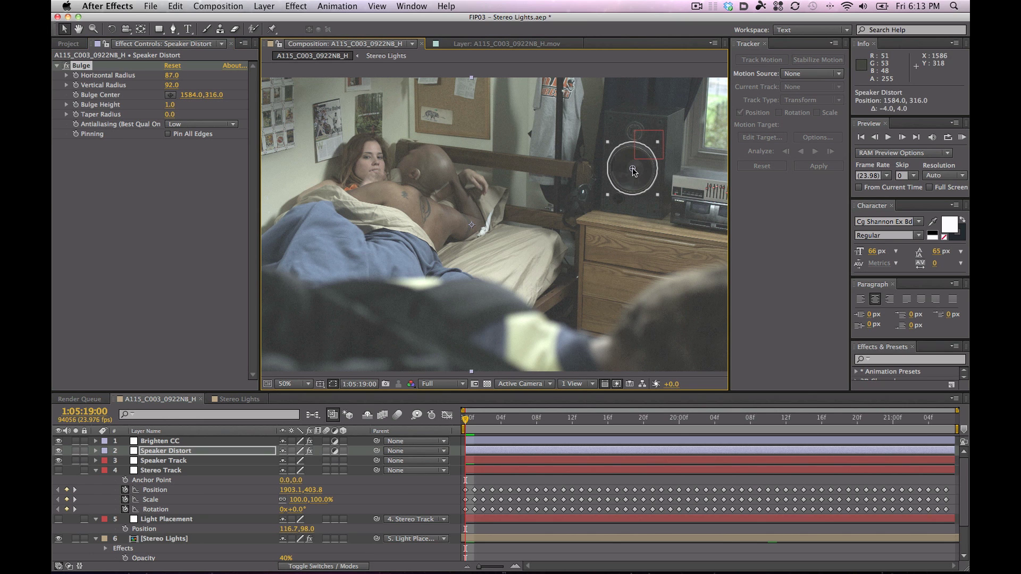
pyautogui.click(171, 105)
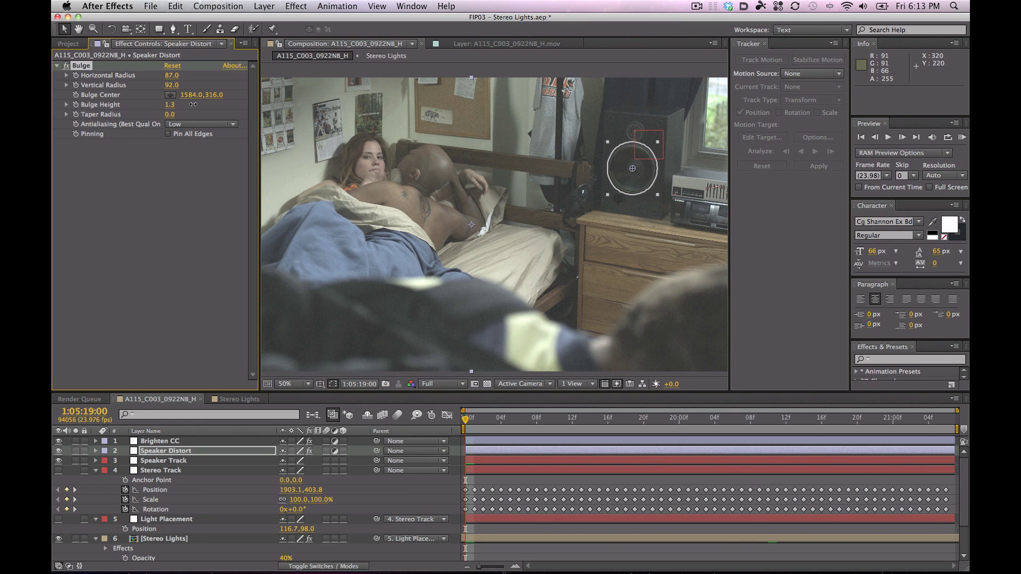
pyautogui.moveTo(170, 106); pyautogui.dragTo(141, 116)
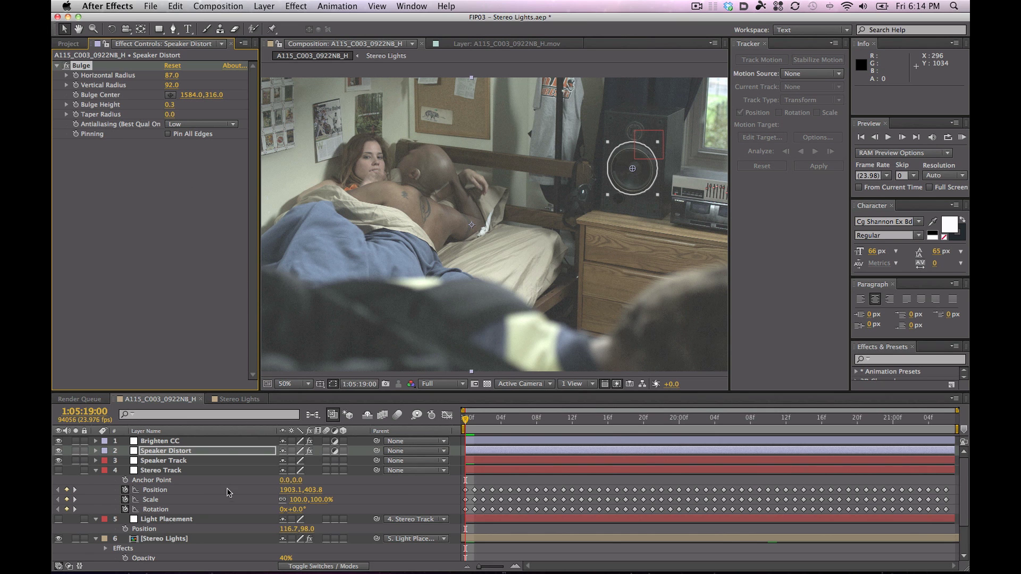
# Step: Parent the Speaker Distort layer to the Speaker Track null and preview the shot
pyautogui.click(187, 462)
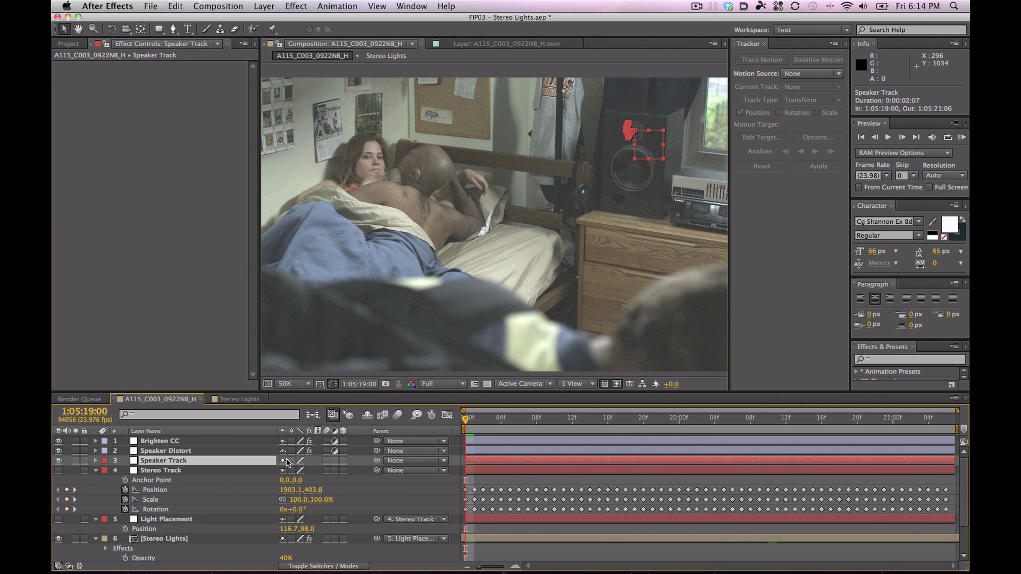
pyautogui.moveTo(376, 452); pyautogui.dragTo(139, 461)
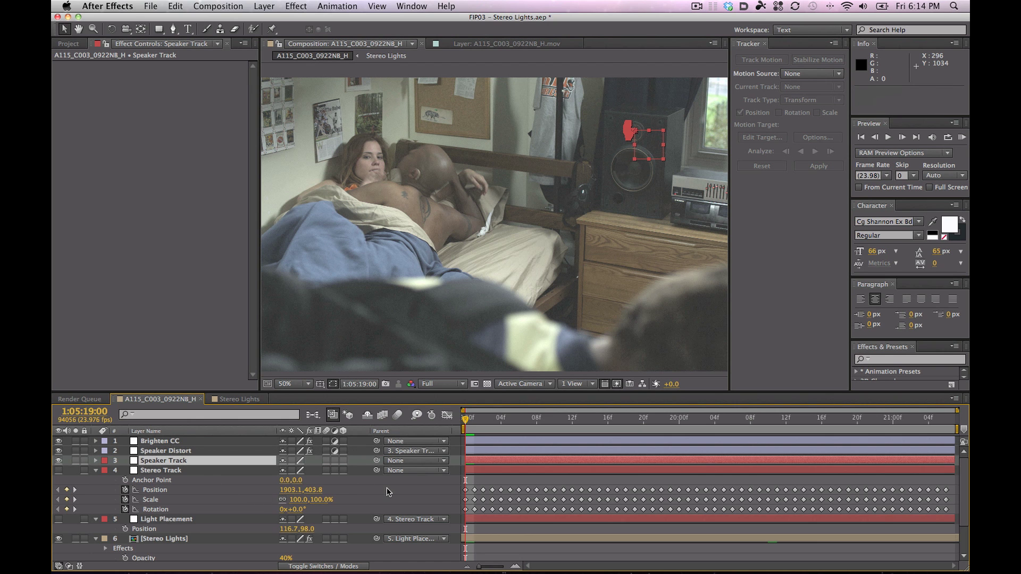
pyautogui.press('space')
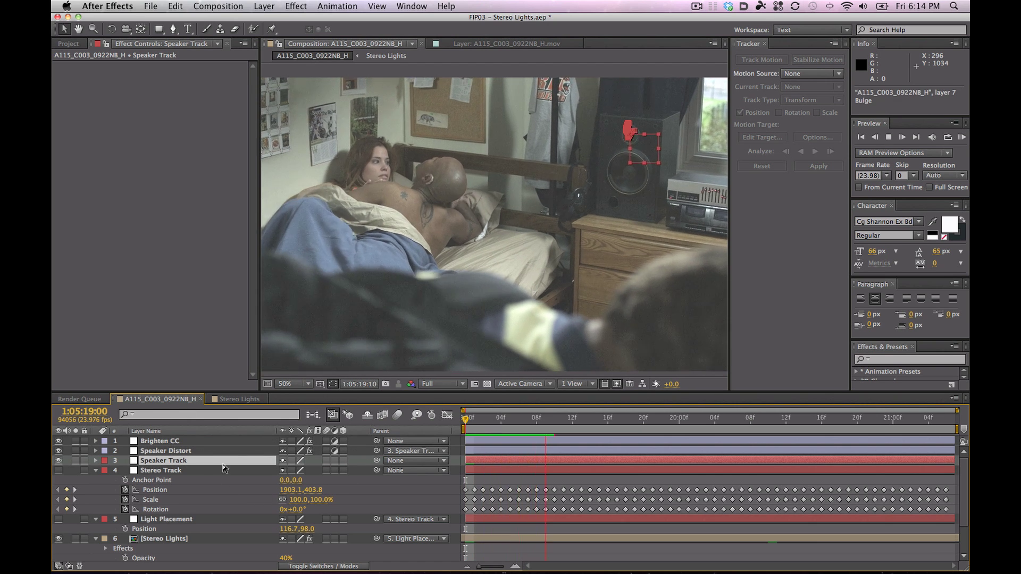
# Step: Play back the shot with Speaker Distort's Bulge effect selected to check whether its circle follows the moving speaker
pyautogui.click(176, 452)
pyautogui.click(81, 65)
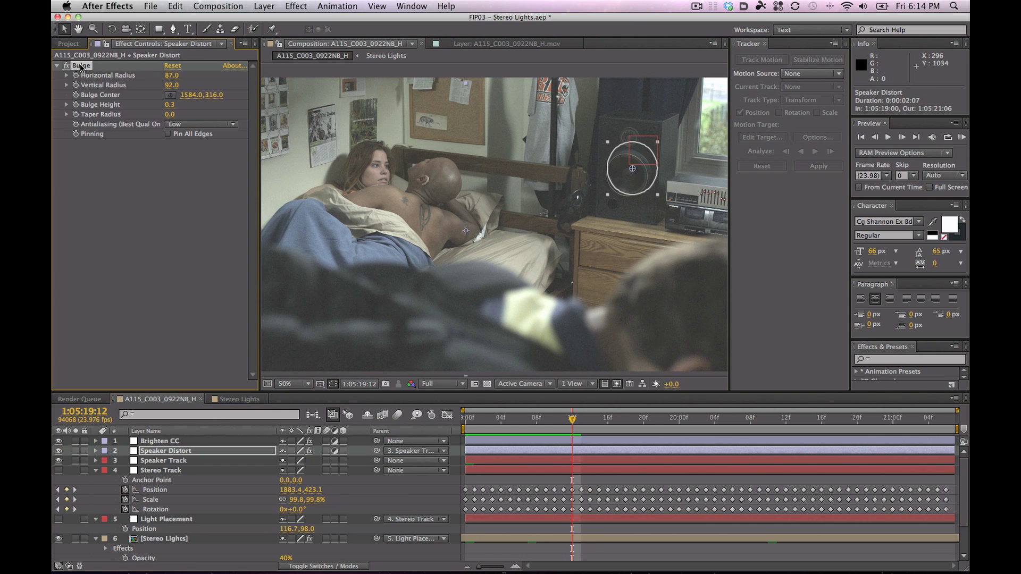
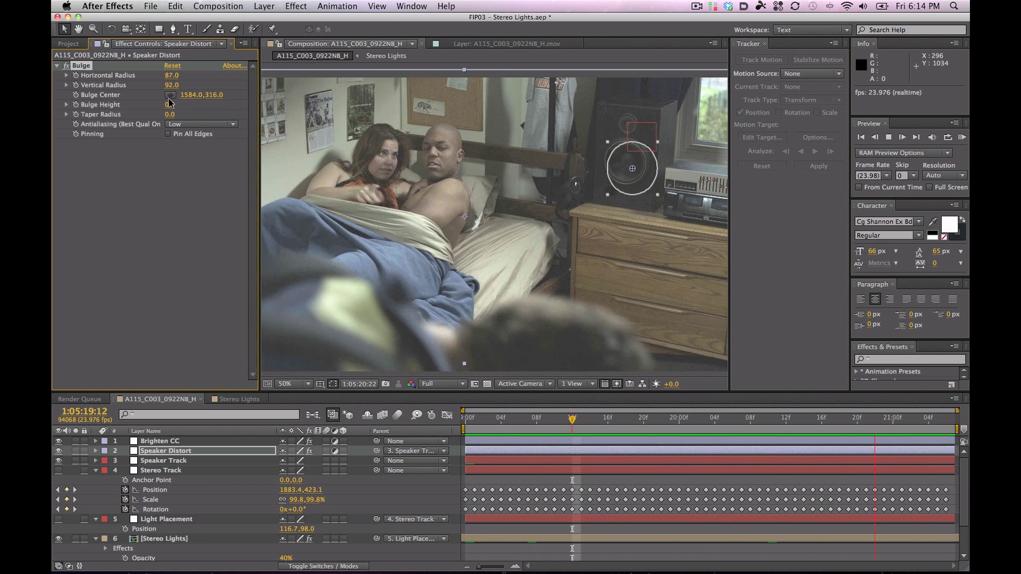
pyautogui.press('space')
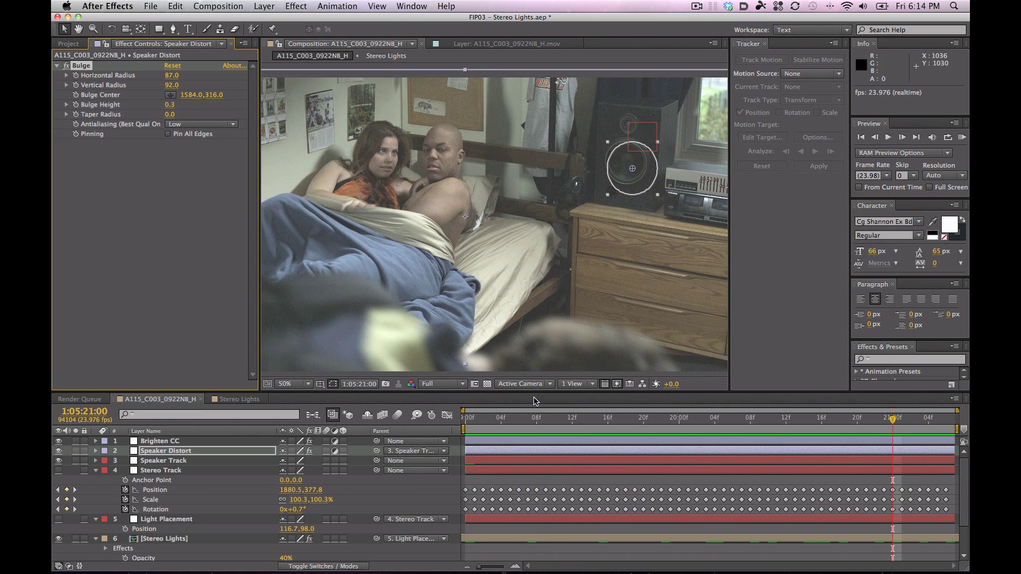
pyautogui.press('space')
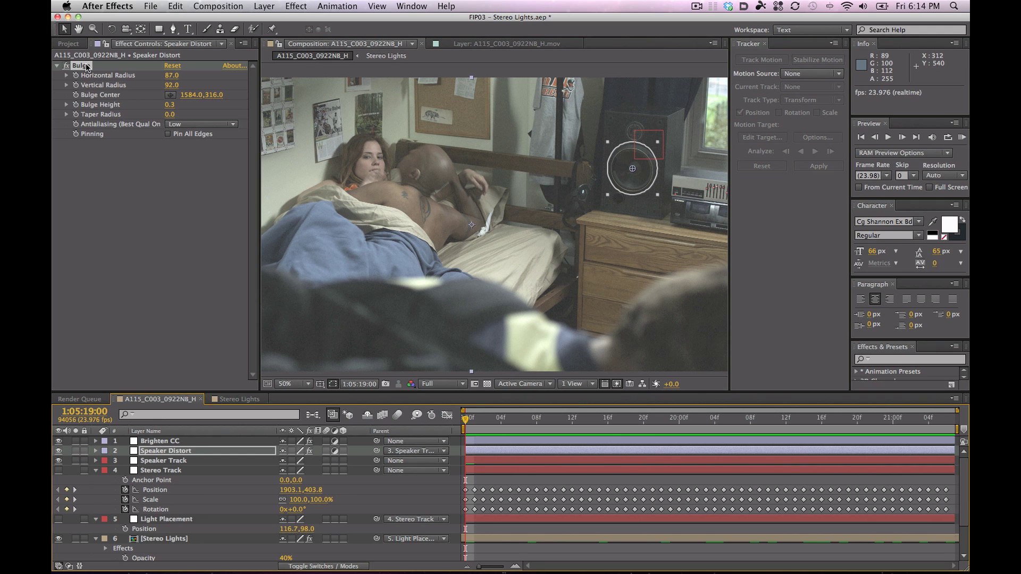
# Step: Add an expression to the Bulge Center property of Speaker Distort and enlarge the timeline area to show all layers
pyautogui.click(88, 66)
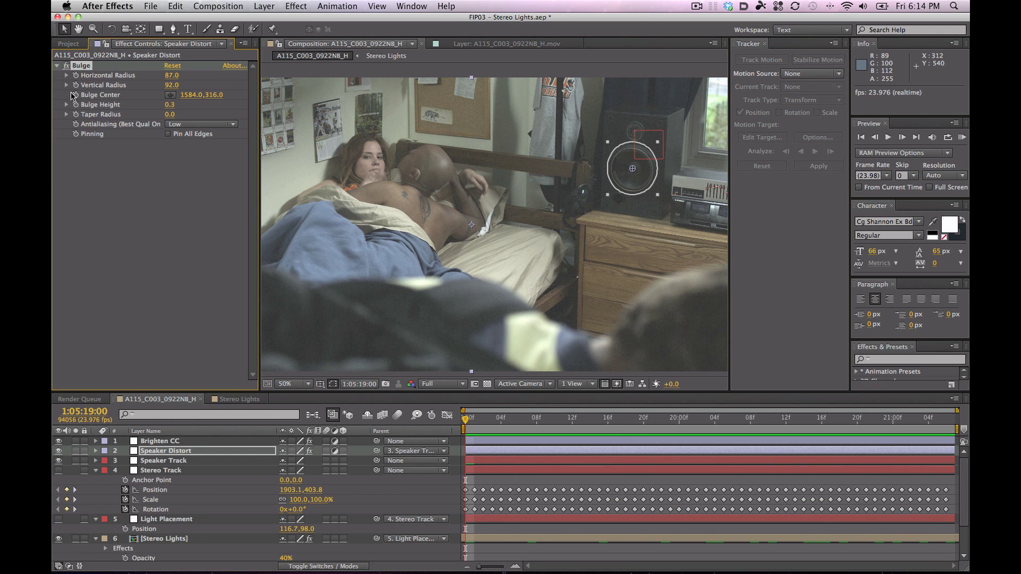
pyautogui.press('alt')
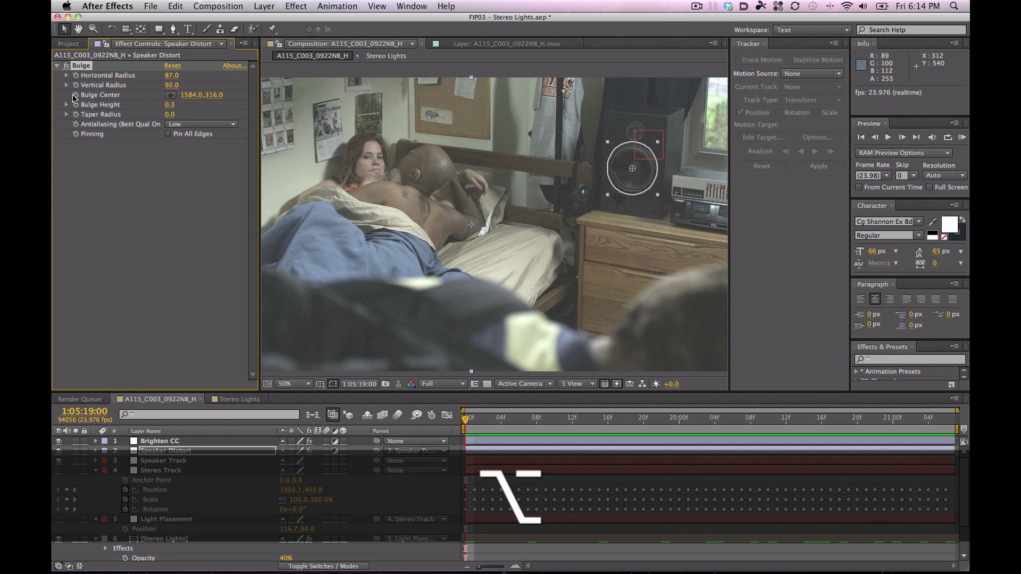
pyautogui.keyDown('alt'); pyautogui.click(75, 95); pyautogui.keyUp('alt')
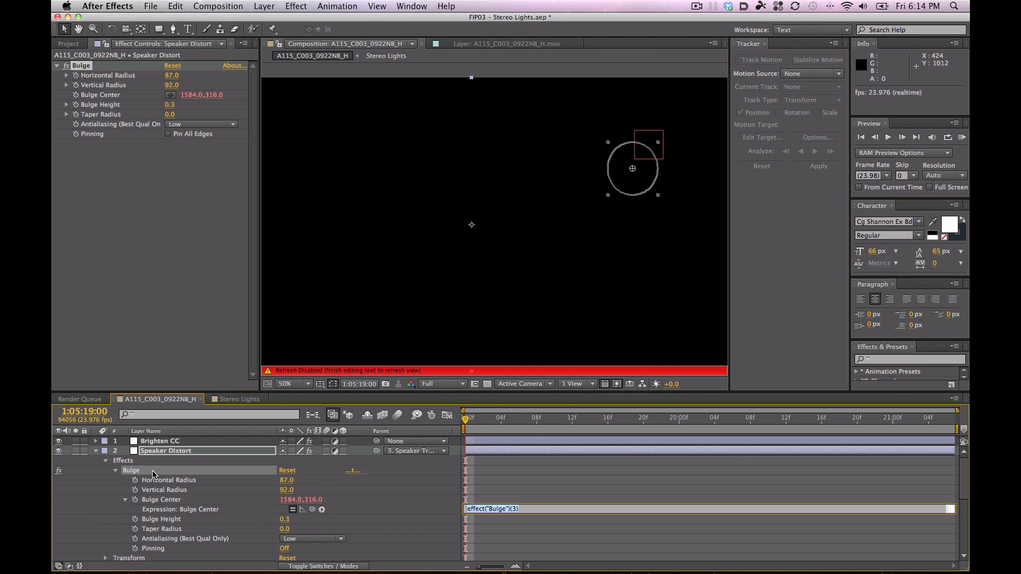
pyautogui.moveTo(178, 394); pyautogui.dragTo(242, 192)
pyautogui.press('alt')
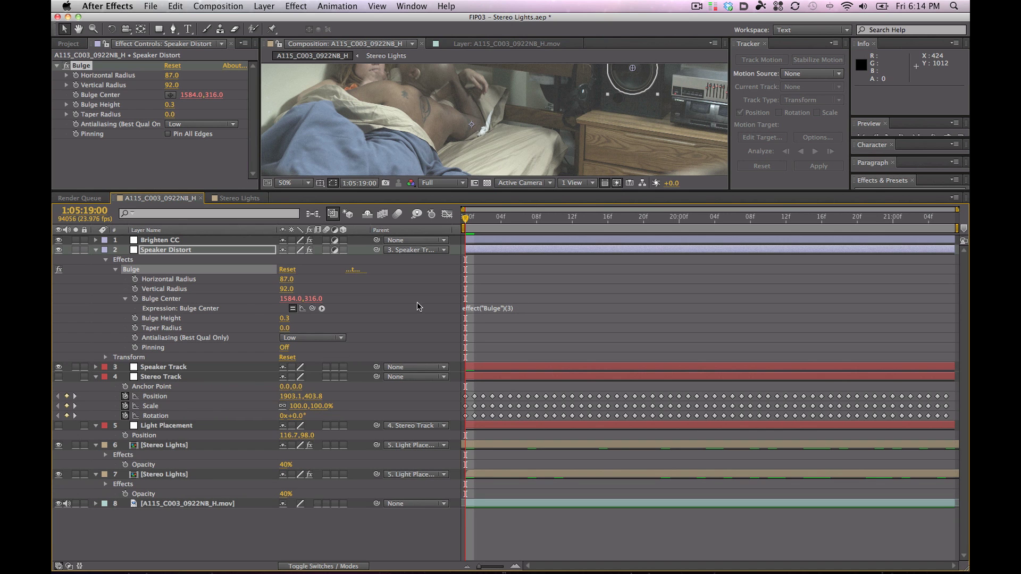
pyautogui.click(208, 312)
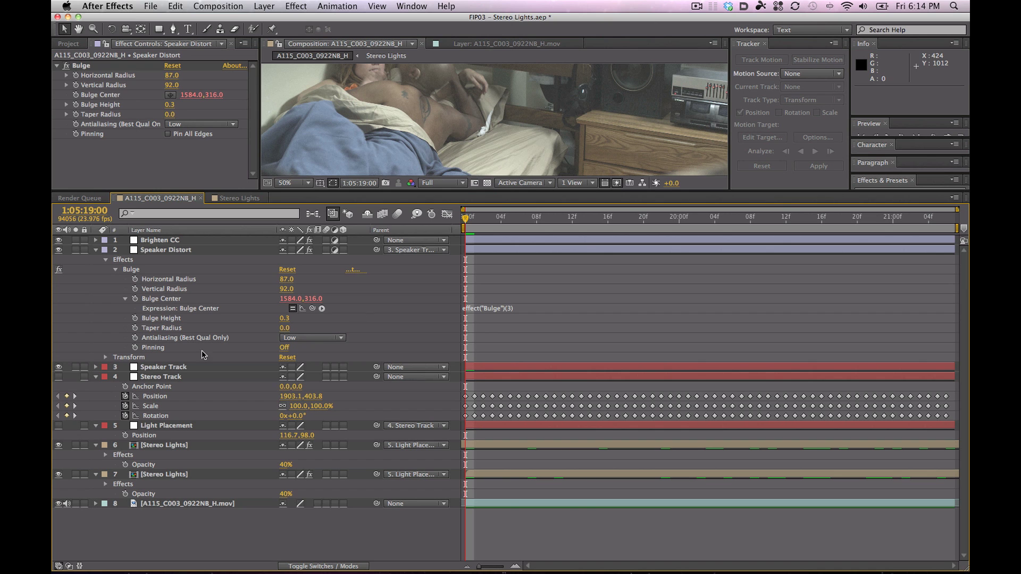
# Step: Link the Bulge Center expression to the Speaker Track null's Position property and play back the shot
pyautogui.click(171, 368)
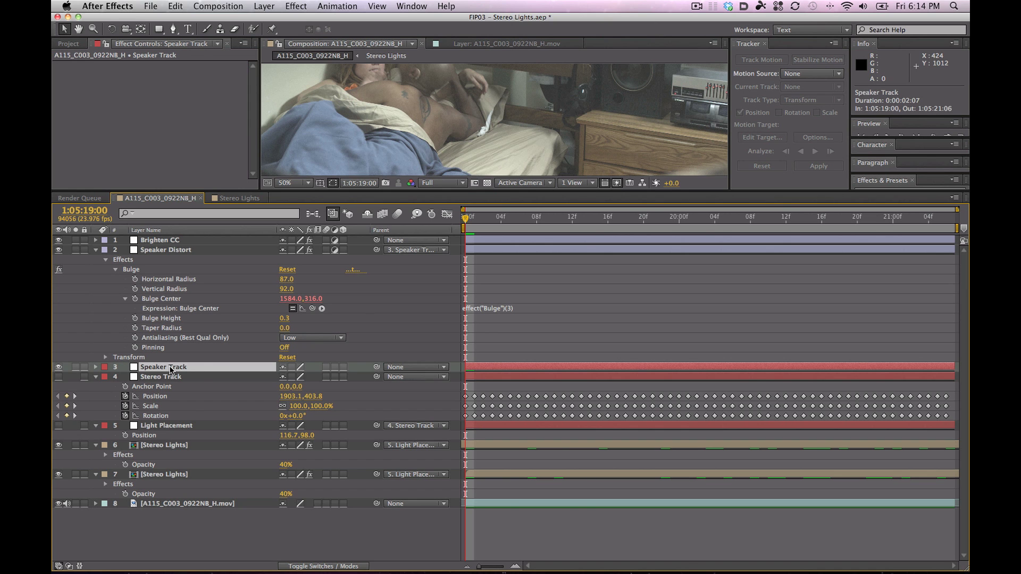
pyautogui.press('p')
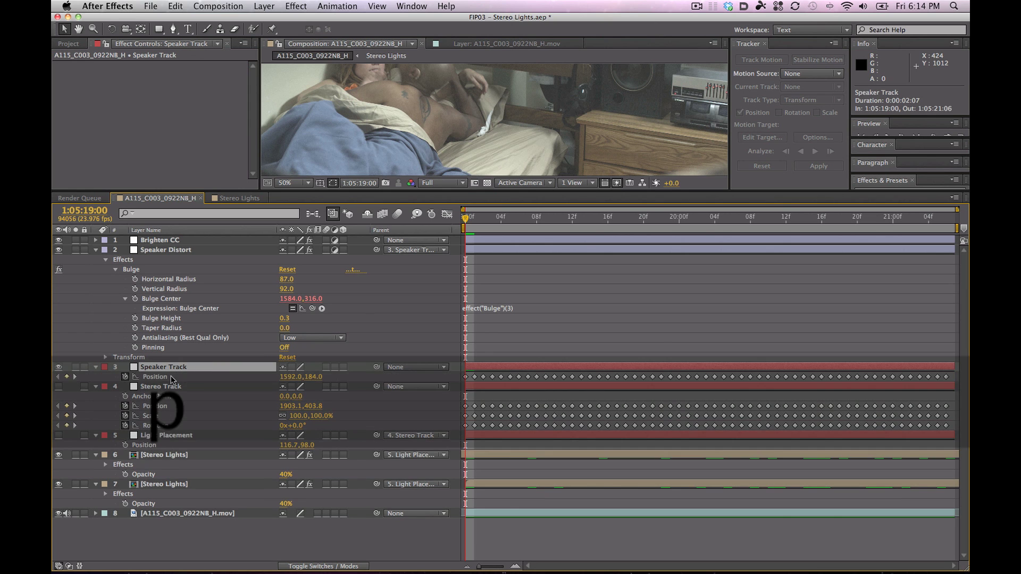
pyautogui.click(155, 377)
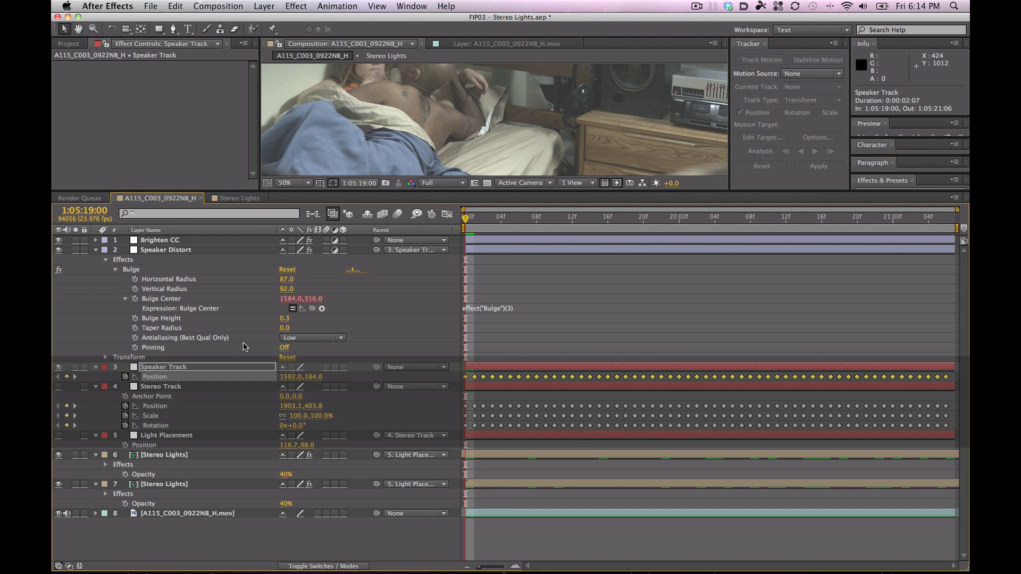
pyautogui.moveTo(313, 308); pyautogui.dragTo(185, 377)
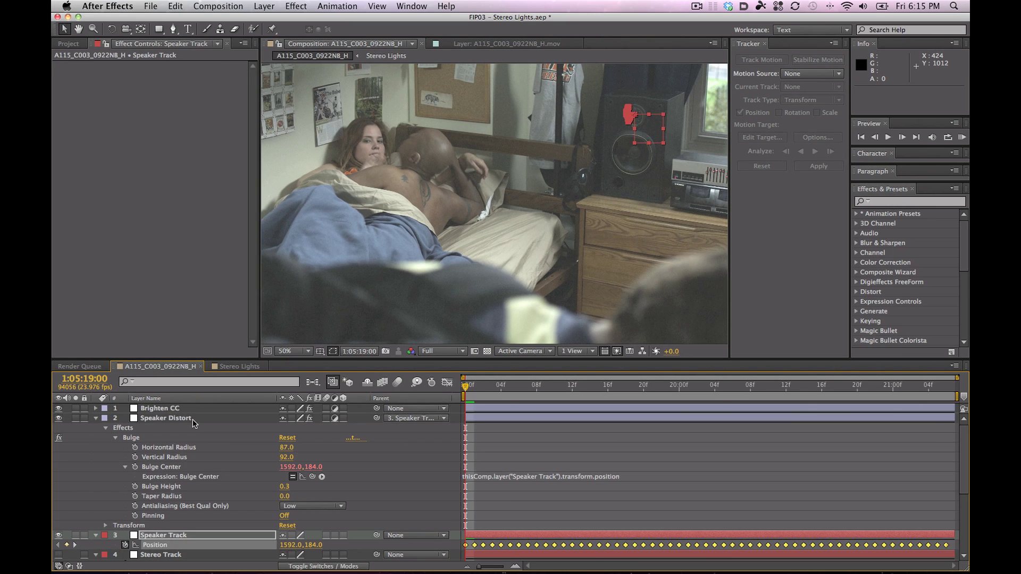
pyautogui.click(300, 509)
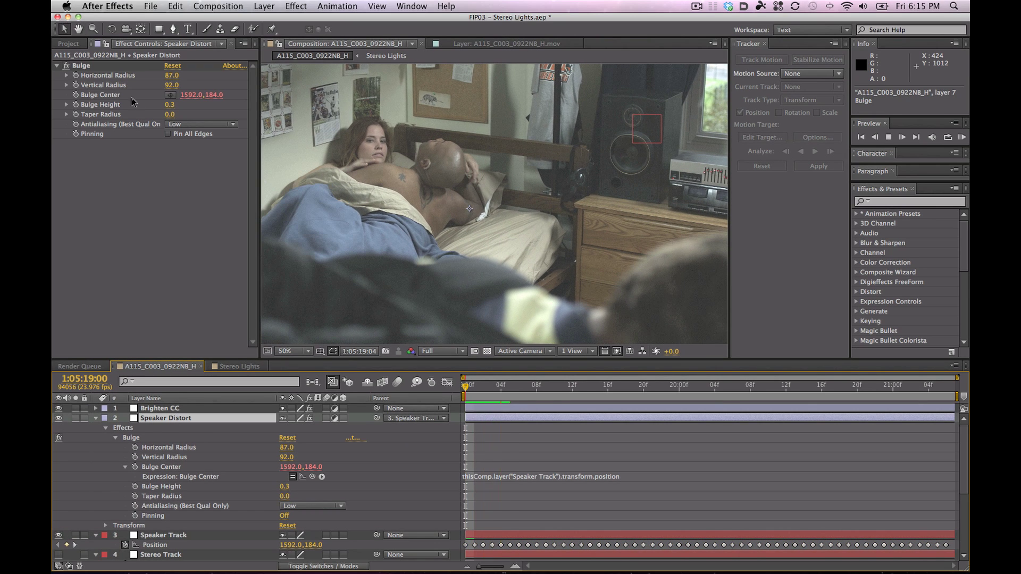
# Step: Append +[100,100] to Speaker Distort's Bulge Center expression and select the Bulge effect to show its circle
pyautogui.click(85, 66)
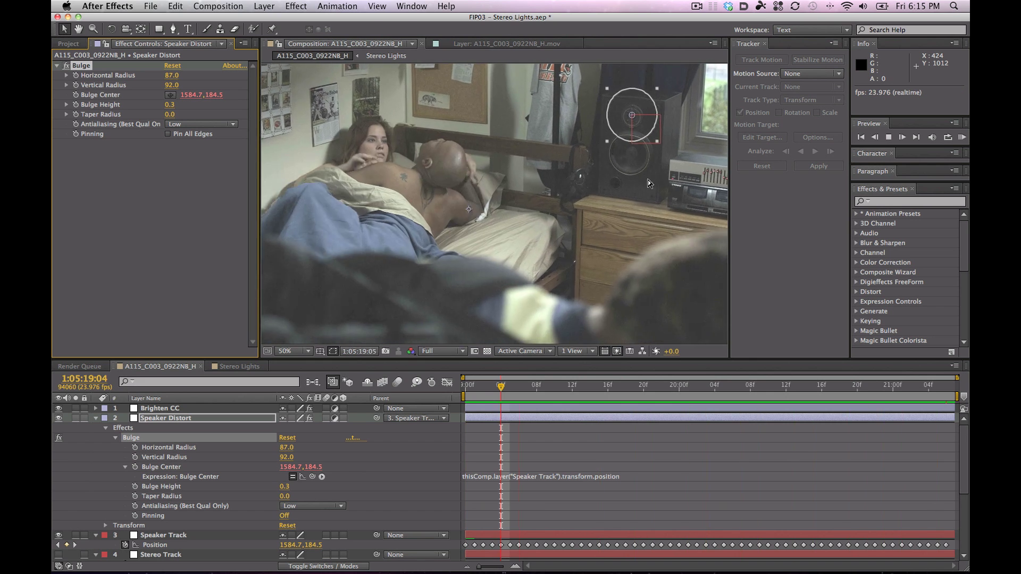
pyautogui.press('space')
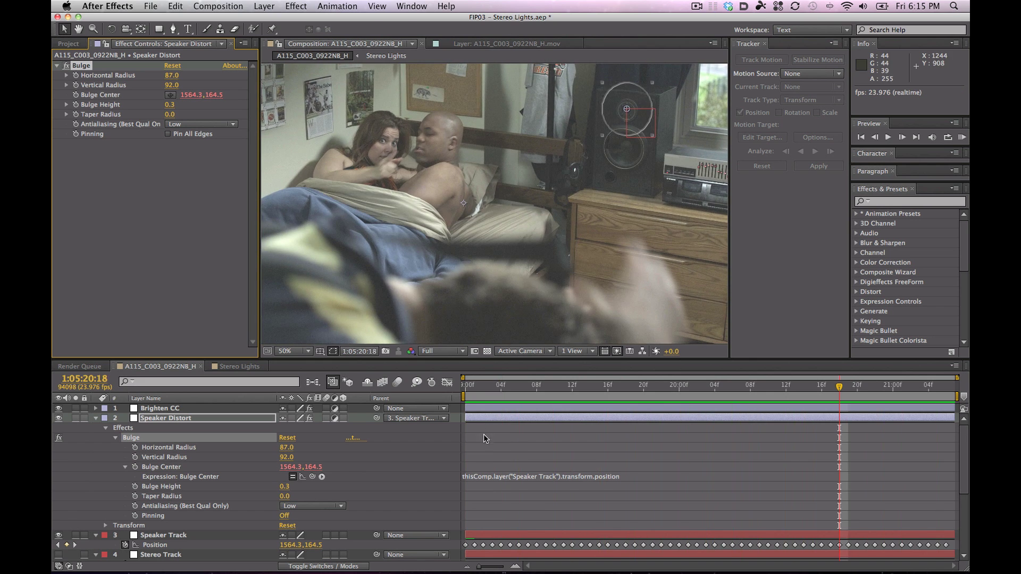
pyautogui.click(649, 479)
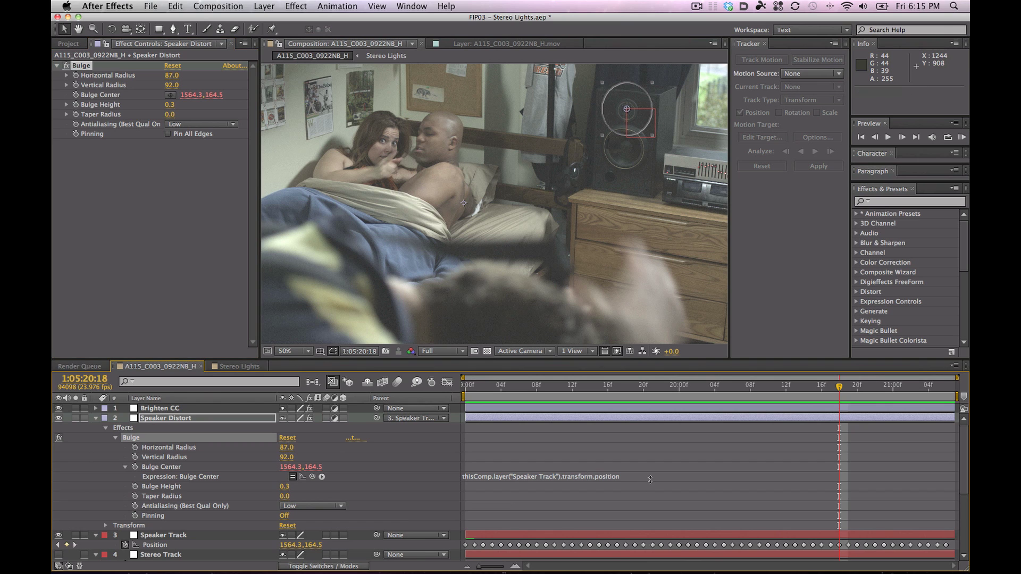
pyautogui.click(572, 480)
pyautogui.click(669, 478)
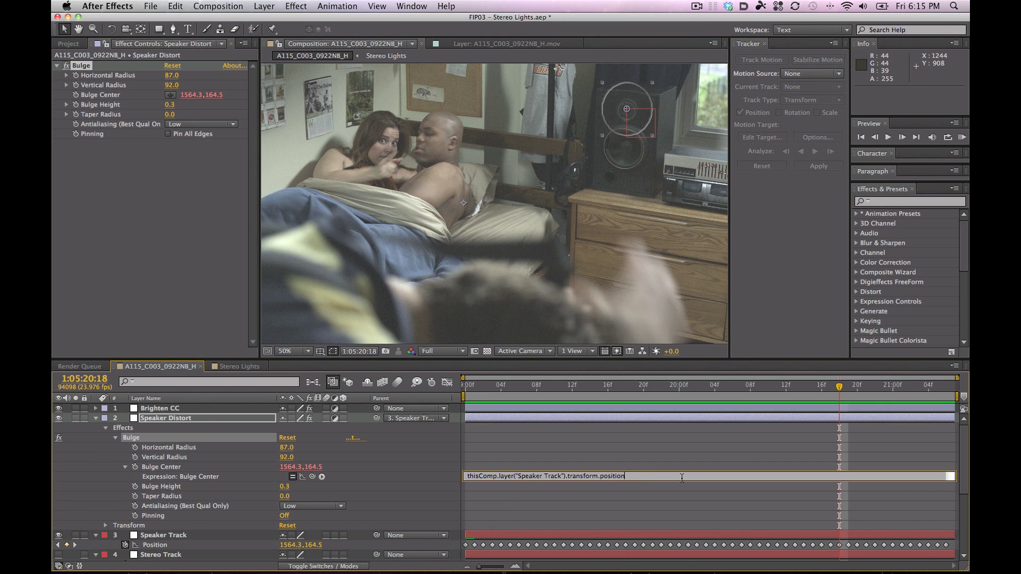
pyautogui.write('+')
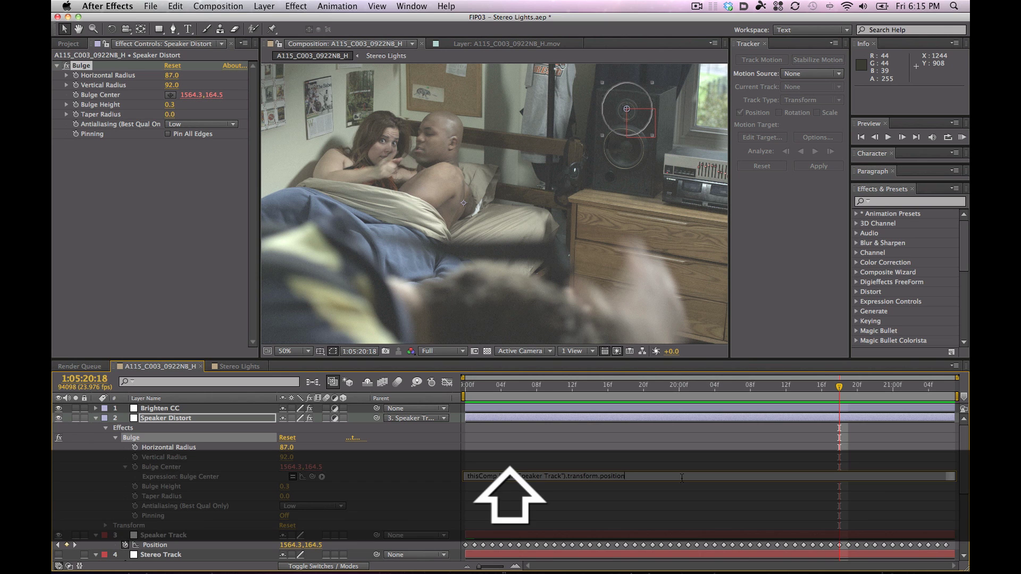
pyautogui.write('[')
pyautogui.write('100')
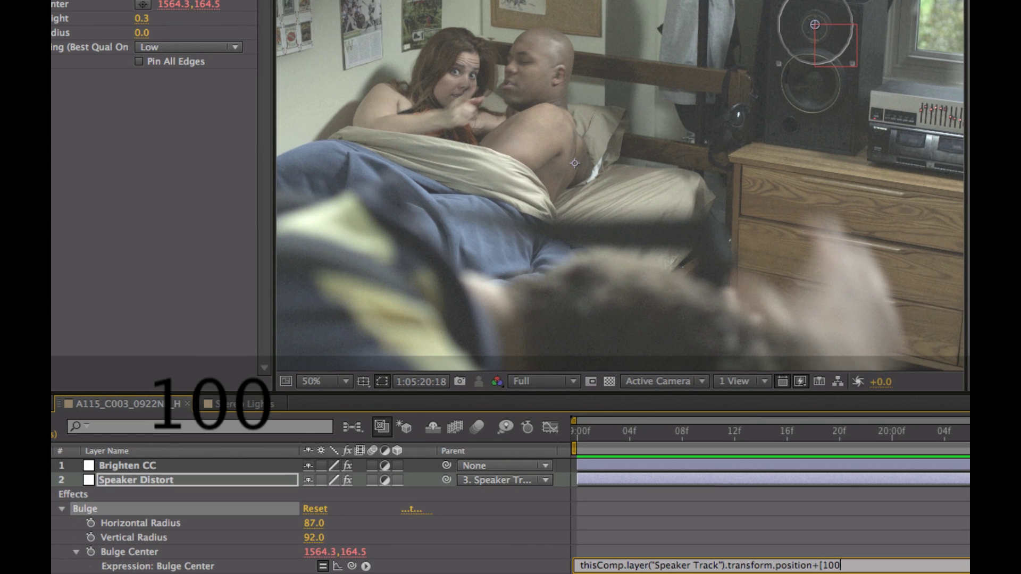
pyautogui.write(',100]')
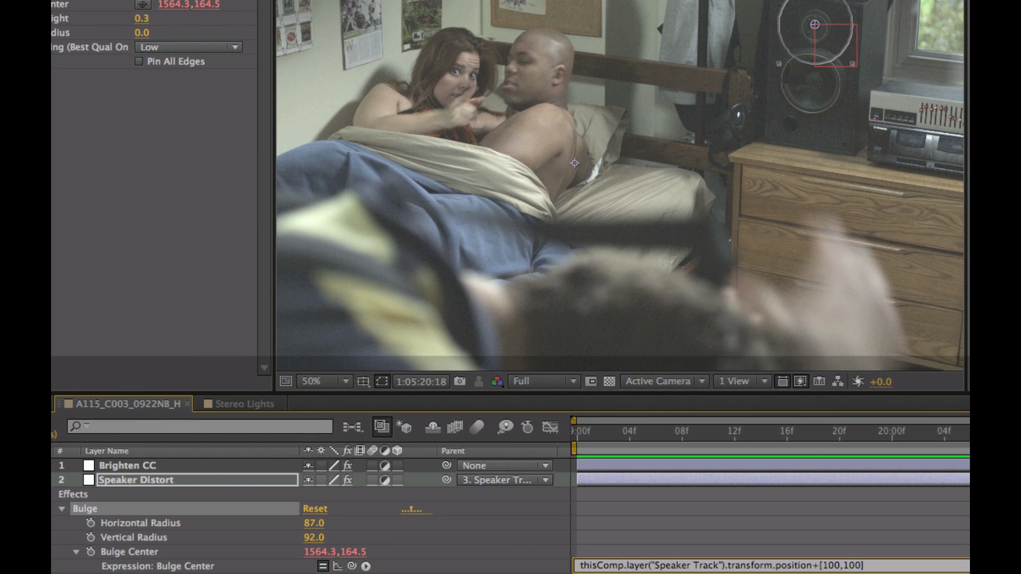
pyautogui.press('KP_Enter')
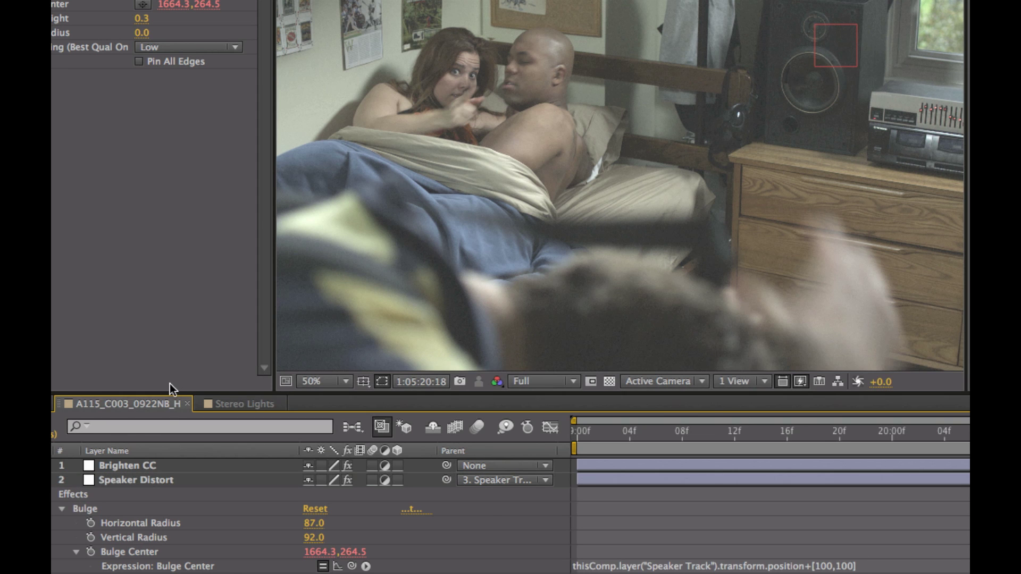
pyautogui.click(84, 506)
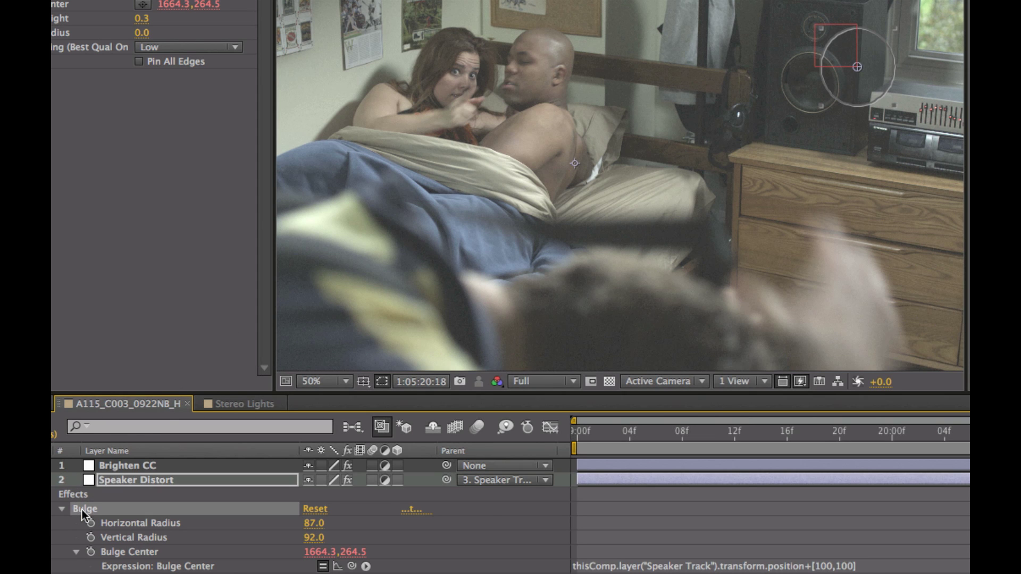
# Step: Change the vertical offset in the Bulge Center expression to 200 and show the Bulge circle
pyautogui.click(850, 567)
pyautogui.click(847, 566)
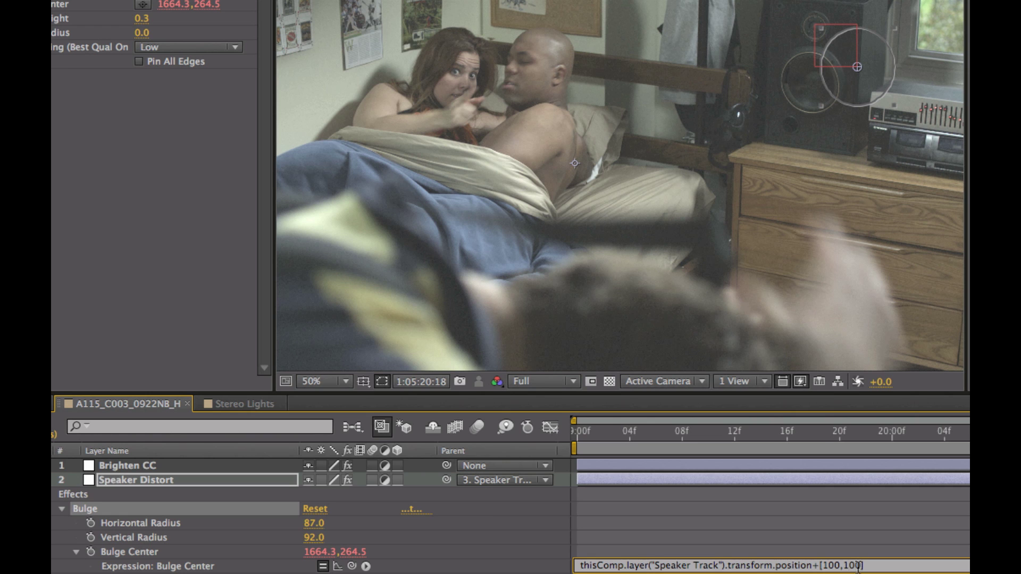
pyautogui.press('BackSpace')
pyautogui.write('2')
pyautogui.click(531, 570)
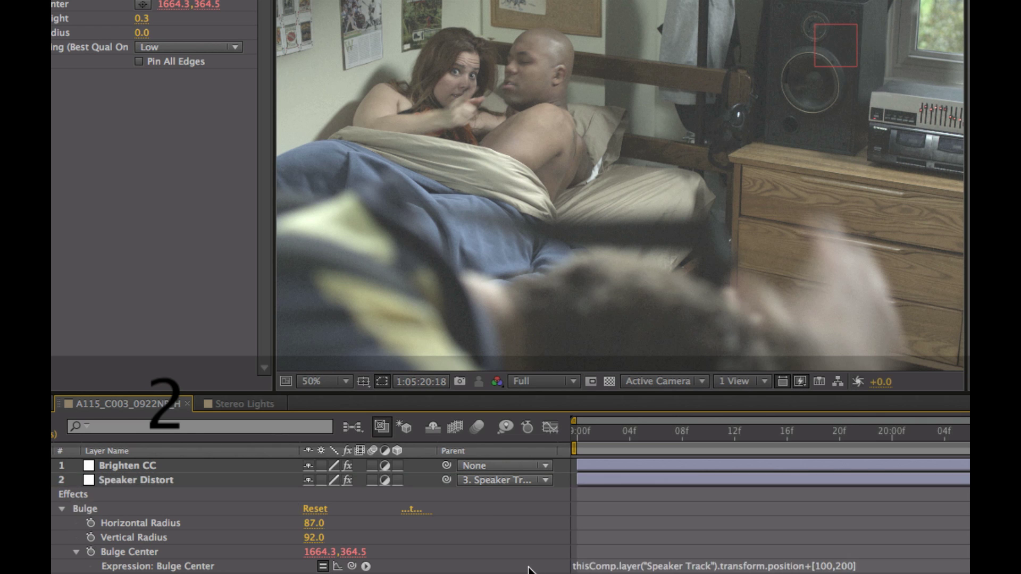
pyautogui.click(90, 512)
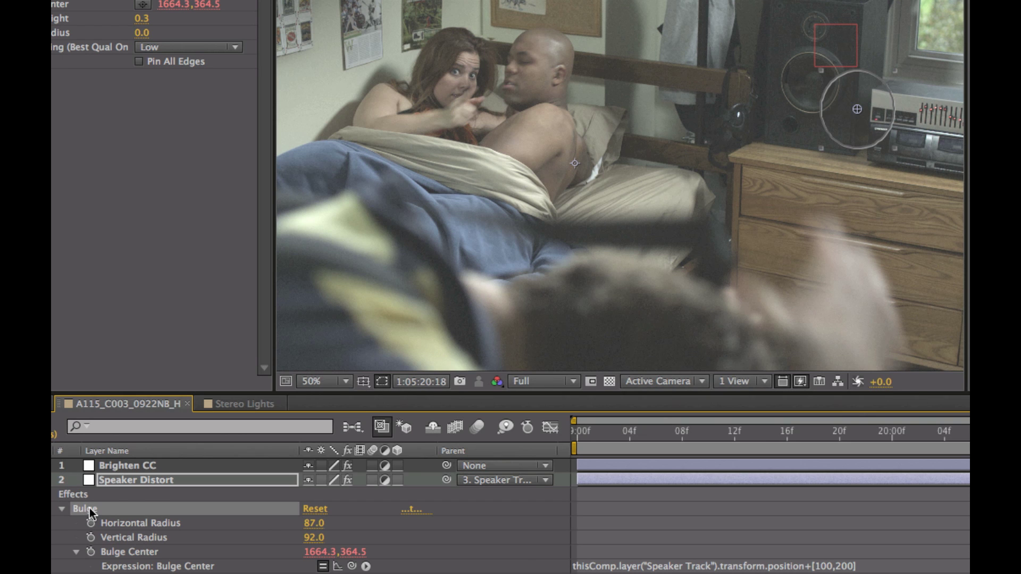
# Step: Change the horizontal offset in the Bulge Center expression to 10 and check the circle against the speaker cone
pyautogui.click(836, 566)
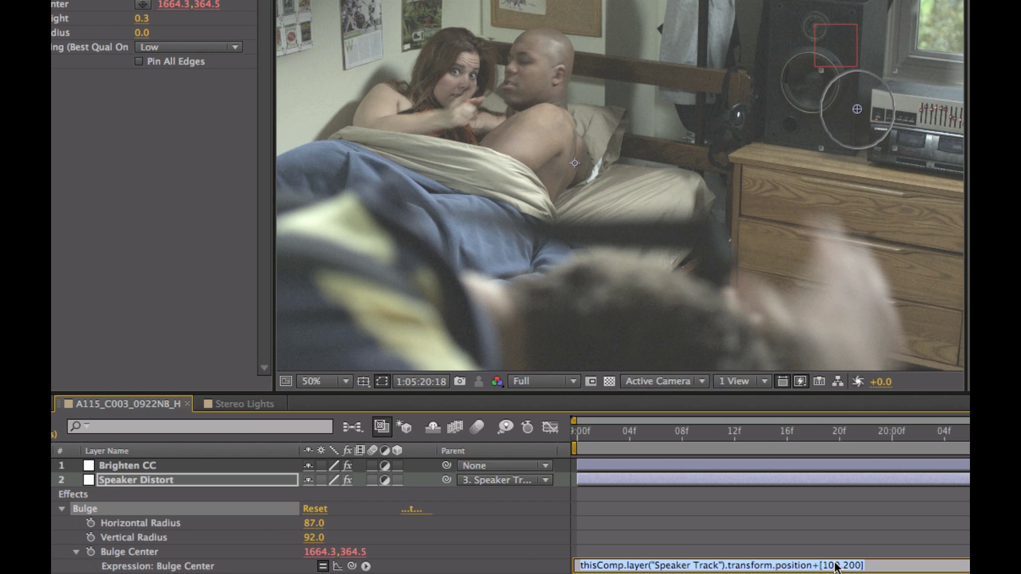
pyautogui.click(835, 565)
pyautogui.press('KP_Enter')
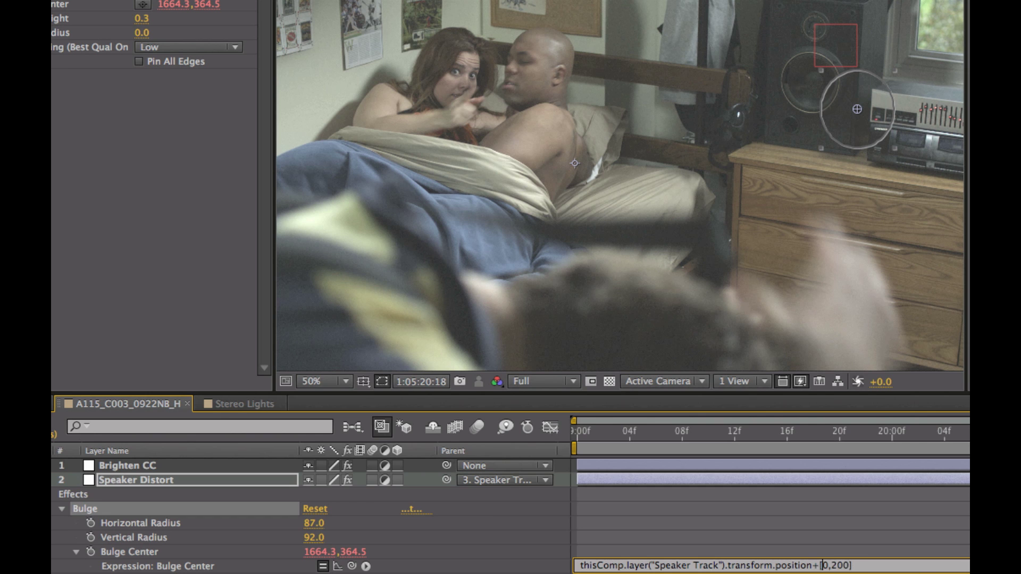
pyautogui.click(418, 560)
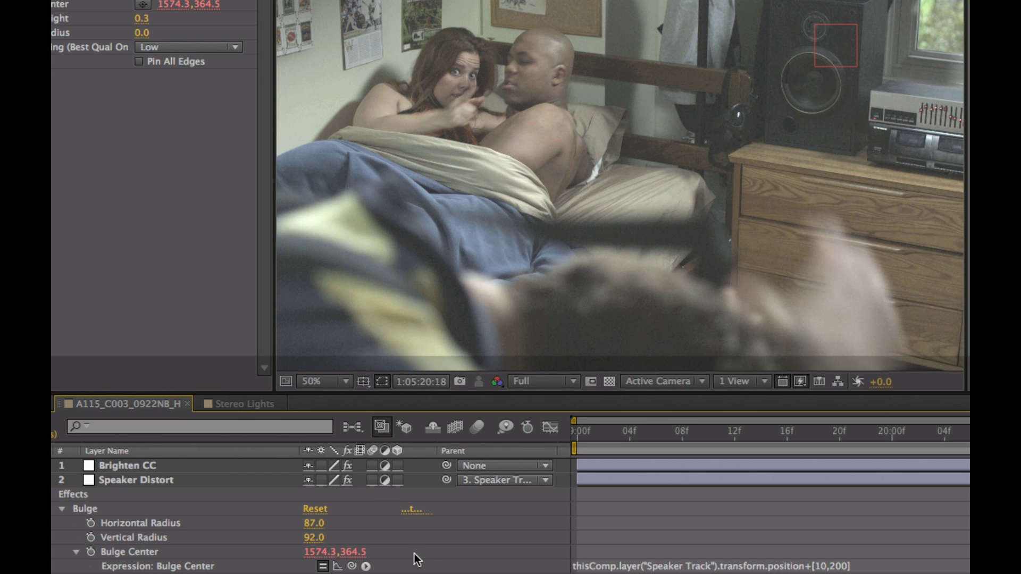
pyautogui.click(85, 509)
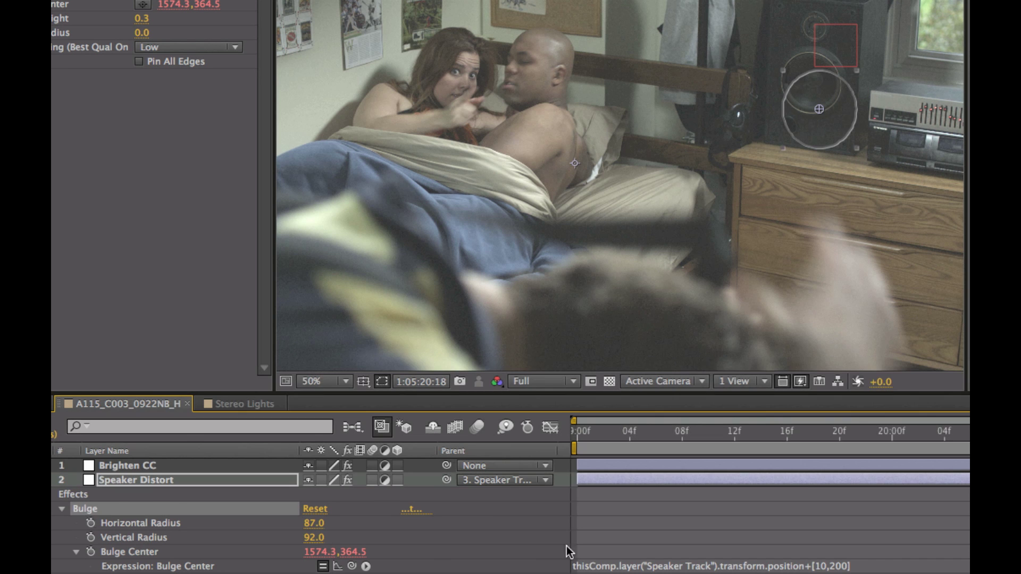
# Step: Change the Bulge Center expression's offset to [0,170]
pyautogui.click(833, 568)
pyautogui.click(831, 567)
pyautogui.press('BackSpace')
pyautogui.press('Right')
pyautogui.hotkey('shift', 'Right')
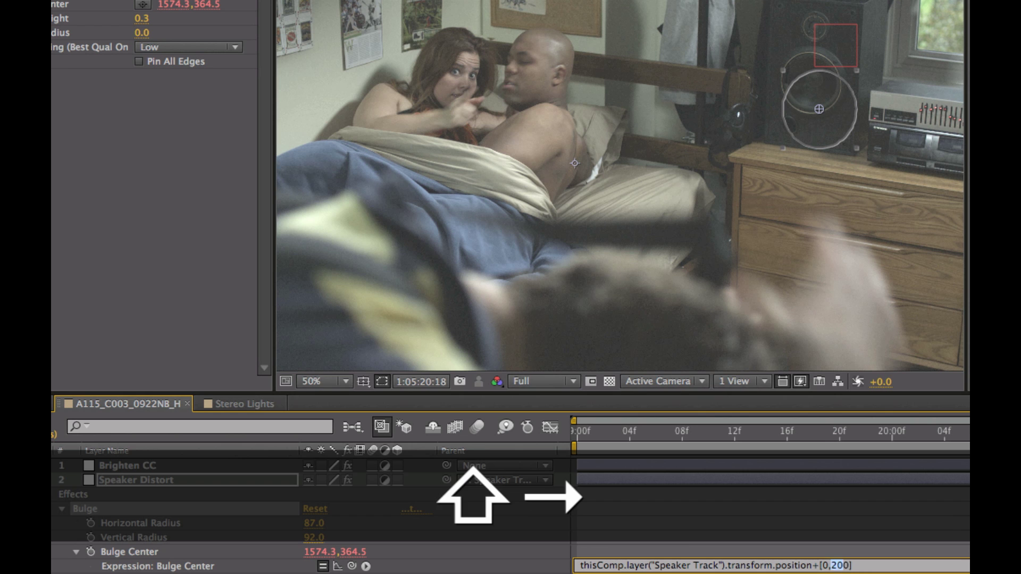
pyautogui.write('1')
pyautogui.hotkey('shift', 'Right')
pyautogui.write('7')
pyautogui.click(497, 556)
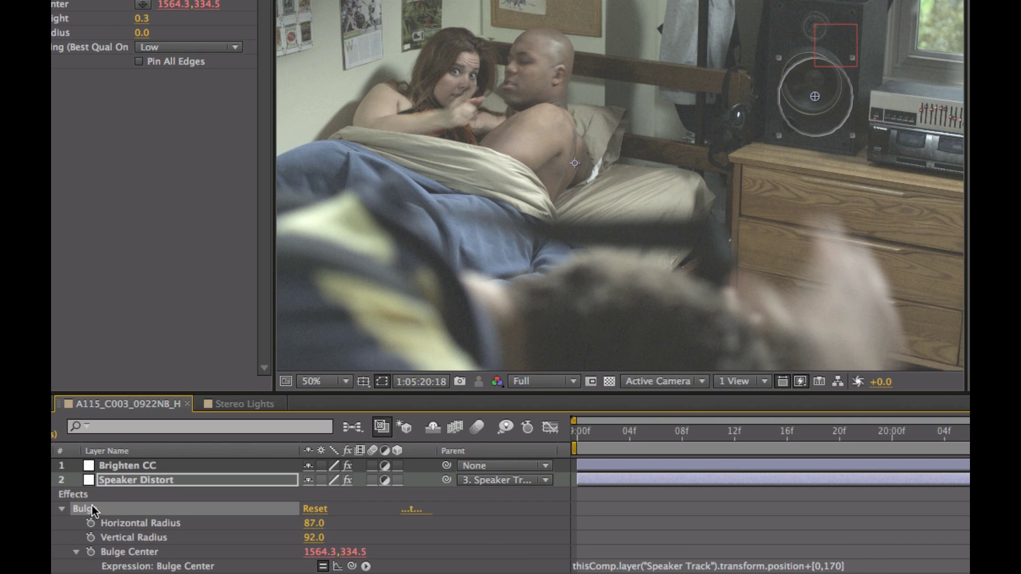
# Step: Reduce the vertical offset in the Bulge Center expression to 150 and show the Bulge circle
pyautogui.click(828, 568)
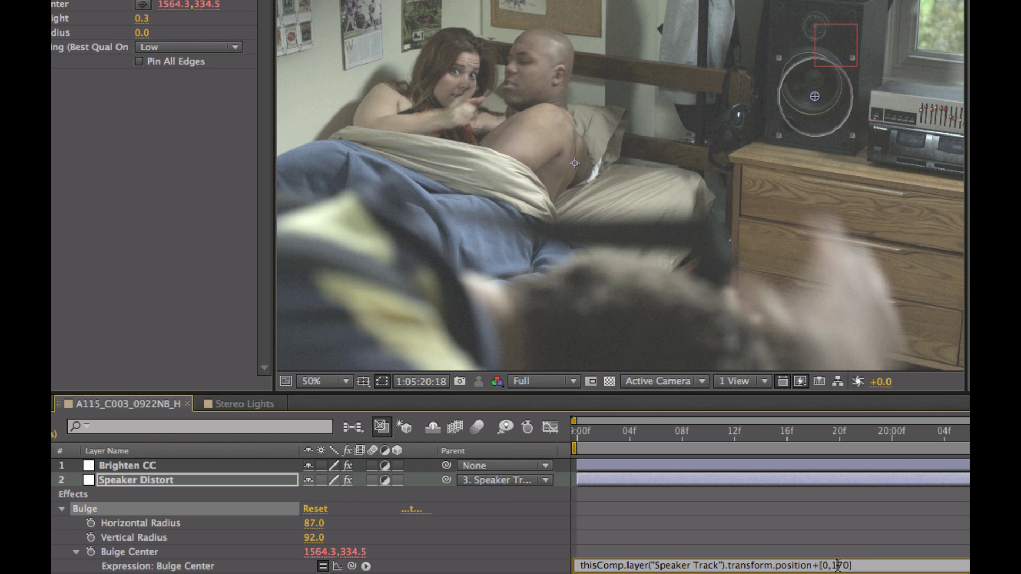
pyautogui.write('5')
pyautogui.click(448, 567)
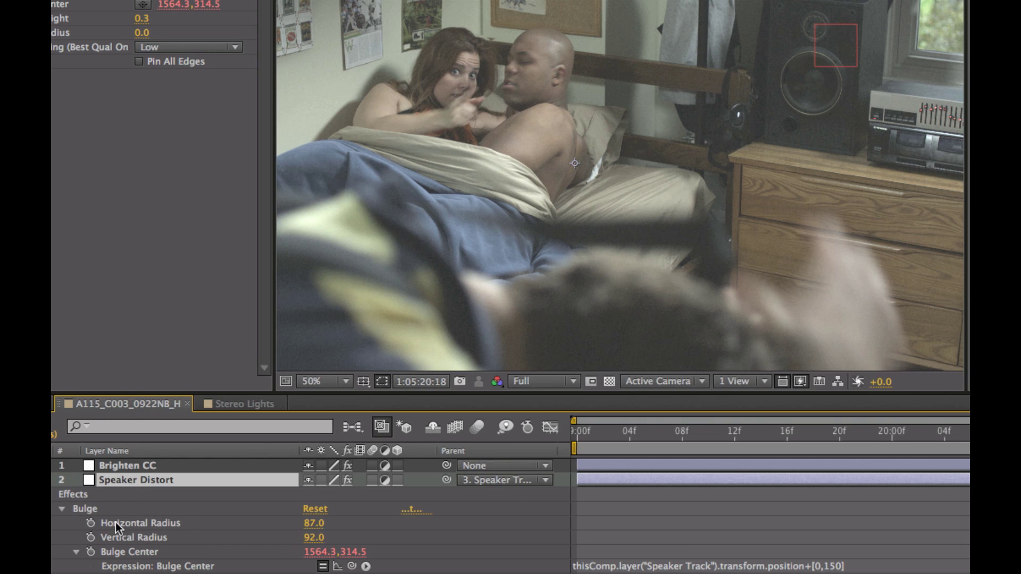
pyautogui.click(83, 509)
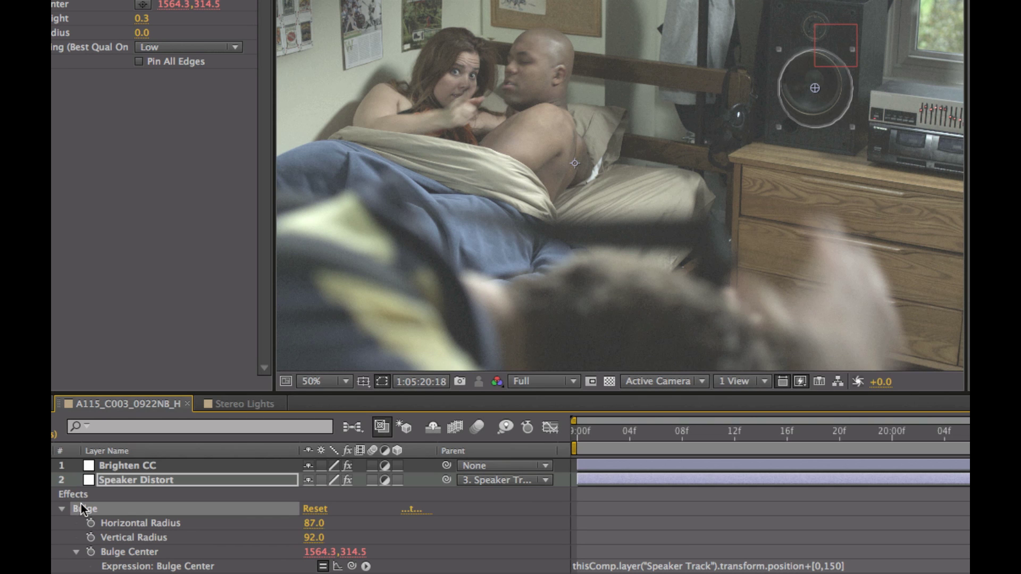
# Step: Set the Bulge Center expression's offset to [-10,120] and check the circle over the lower speaker cone
pyautogui.click(824, 567)
pyautogui.click(829, 566)
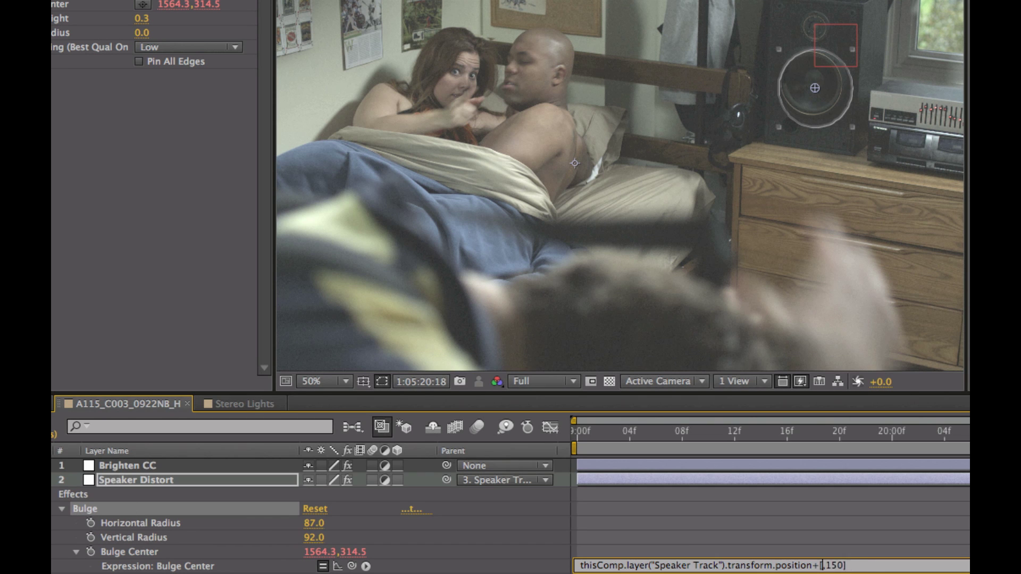
pyautogui.write('-10')
pyautogui.hotkey('shift', 'Right')
pyautogui.press('Right')
pyautogui.hotkey('shift', 'Right')
pyautogui.write('2')
pyautogui.press('KP_Enter')
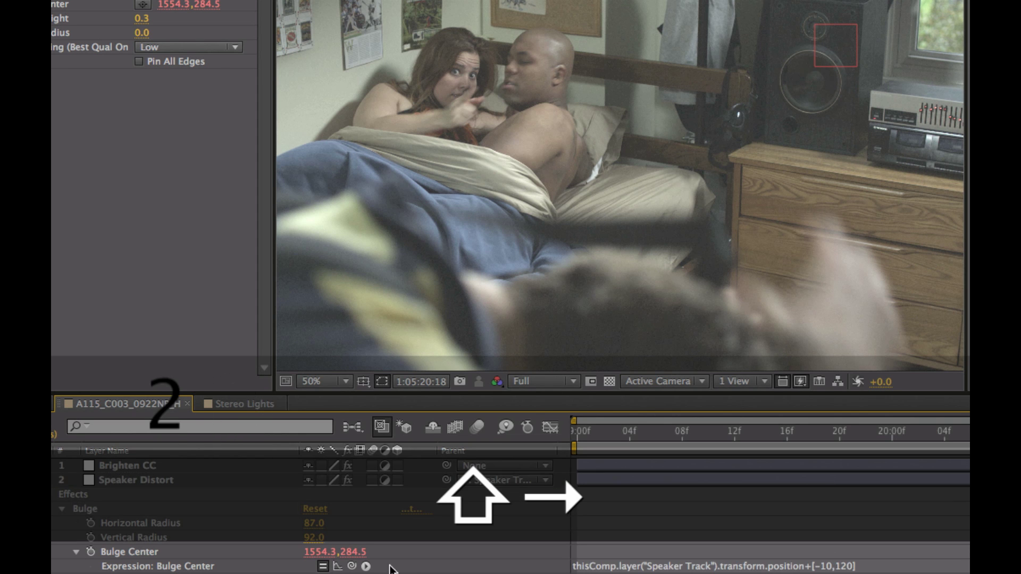
pyautogui.click(90, 508)
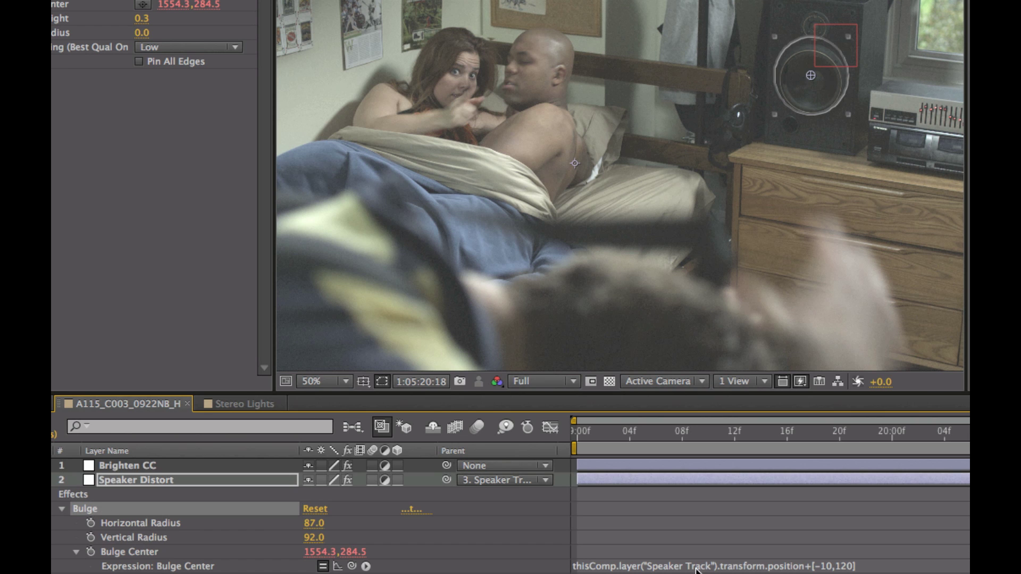
# Step: Raise the vertical offset in the Bulge Center expression to 130 and show the Bulge circle
pyautogui.click(846, 567)
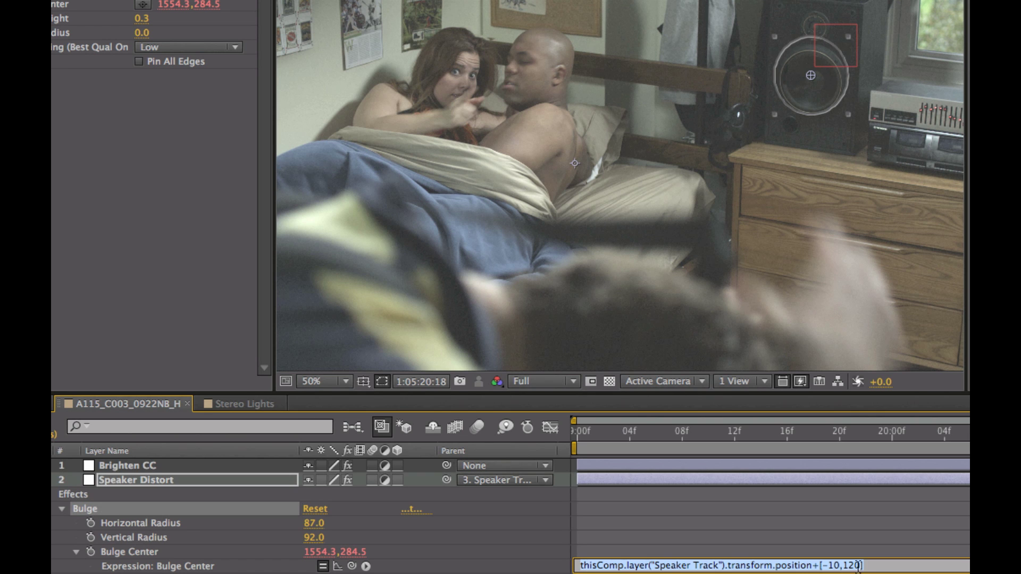
pyautogui.click(842, 567)
pyautogui.press('Right')
pyautogui.press('Right')
pyautogui.press('BackSpace')
pyautogui.write('3')
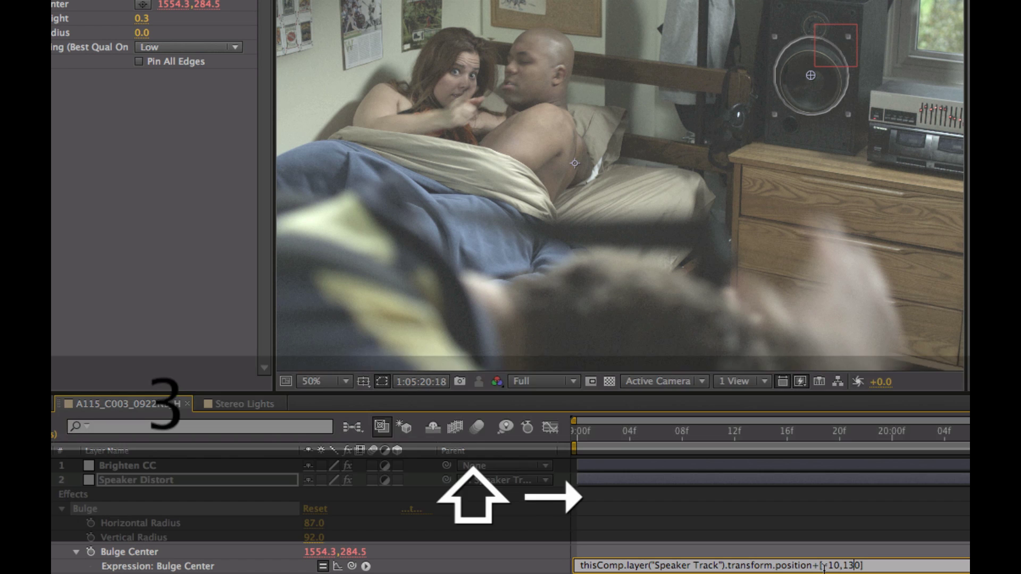
pyautogui.click(485, 562)
pyautogui.click(91, 510)
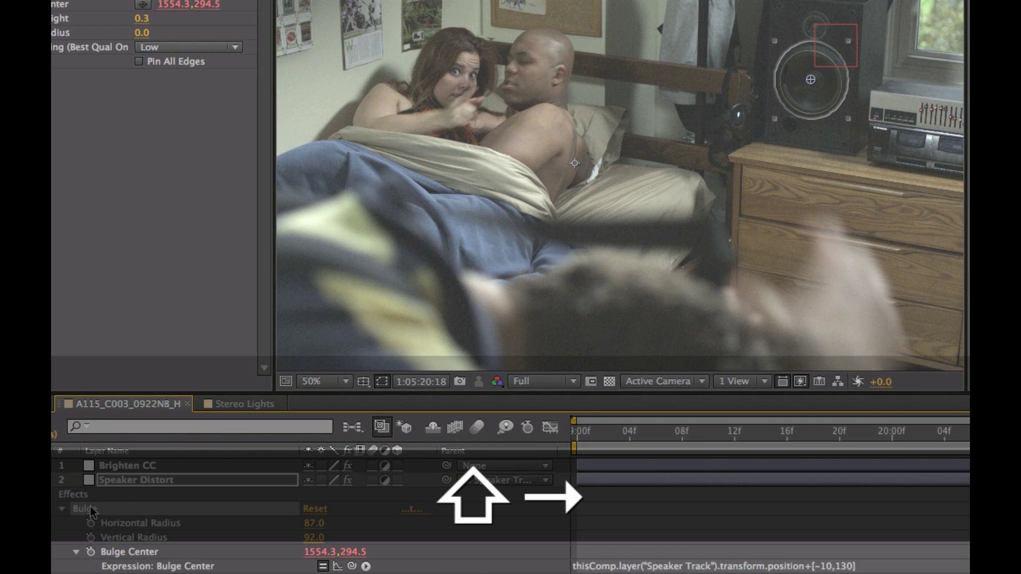
# Step: Set the vertical offset in the Bulge Center expression to 136 and play back the shot with Bulge selected
pyautogui.click(843, 565)
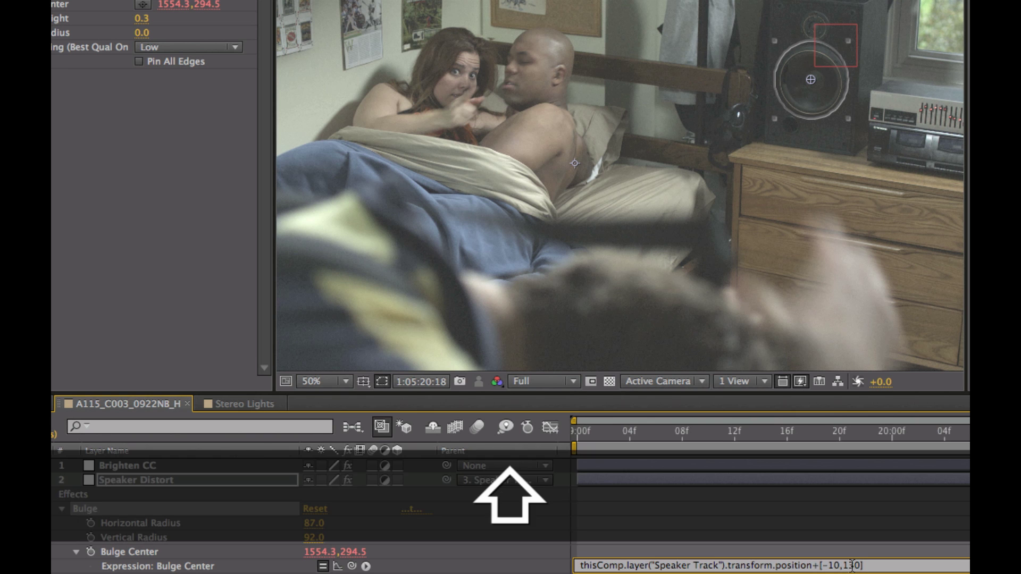
pyautogui.press('BackSpace')
pyautogui.write('6')
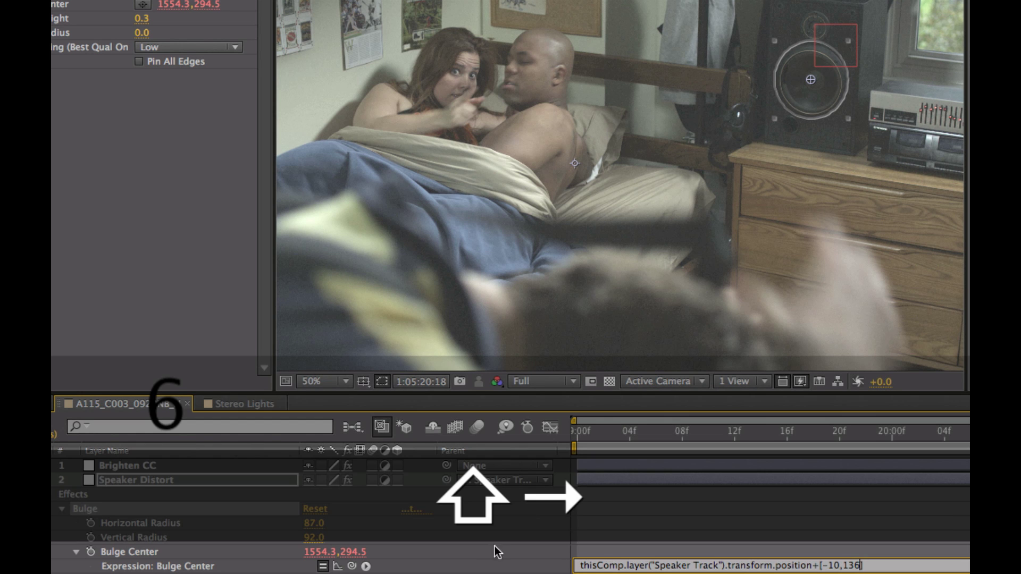
pyautogui.click(471, 568)
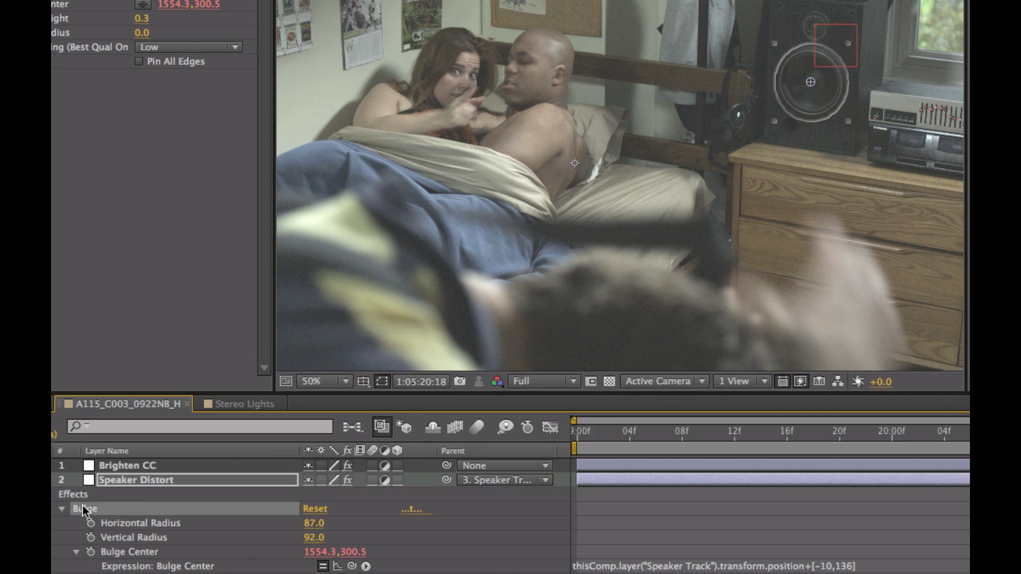
pyautogui.press('space')
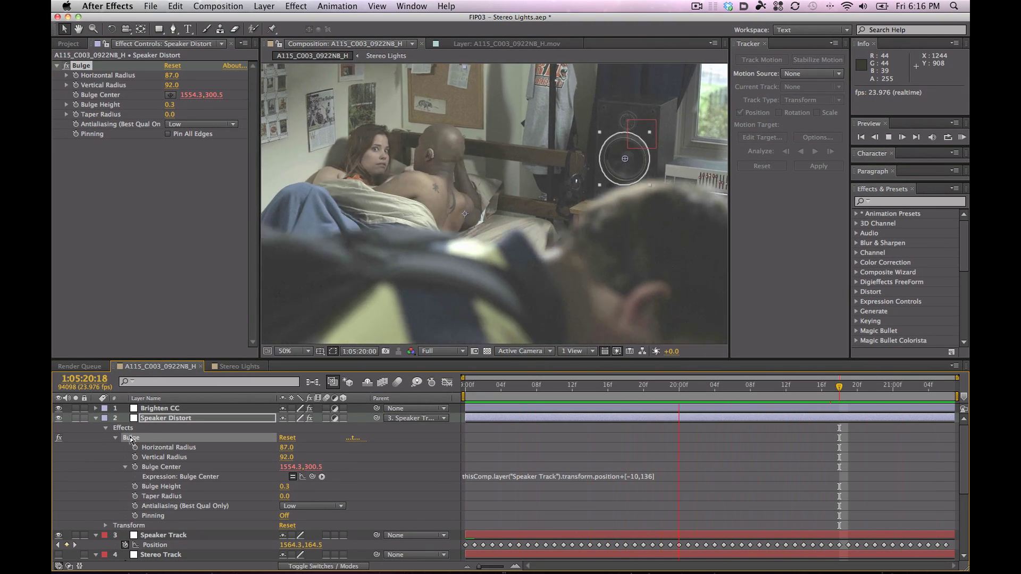
pyautogui.press('space')
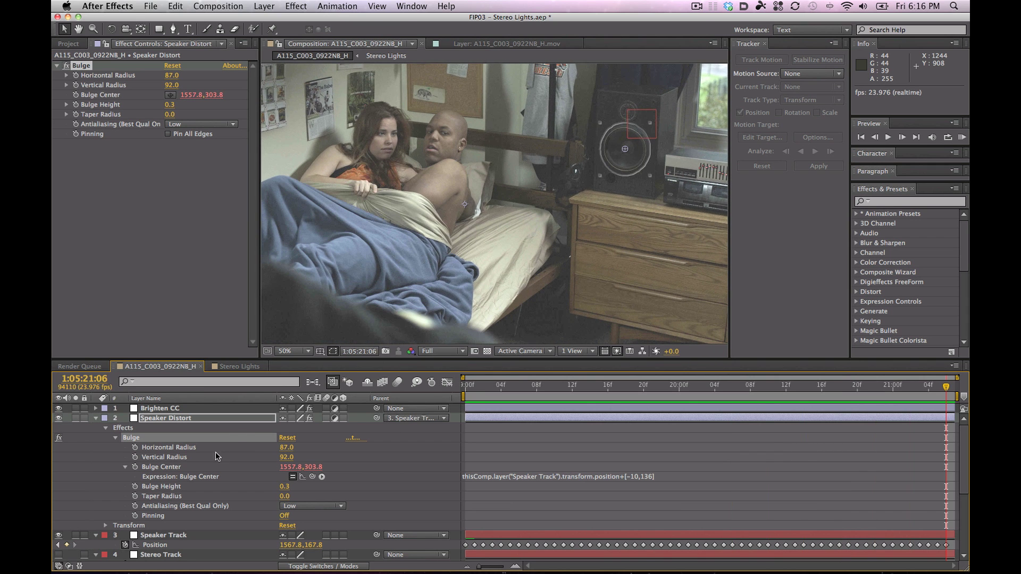
# Step: Add the expression wiggle(6,2) to the Bulge Height property of the Speaker Distort layer
pyautogui.press('alt')
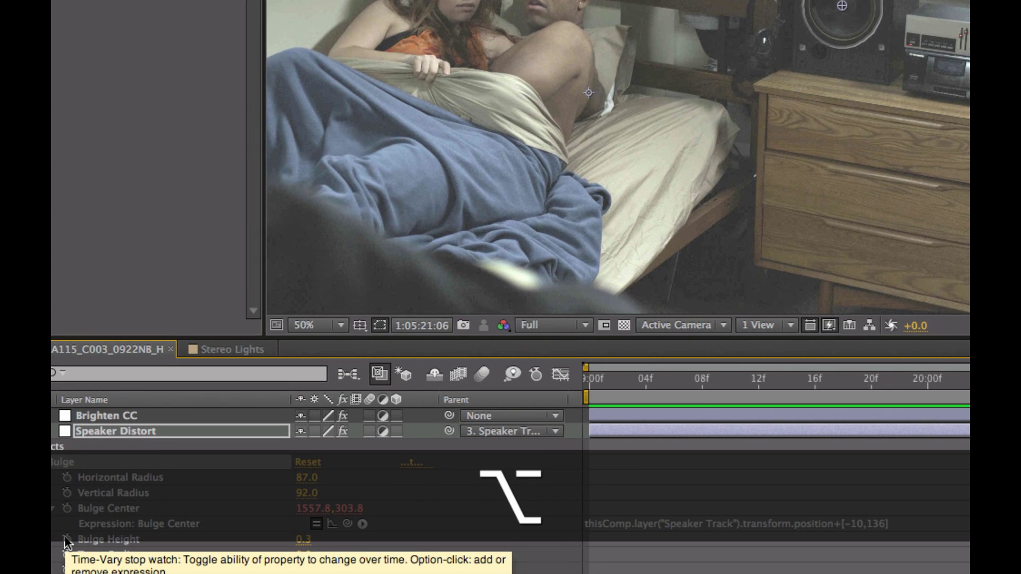
pyautogui.keyDown('alt'); pyautogui.click(65, 537); pyautogui.keyUp('alt')
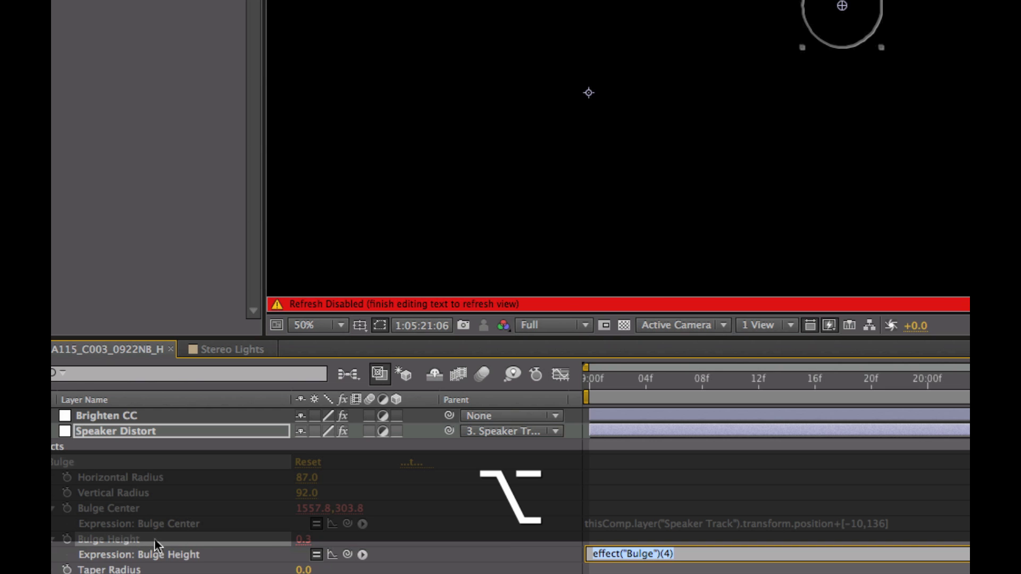
pyautogui.write('wiggle(')
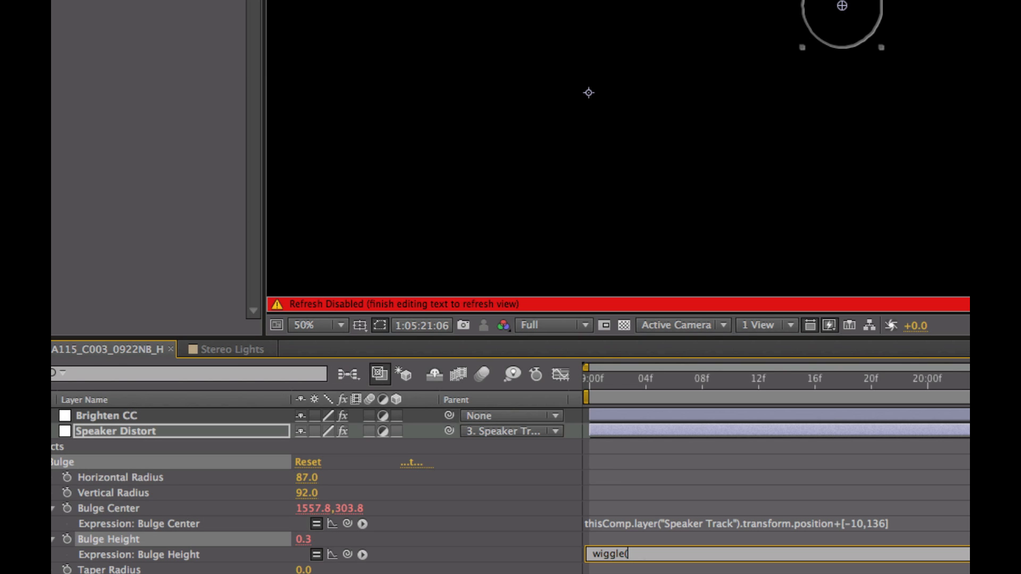
pyautogui.write('6,')
pyautogui.write('2)')
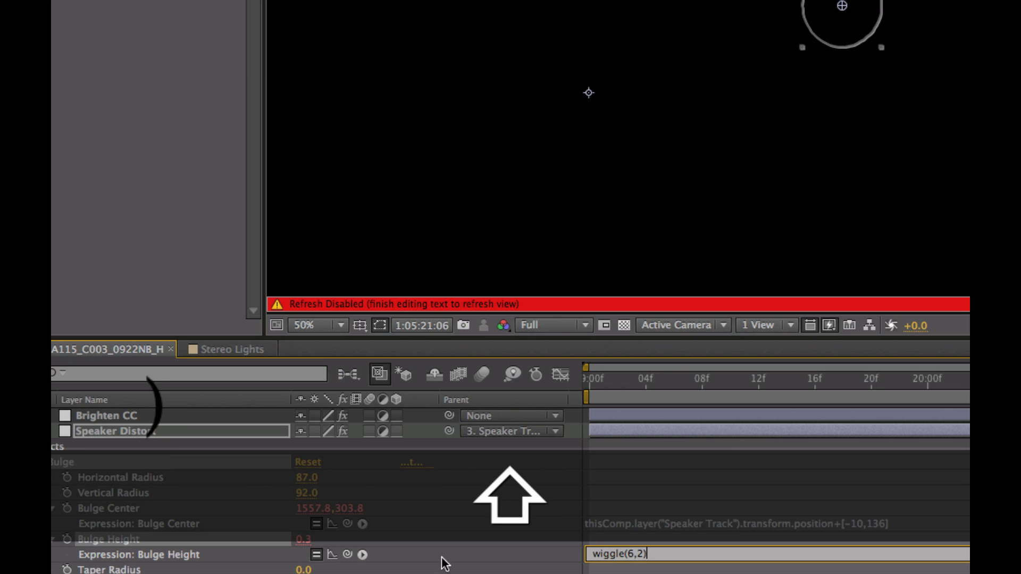
pyautogui.click(480, 562)
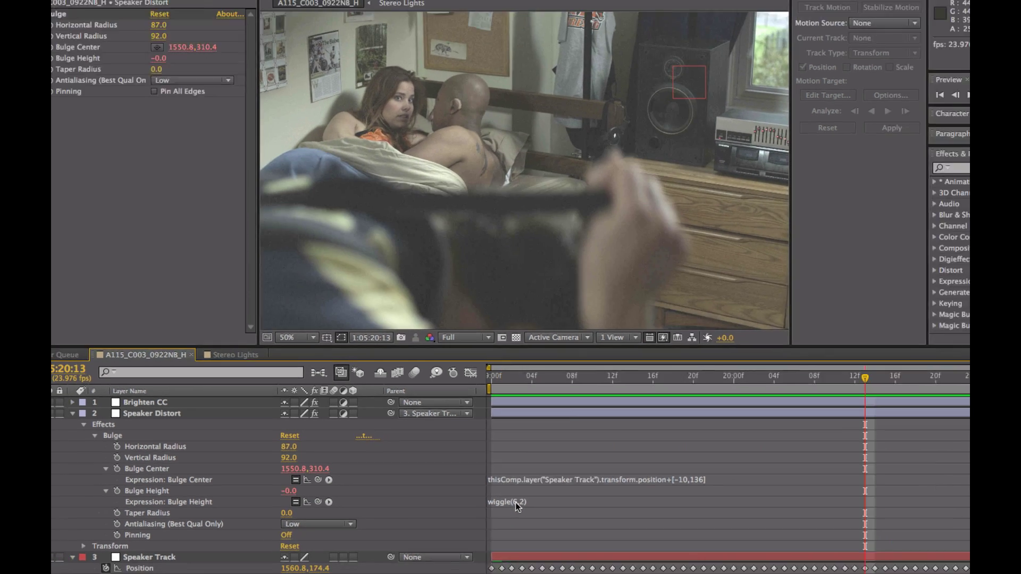
# Step: Change the Bulge Height expression to wiggle(6,.7) and preview the shot
pyautogui.click(551, 509)
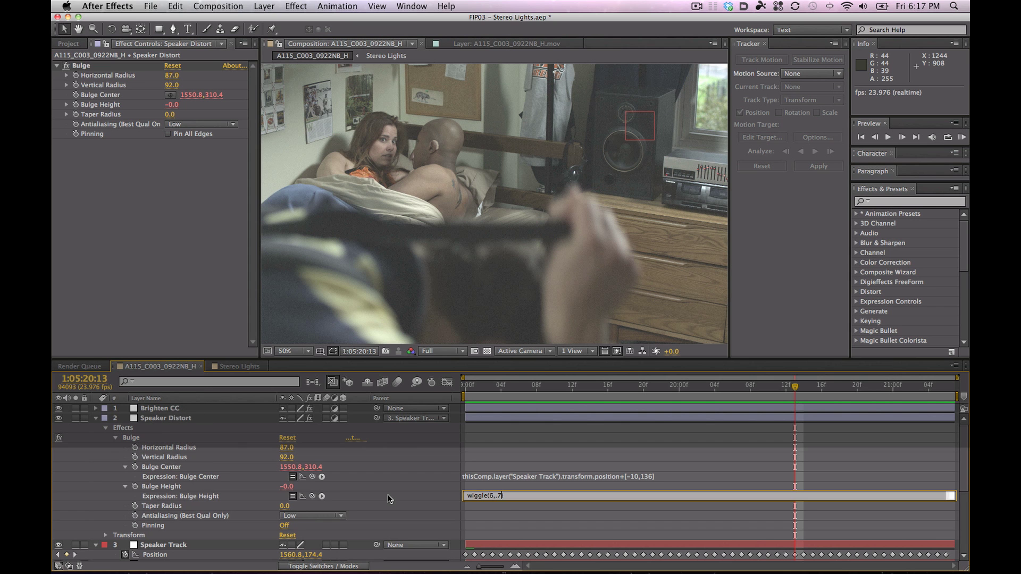
pyautogui.press('KP_Enter')
pyautogui.press('KP_0')
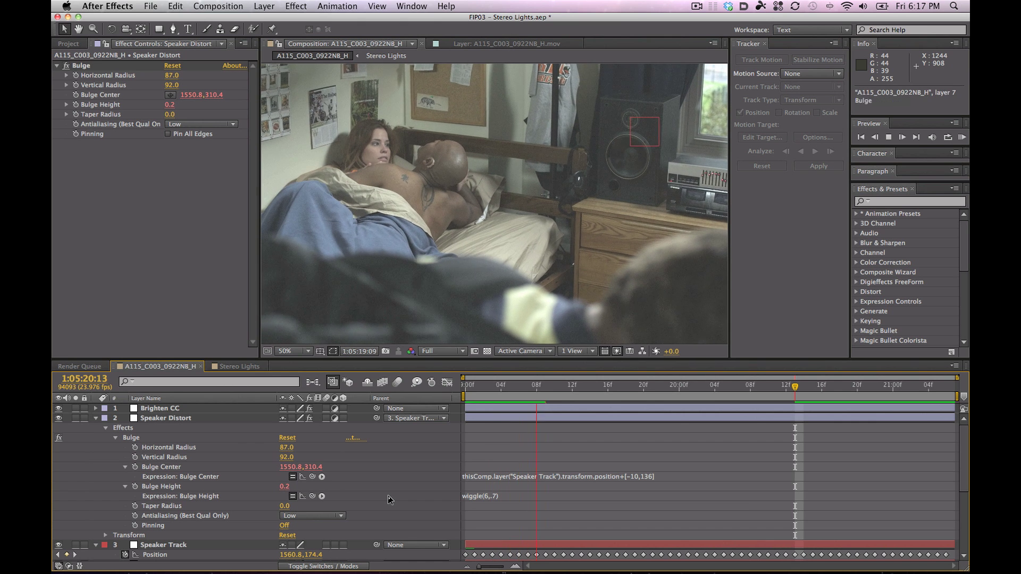
# Step: Reduce the wiggle amount in the Bulge Height expression to .3 and preview the shot again
pyautogui.click(497, 496)
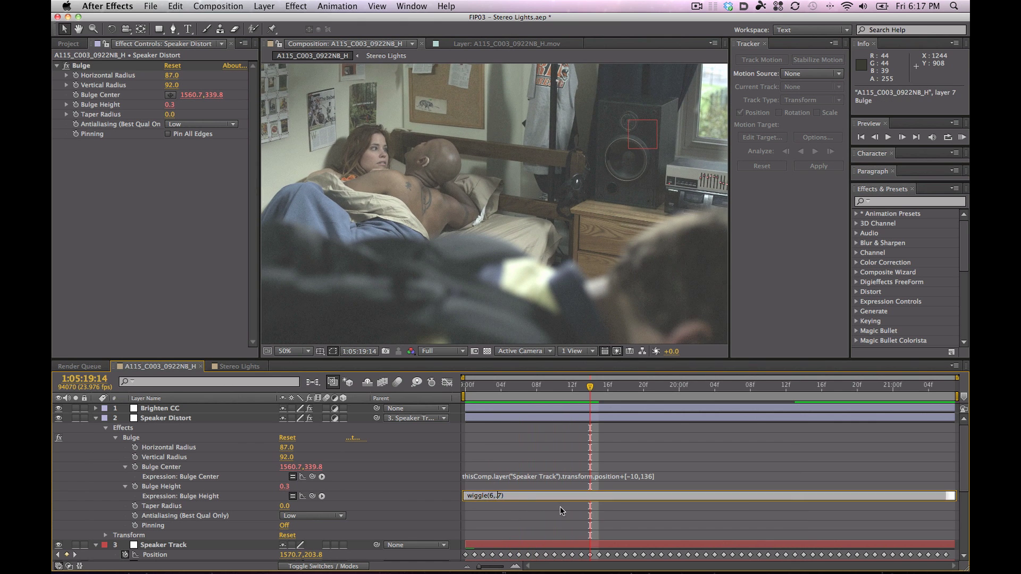
pyautogui.press('KP_Enter')
pyautogui.press('KP_0')
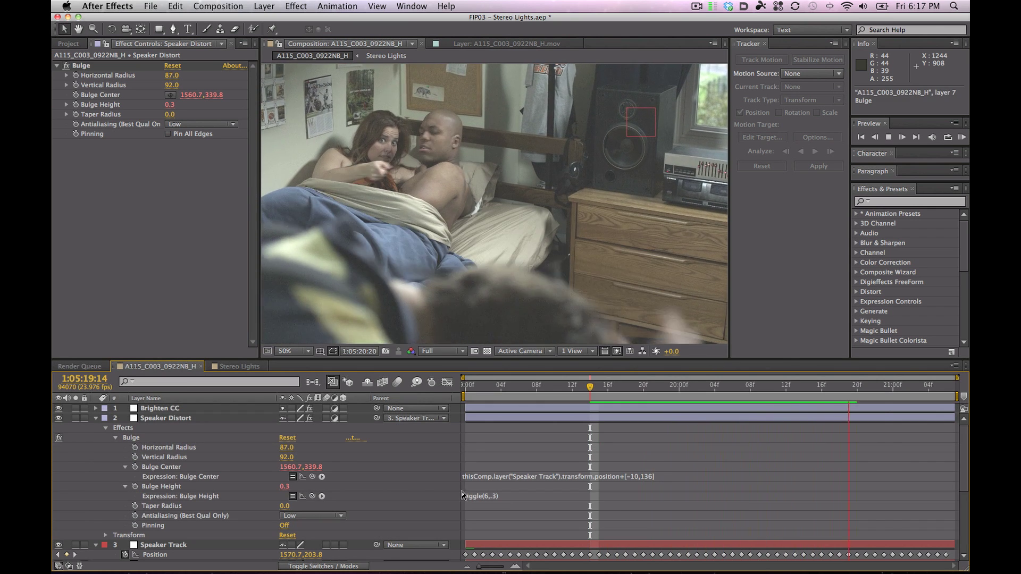
# Step: Set the Bulge Height expression to wiggle(6,.1) and play back the speaker cone's movement
pyautogui.click(495, 497)
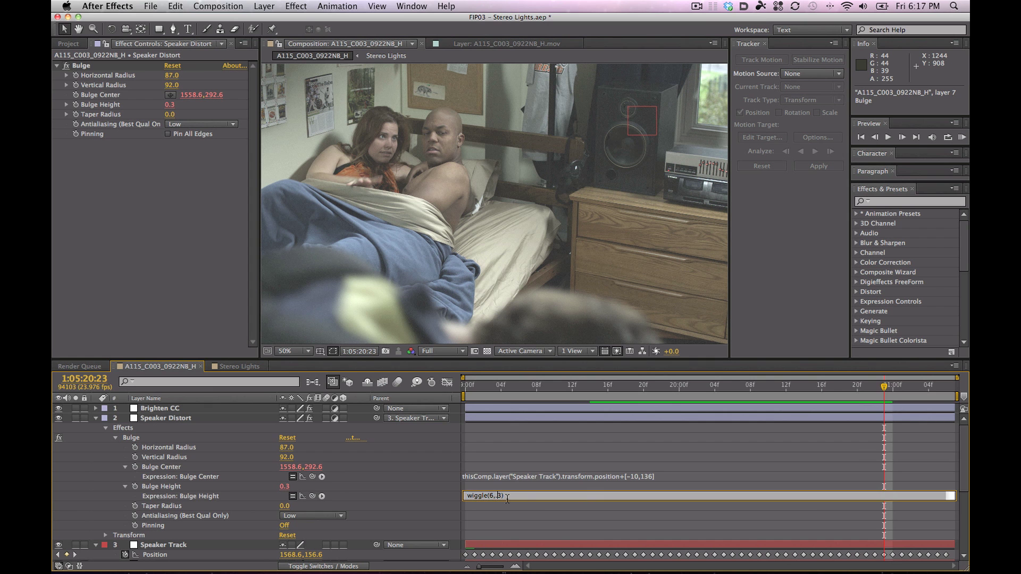
pyautogui.press('KP_Enter')
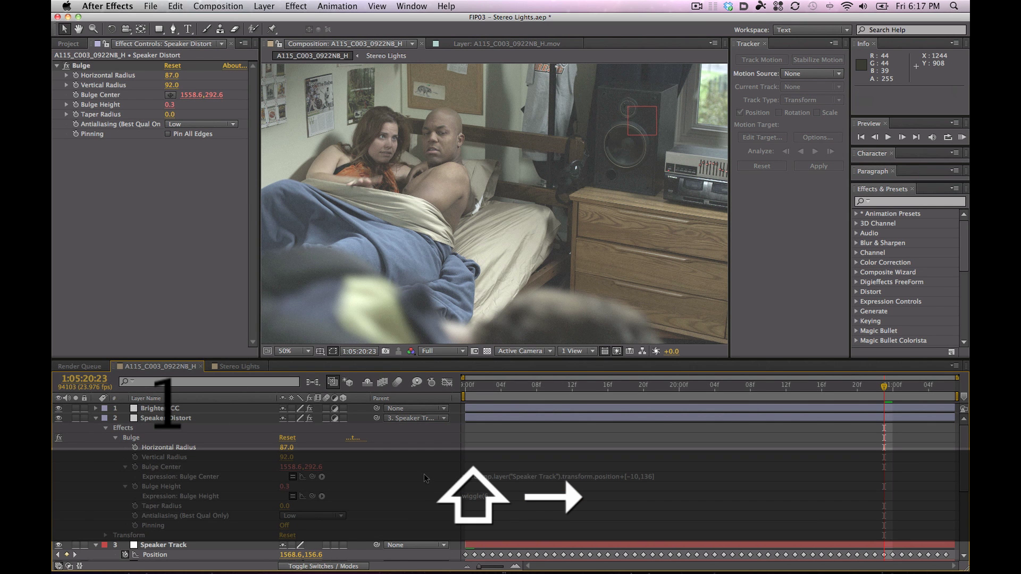
pyautogui.press('KP_0')
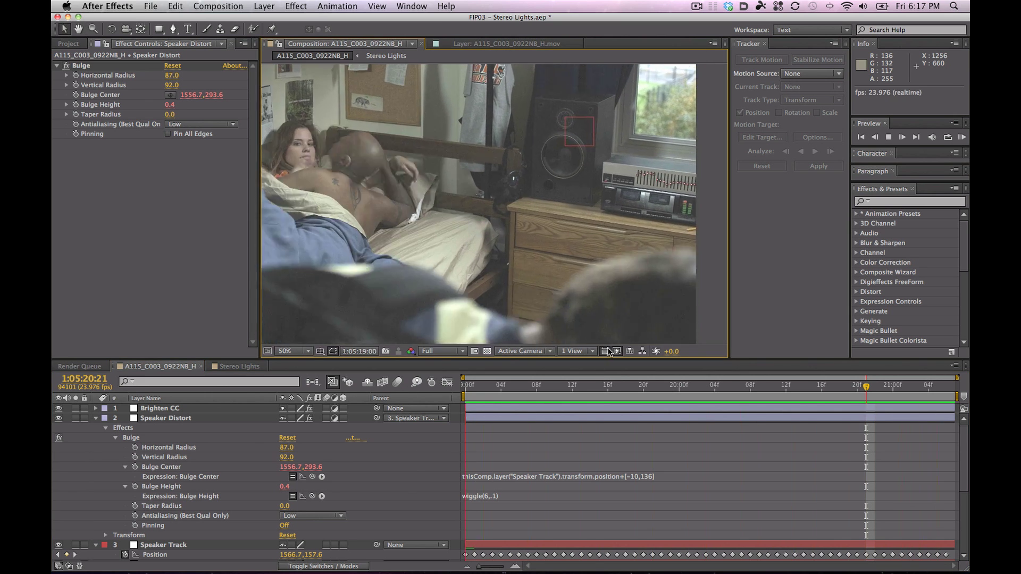
pyautogui.press('space')
# Step: Go to 1:05:20:03, collapse Speaker Distort, then duplicate the A115_C003_0922N8_H.mov footage layer and place the copy directly below Brighten CC
pyautogui.moveTo(723, 386); pyautogui.dragTo(652, 391)
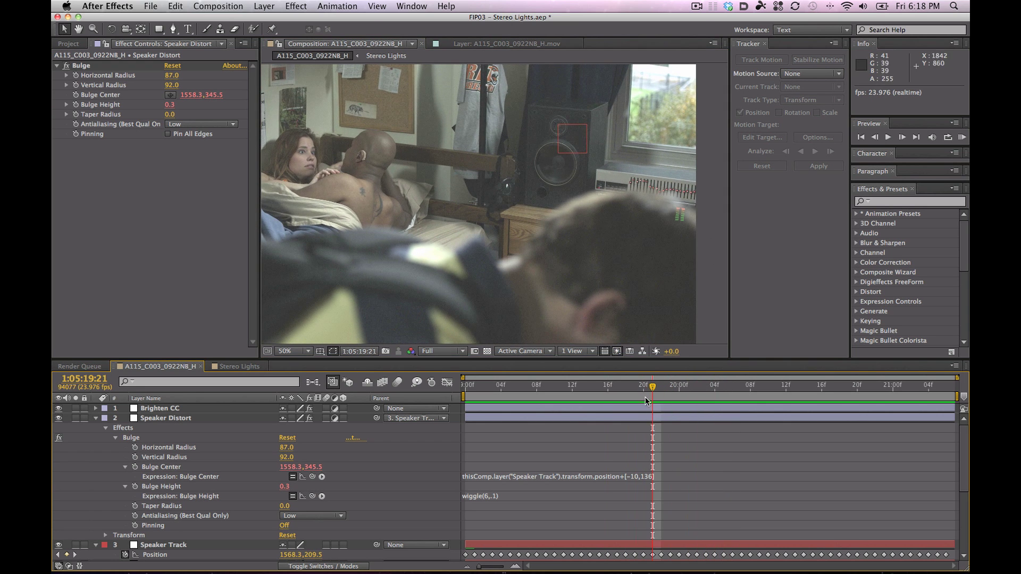
pyautogui.moveTo(657, 390); pyautogui.dragTo(707, 388)
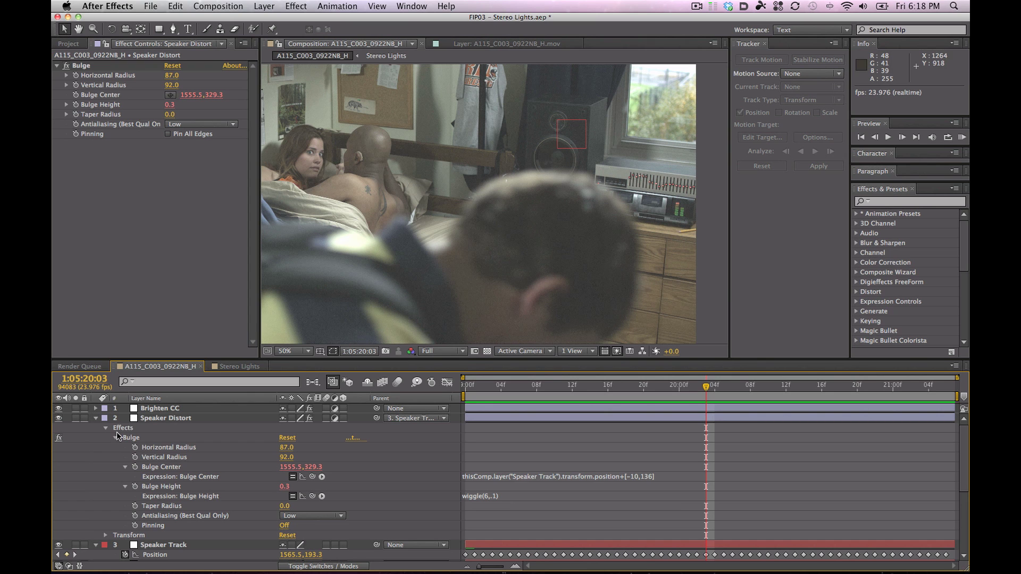
pyautogui.click(95, 418)
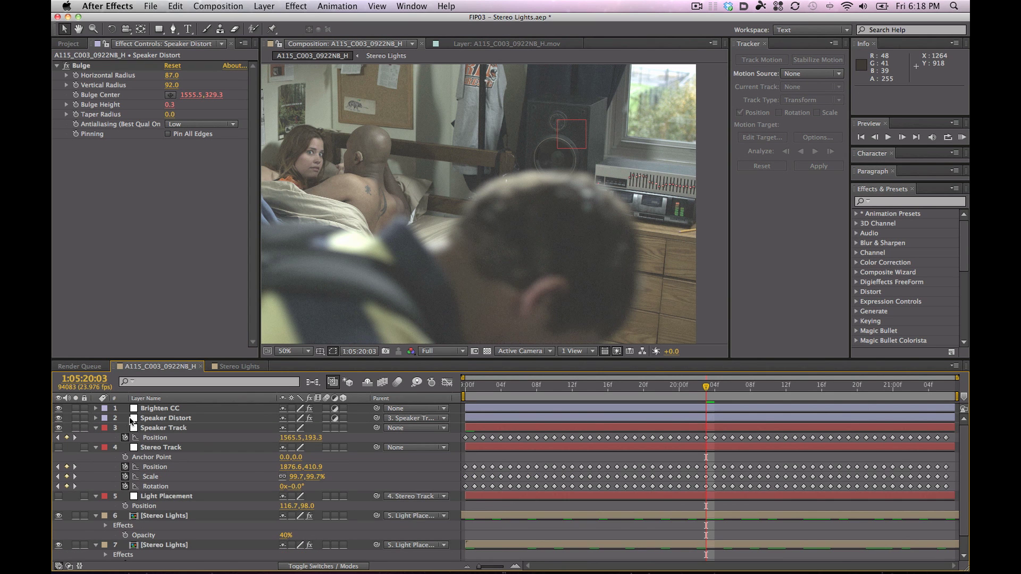
pyautogui.scroll(-2, 175, 532)
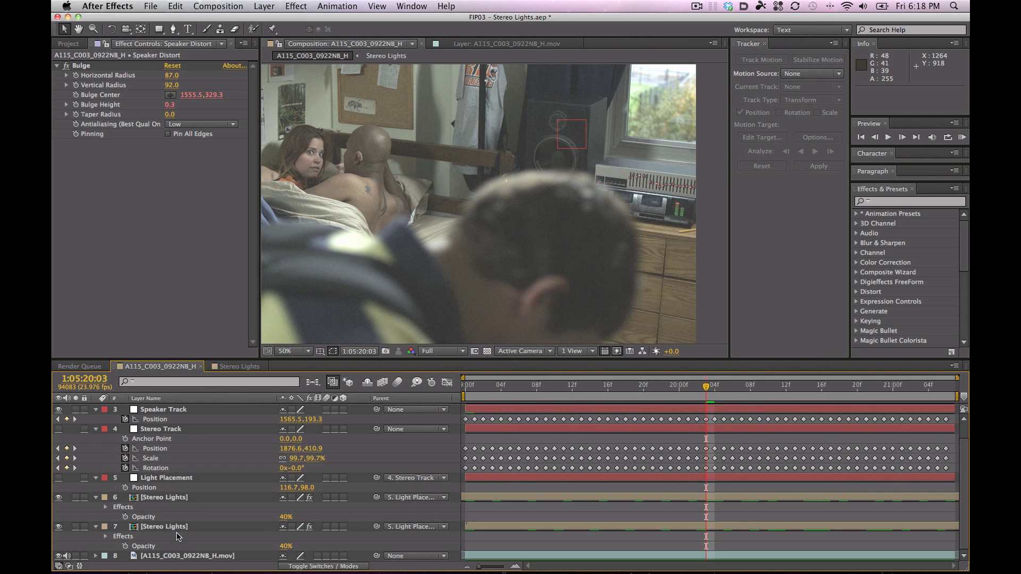
pyautogui.click(181, 554)
pyautogui.press('super+d')
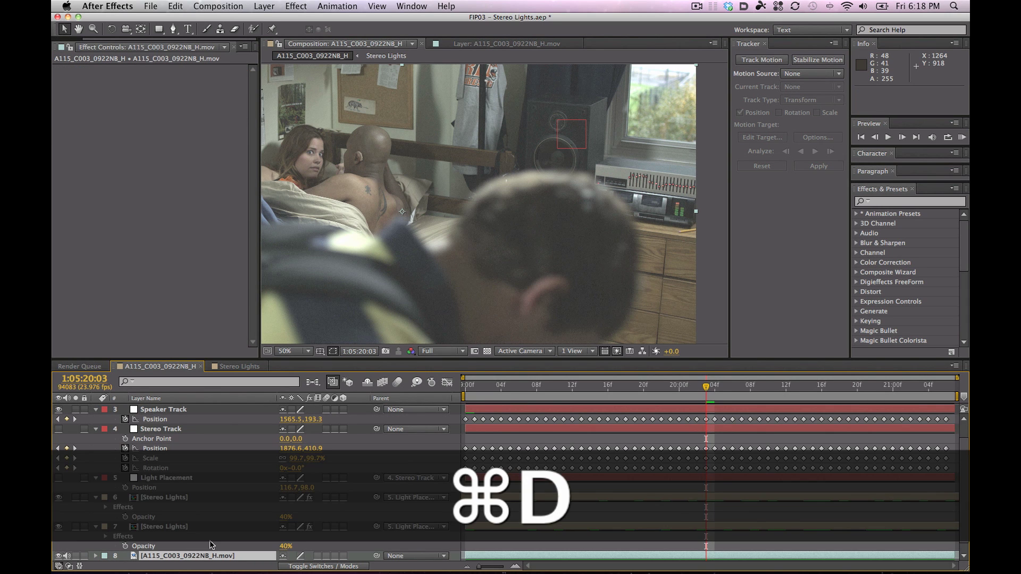
pyautogui.moveTo(192, 548); pyautogui.dragTo(198, 420)
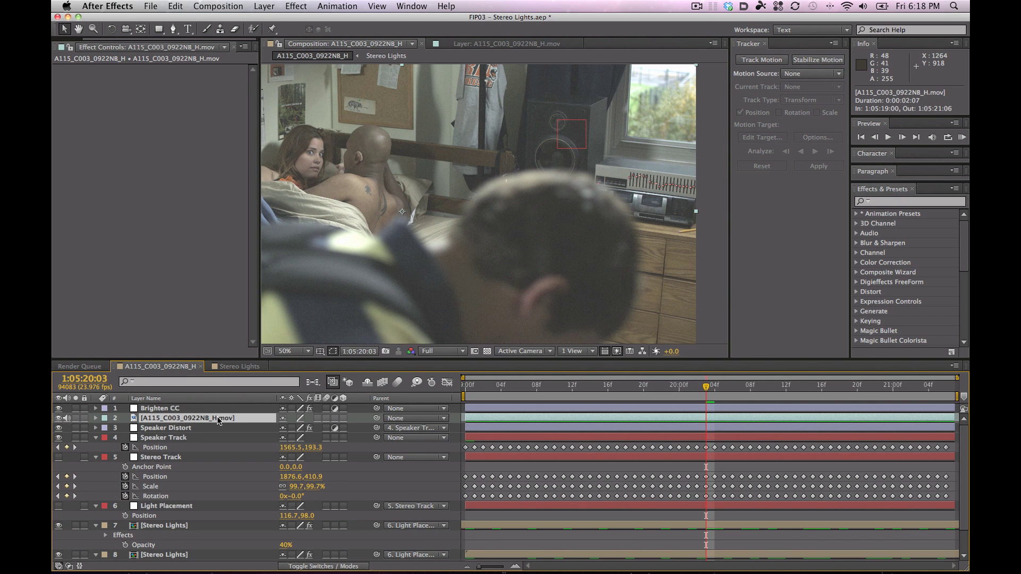
# Step: Rename the duplicated footage layer to Matt Matte
pyautogui.press('Return')
pyautogui.write('Matt Matte')
pyautogui.press('Return')
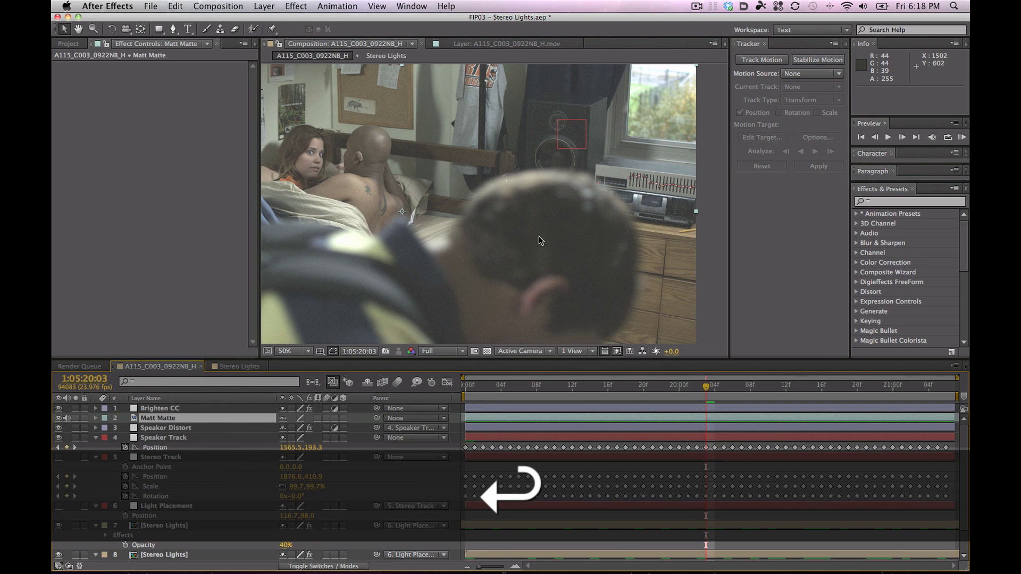
# Step: Draw a closed Pen mask around the foreground man's head on Matt Matte and enable Mask Path keyframing at 1:05:20:03
pyautogui.press('g')
pyautogui.click(570, 169)
pyautogui.click(527, 172)
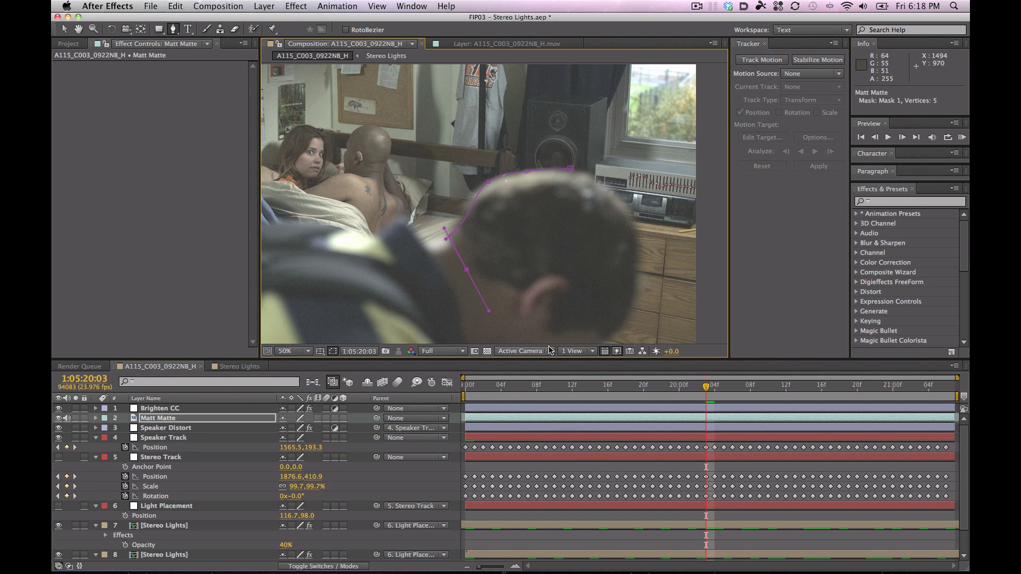
pyautogui.scroll(-3, 585, 269)
pyautogui.click(512, 337)
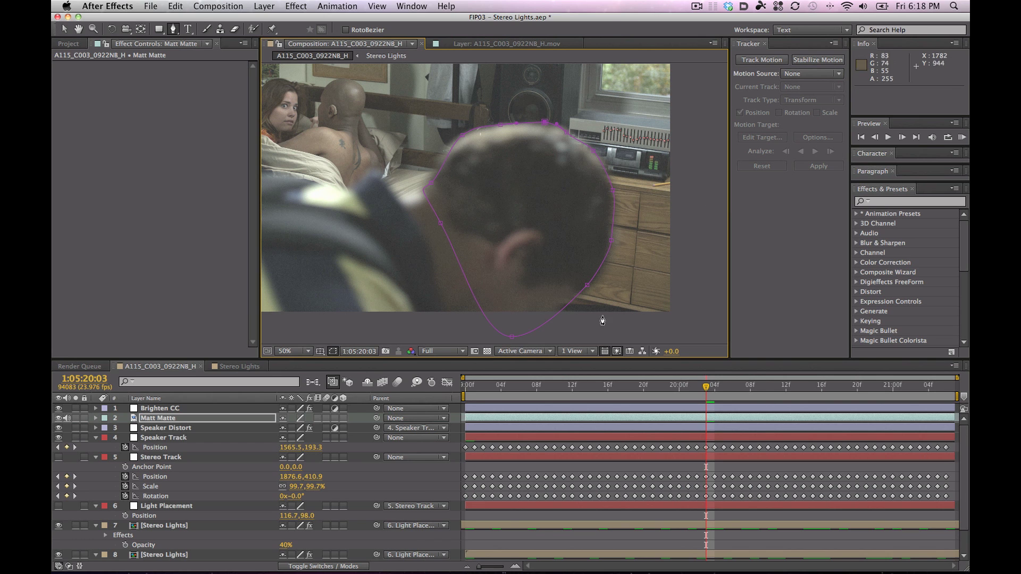
pyautogui.press('m')
pyautogui.click(133, 437)
# Step: Go to the first frame, 1:05:19:00, and move and rotate the whole mask to fit the foreground man's head
pyautogui.press('pageup')
pyautogui.press('pageup')
pyautogui.press('pageup')
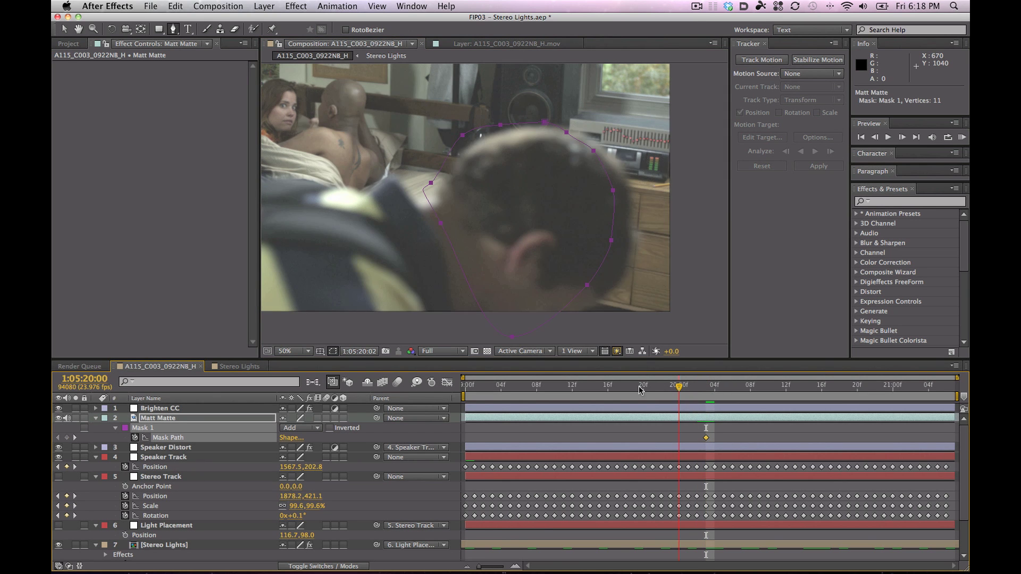
pyautogui.press('pageup')
pyautogui.press('pageup')
pyautogui.press('pageup')
pyautogui.press('pageup')
pyautogui.press('pageup')
pyautogui.press('pageup')
pyautogui.press('pageup')
pyautogui.press('pageup')
pyautogui.press('pageup')
pyautogui.press('pageup')
pyautogui.press('pageup')
pyautogui.press('pageup')
pyautogui.press('pageup')
pyautogui.press('pageup')
pyautogui.press('pageup')
pyautogui.press('pageup')
pyautogui.press('pageup')
pyautogui.press('pageup')
pyautogui.press('pageup')
pyautogui.press('pageup')
pyautogui.press('v')
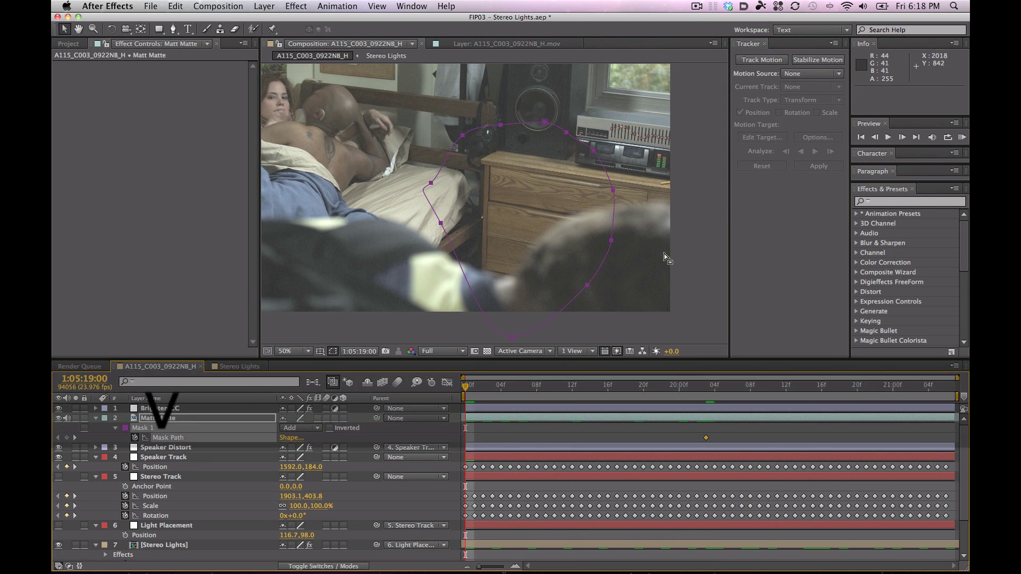
pyautogui.doubleClick(605, 246)
pyautogui.moveTo(604, 246); pyautogui.dragTo(686, 300)
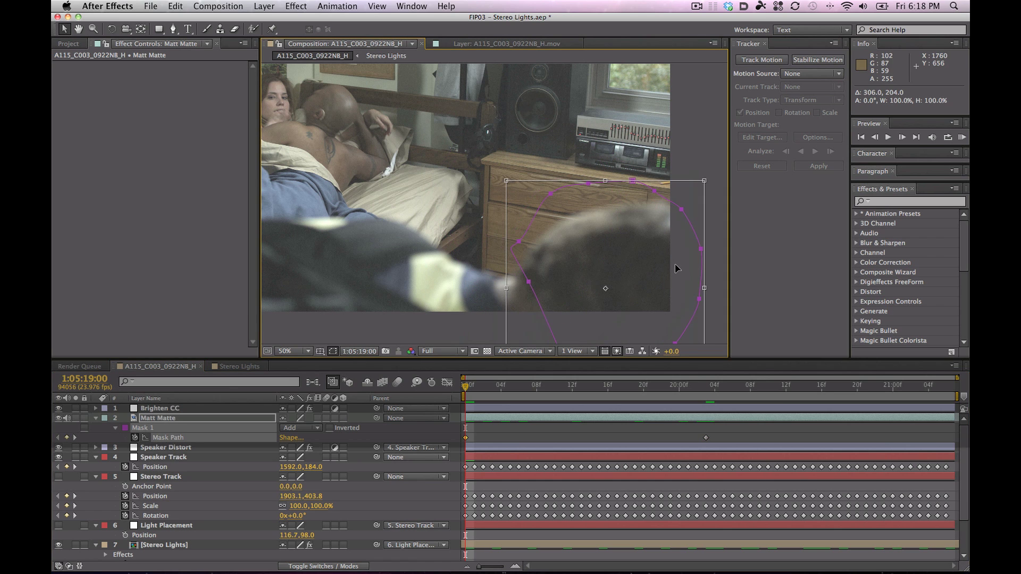
pyautogui.moveTo(678, 152); pyautogui.dragTo(708, 169)
pyautogui.moveTo(643, 240); pyautogui.dragTo(653, 256)
pyautogui.press('Return')
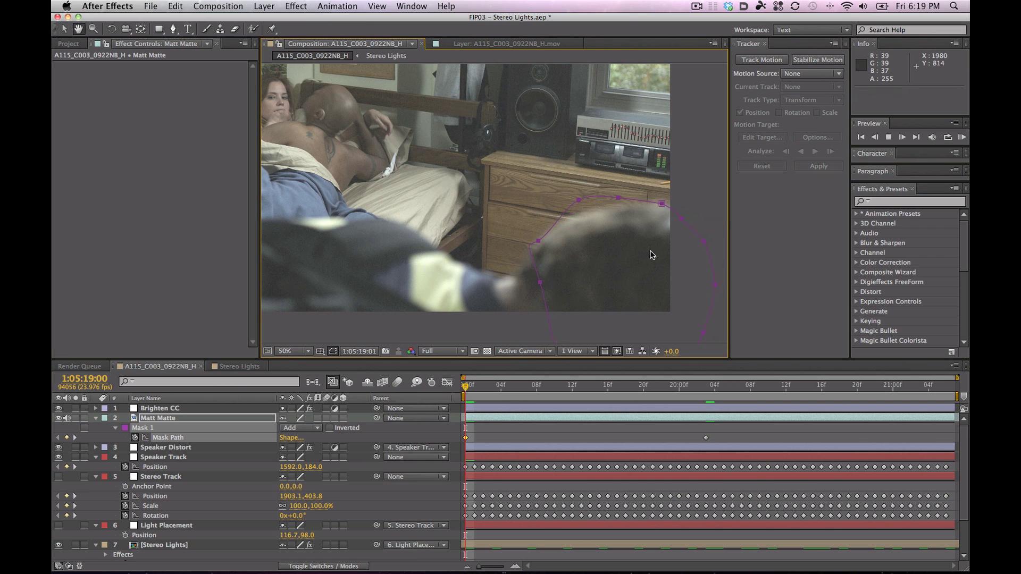
# Step: Advance to 1:05:19:08 and reposition and rotate the mask to match the foreground man's head
pyautogui.press('space')
pyautogui.press('space')
pyautogui.doubleClick(676, 215)
pyautogui.moveTo(686, 145); pyautogui.dragTo(629, 137)
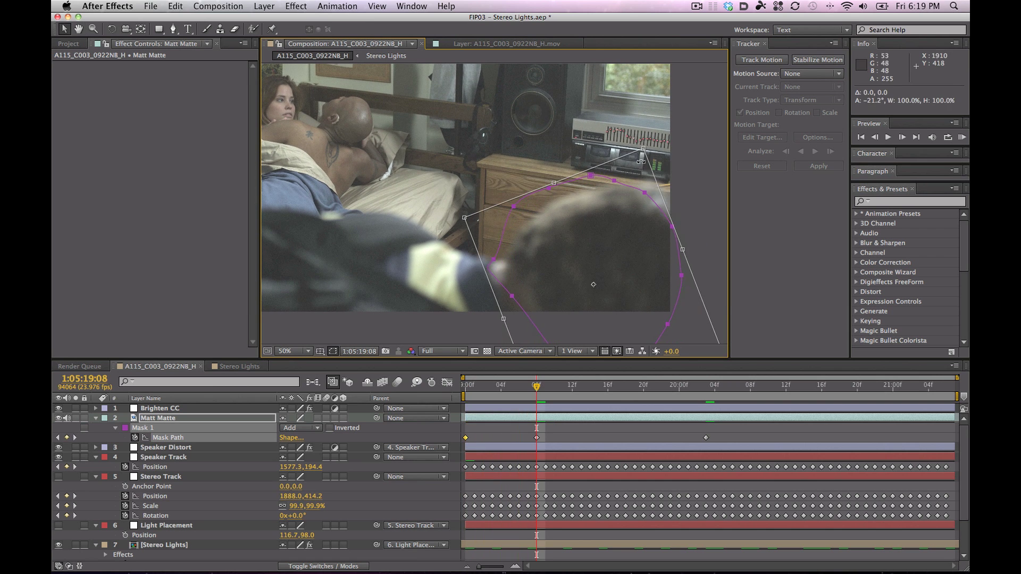
pyautogui.moveTo(666, 227); pyautogui.dragTo(680, 234)
pyautogui.moveTo(708, 199); pyautogui.dragTo(638, 274)
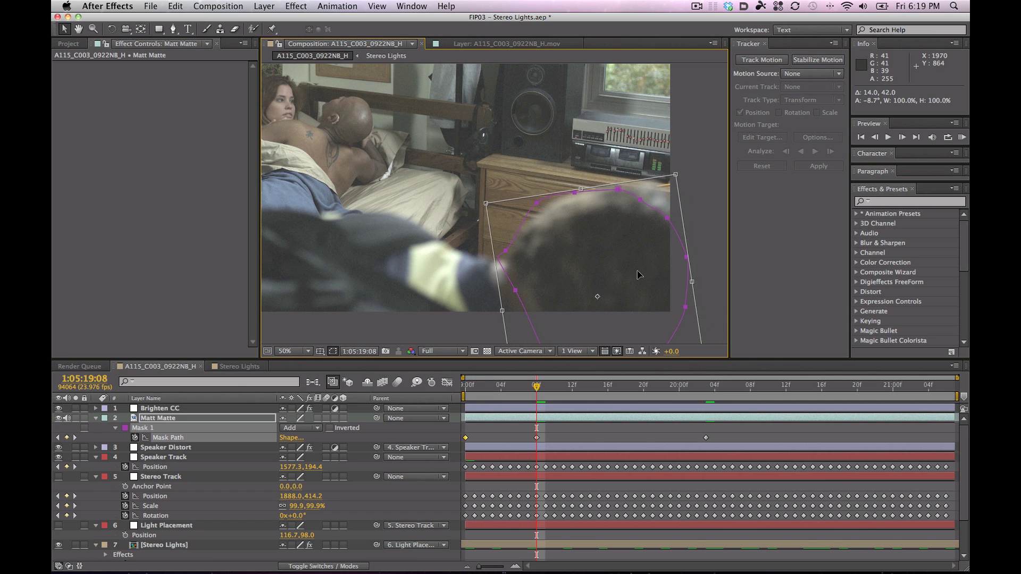
pyautogui.moveTo(713, 202); pyautogui.dragTo(725, 223)
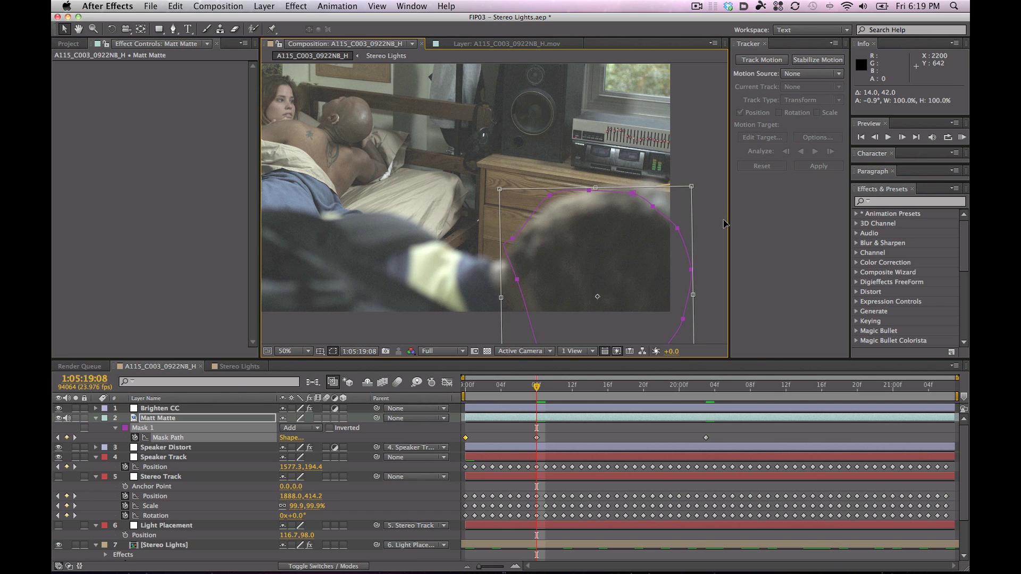
pyautogui.moveTo(623, 229); pyautogui.dragTo(628, 226)
# Step: Advance to 1:05:19:14 and shift the mask over the foreground man's head, adjusting its outline to fit
pyautogui.press('space')
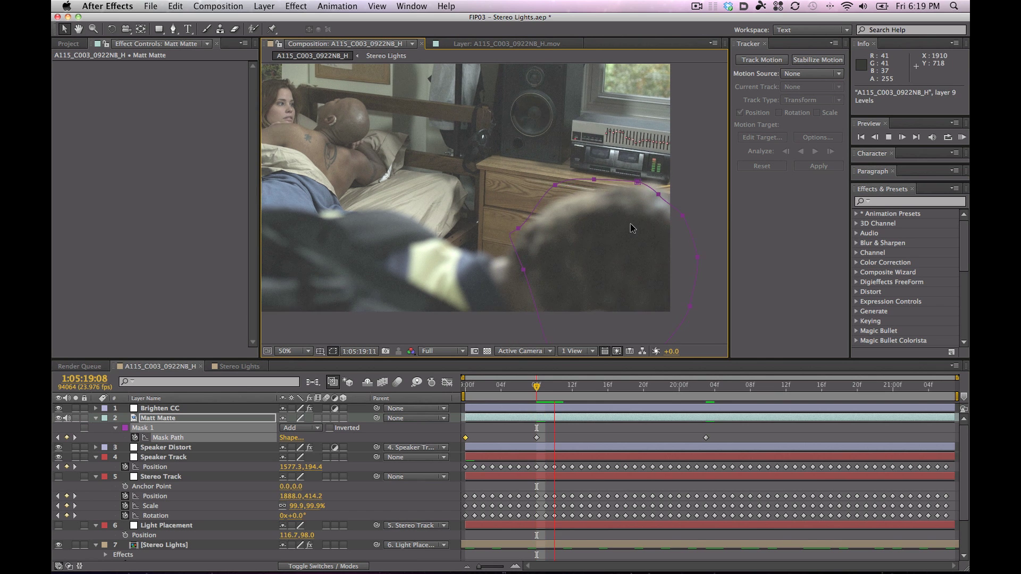
pyautogui.press('space')
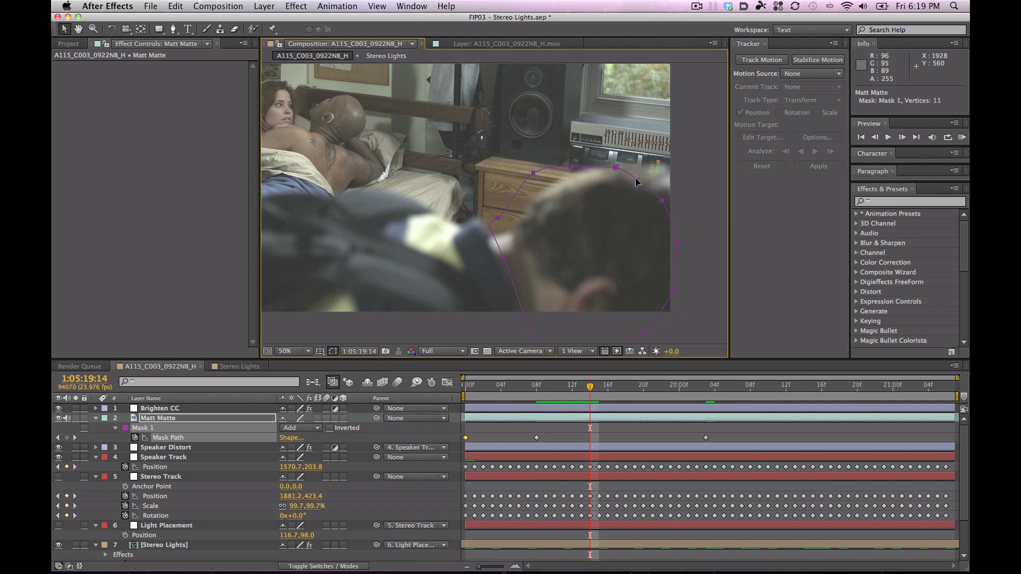
pyautogui.moveTo(636, 179)
pyautogui.mouseDown()
pyautogui.moveTo(652, 178)
pyautogui.moveTo(642, 187)
pyautogui.mouseUp()
pyautogui.doubleClick(614, 165)
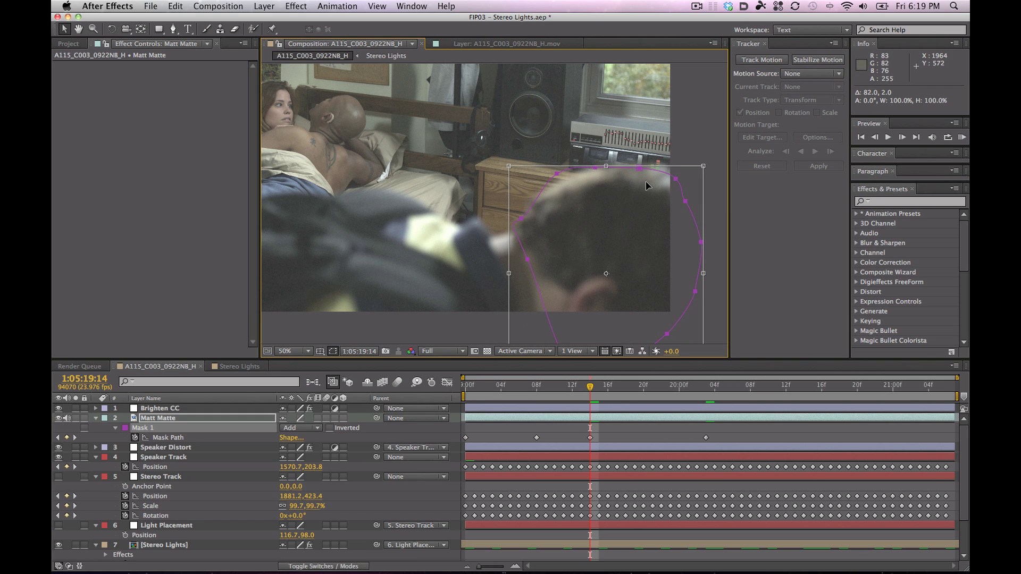
pyautogui.press('Return')
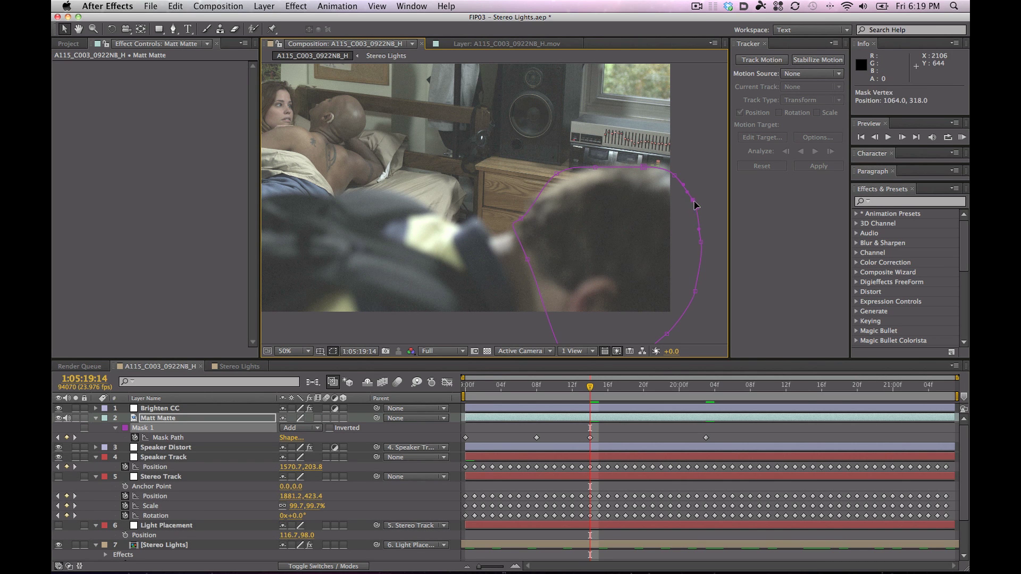
# Step: Advance to 1:05:19:20 and move and rotate the whole mask slightly to fit the foreground man's head
pyautogui.press('pagedown')
pyautogui.press('pagedown')
pyautogui.press('pagedown')
pyautogui.press('pagedown')
pyautogui.press('pagedown')
pyautogui.press('pagedown')
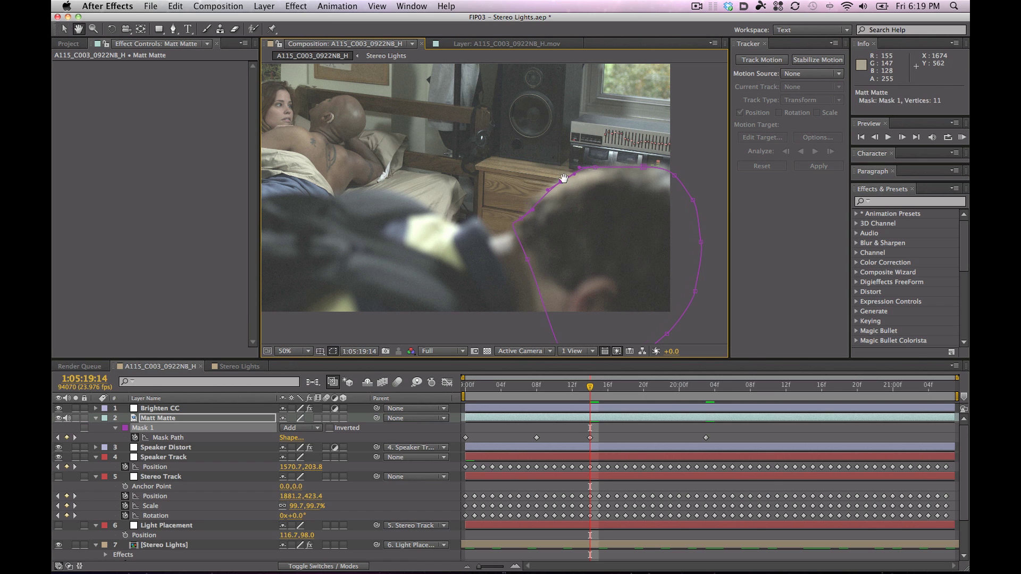
pyautogui.hotkey('ctrl', 't')
pyautogui.moveTo(641, 209); pyautogui.dragTo(657, 203)
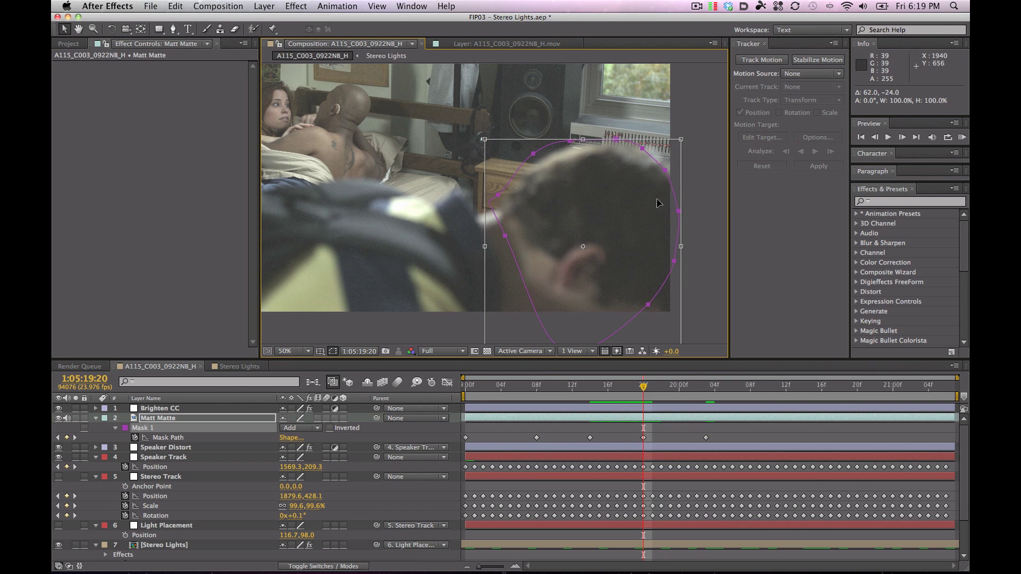
pyautogui.moveTo(456, 101); pyautogui.dragTo(451, 105)
pyautogui.moveTo(552, 194); pyautogui.dragTo(558, 201)
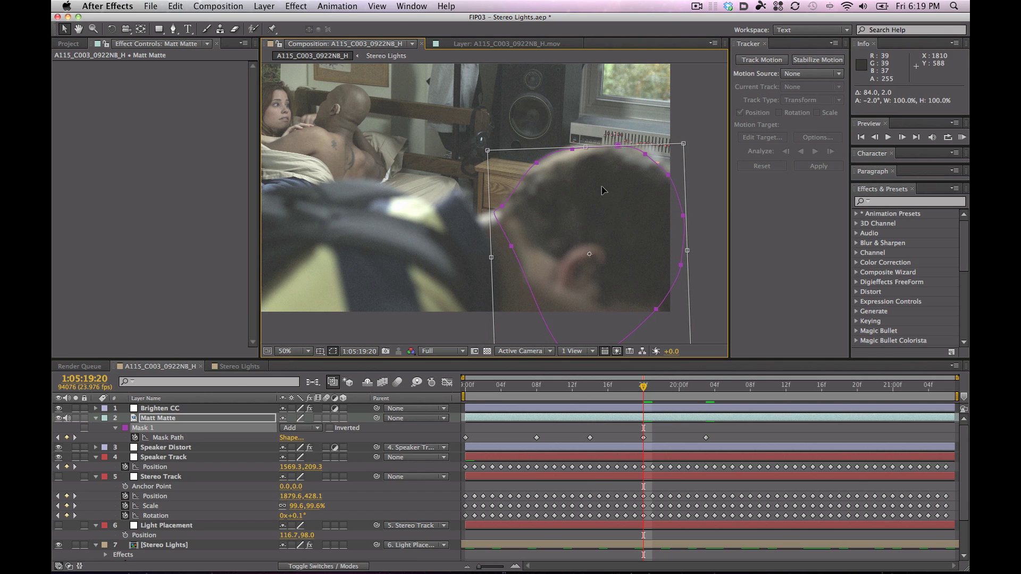
pyautogui.press('Return')
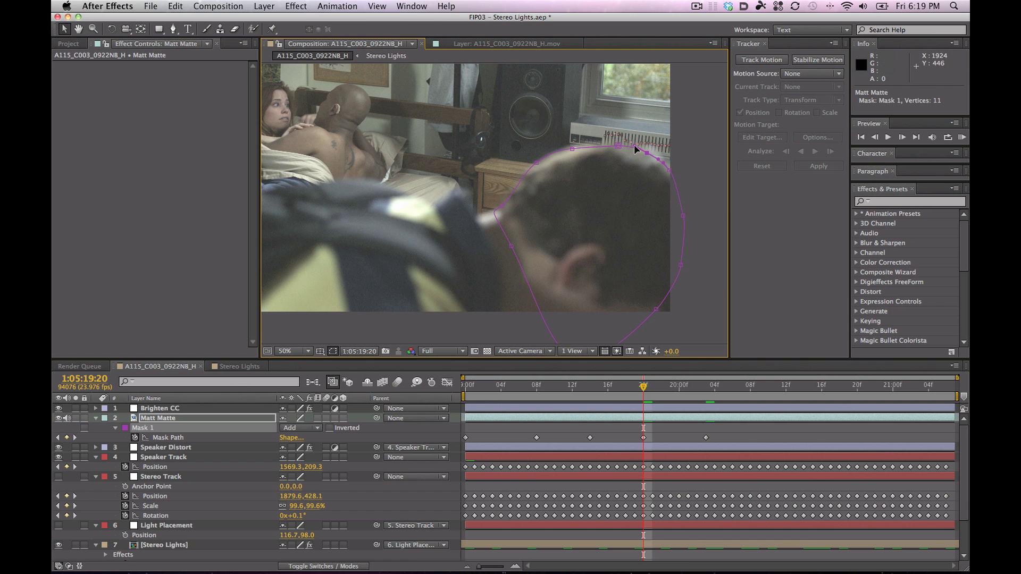
# Step: Advance to 1:05:20:00 and shift the whole mask to line up with the foreground man's head
pyautogui.press('pagedown')
pyautogui.press('pagedown')
pyautogui.press('pagedown')
pyautogui.press('pagedown')
pyautogui.doubleClick(628, 161)
pyautogui.moveTo(628, 220); pyautogui.dragTo(642, 224)
pyautogui.press('Return')
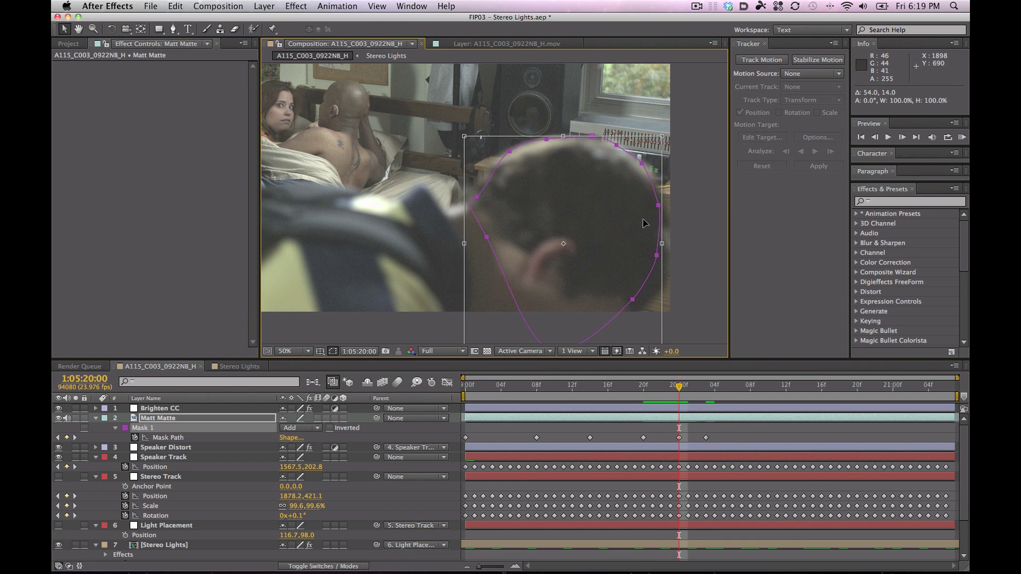
# Step: Nudge the mask into place at 1:05:20:03, and refit it to the head at 1:05:20:07
pyautogui.press('space')
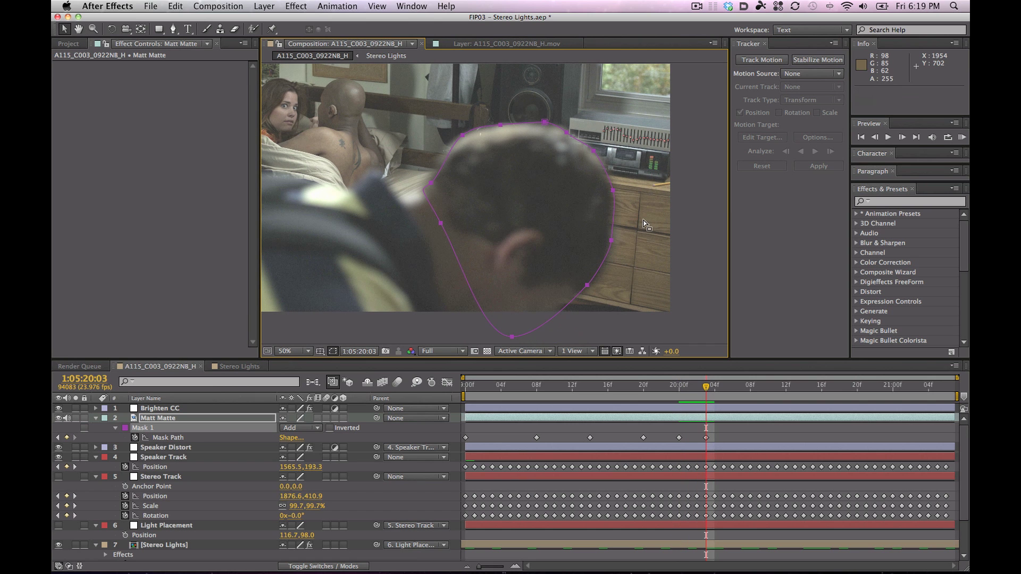
pyautogui.press('space')
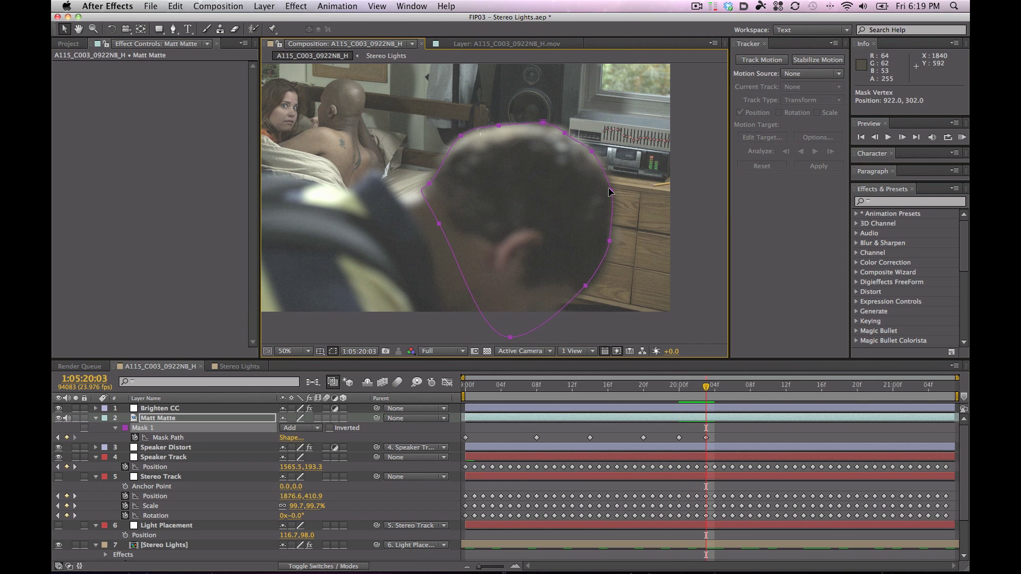
pyautogui.press('pagedown')
pyautogui.press('pagedown')
pyautogui.press('pagedown')
pyautogui.press('pagedown')
pyautogui.doubleClick(610, 194)
pyautogui.moveTo(610, 194); pyautogui.dragTo(444, 245)
# Step: Advance to 1:05:20:11 and set the mask's final position for the foreground man's head
pyautogui.press('pagedown')
pyautogui.press('pagedown')
pyautogui.press('pagedown')
pyautogui.press('pagedown')
pyautogui.press('Return')
# Step: Preview the mask animation, then correct the mask's position over the head at 1:05:19:15
pyautogui.press('space')
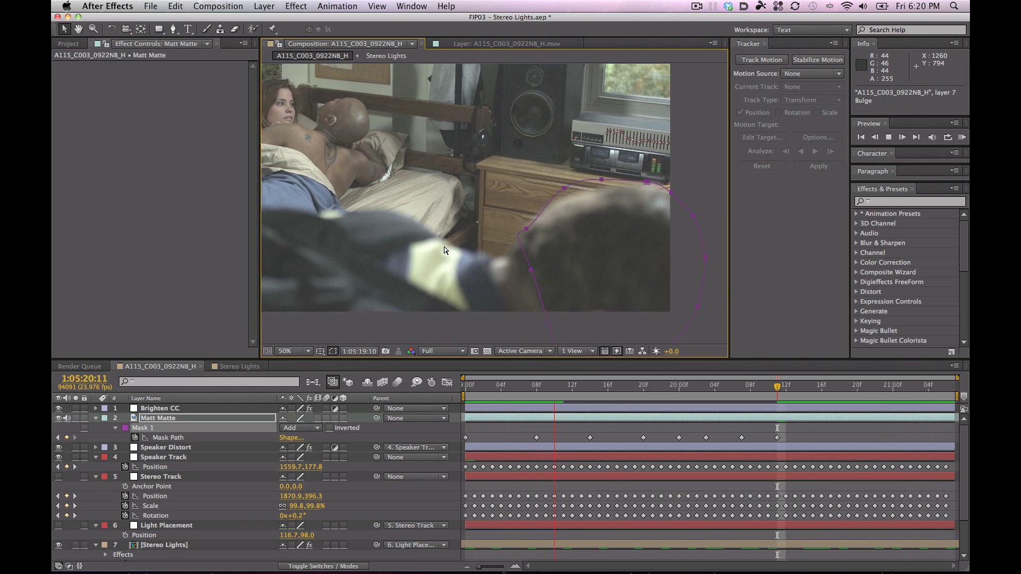
pyautogui.press('space')
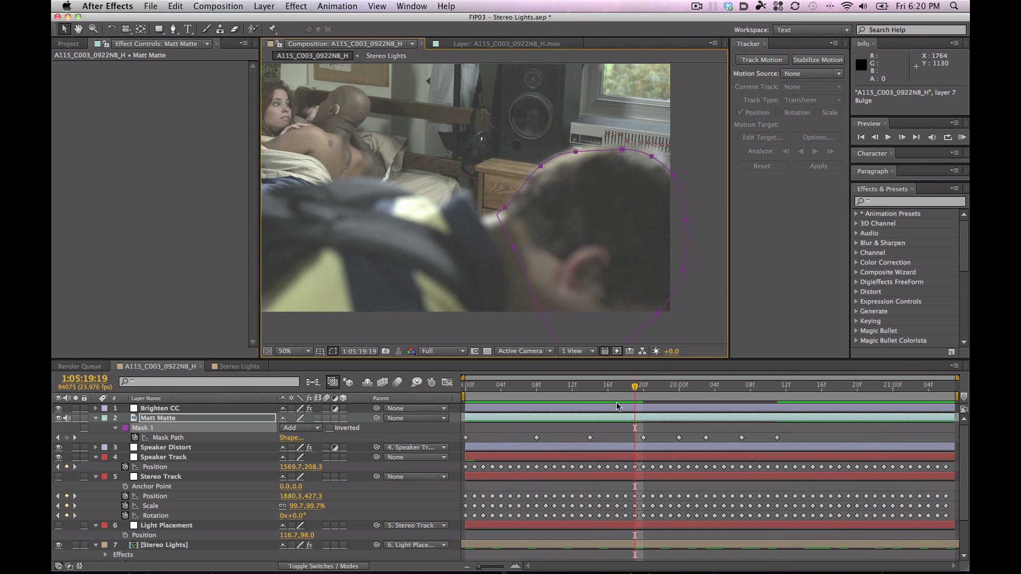
pyautogui.moveTo(631, 389); pyautogui.dragTo(600, 391)
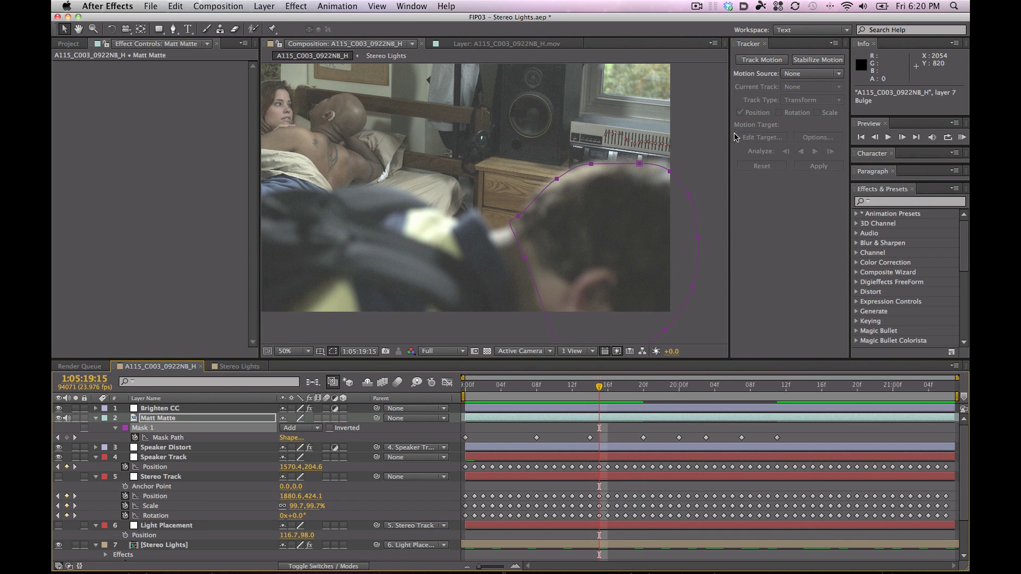
pyautogui.doubleClick(671, 173)
pyautogui.moveTo(678, 176); pyautogui.dragTo(679, 173)
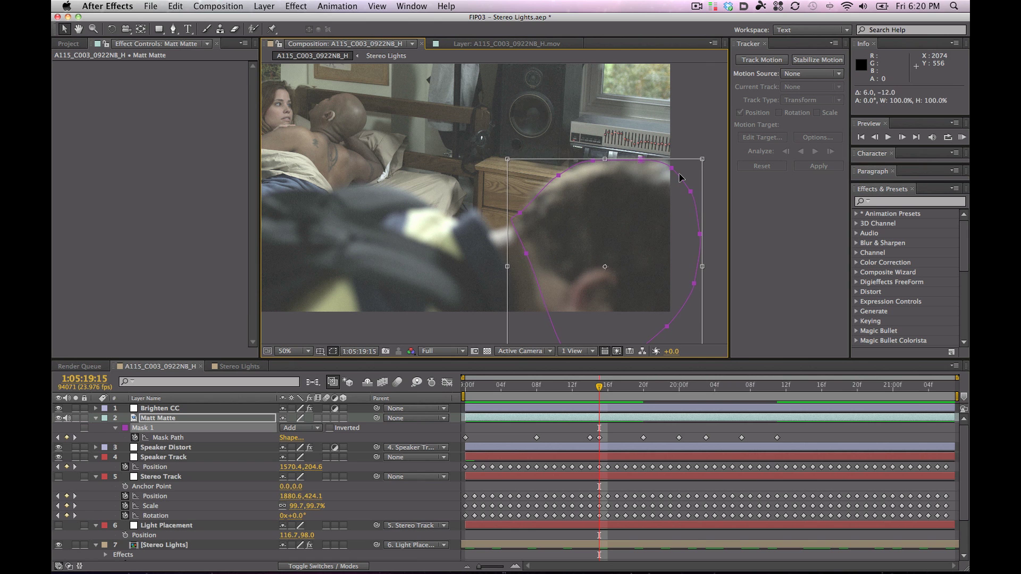
# Step: Step frame by frame to 1:05:19:23 and shift the mask to cover the edge of the head
pyautogui.press('super+Right')
pyautogui.press('super+Right')
pyautogui.press('super+Right')
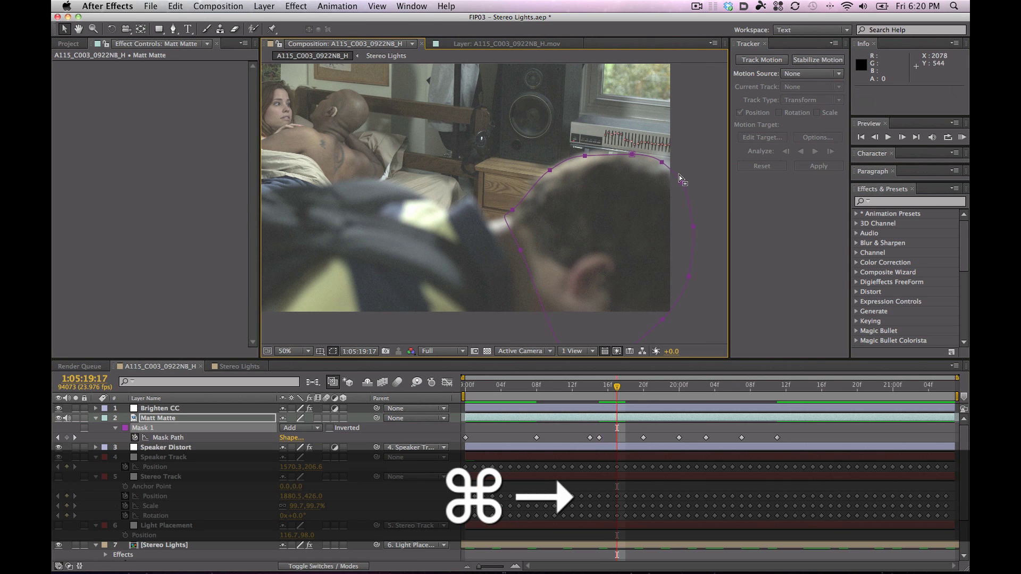
pyautogui.press('super+Right')
pyautogui.press('super+Right')
pyautogui.press('super+Right')
pyautogui.press('super+Right')
pyautogui.press('super+Right')
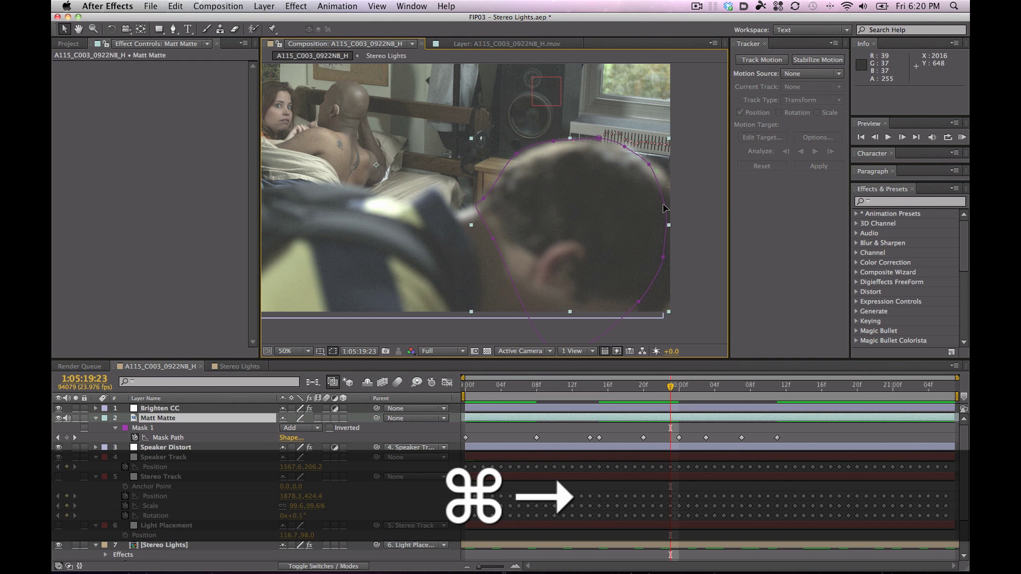
pyautogui.moveTo(666, 206); pyautogui.dragTo(671, 202)
# Step: Step through the frames between 1:05:20:01 and 1:05:19:14, checking the mask outline against the head
pyautogui.press('super+Right')
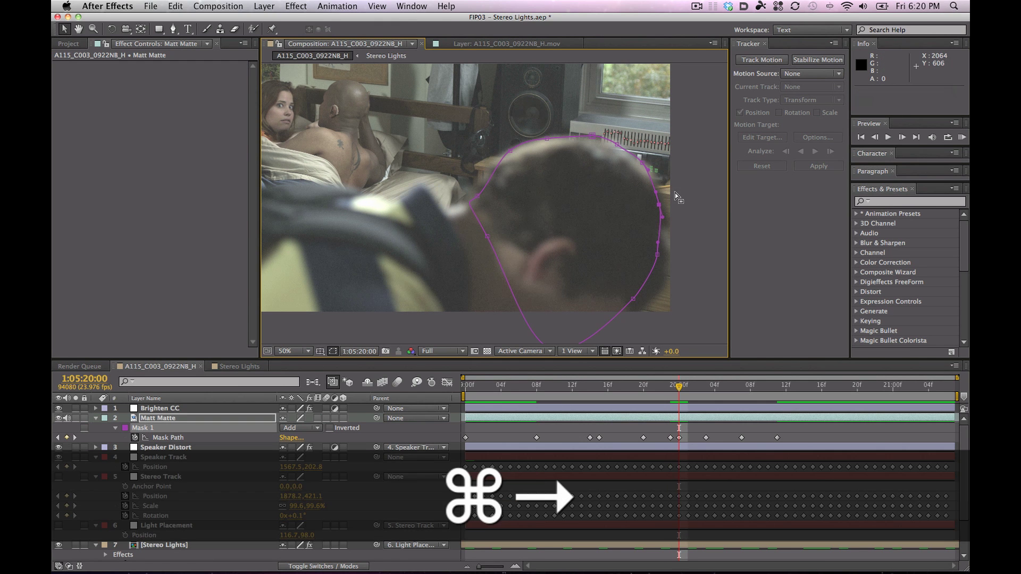
pyautogui.press('super+Right')
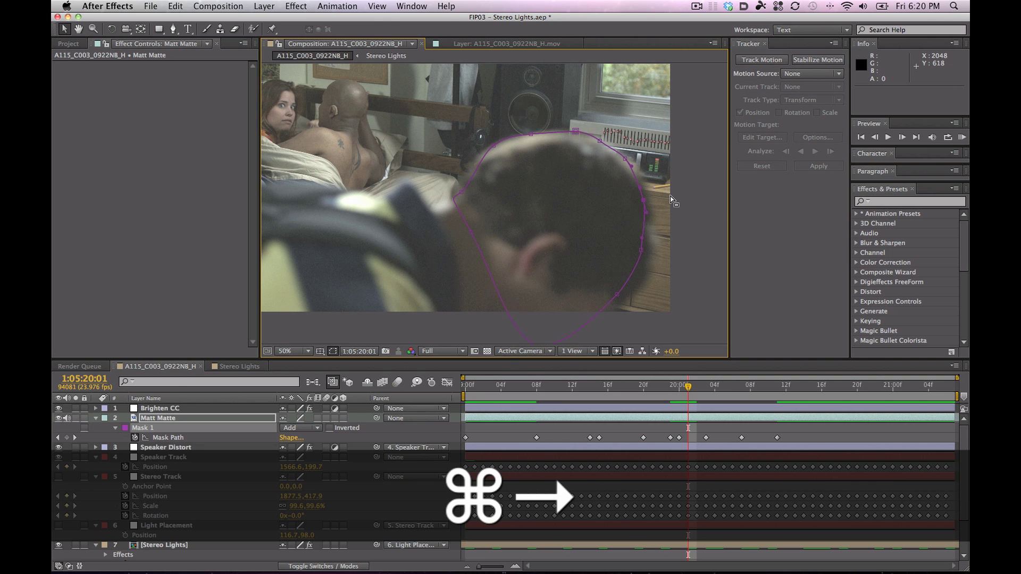
pyautogui.press('super+Left')
pyautogui.press('super+Left')
pyautogui.press('super+Left')
pyautogui.press('super+Left')
pyautogui.press('super+Left')
pyautogui.press('super+Left')
pyautogui.press('super+Left')
pyautogui.press('super+Left')
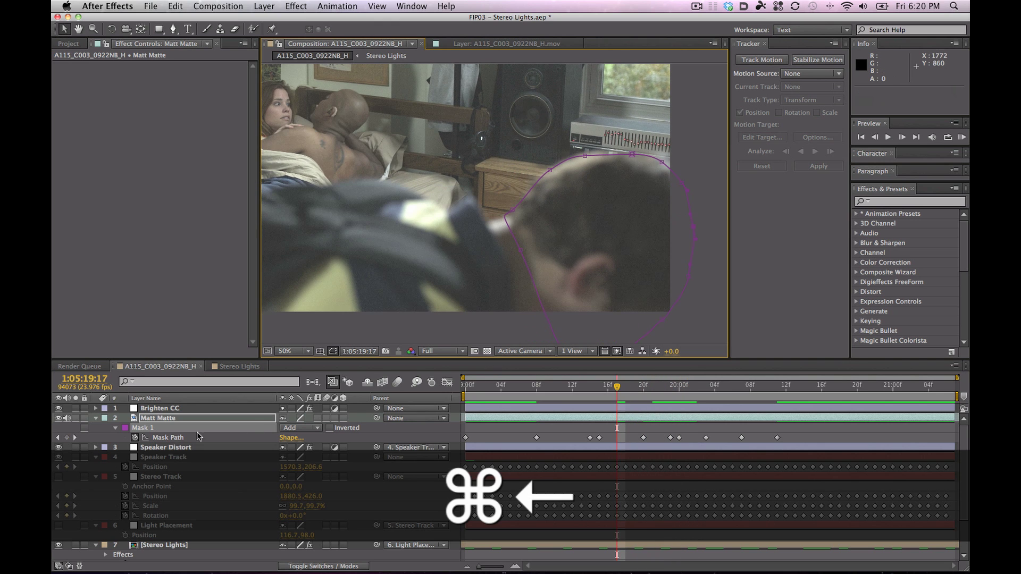
pyautogui.moveTo(611, 392); pyautogui.dragTo(587, 395)
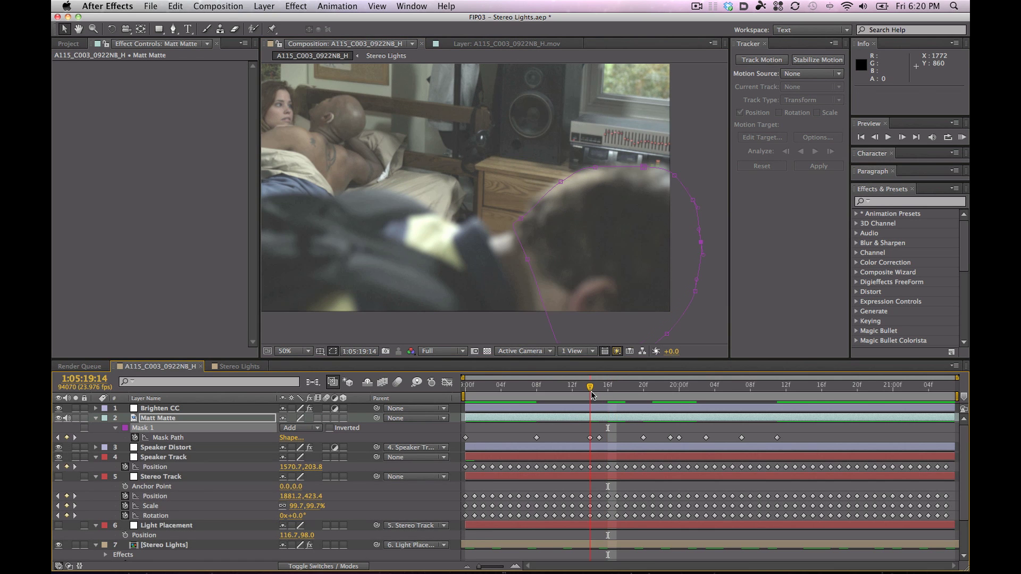
# Step: Set the Mask Feather of Mask 1 on Matt Matte to 20 pixels and preview the softened matte
pyautogui.click(181, 421)
pyautogui.press('f')
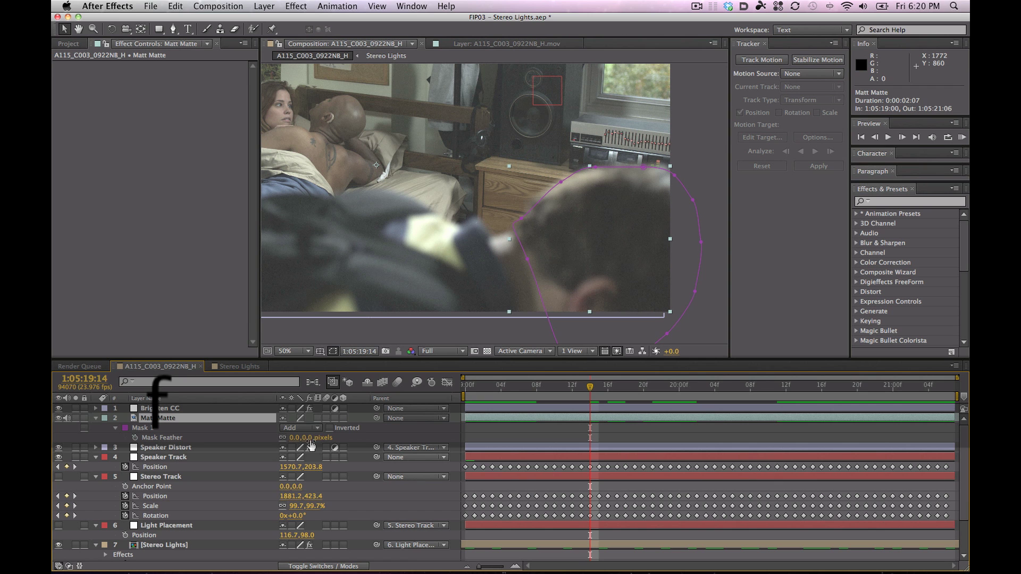
pyautogui.write('20')
pyautogui.press('Return')
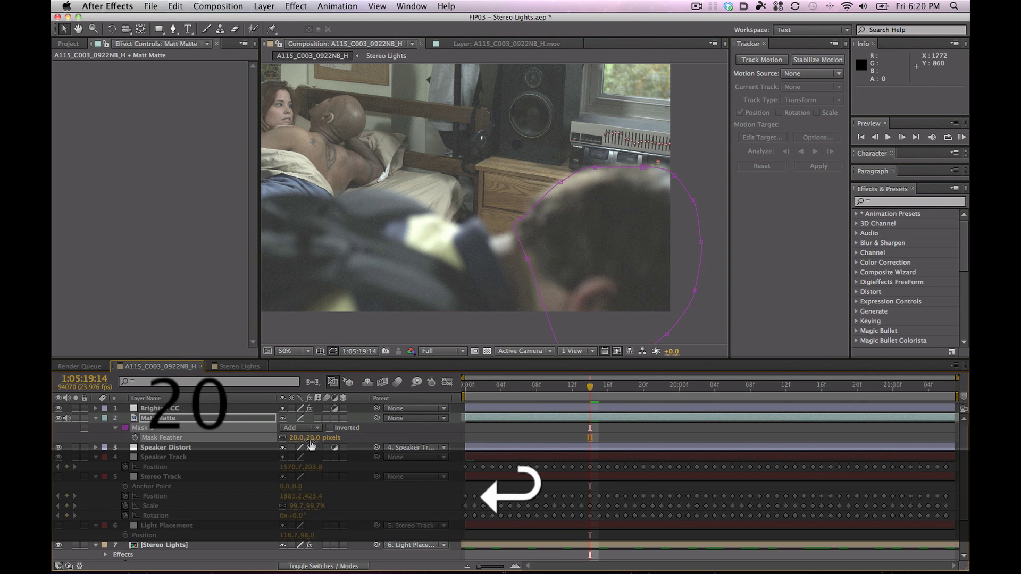
pyautogui.click(390, 435)
pyautogui.press('space')
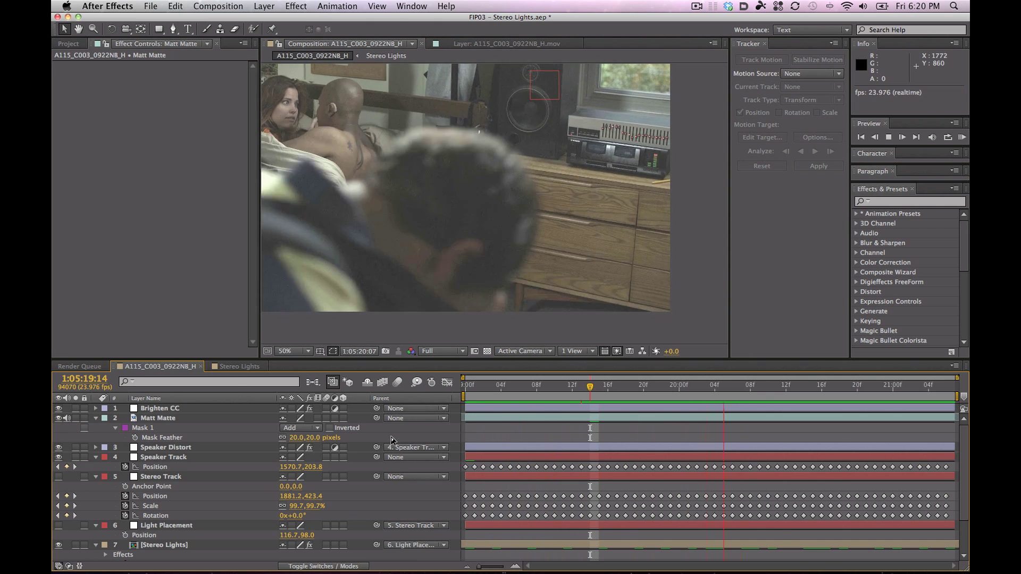
# Step: Hide the Speaker Track layer and preview the whole composite
pyautogui.press(',')
pyautogui.click(391, 242)
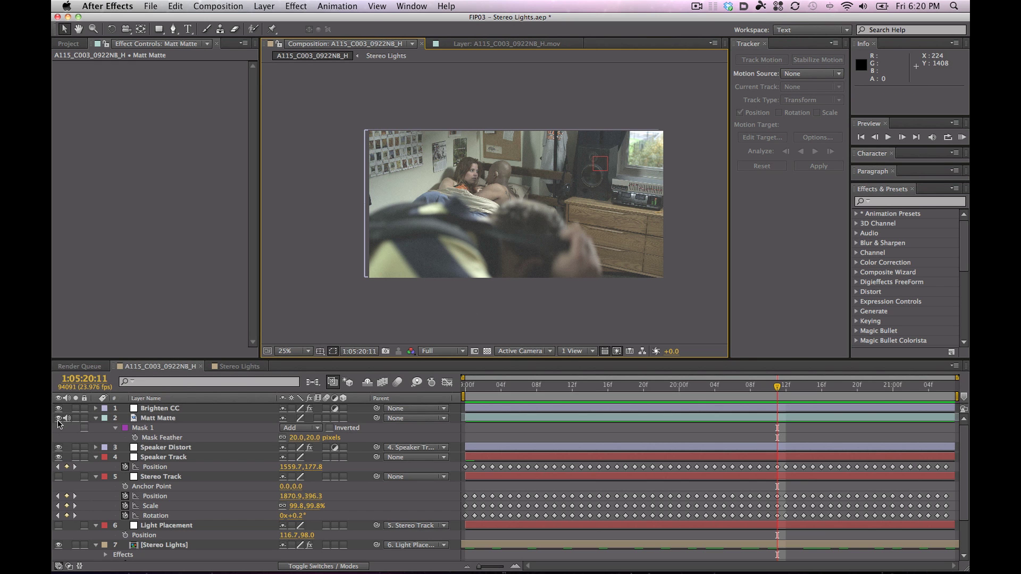
pyautogui.click(58, 456)
pyautogui.click(265, 318)
pyautogui.press('space')
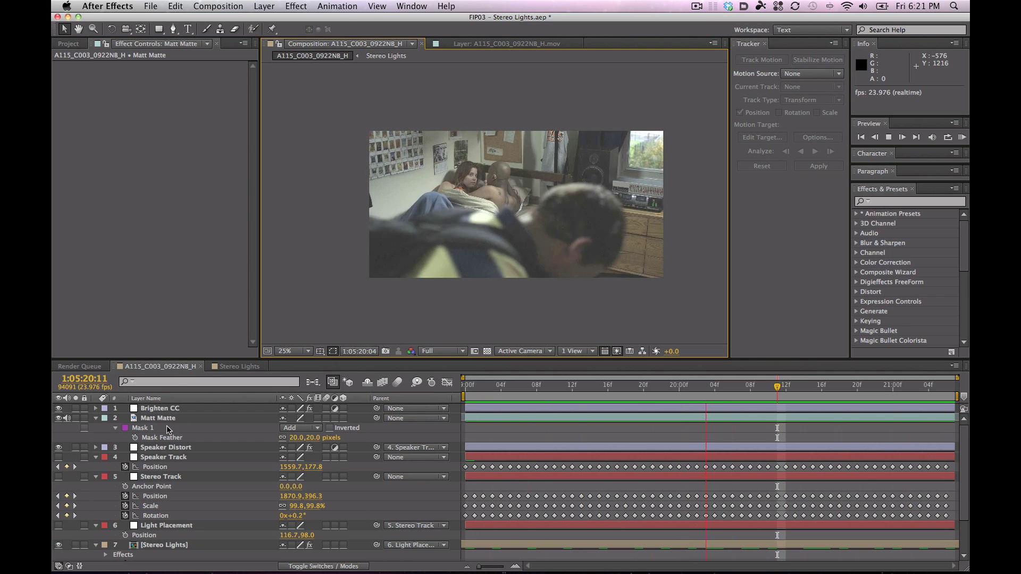
# Step: Lower the opacity of both Stereo Lights layers to 30%
pyautogui.click(205, 545)
pyautogui.scroll(-1, 208, 519)
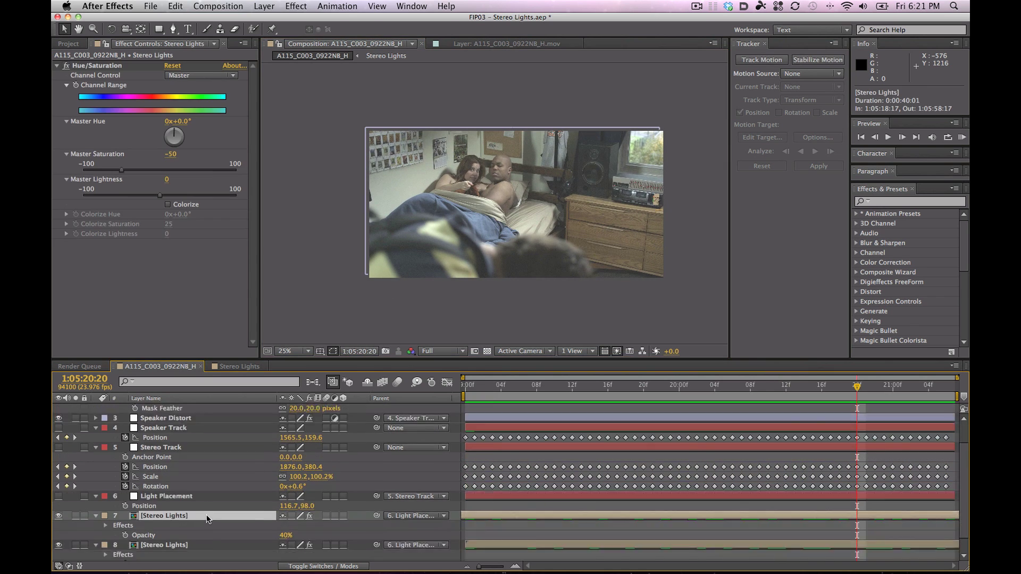
pyautogui.scroll(-1, 208, 520)
pyautogui.click(171, 156)
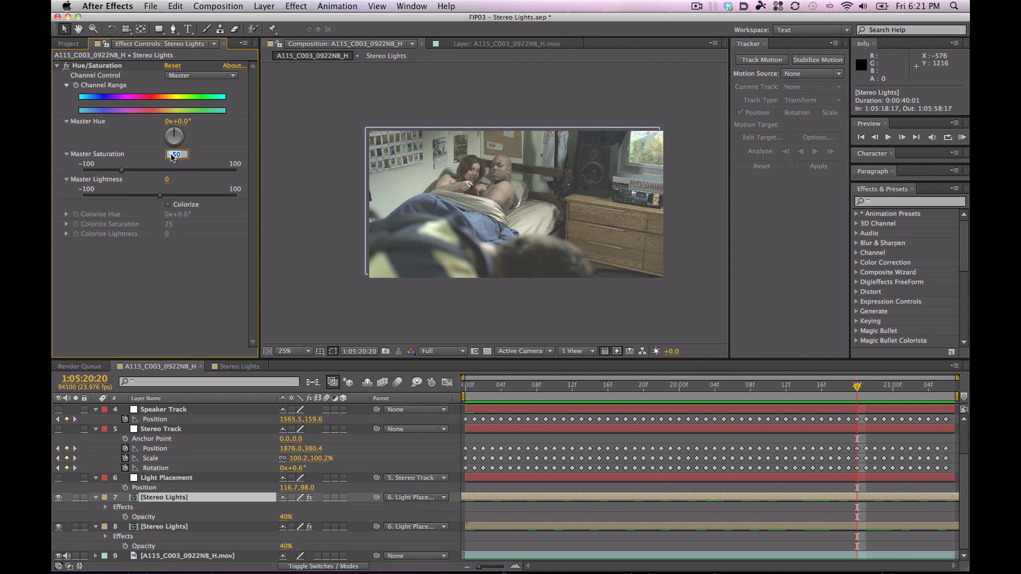
pyautogui.click(217, 488)
pyautogui.click(208, 497)
pyautogui.click(285, 517)
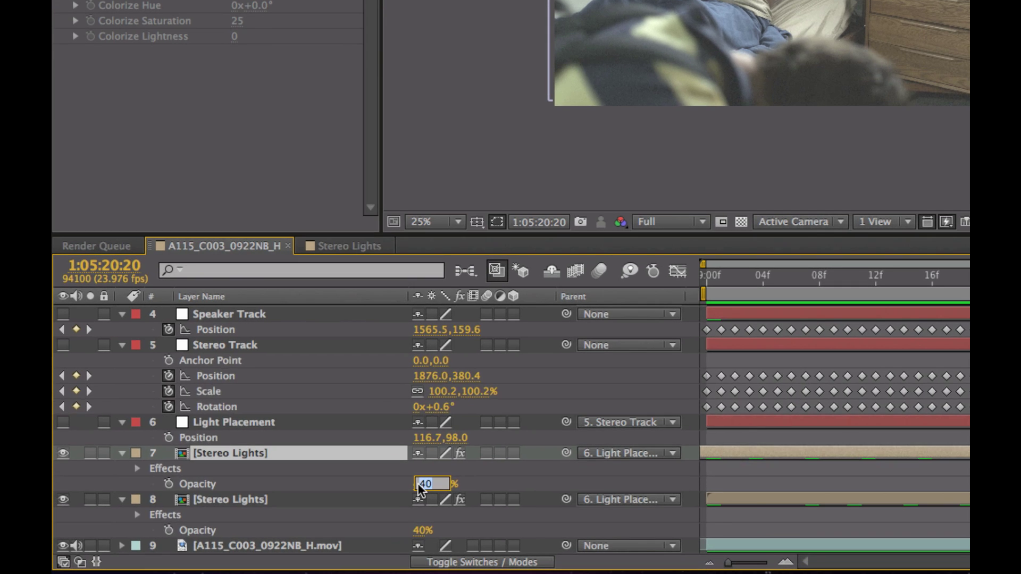
pyautogui.write('30')
pyautogui.press('Return')
pyautogui.click(359, 538)
pyautogui.write('30')
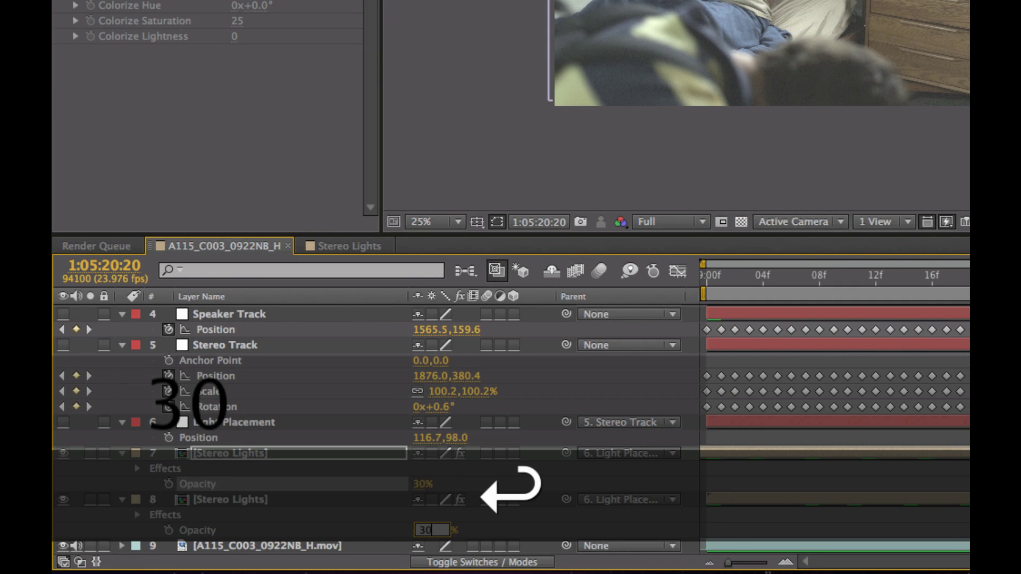
pyautogui.press('Return')
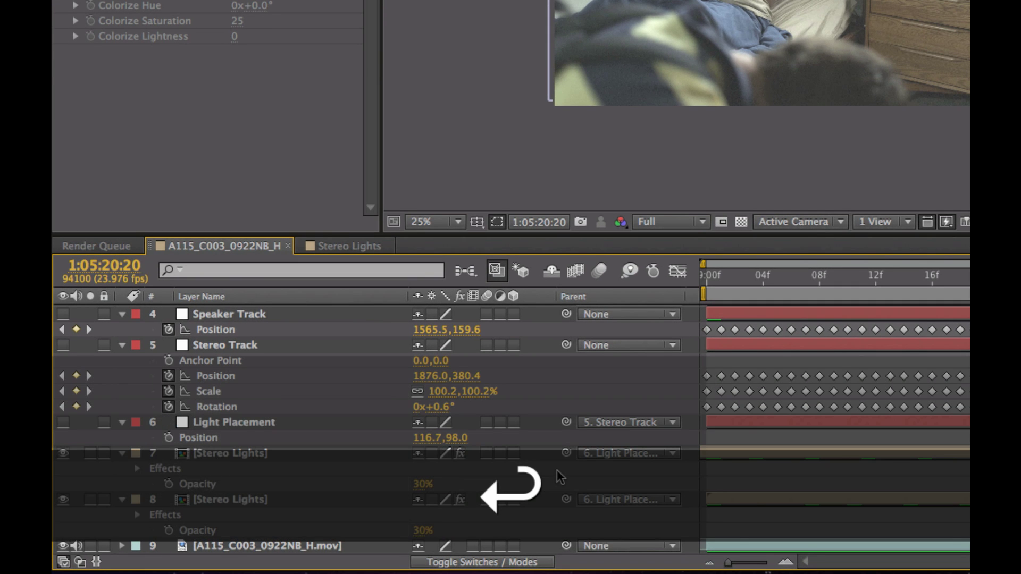
# Step: Open the Stereo Lights composition and time-stretch all of Mask 7's Mask Path keyframes on Deep Yellow Solid 1 to slow the lights
pyautogui.doubleClick(240, 453)
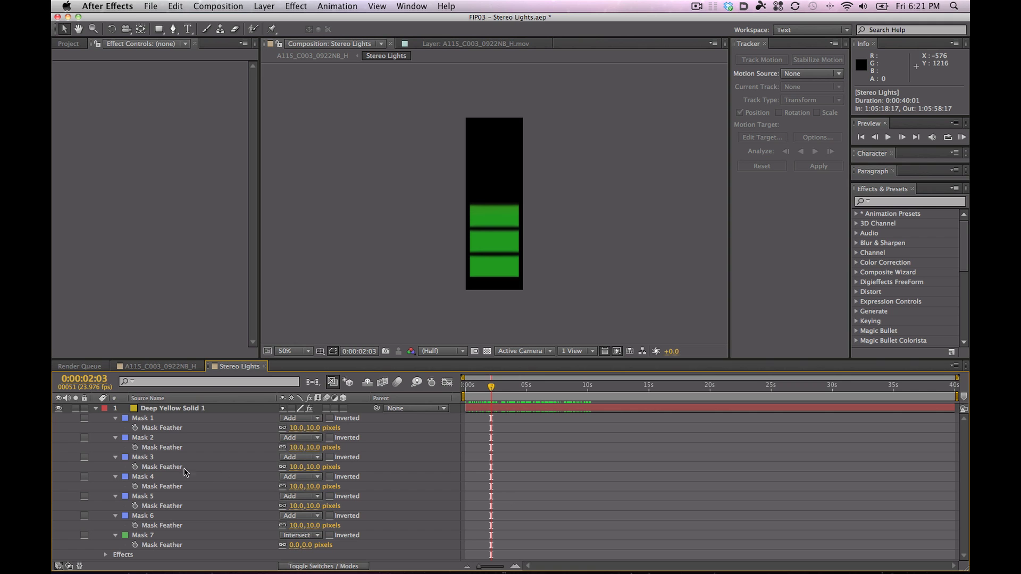
pyautogui.click(195, 411)
pyautogui.press('u')
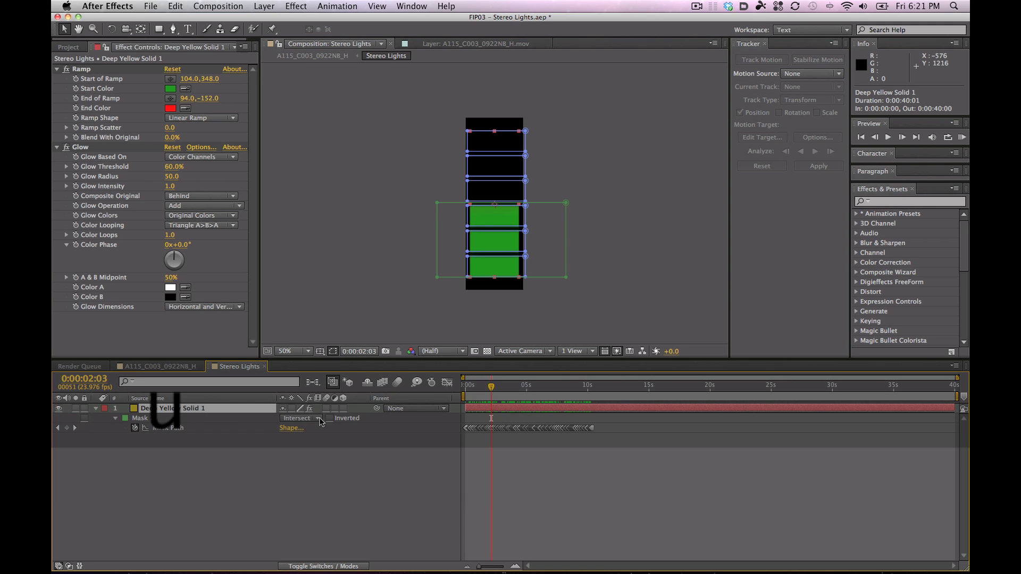
pyautogui.moveTo(613, 421); pyautogui.dragTo(457, 447)
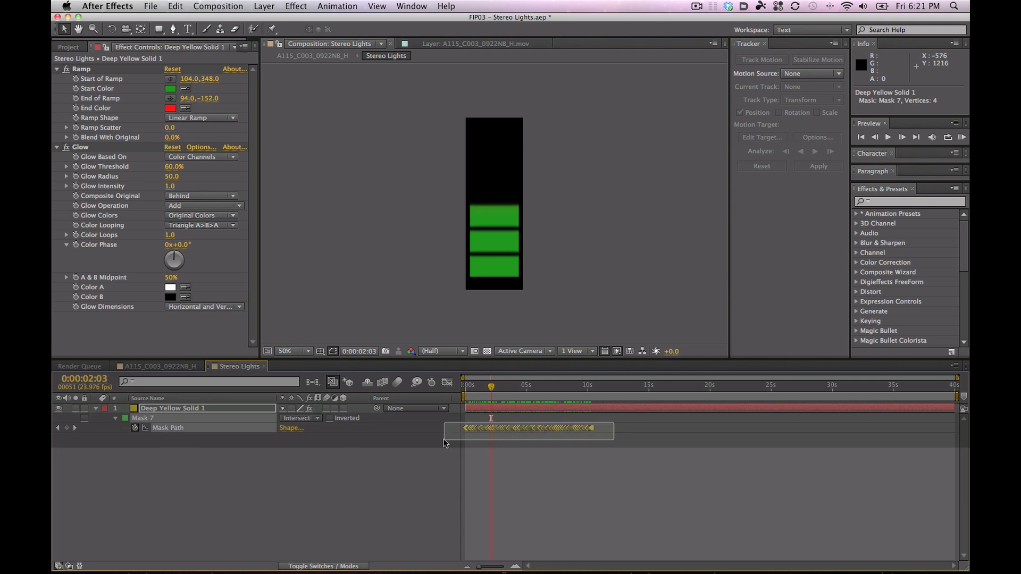
pyautogui.keyDown('alt'); pyautogui.moveTo(594, 429); pyautogui.dragTo(642, 428); pyautogui.keyUp('alt')
# Step: Return to the A115_C003_0922N8_H composition, preview the slower lights, and collapse the properties of all layers
pyautogui.click(158, 367)
pyautogui.press('space')
pyautogui.click(235, 468)
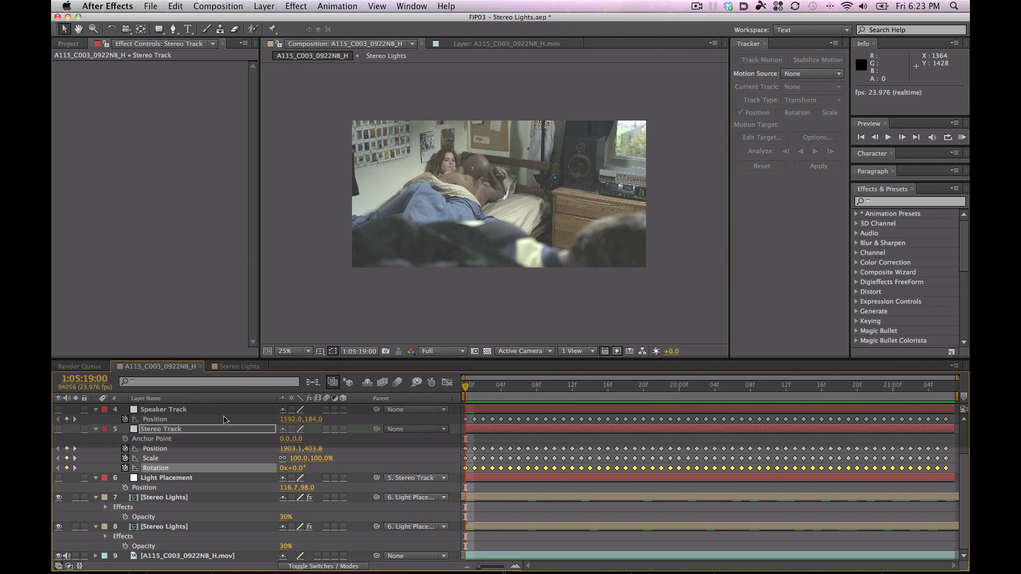
pyautogui.click(325, 394)
pyautogui.press('super+a')
pyautogui.click(95, 410)
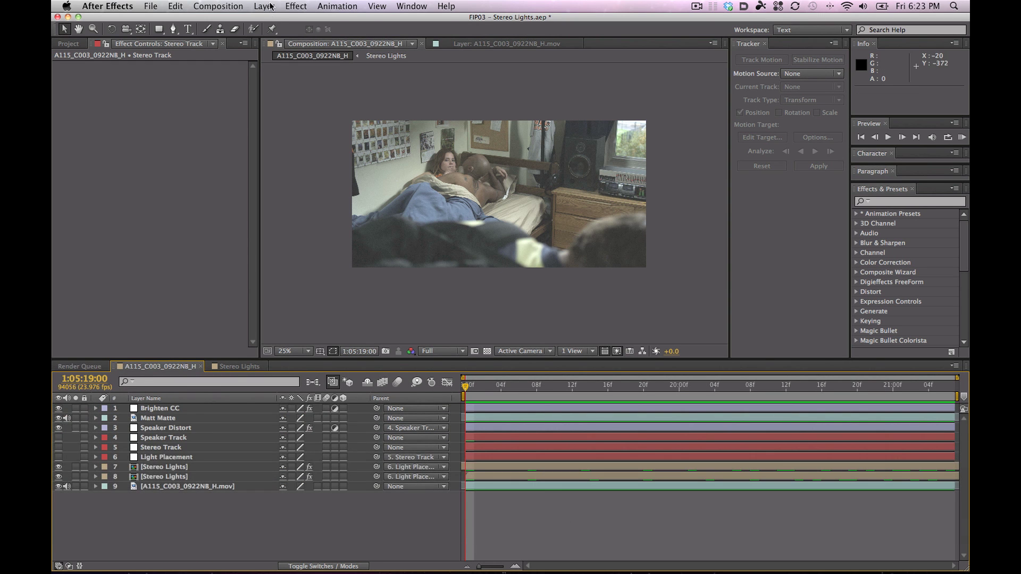
# Step: Add a new adjustment layer above all other layers and name it CC
pyautogui.click(265, 6)
pyautogui.moveTo(319, 21)
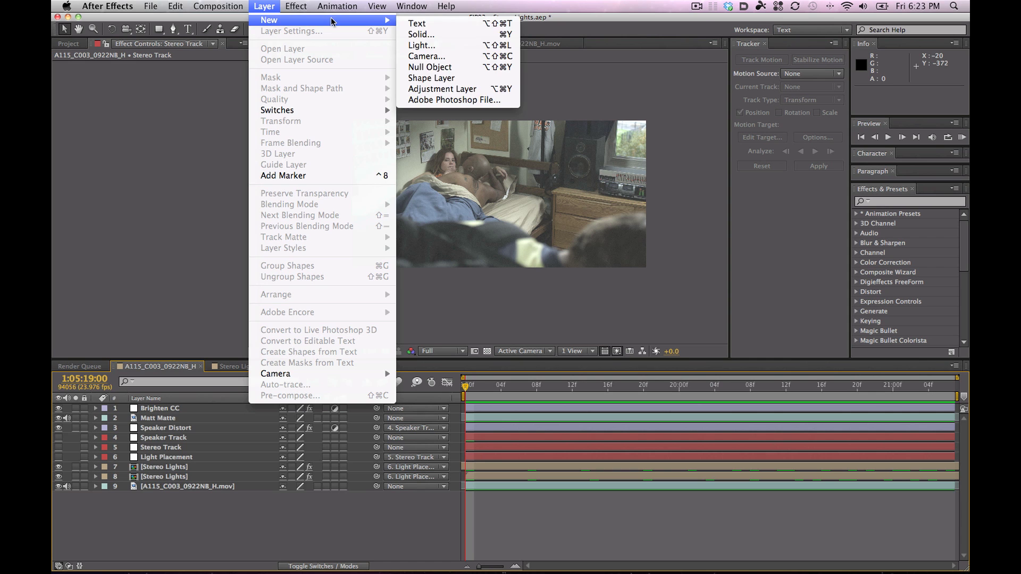
pyautogui.click(478, 88)
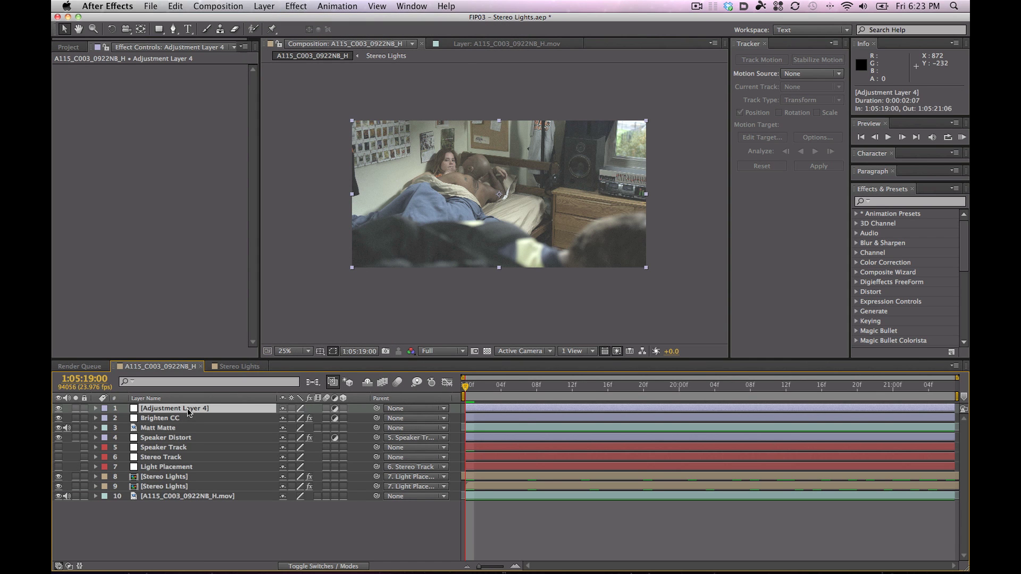
pyautogui.press('Return')
pyautogui.write('CC')
pyautogui.click(174, 419)
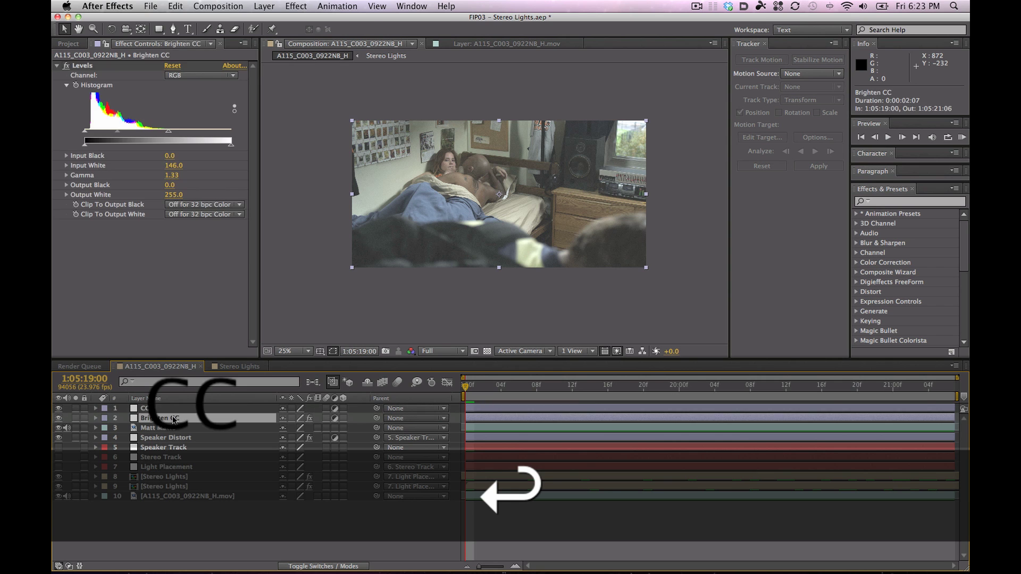
# Step: Delete the Brighten CC layer and close the Tracker panel to enlarge the composition view
pyautogui.press('Delete')
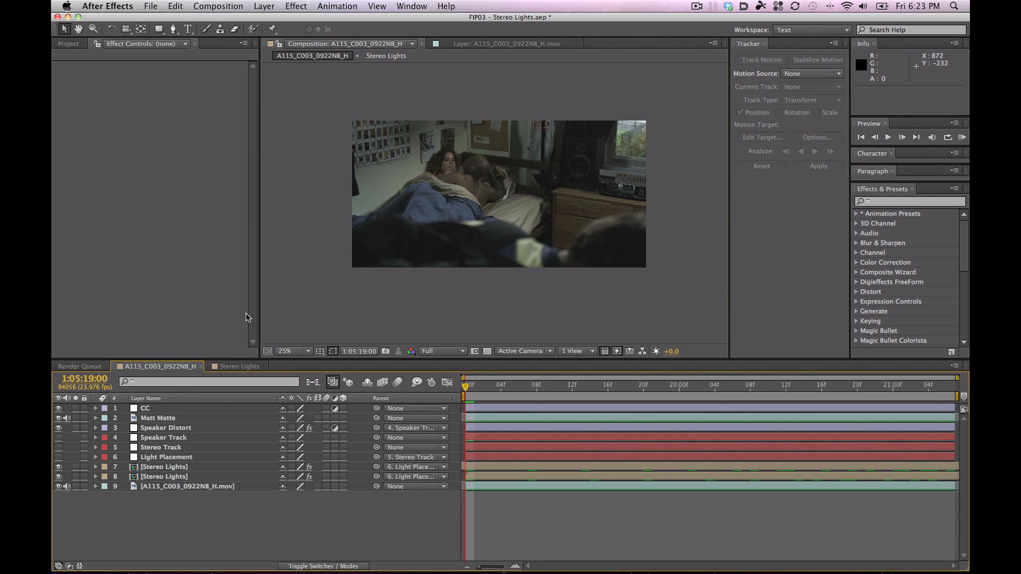
pyautogui.press('.')
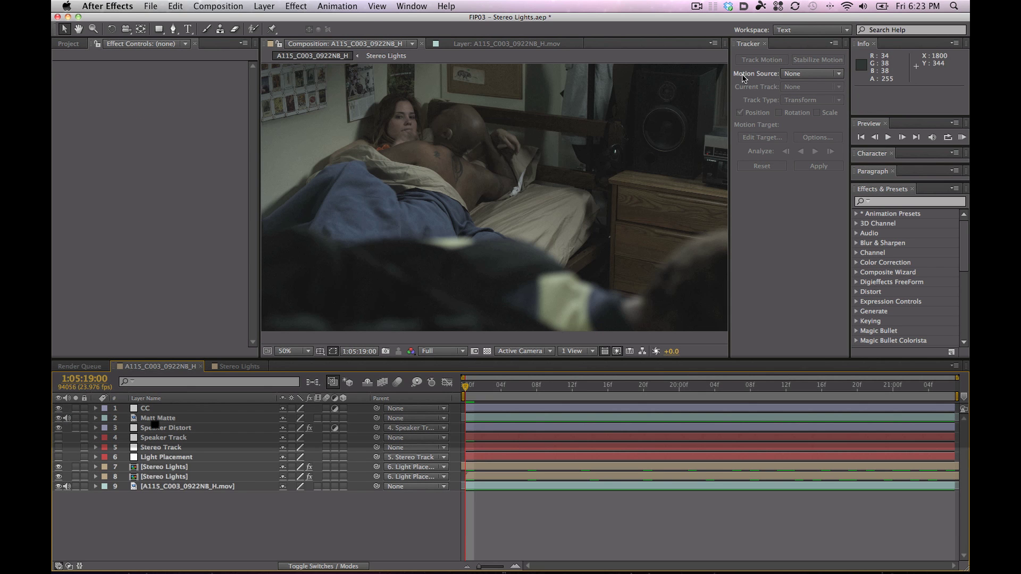
pyautogui.click(766, 44)
pyautogui.click(704, 192)
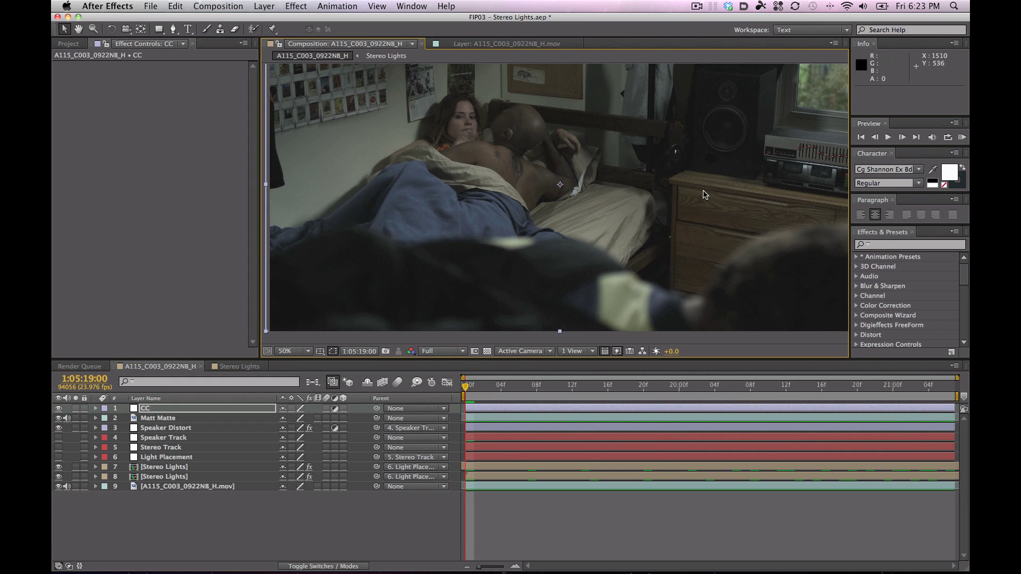
pyautogui.press('super+z')
pyautogui.press('super+z')
pyautogui.press('super+z')
pyautogui.press('super+z')
pyautogui.press('super+z')
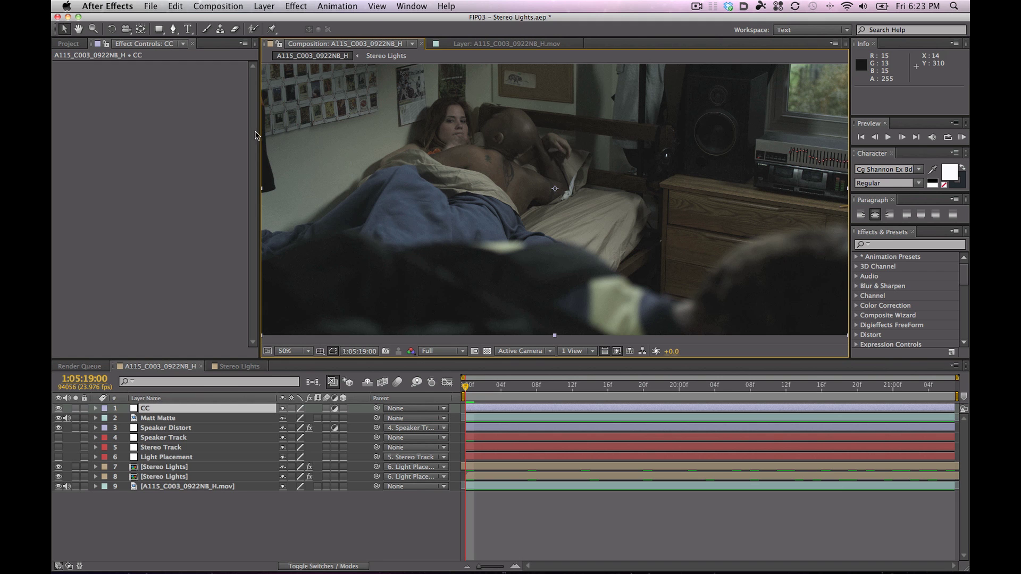
# Step: Apply the Curves effect to the CC layer, raising the RGB midtones and pulling the shadows down slightly for contrast
pyautogui.moveTo(258, 132); pyautogui.dragTo(232, 132)
pyautogui.rightClick(113, 109)
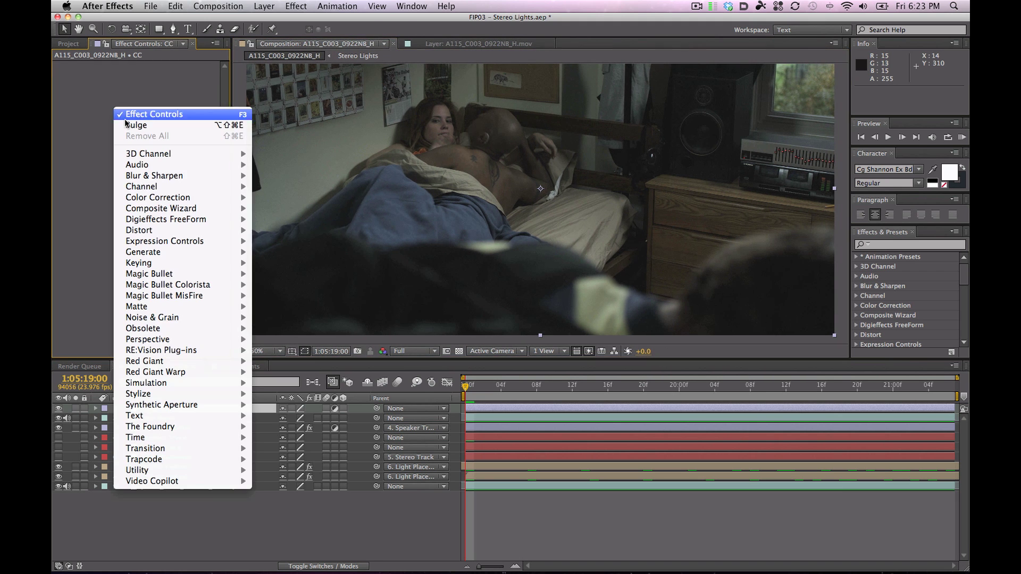
pyautogui.moveTo(224, 193)
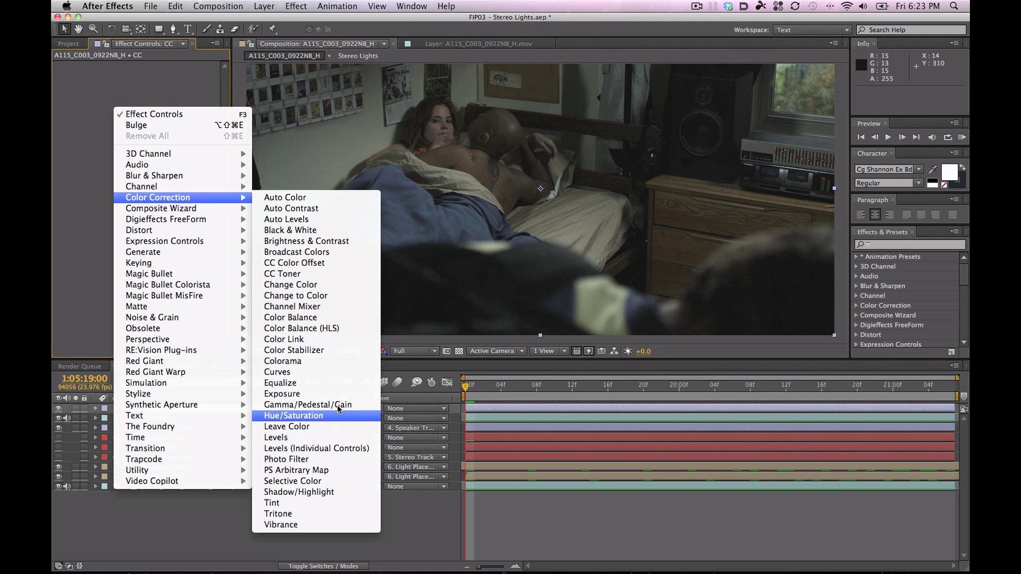
pyautogui.click(330, 372)
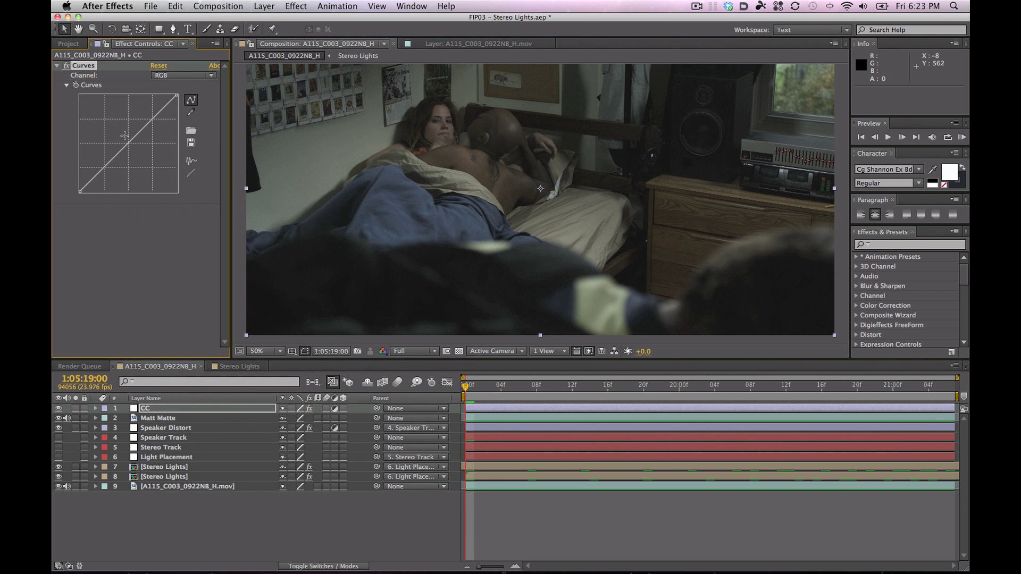
pyautogui.moveTo(129, 137); pyautogui.dragTo(119, 126)
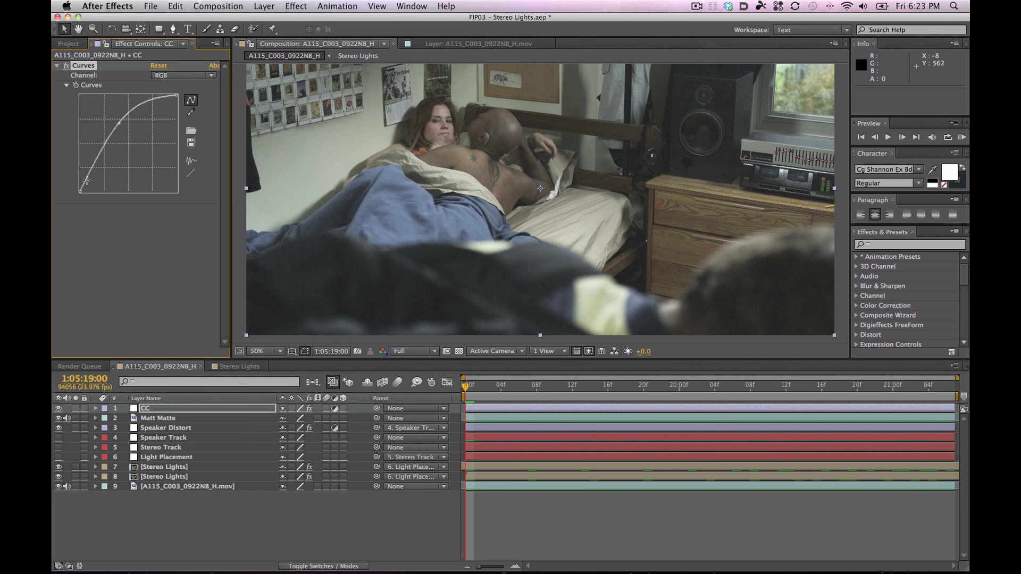
pyautogui.moveTo(88, 181); pyautogui.dragTo(88, 182)
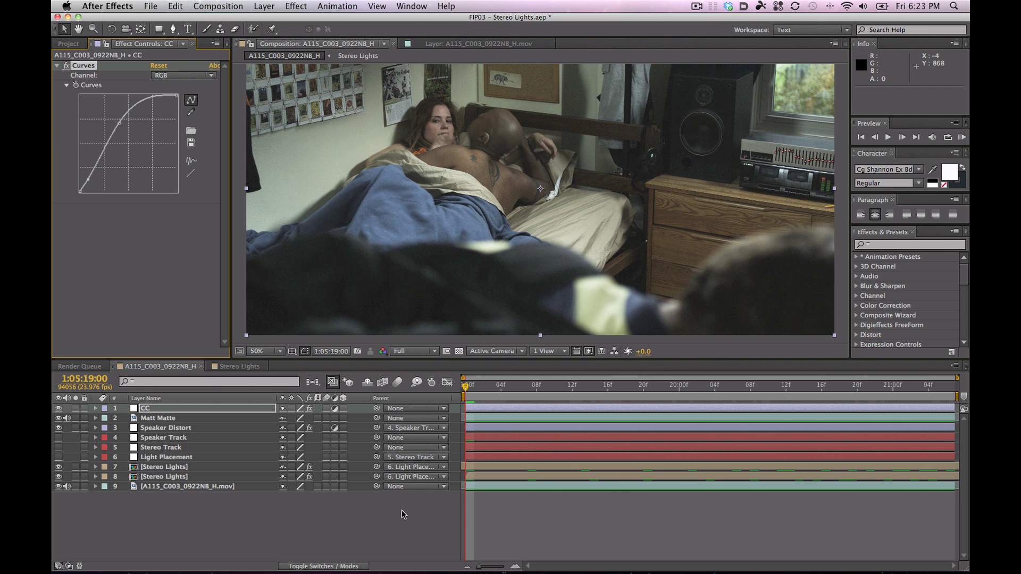
# Step: Switch Curves to the Blue channel, undo the first blue adjustment, and fine-tune the curve's upper midtones
pyautogui.press(',')
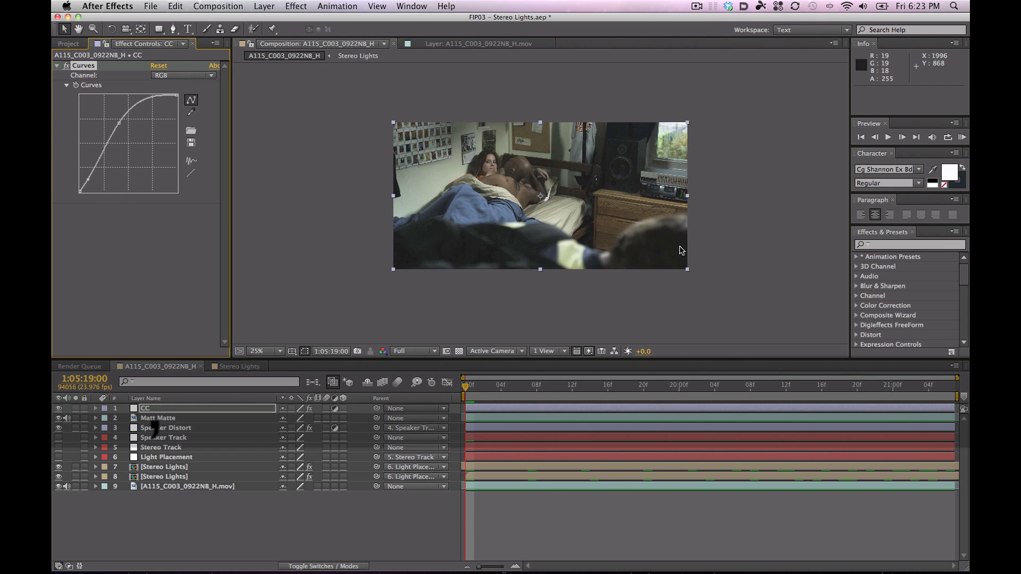
pyautogui.press('.')
pyautogui.click(208, 76)
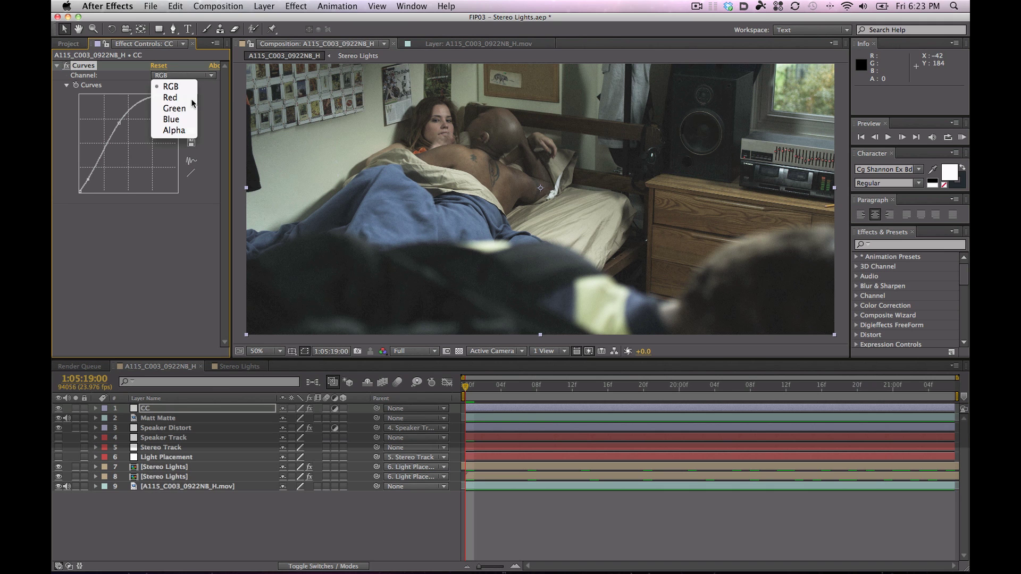
pyautogui.click(178, 121)
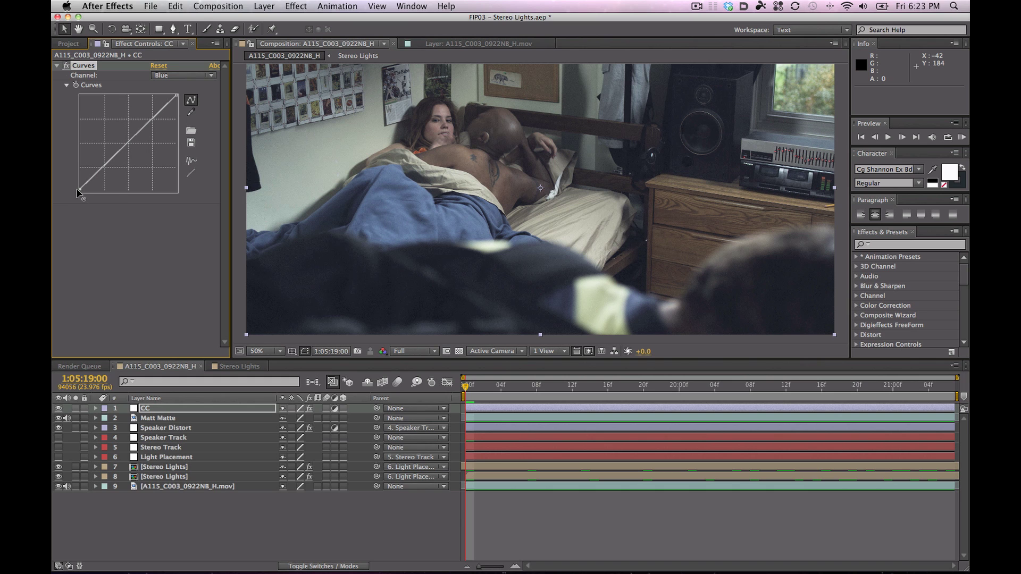
pyautogui.press('super+z')
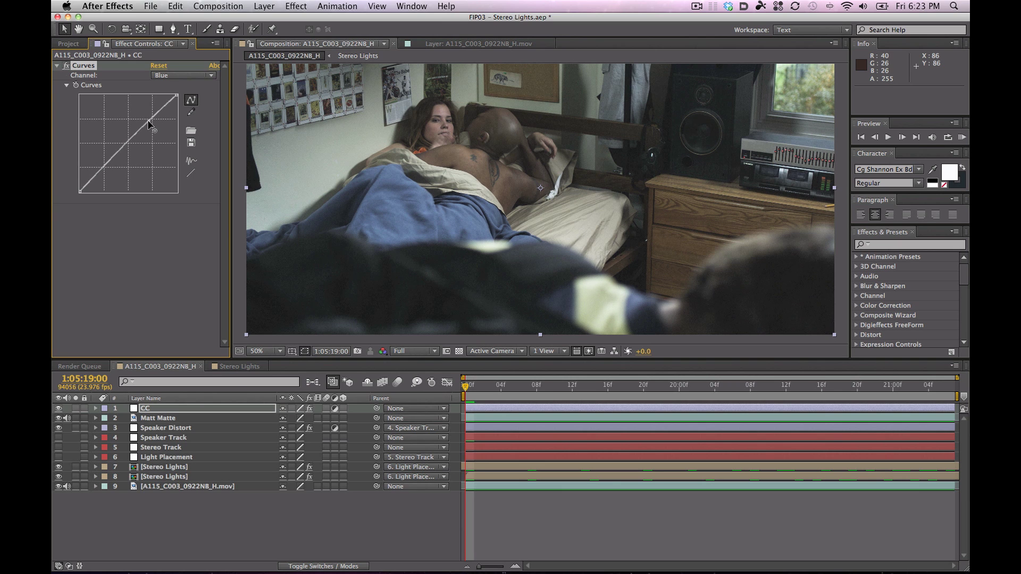
pyautogui.moveTo(147, 122); pyautogui.dragTo(147, 124)
# Step: Go through the Red channel to the Green channel in Curves and lower its midtones and highlights slightly
pyautogui.click(192, 76)
pyautogui.click(162, 94)
pyautogui.click(201, 78)
pyautogui.click(178, 111)
pyautogui.moveTo(163, 111); pyautogui.dragTo(163, 112)
# Step: Compare the shot with the CC layer off and on, and preview the graded composition
pyautogui.scroll(-2, 589, 312)
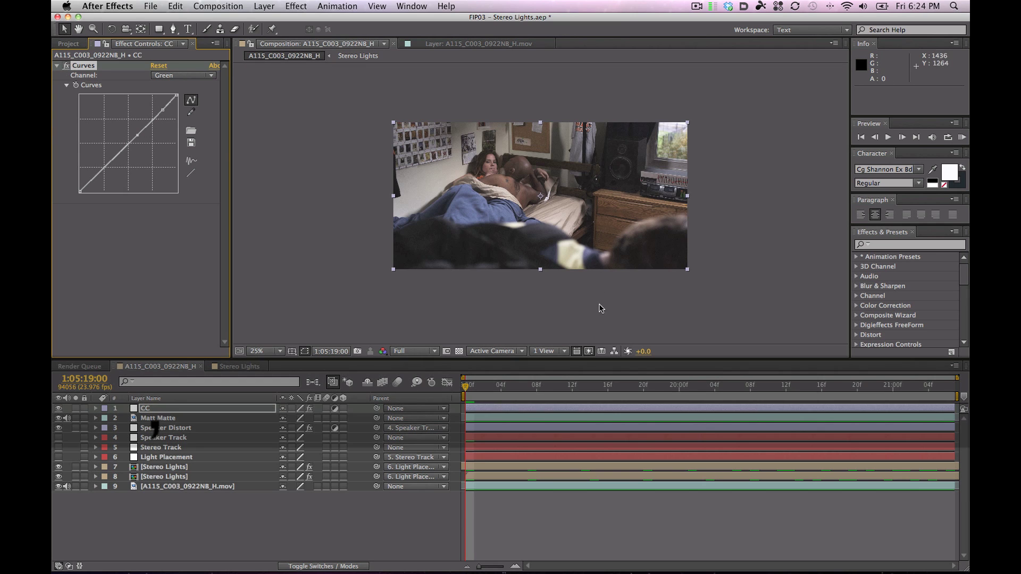
pyautogui.click(58, 408)
pyautogui.press('space')
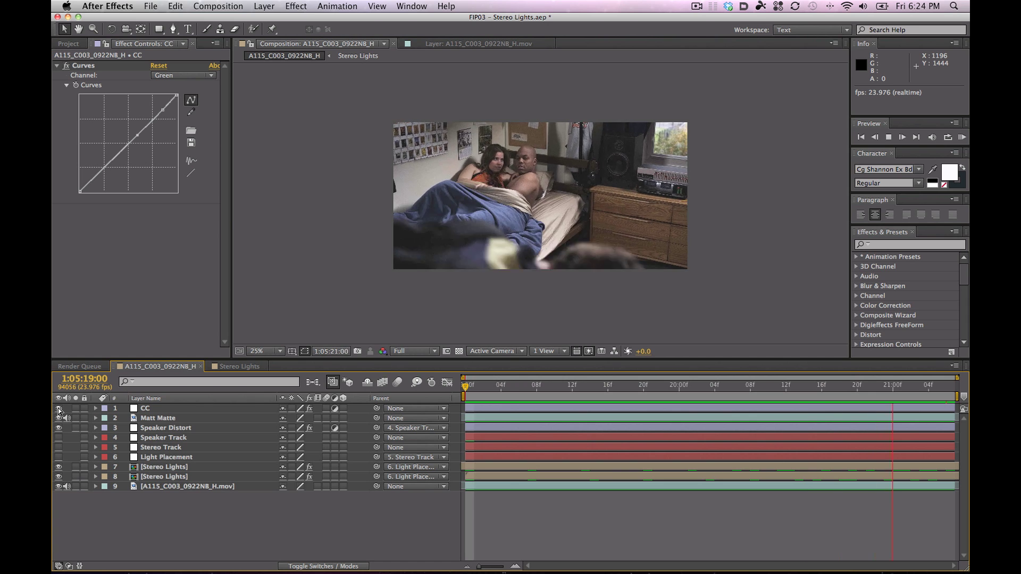
pyautogui.click(70, 400)
# Step: Add a new adjustment layer directly below CC and name it Power Window CC
pyautogui.click(151, 420)
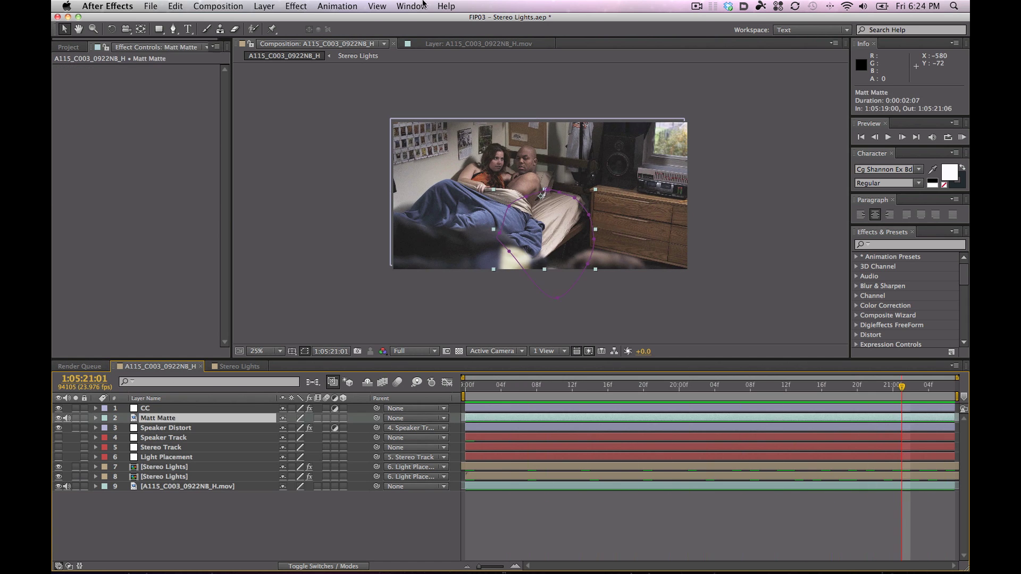
pyautogui.click(264, 6)
pyautogui.moveTo(280, 21)
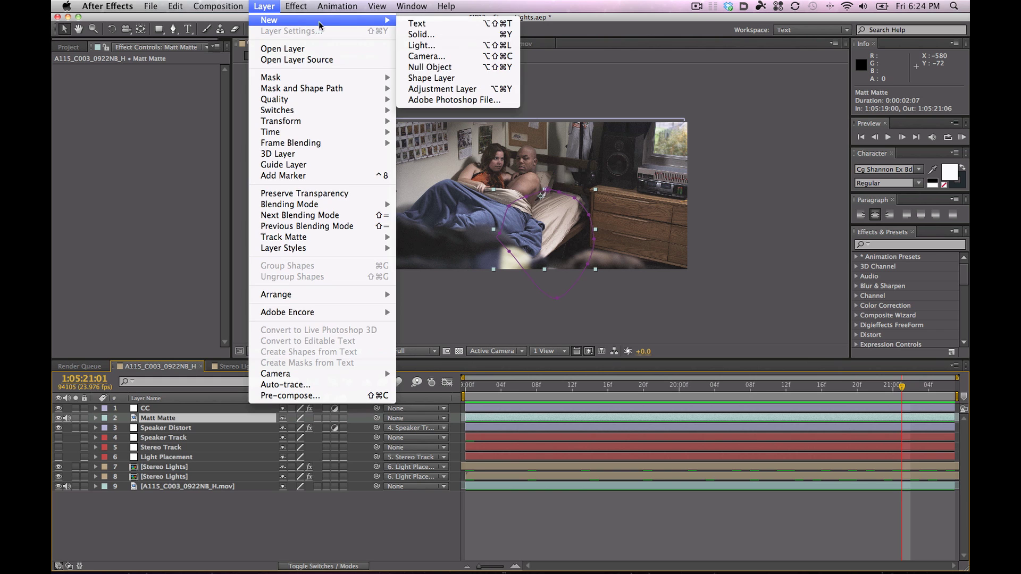
pyautogui.click(464, 90)
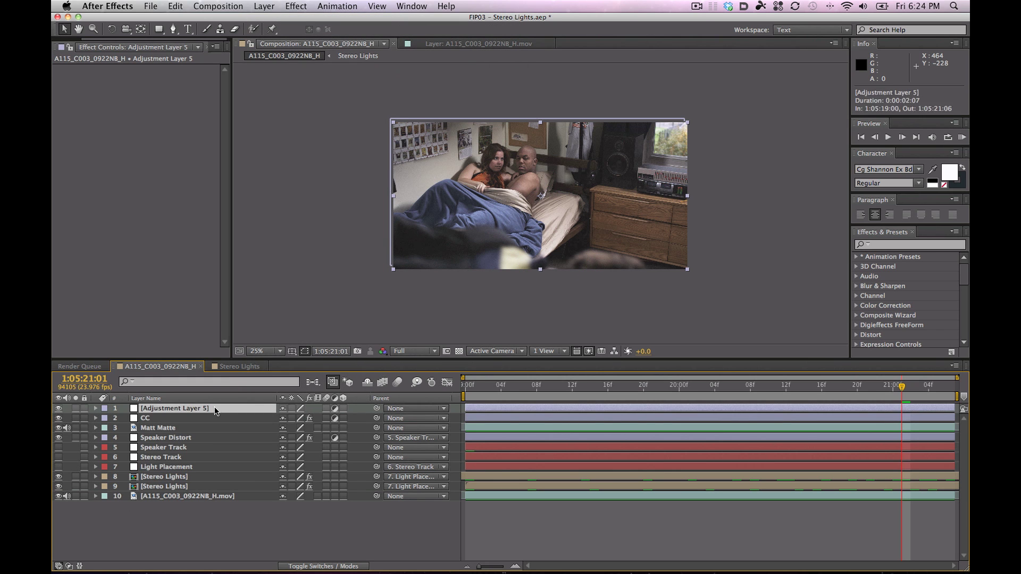
pyautogui.moveTo(218, 424); pyautogui.dragTo(221, 423)
pyautogui.press('Return')
pyautogui.write('P')
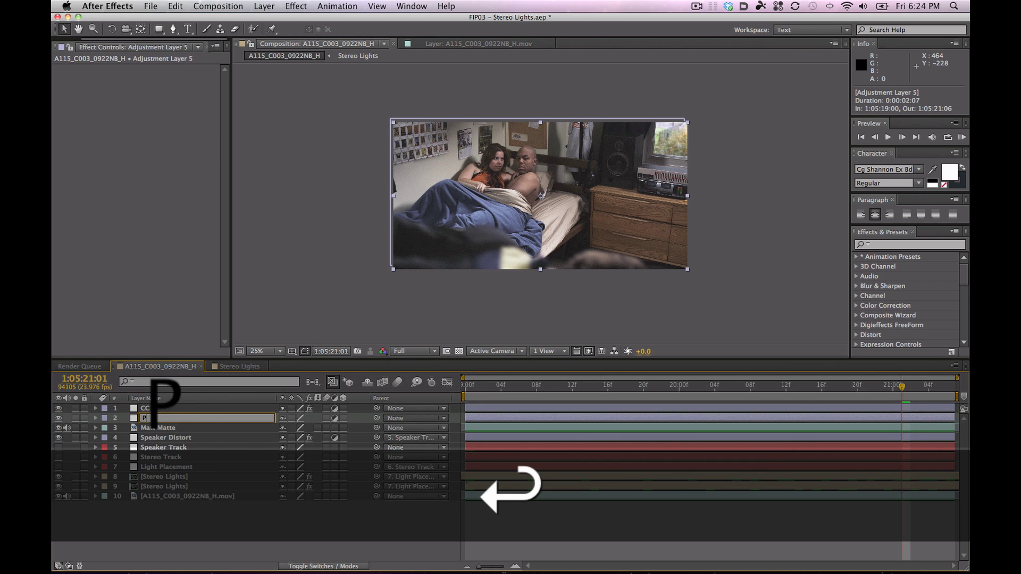
pyautogui.write('ower Window CC')
pyautogui.press('Return')
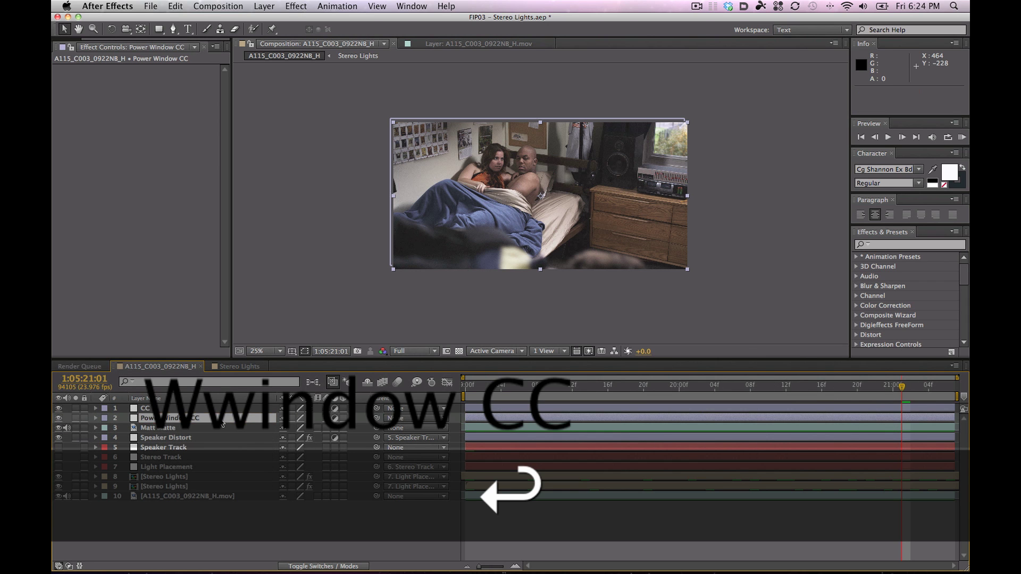
# Step: Draw a closed mask on Power Window CC around the shot's upper-left wall area, curving its inner edge past the couple
pyautogui.press('g')
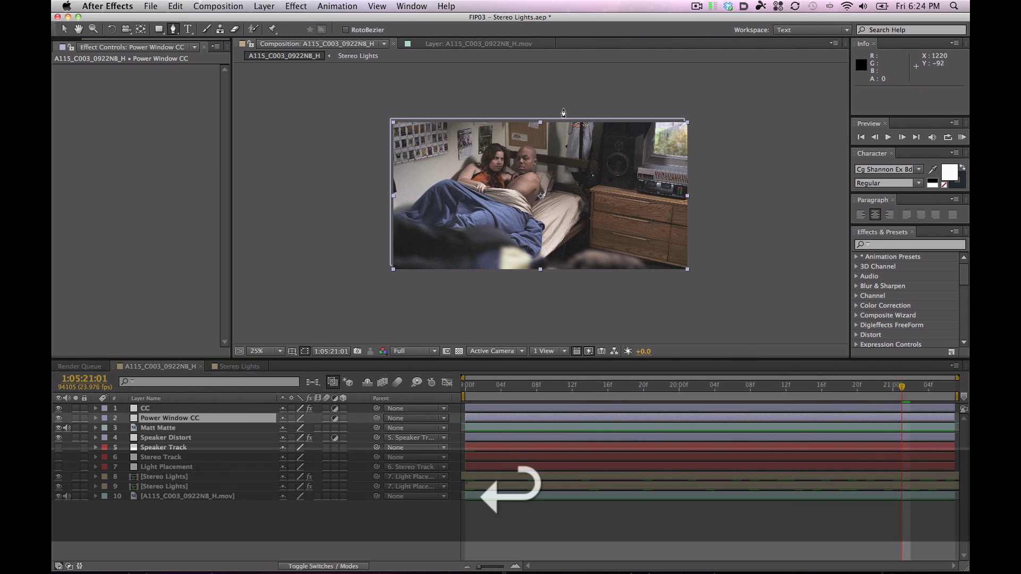
pyautogui.click(555, 108)
pyautogui.moveTo(461, 176); pyautogui.dragTo(433, 188)
pyautogui.click(329, 103)
pyautogui.click(558, 77)
pyautogui.click(555, 108)
pyautogui.press('f')
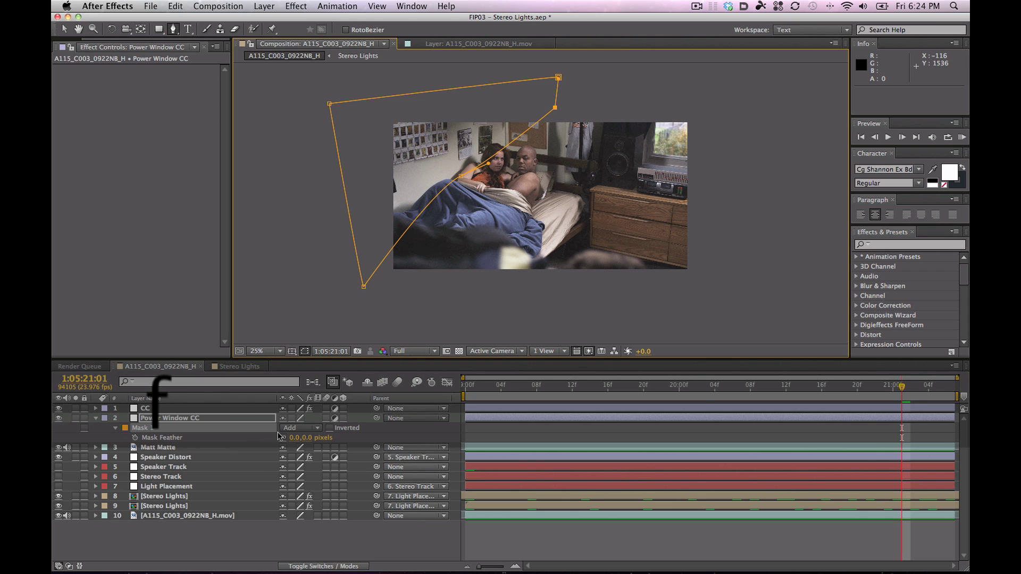
# Step: Apply the Exposure effect to Power Window CC and set its master Exposure to -0.94
pyautogui.rightClick(119, 212)
pyautogui.moveTo(228, 285)
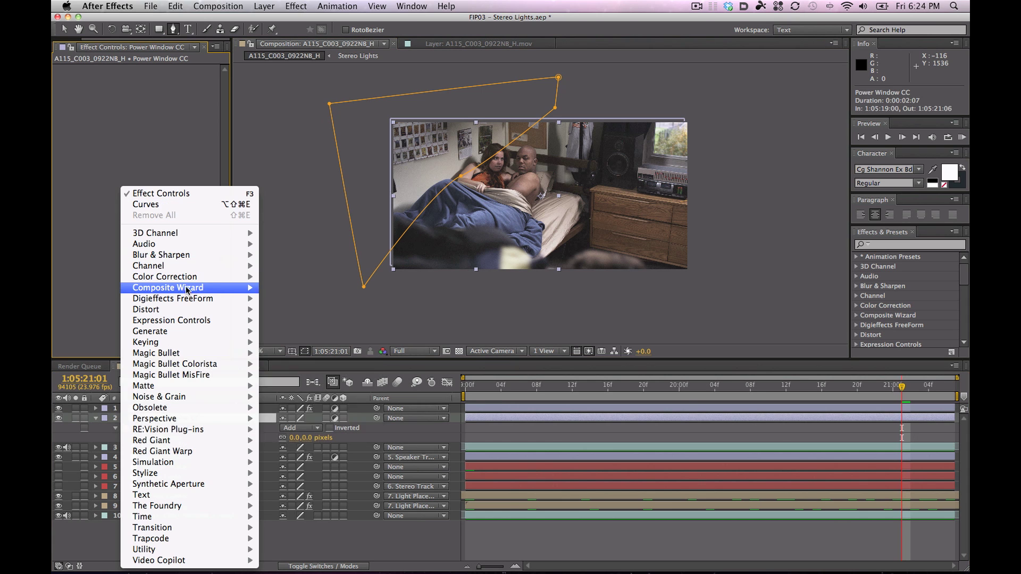
pyautogui.click(314, 457)
pyautogui.press('Delete')
pyautogui.rightClick(112, 141)
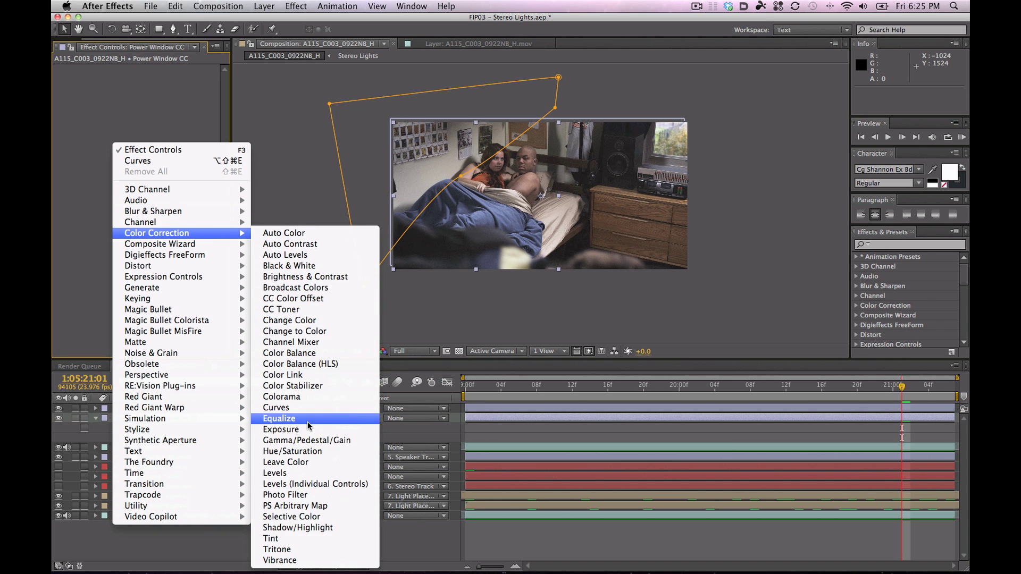
pyautogui.press('Escape')
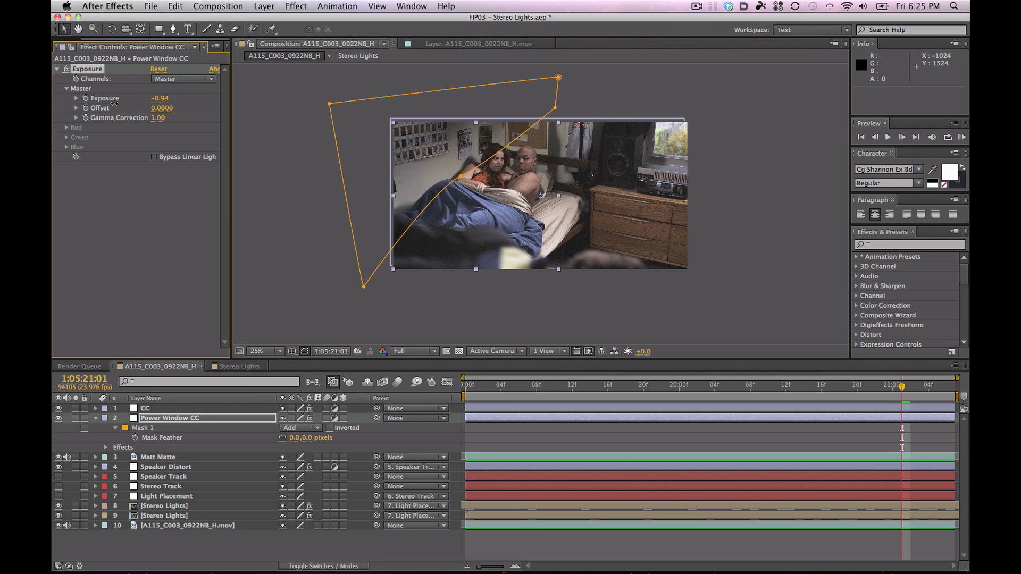
# Step: Set Mask 1's feather on Power Window CC to 169 pixels
pyautogui.press('f')
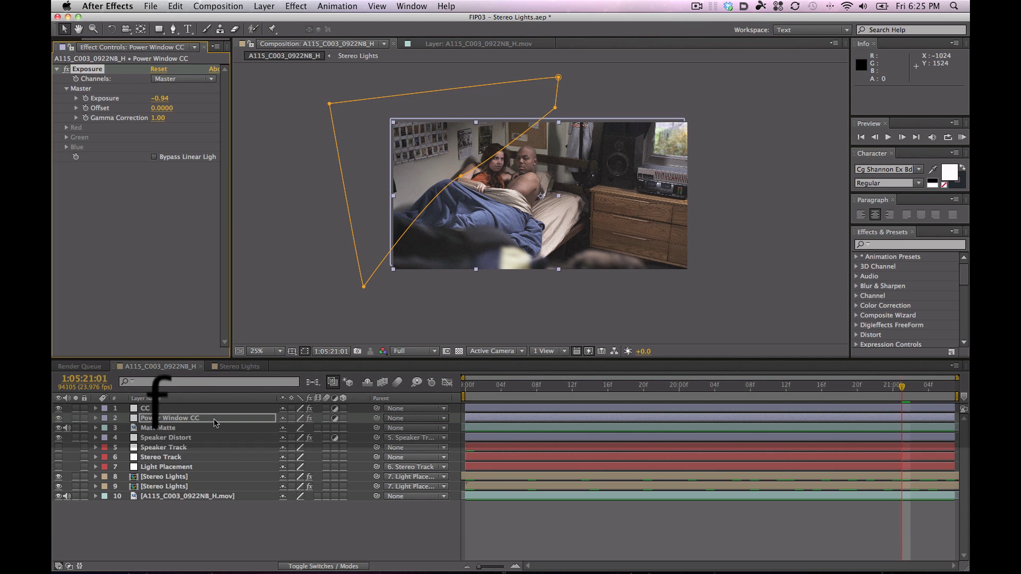
pyautogui.press('f')
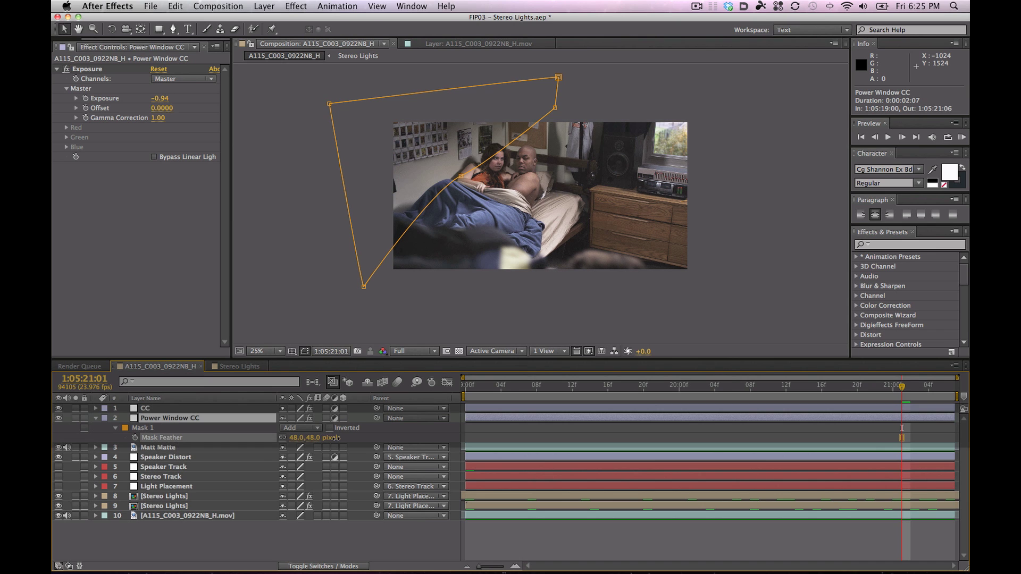
pyautogui.moveTo(346, 438); pyautogui.dragTo(348, 438)
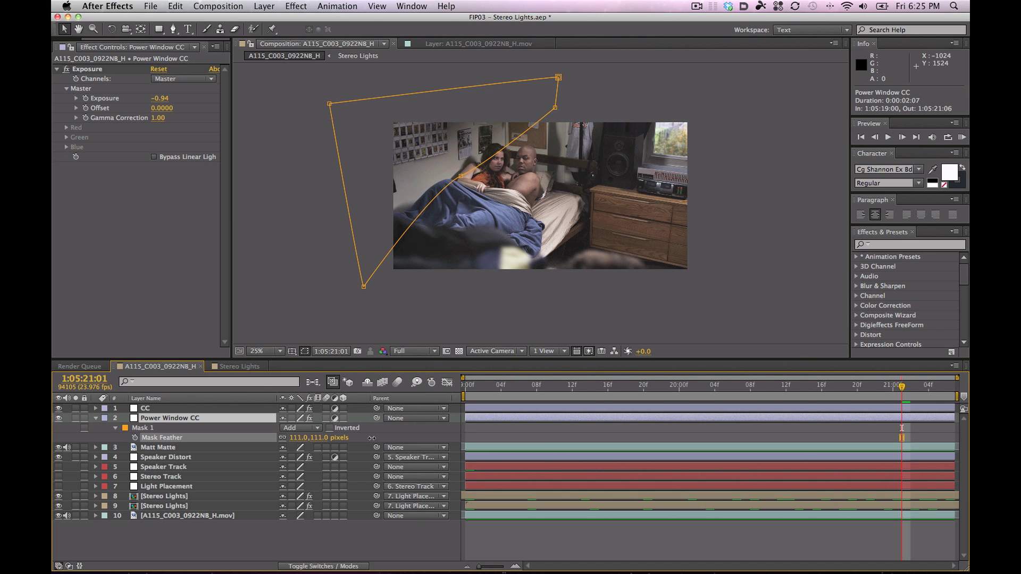
pyautogui.moveTo(404, 438); pyautogui.dragTo(411, 438)
pyautogui.click(411, 438)
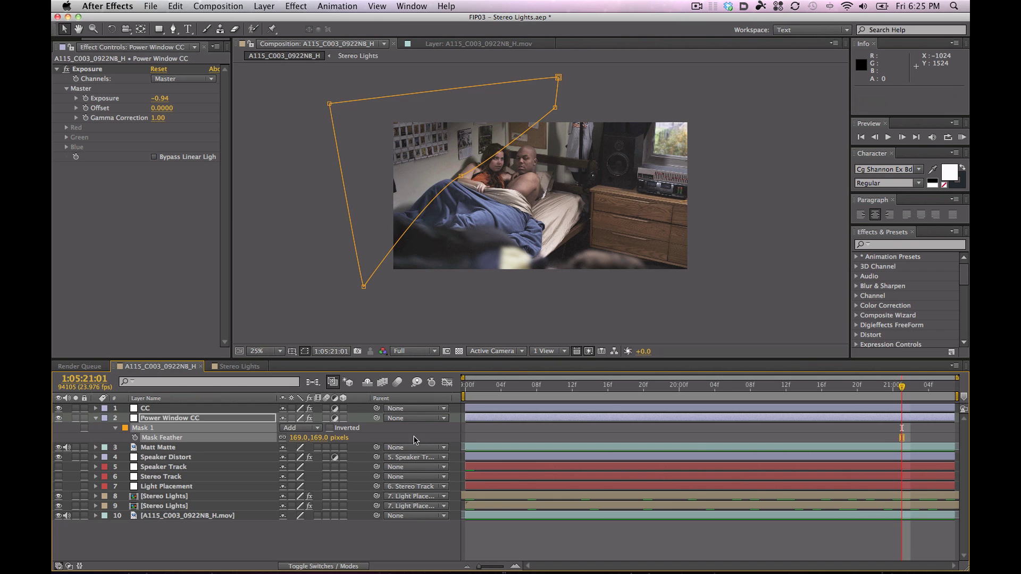
# Step: Compare the shot with Power Window CC off and on, and reshape Mask 1's inner edge away from the couple
pyautogui.click(60, 420)
pyautogui.click(60, 420)
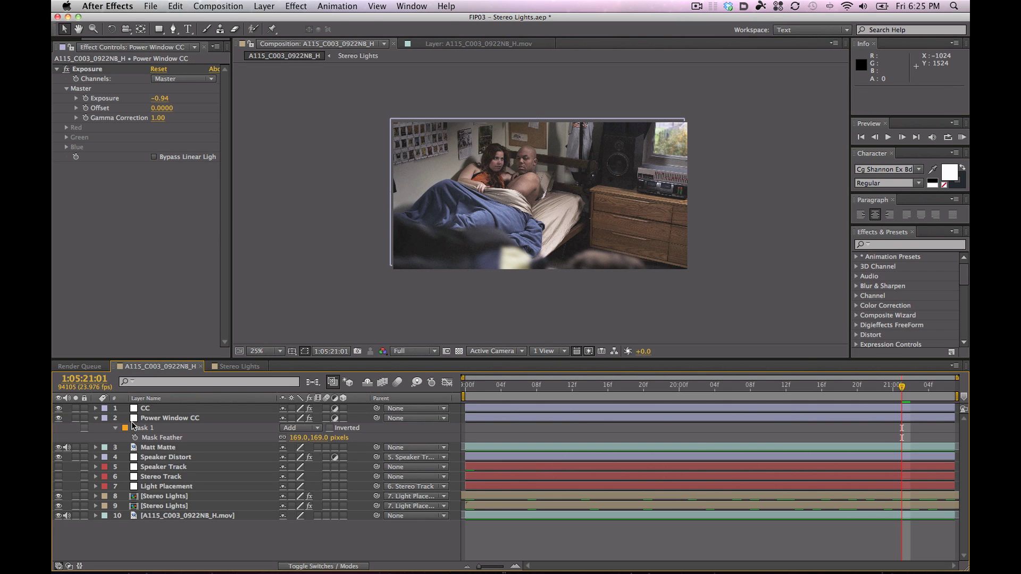
pyautogui.click(154, 420)
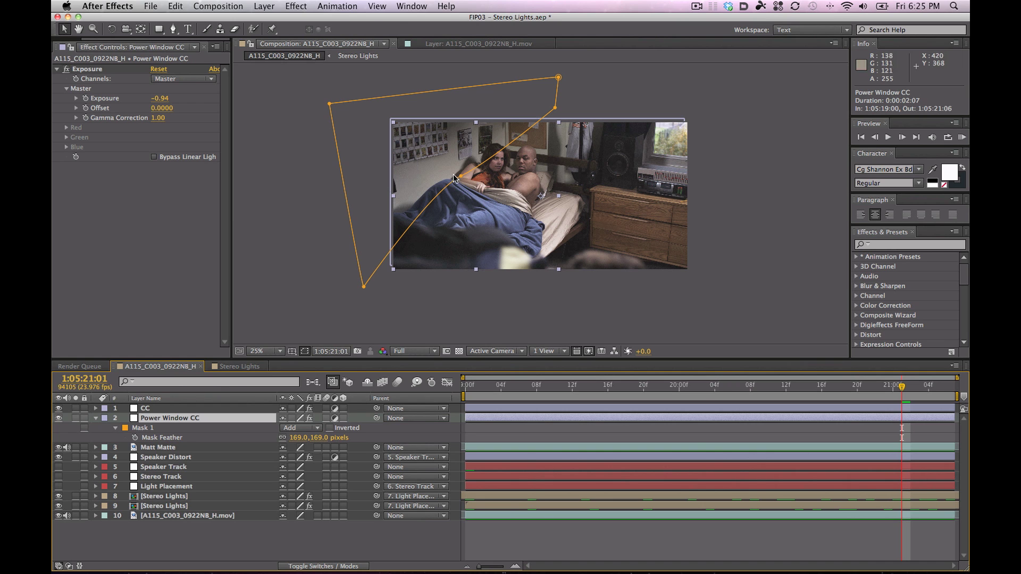
pyautogui.moveTo(461, 179); pyautogui.dragTo(441, 191)
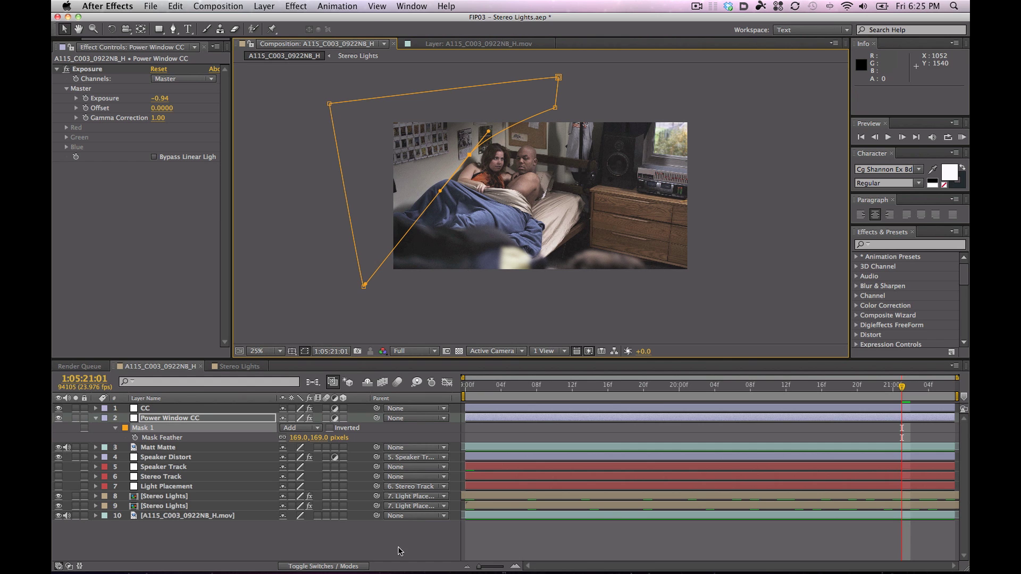
# Step: Draw a second mask on Power Window CC around the shot's lower-right corner, cutting diagonally across the dresser
pyautogui.press('g')
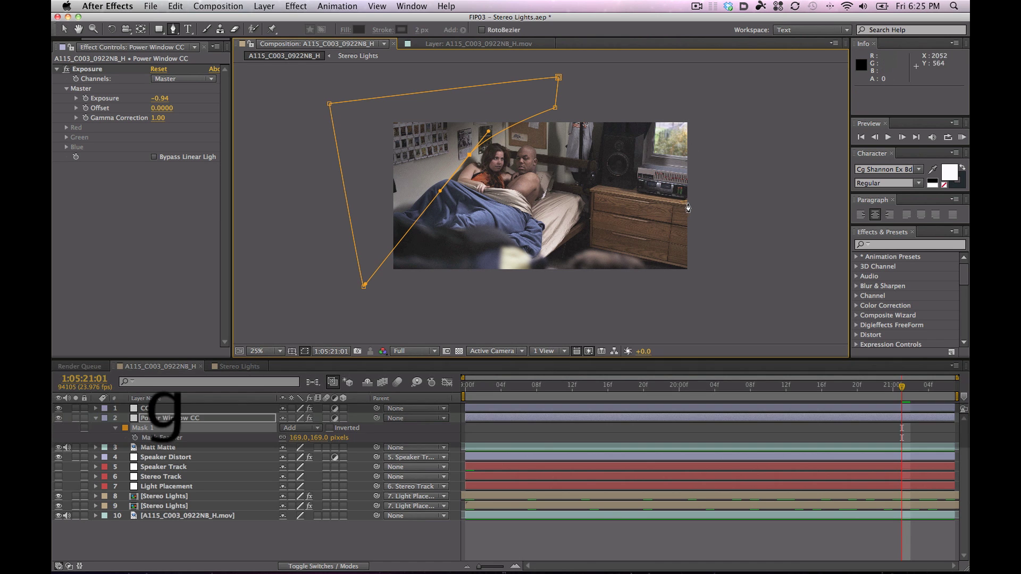
pyautogui.click(693, 198)
pyautogui.moveTo(568, 295); pyautogui.dragTo(541, 311)
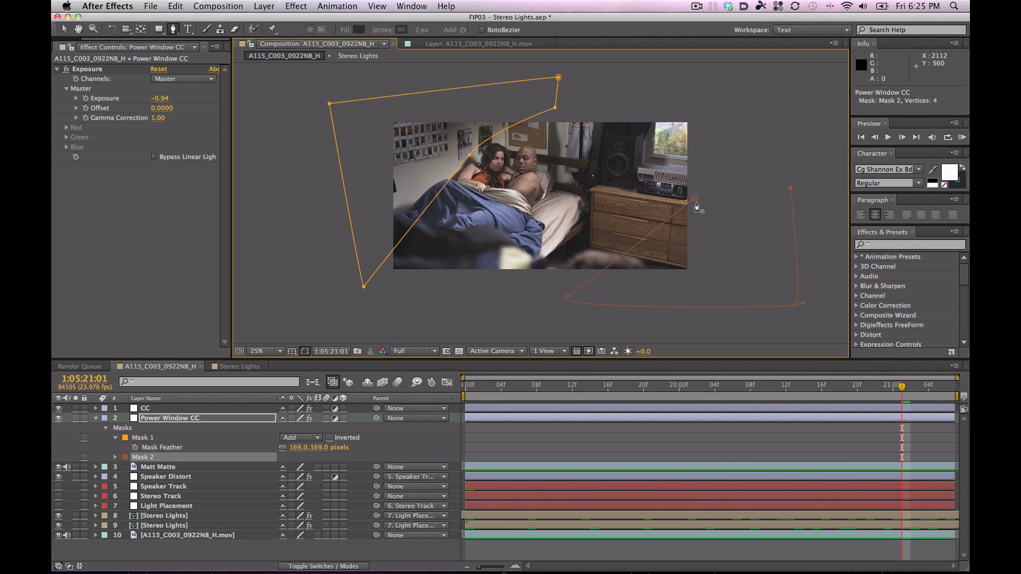
# Step: Reveal the mask feathers on Power Window CC and set Mask 2's feather to 249 pixels
pyautogui.press('f')
pyautogui.press('f')
pyautogui.press('f')
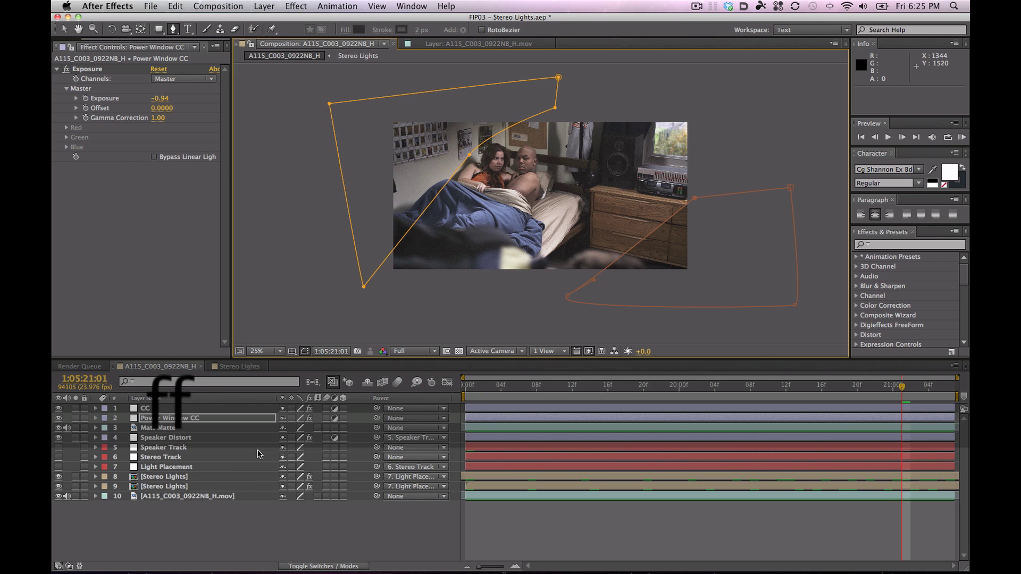
pyautogui.moveTo(294, 457); pyautogui.dragTo(377, 457)
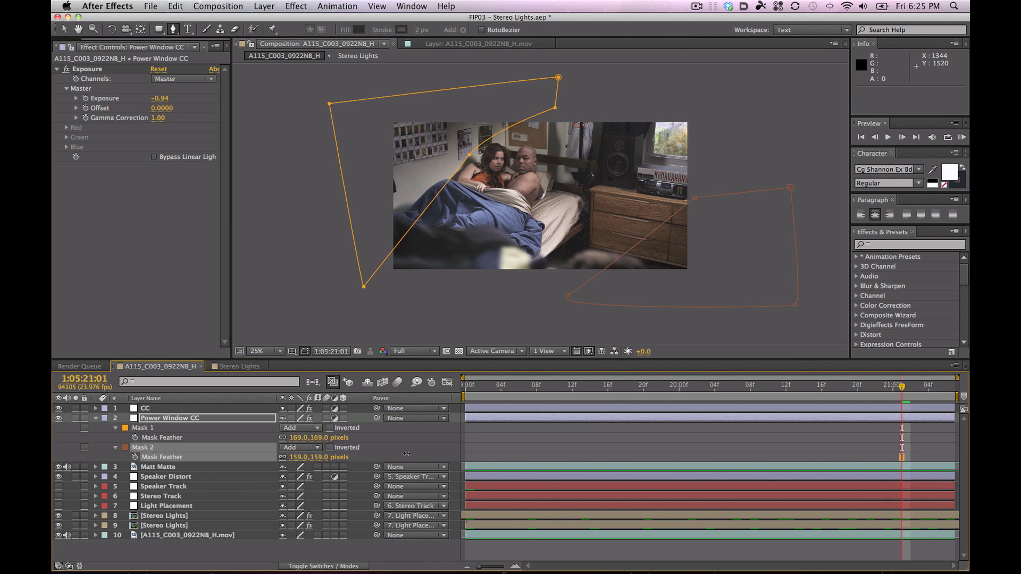
pyautogui.moveTo(447, 451); pyautogui.dragTo(456, 450)
pyautogui.press('v')
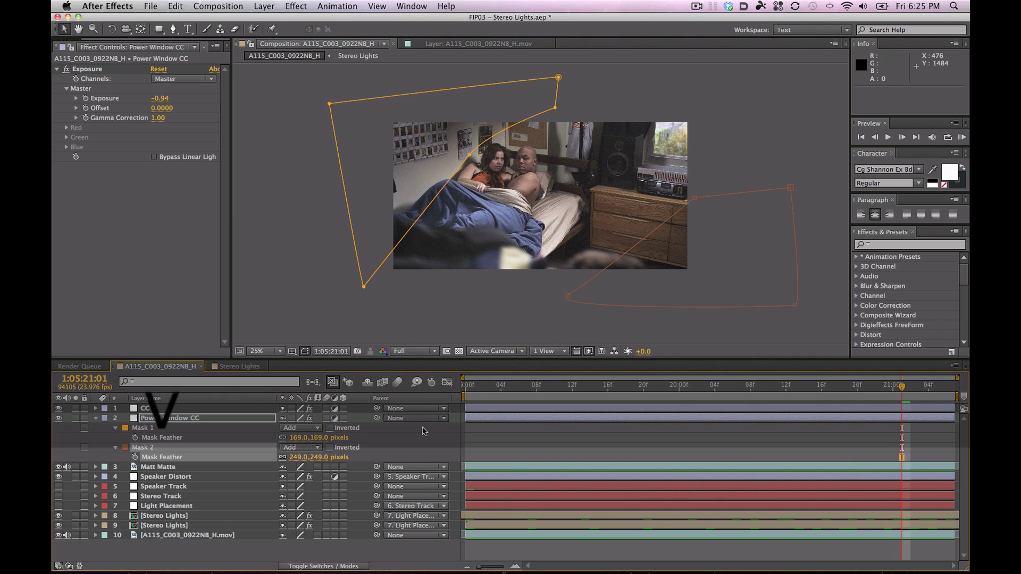
# Step: Enlarge Mask 2 outward beyond the frame with a shallower, curved diagonal across the dresser, and set its feather to 287 pixels
pyautogui.click(599, 303)
pyautogui.click(176, 419)
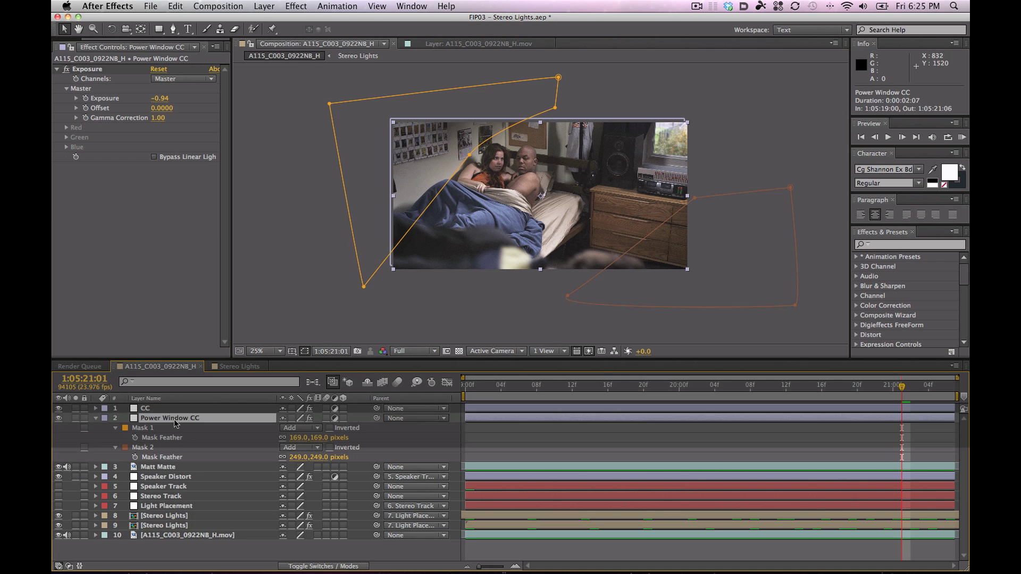
pyautogui.moveTo(568, 296); pyautogui.dragTo(468, 292)
pyautogui.moveTo(694, 198); pyautogui.dragTo(836, 107)
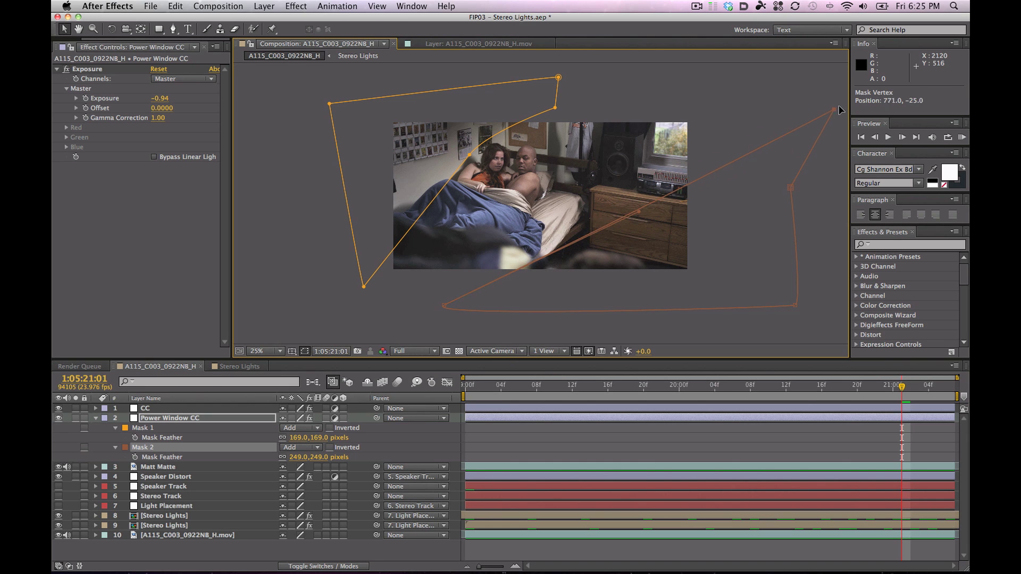
pyautogui.moveTo(791, 189); pyautogui.dragTo(835, 193)
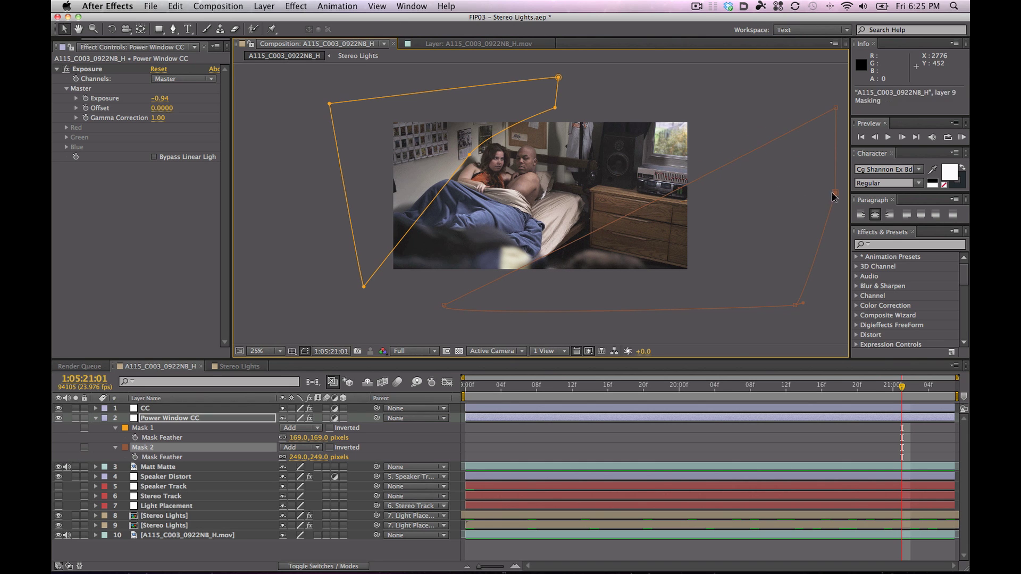
pyautogui.click(461, 300)
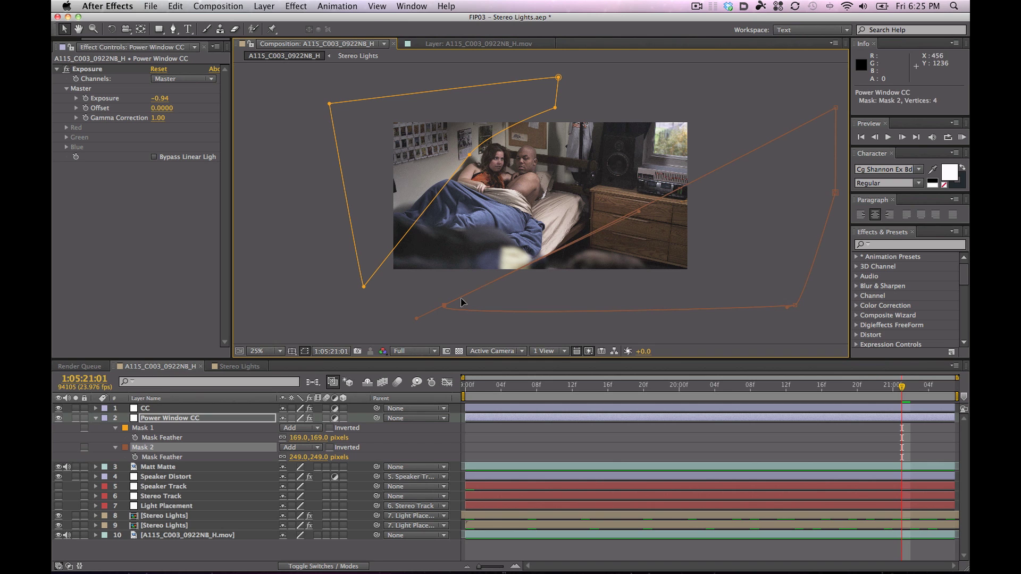
pyautogui.moveTo(640, 213); pyautogui.dragTo(654, 220)
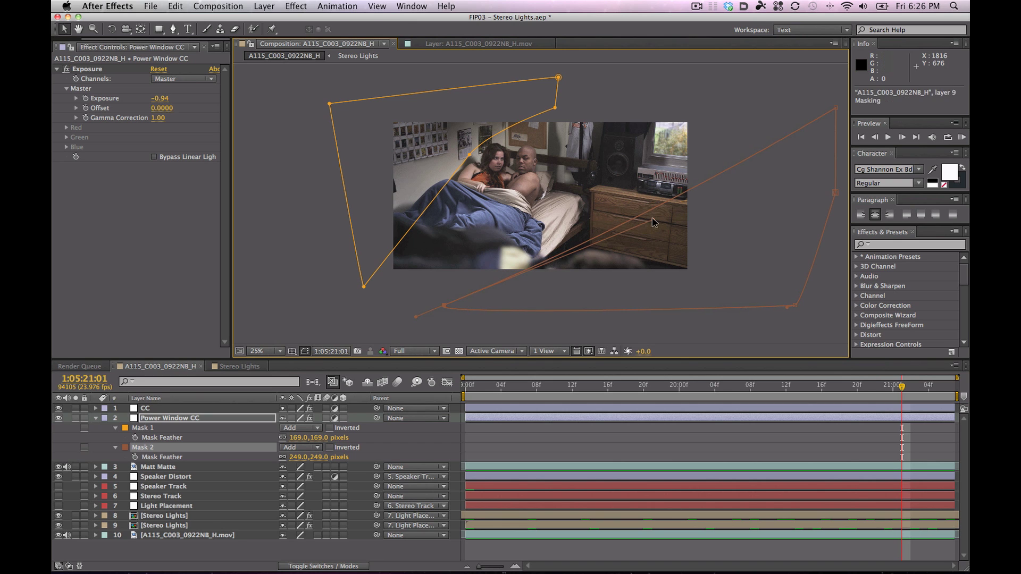
pyautogui.moveTo(307, 459); pyautogui.dragTo(378, 454)
pyautogui.click(378, 454)
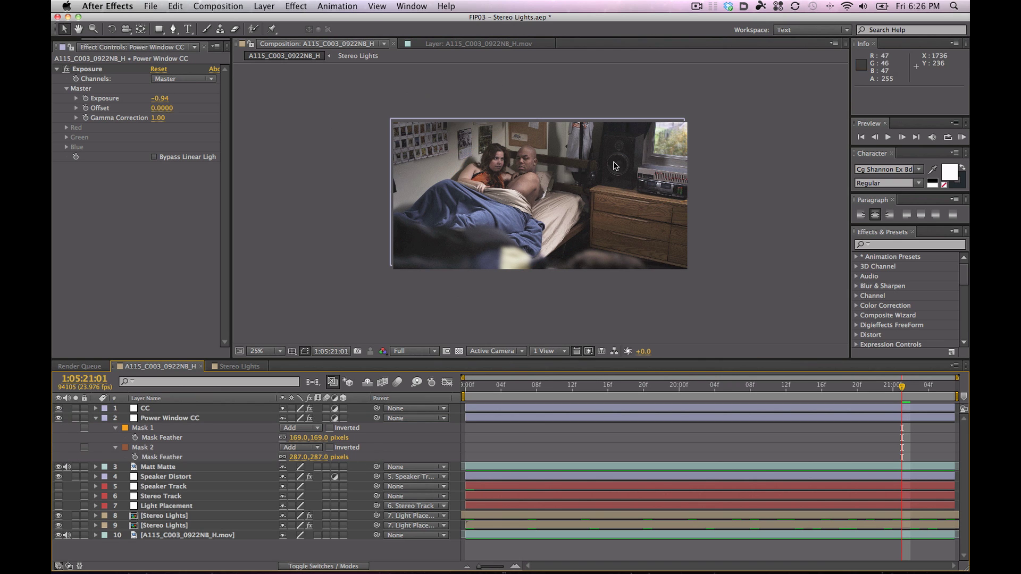
# Step: Enable Mask Path keyframing for both Mask 1 and Mask 2 on Power Window CC at 1:05:21:01
pyautogui.click(172, 419)
pyautogui.press('s')
pyautogui.click(177, 420)
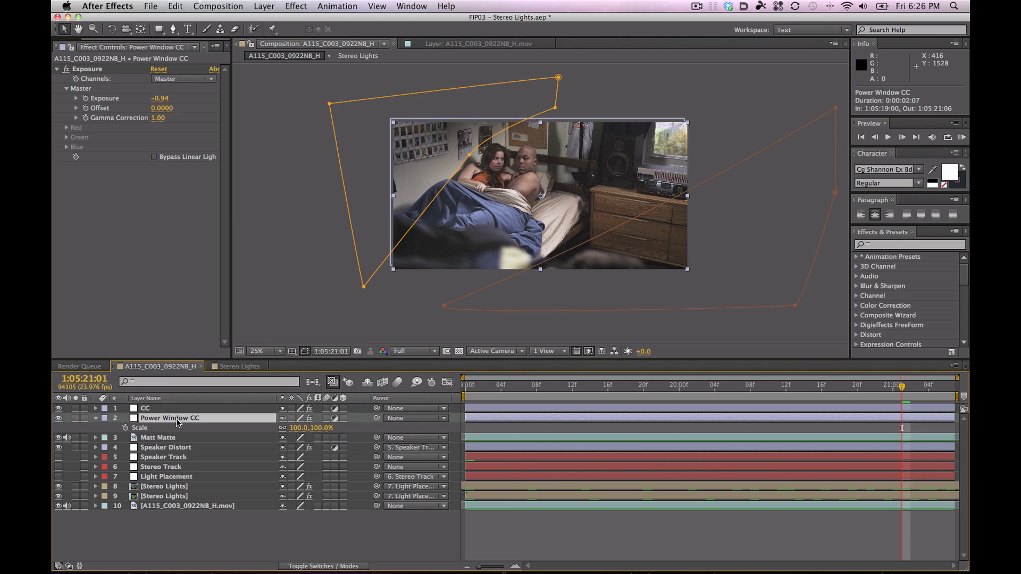
pyautogui.press('m')
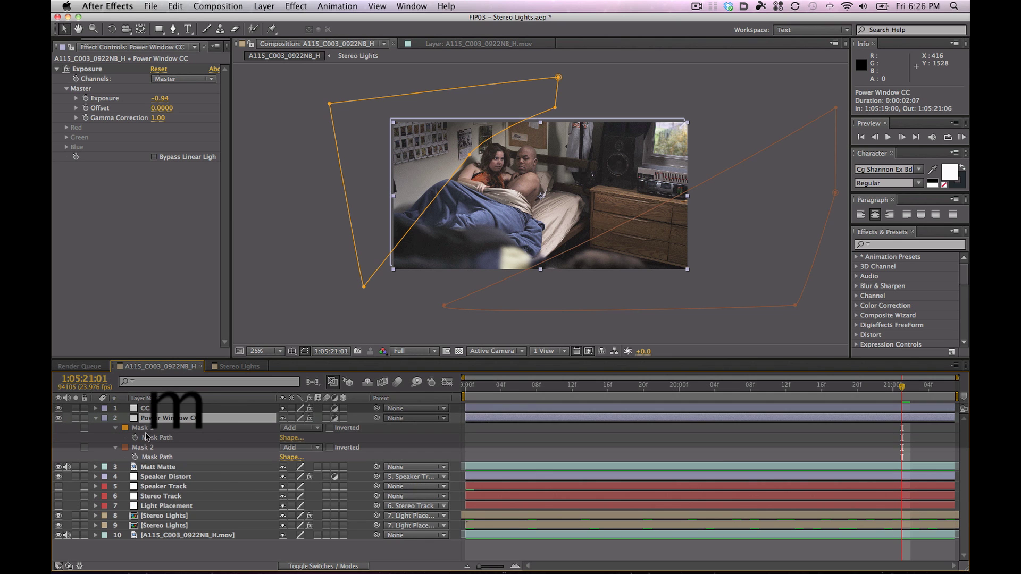
pyautogui.click(132, 447)
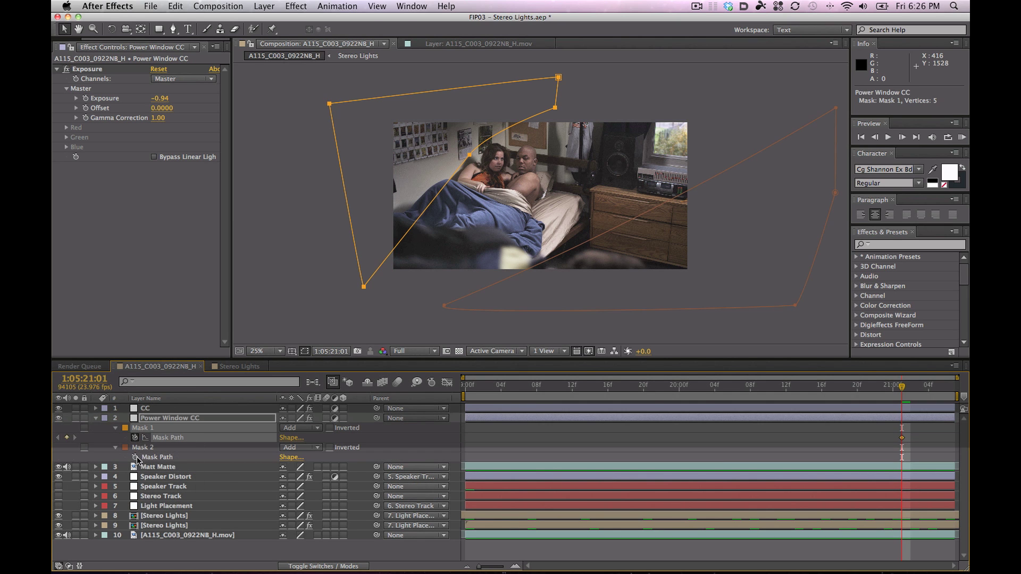
pyautogui.hotkey('alt', 'shift', 'm')
# Step: At the shot's first frame, 1:05:19:00, move Mask 1 and Mask 2 slightly down to follow the camera framing
pyautogui.press('Home')
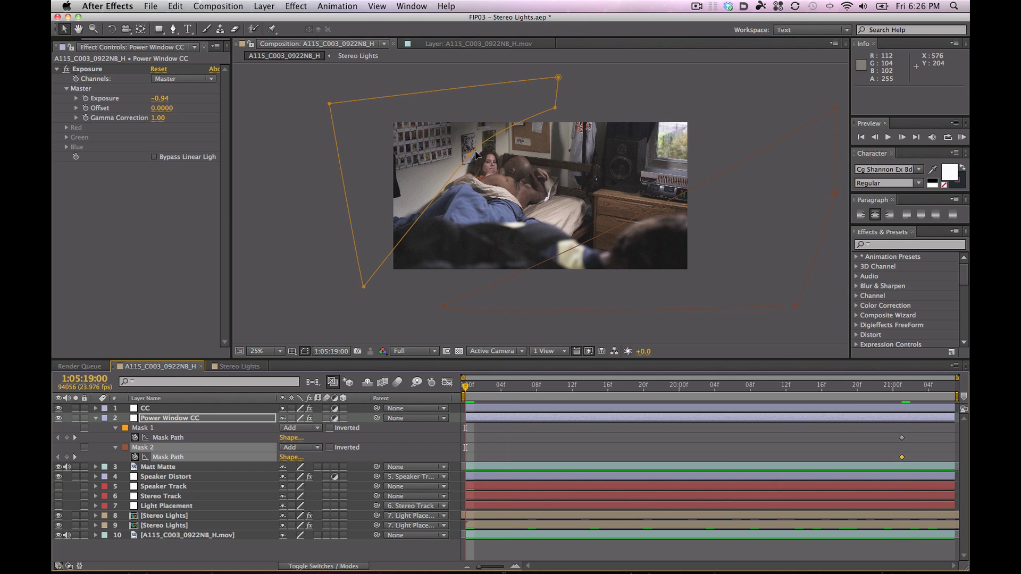
pyautogui.doubleClick(471, 155)
pyautogui.moveTo(472, 156); pyautogui.dragTo(473, 161)
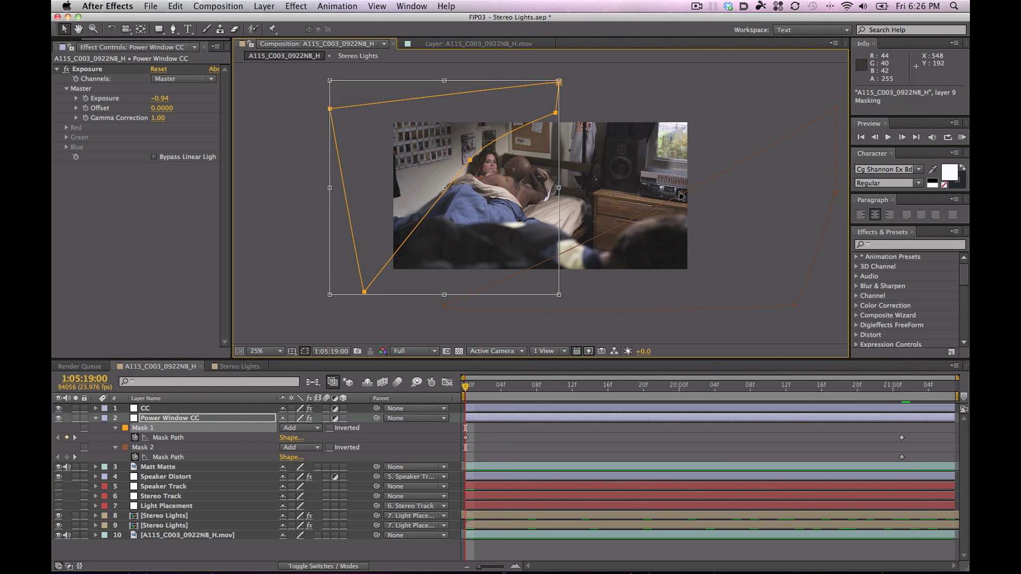
pyautogui.press('Return')
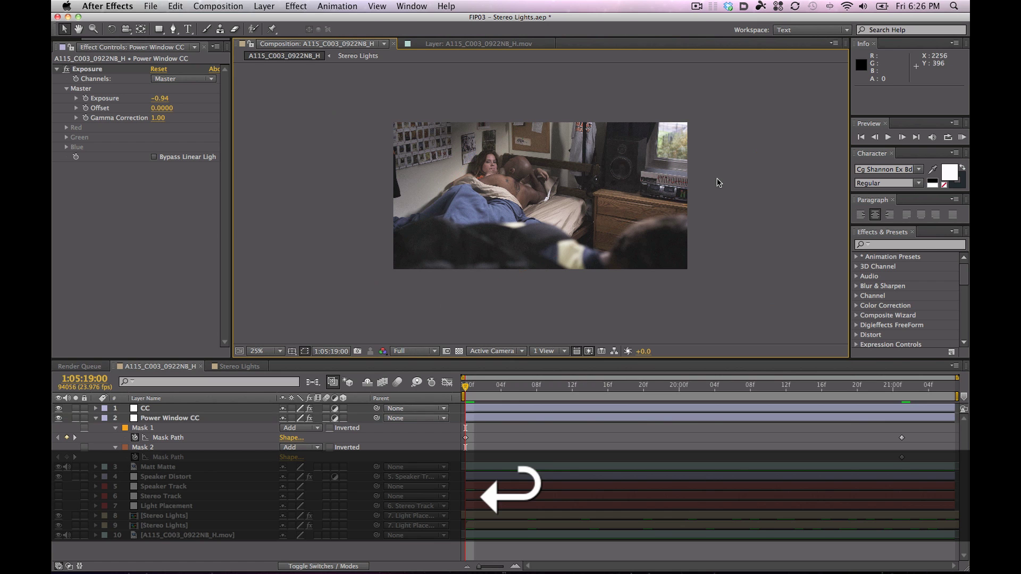
pyautogui.click(197, 447)
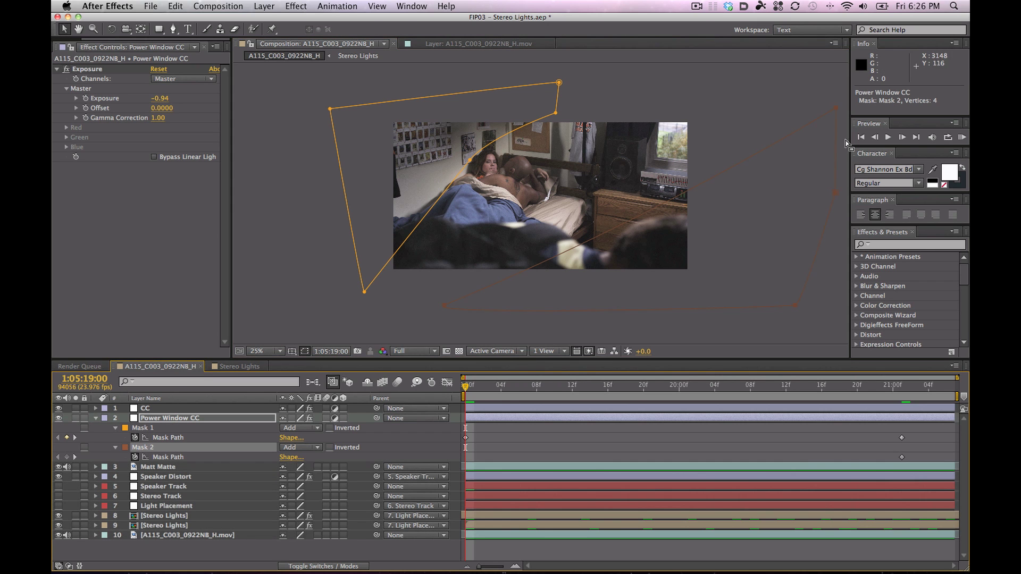
pyautogui.doubleClick(764, 148)
pyautogui.moveTo(764, 148); pyautogui.dragTo(768, 153)
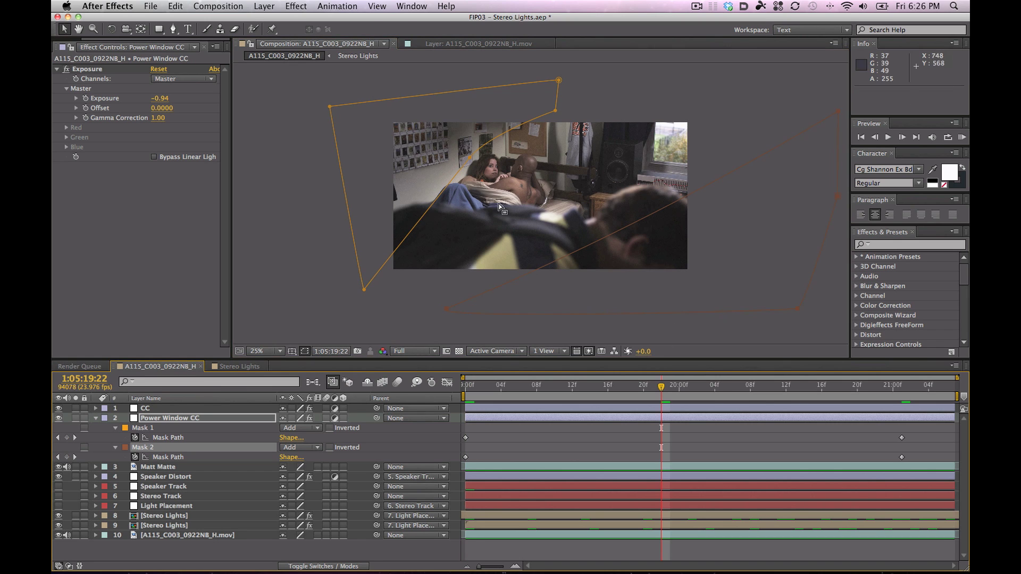
# Step: At 1:05:19:22, shift Mask 1 slightly down and Mask 2 down and to the left to keyframe both paths
pyautogui.doubleClick(468, 159)
pyautogui.moveTo(468, 158); pyautogui.dragTo(466, 164)
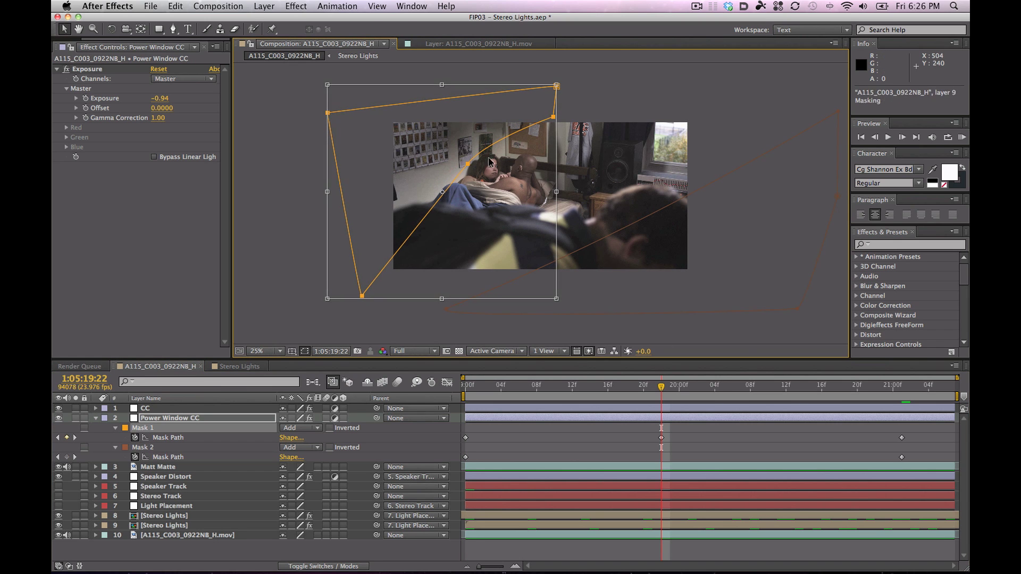
pyautogui.press('Return')
pyautogui.doubleClick(735, 168)
pyautogui.moveTo(759, 165); pyautogui.dragTo(743, 186)
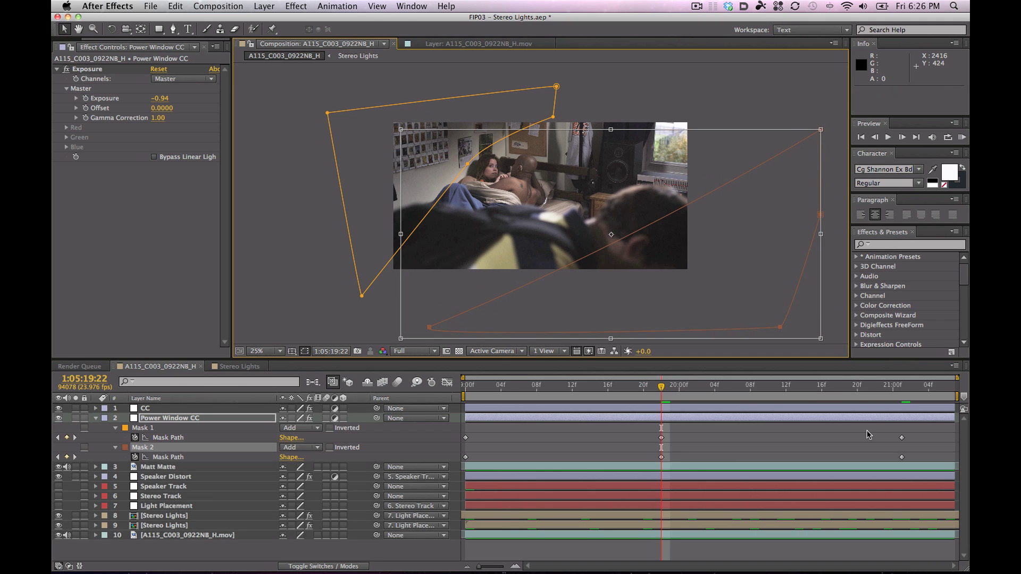
# Step: At 1:05:20:15, adjust Mask 2's placement and rotate Mask 1 slightly clockwise to keyframe both paths
pyautogui.doubleClick(707, 187)
pyautogui.moveTo(818, 87); pyautogui.dragTo(807, 79)
pyautogui.press('Return')
pyautogui.doubleClick(558, 82)
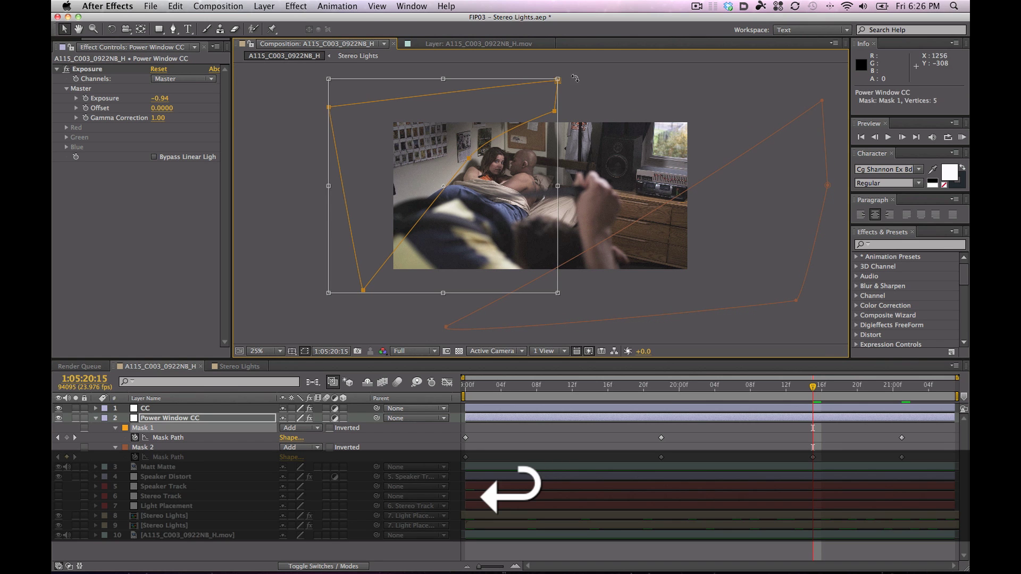
pyautogui.moveTo(575, 79); pyautogui.dragTo(582, 94)
pyautogui.press('Return')
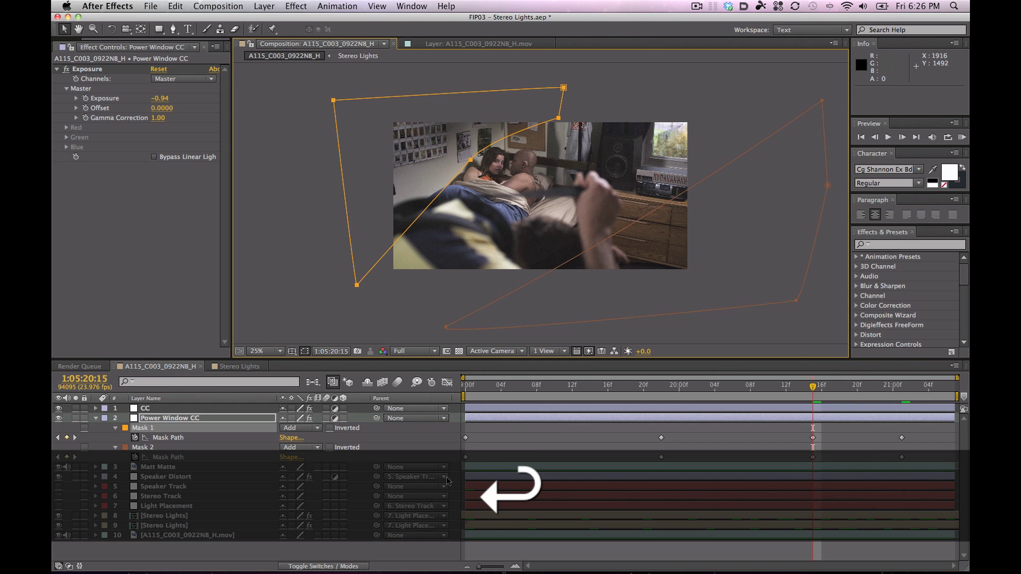
# Step: Deselect the masks and play a RAM preview of the shot in an enlarged composition view
pyautogui.click(432, 447)
pyautogui.press('KP_0')
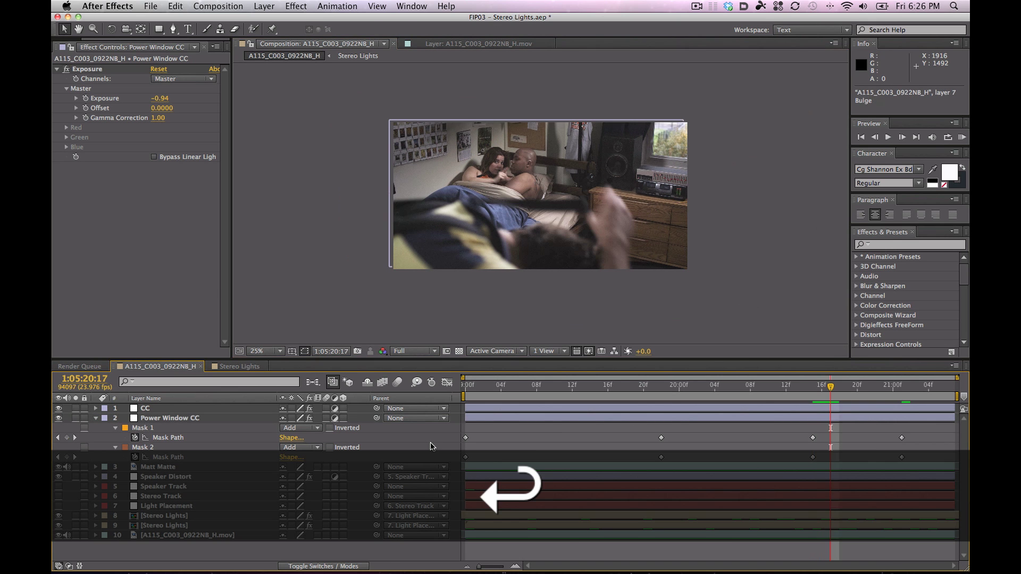
pyautogui.press('`')
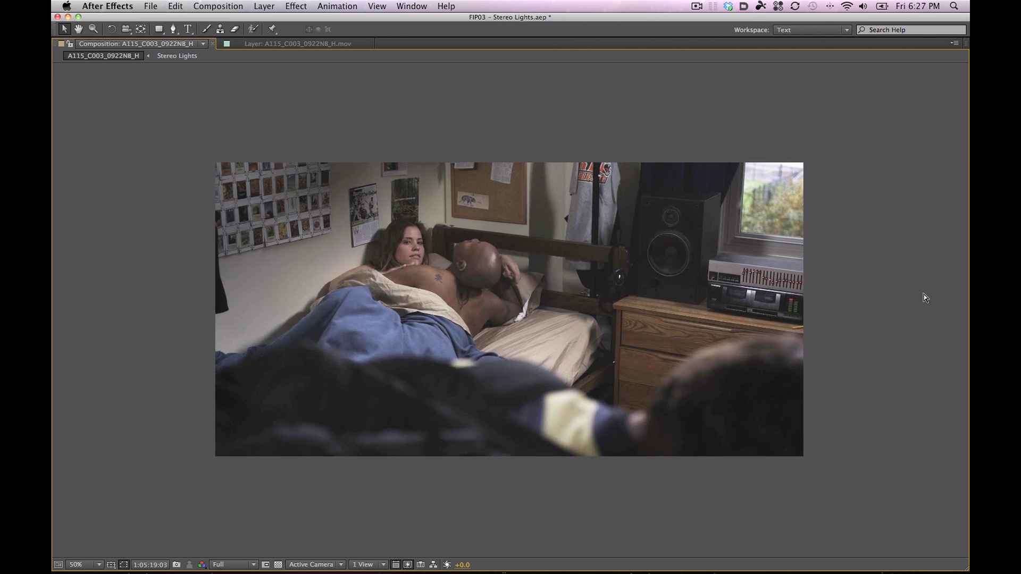